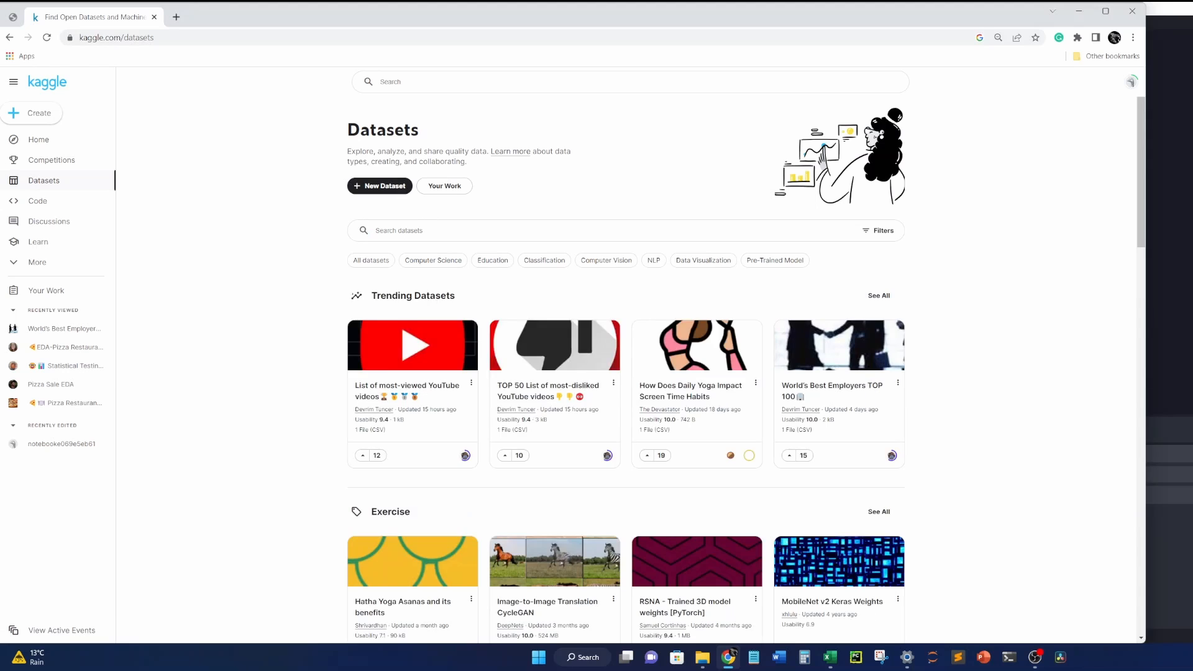
Search the Kaggle datasets for 'worlds best employers', correcting the typo.
left_click(433, 230)
type("worlds best empklo")
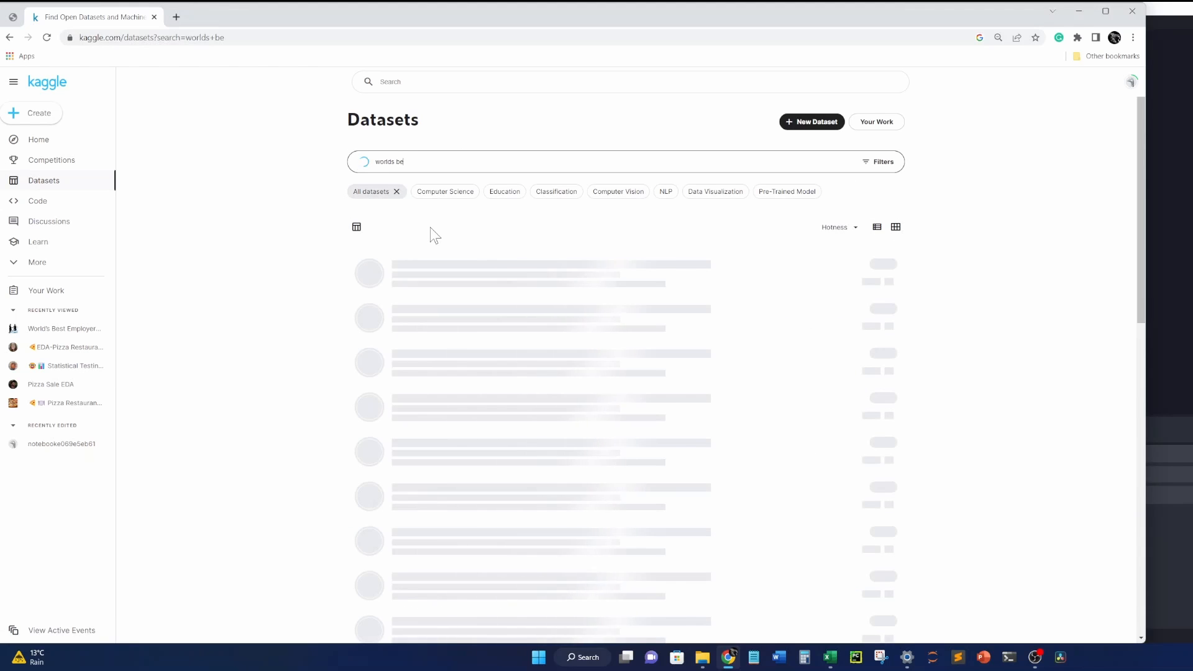
key("BackSpace")
key("BackSpace")
key("BackSpace")
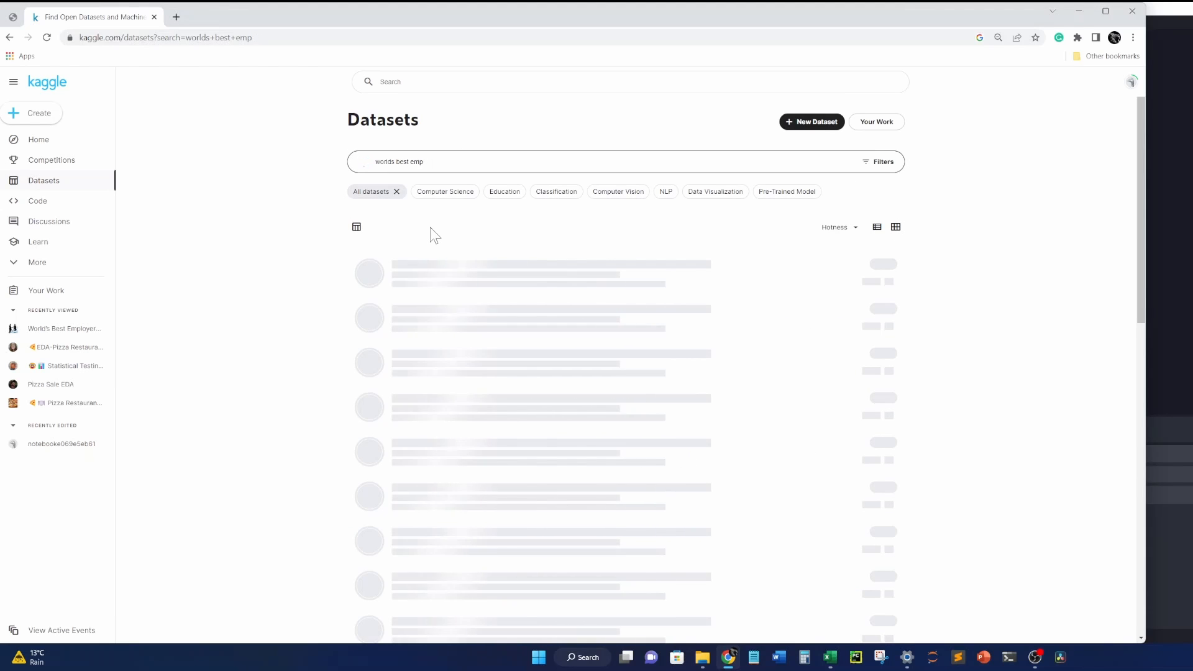
type("loyers")
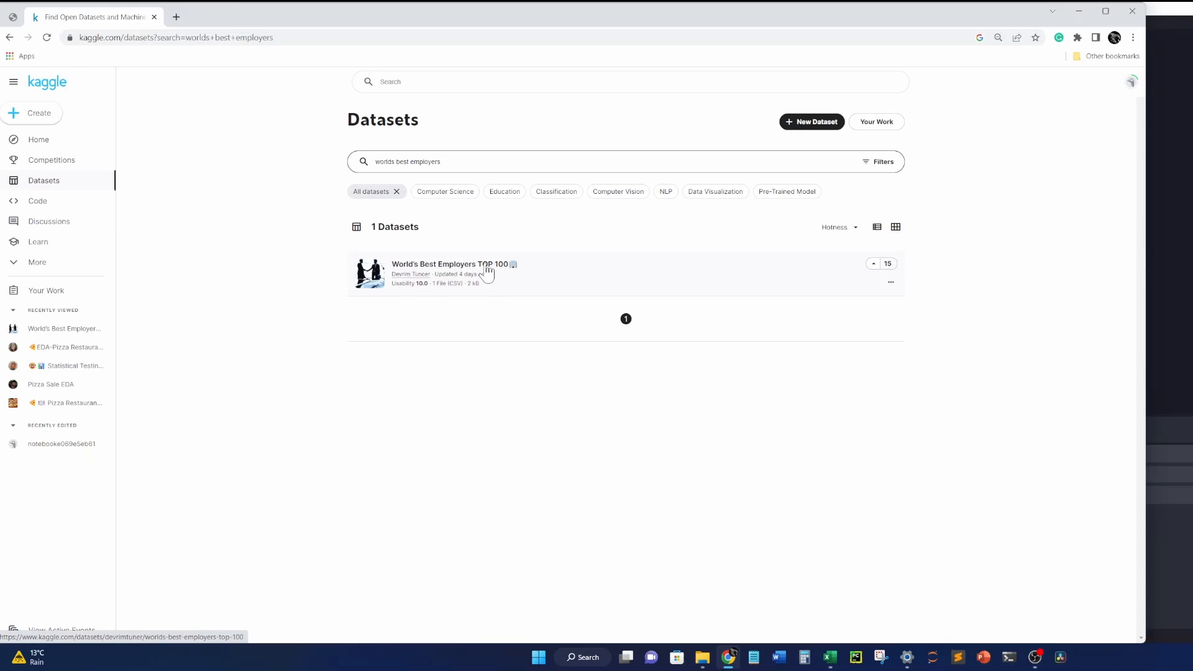
Open the World's Best Employers TOP 100 dataset and download its files.
left_click(486, 267)
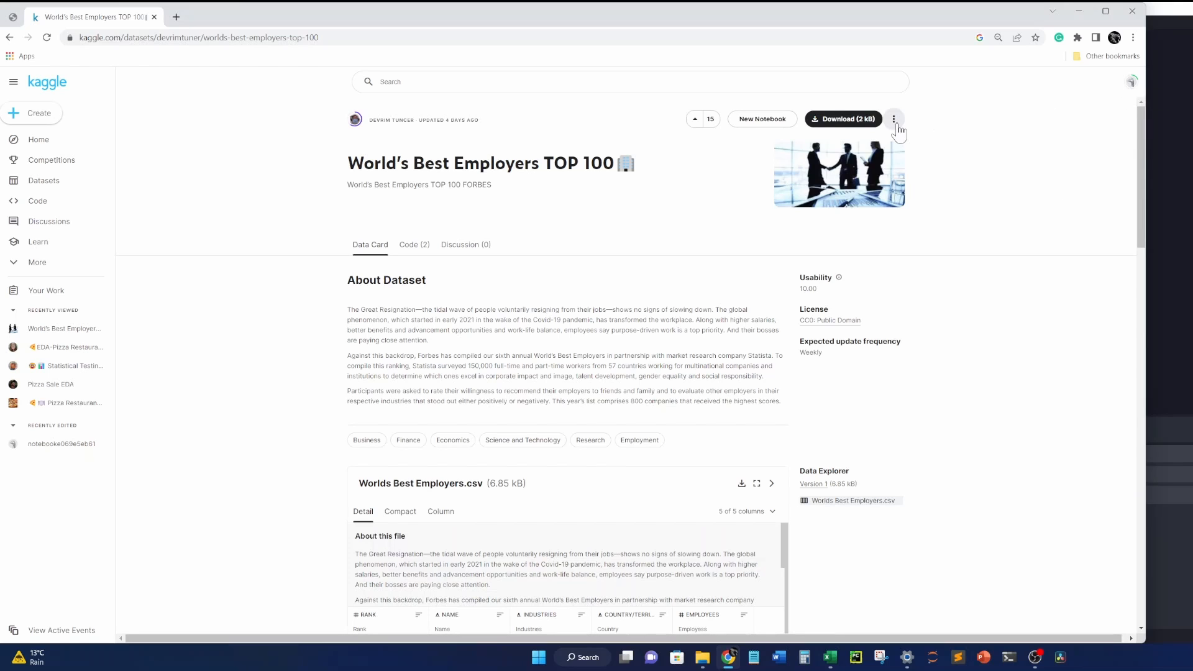
left_click(850, 122)
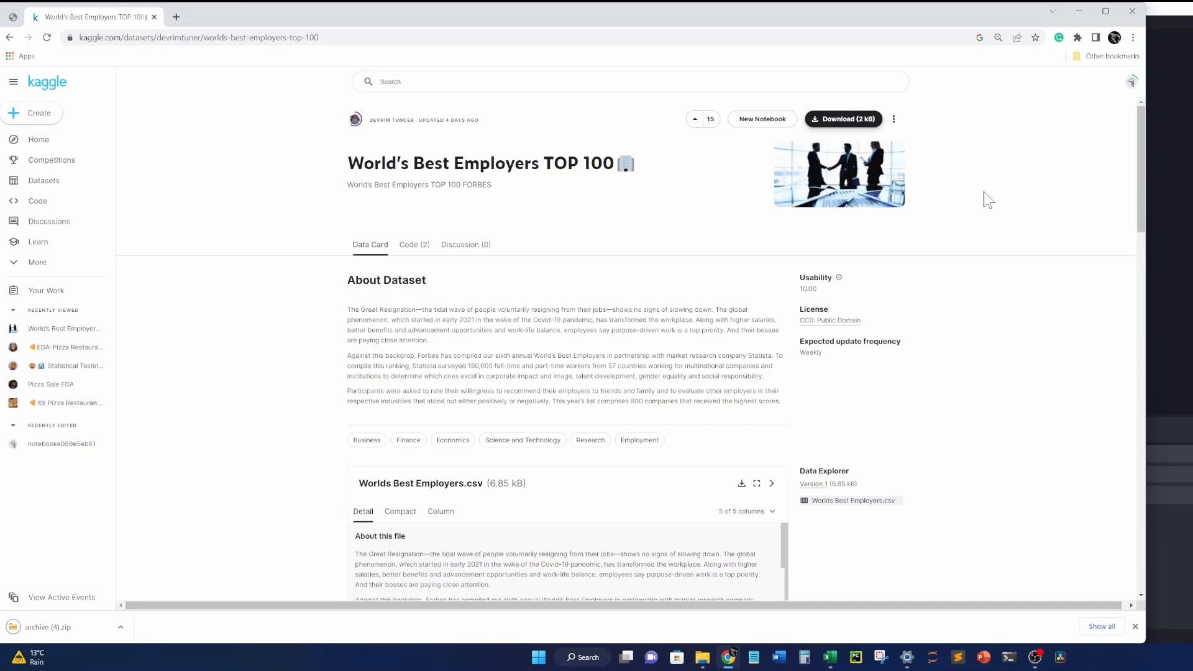
scroll(512, 348, "down", 3)
scroll(497, 344, "down", 4)
scroll(752, 162, "up", 7)
Open the downloaded archive (4).zip and launch Worlds Best Employers.csv in Excel.
left_click(120, 627)
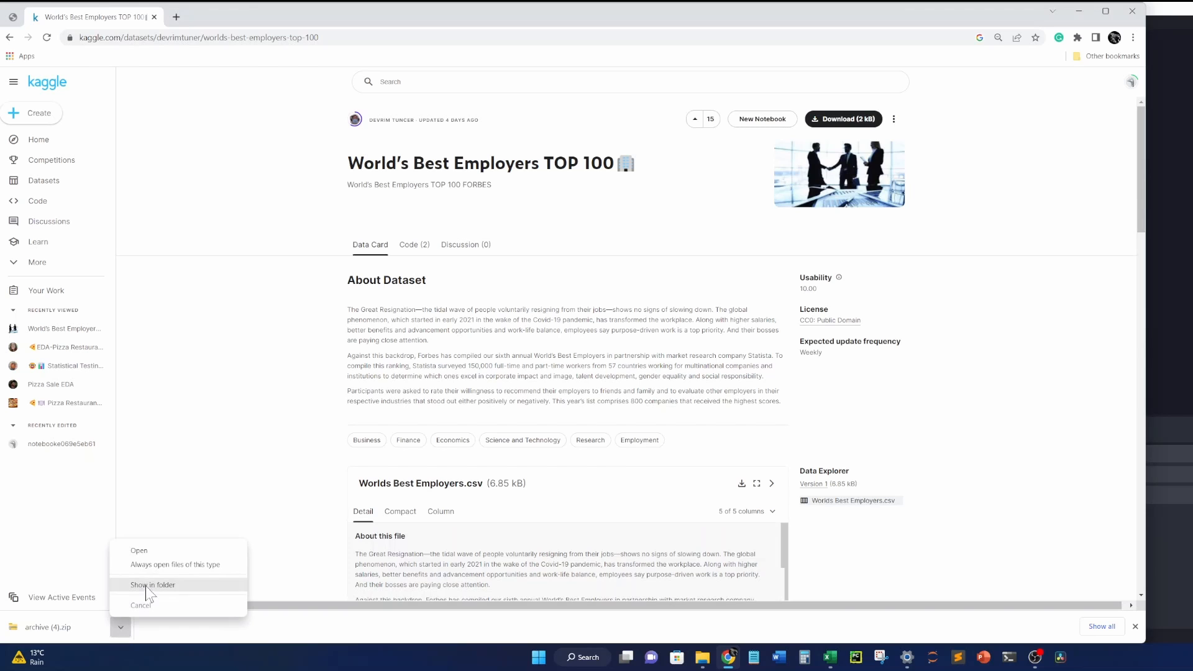
left_click(149, 551)
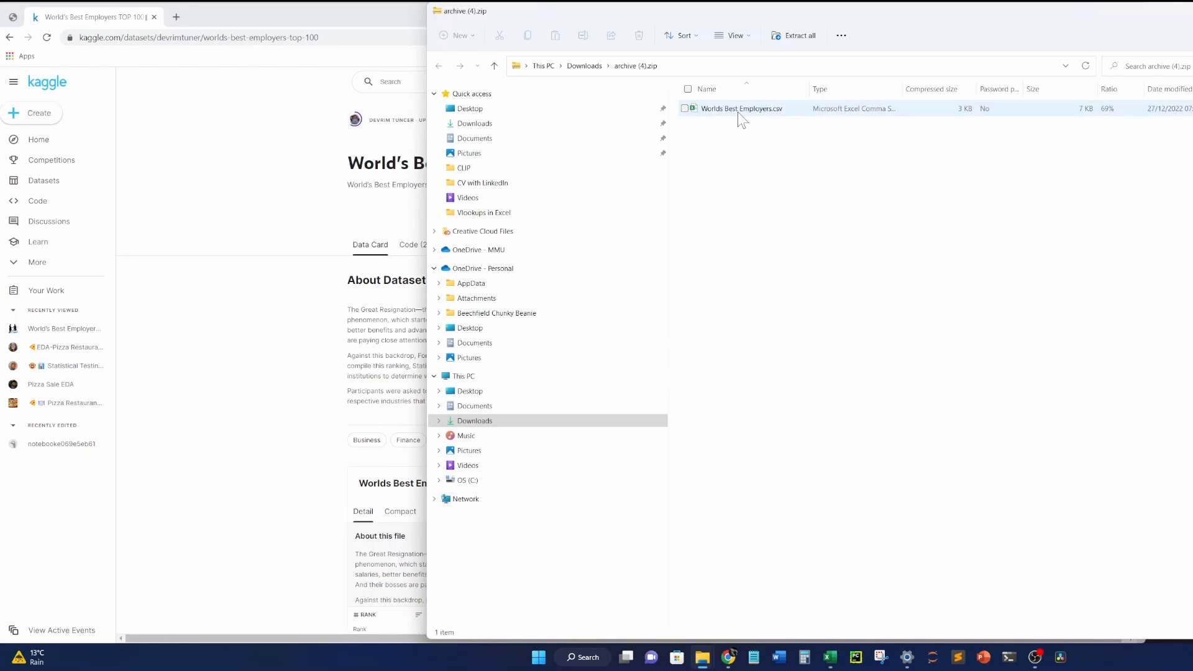
double_click(737, 112)
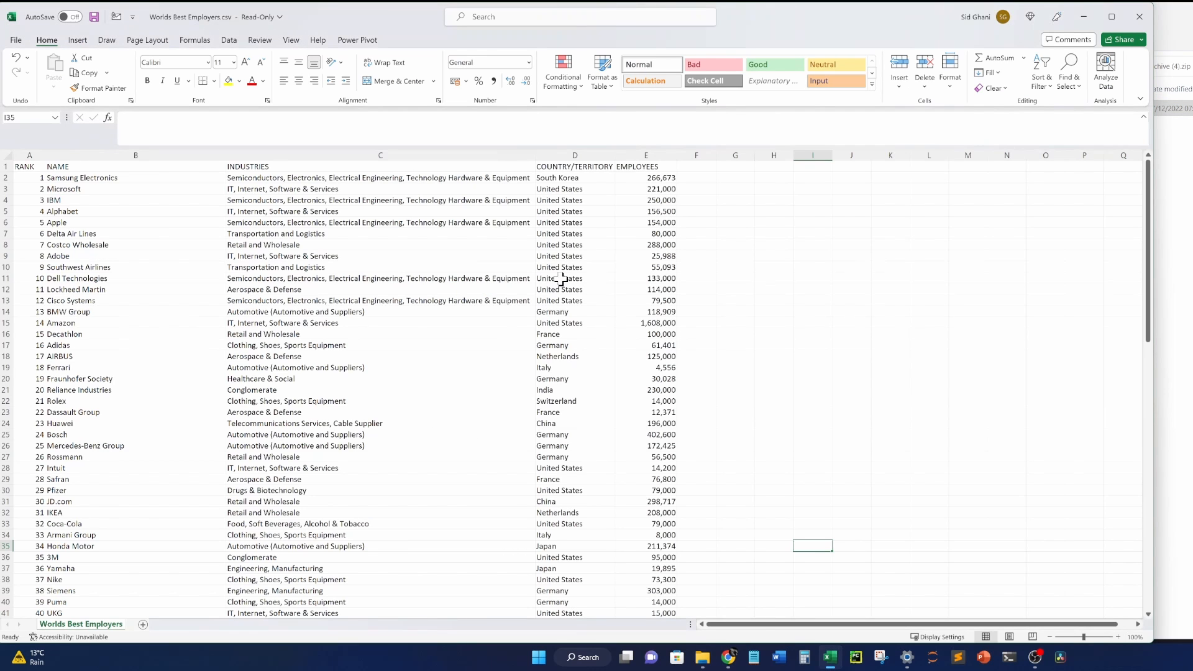
left_click(918, 311)
left_click(462, 276)
left_click(49, 191)
left_click(279, 208)
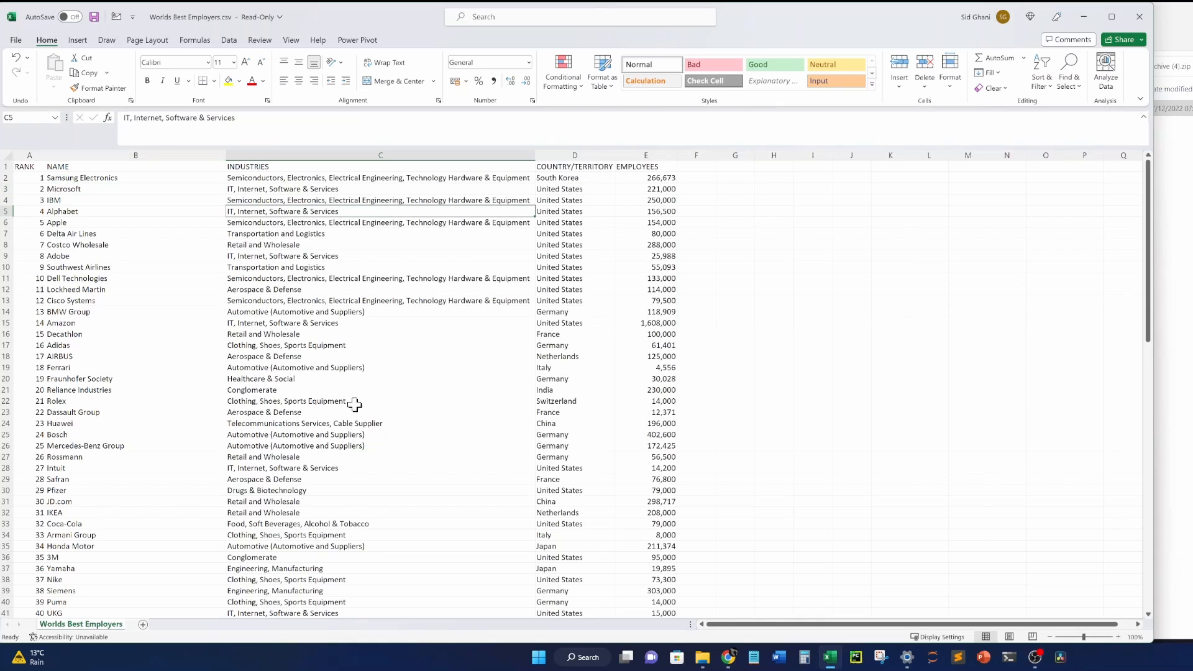
left_click(333, 335)
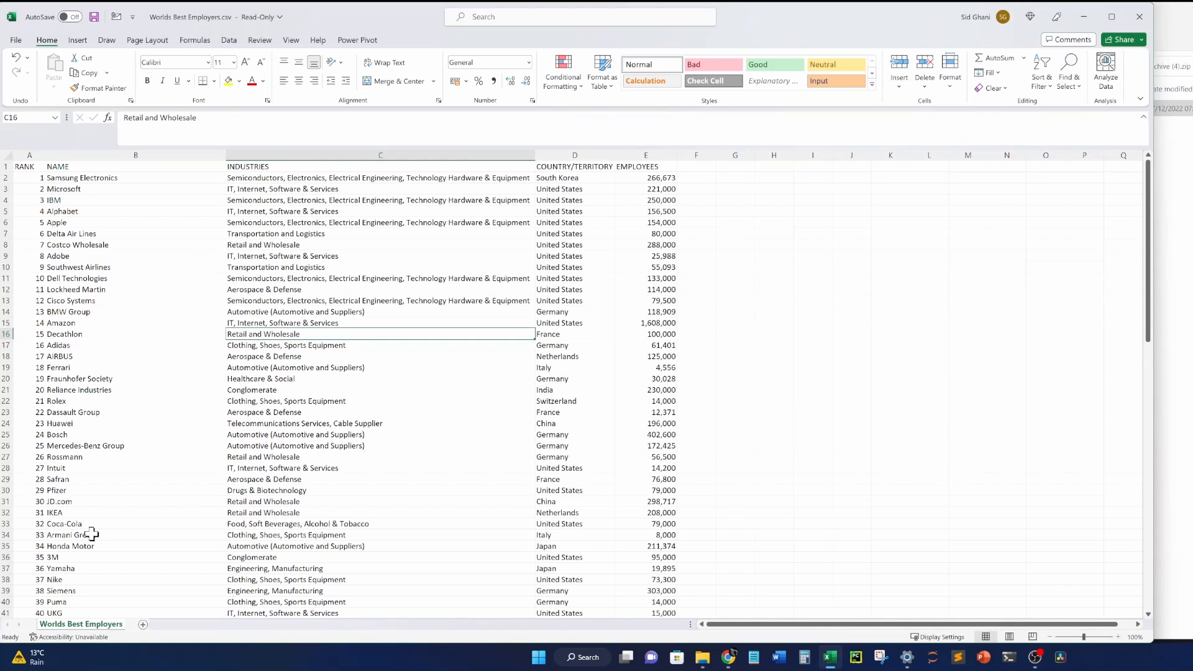
left_click(73, 412)
left_click(37, 178)
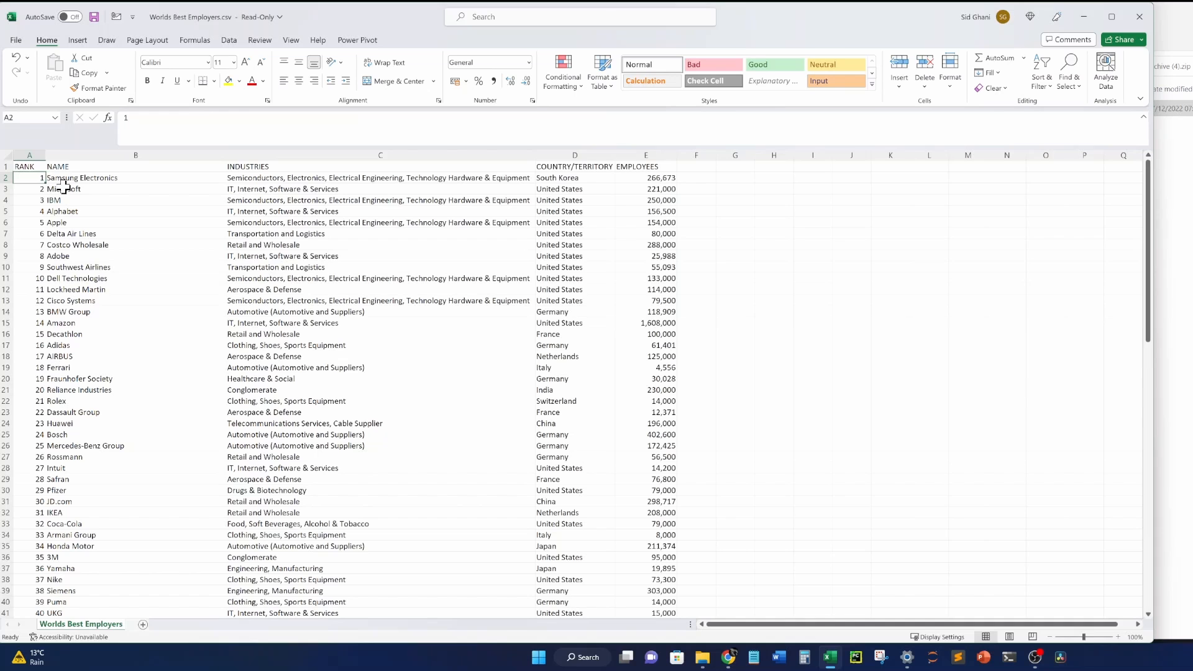
left_click_drag(85, 180, 99, 463)
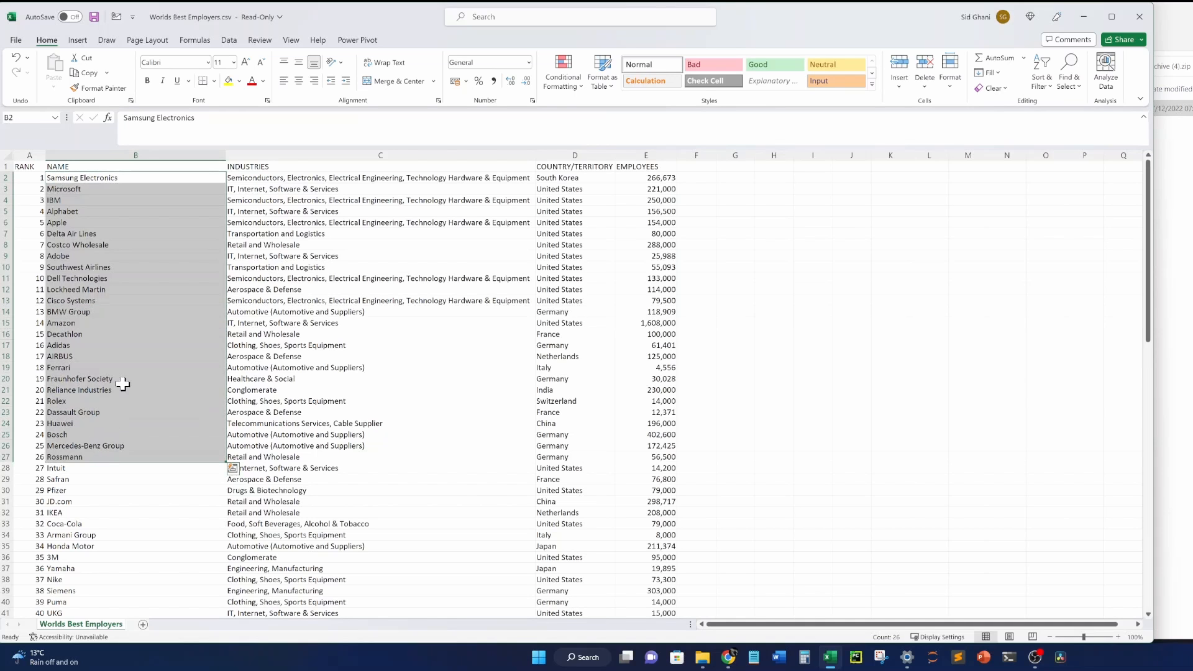
scroll(120, 381, "down", 8)
left_click(101, 390)
key("ctrl+Down")
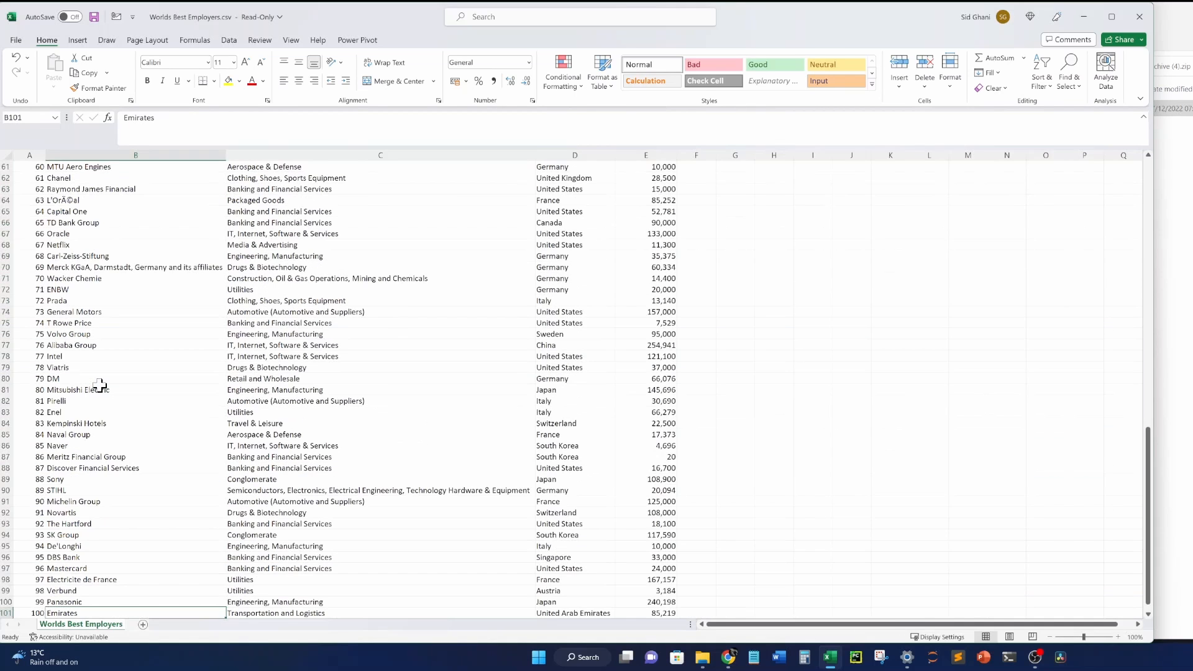
key("ctrl+Up")
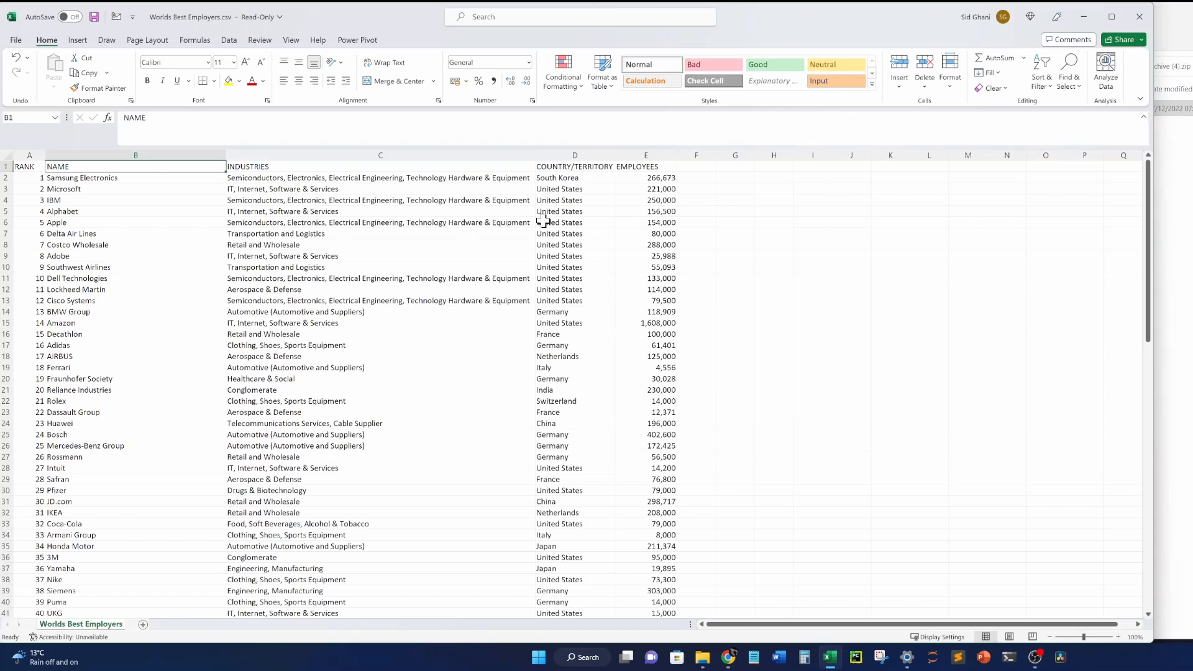
left_click(656, 178)
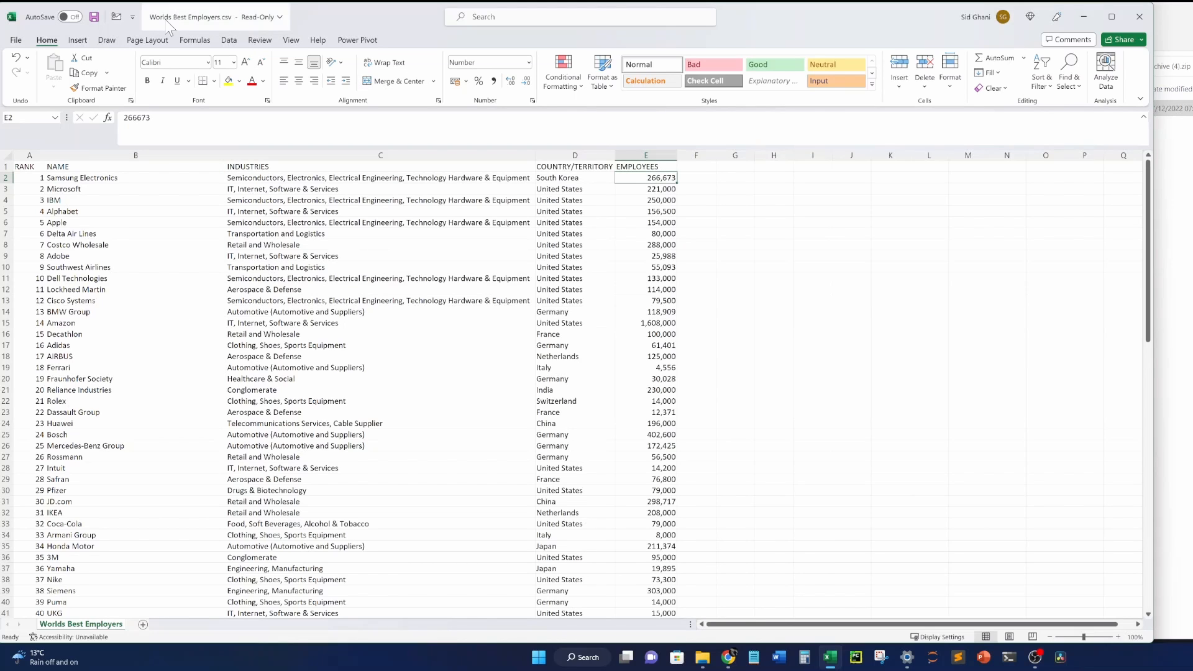
left_click(620, 243)
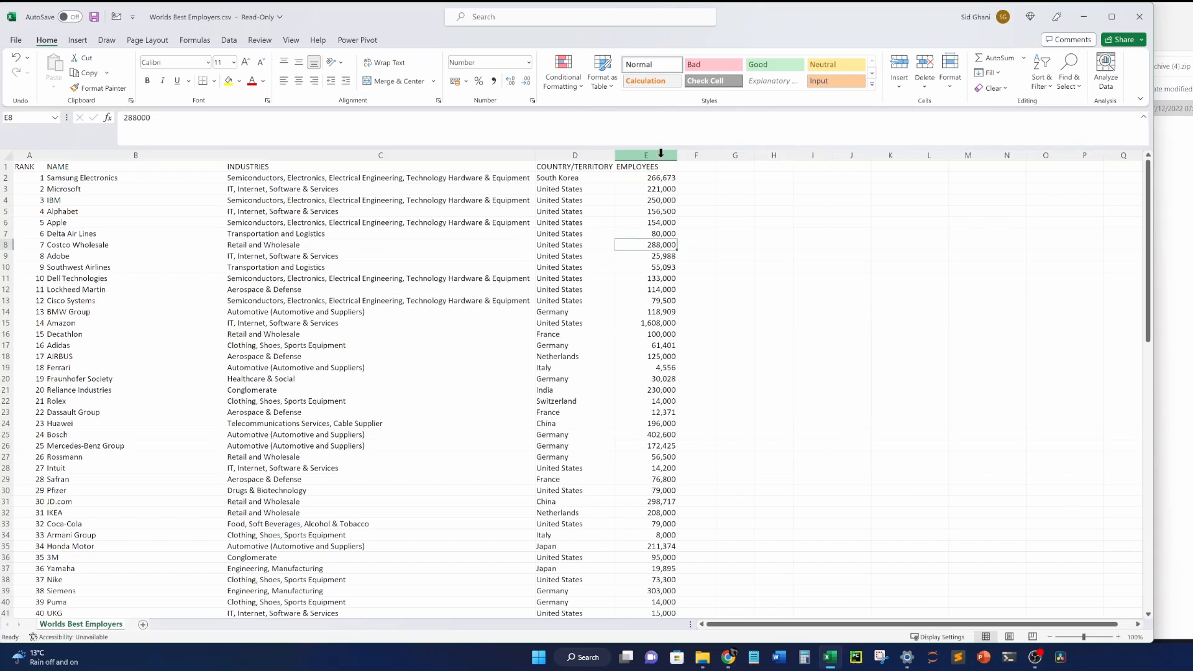
Centre-align columns A to E of the employer list.
left_click_drag(660, 153, 25, 155)
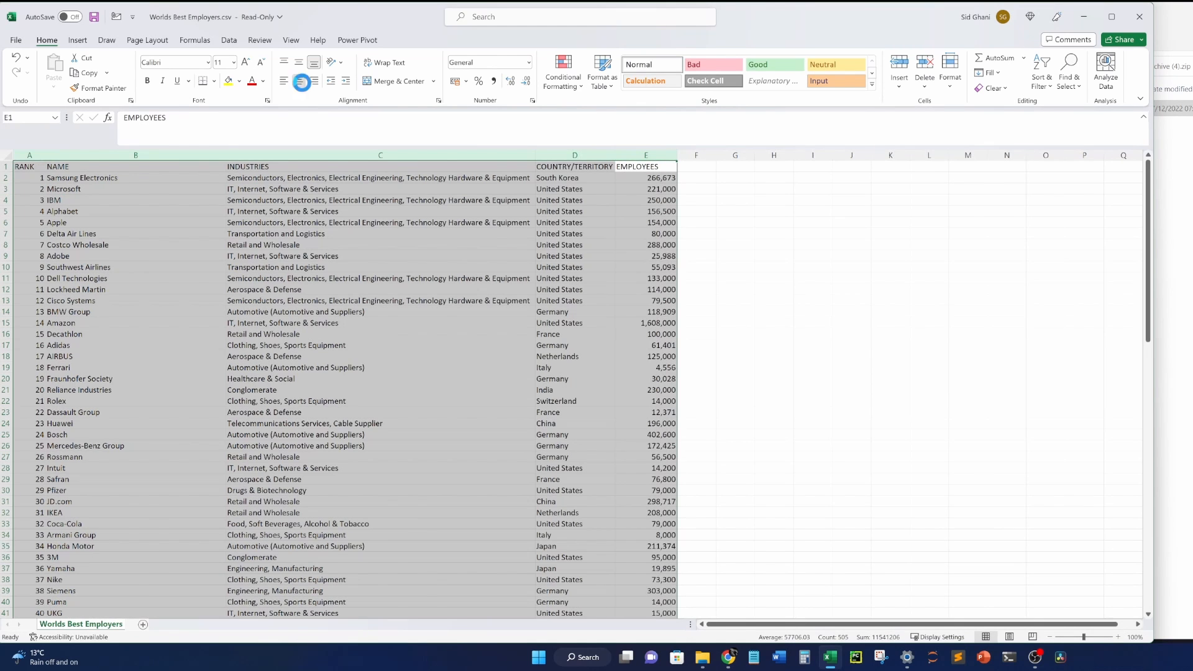
left_click(301, 82)
left_click(243, 234)
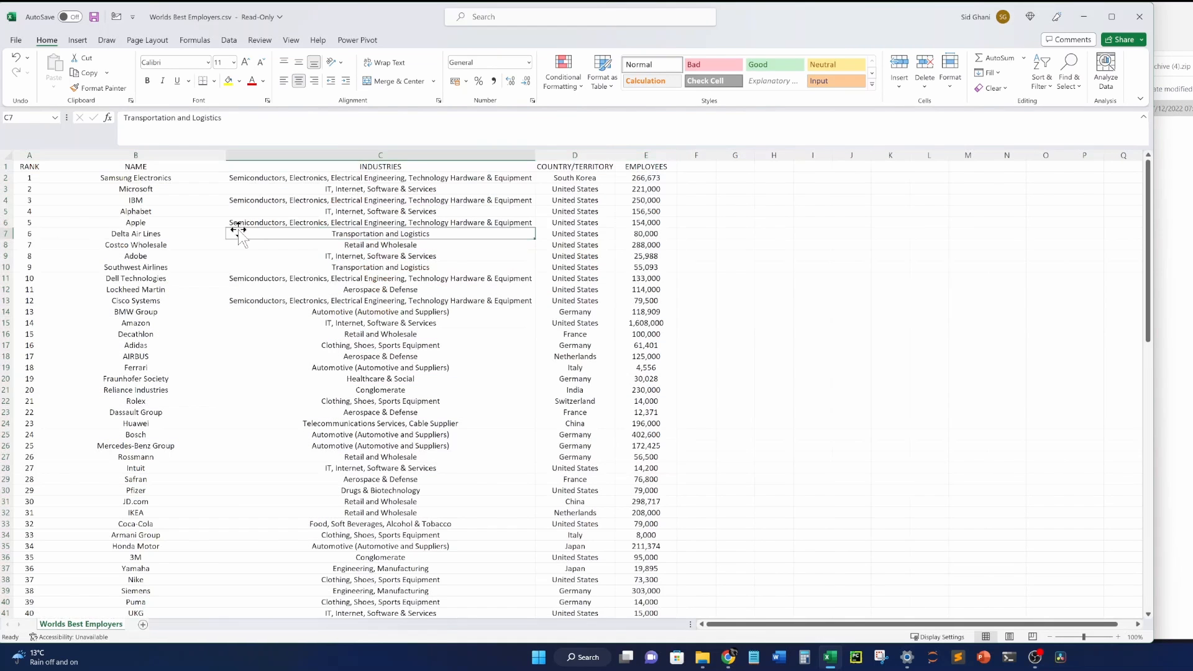
left_click(640, 215)
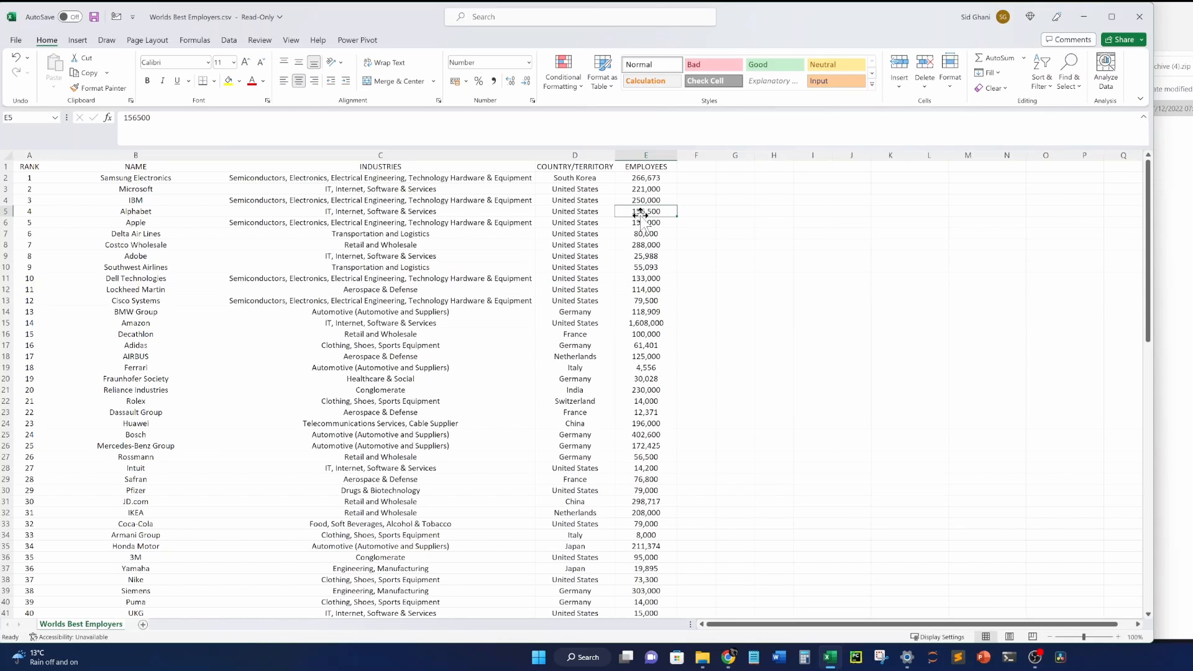
Select the entire sheet and apply centre alignment to every cell.
left_click(650, 167)
key("ctrl+shift+Down")
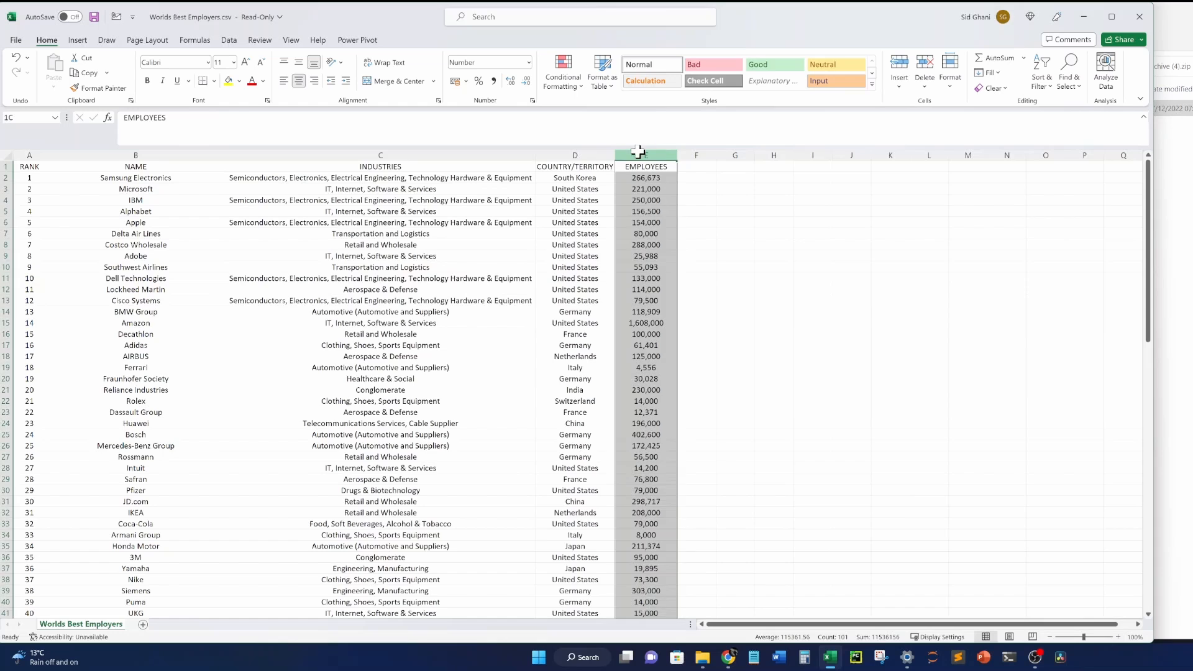
key("ctrl+shift+Left")
left_click(7, 154)
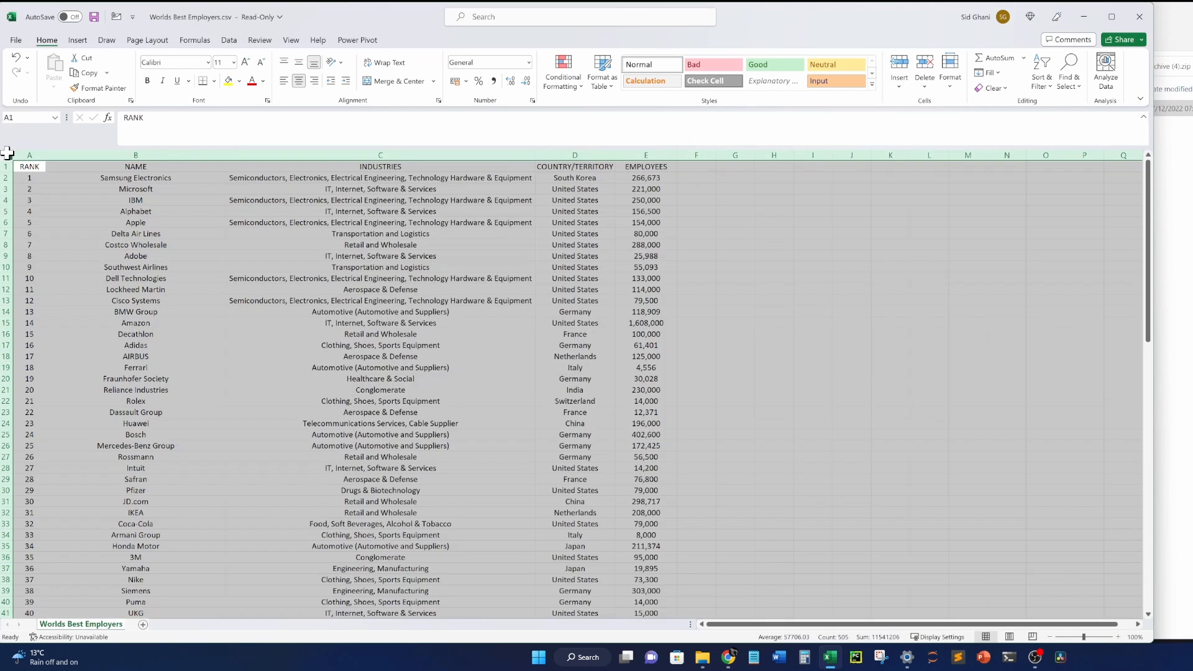
left_click(299, 81)
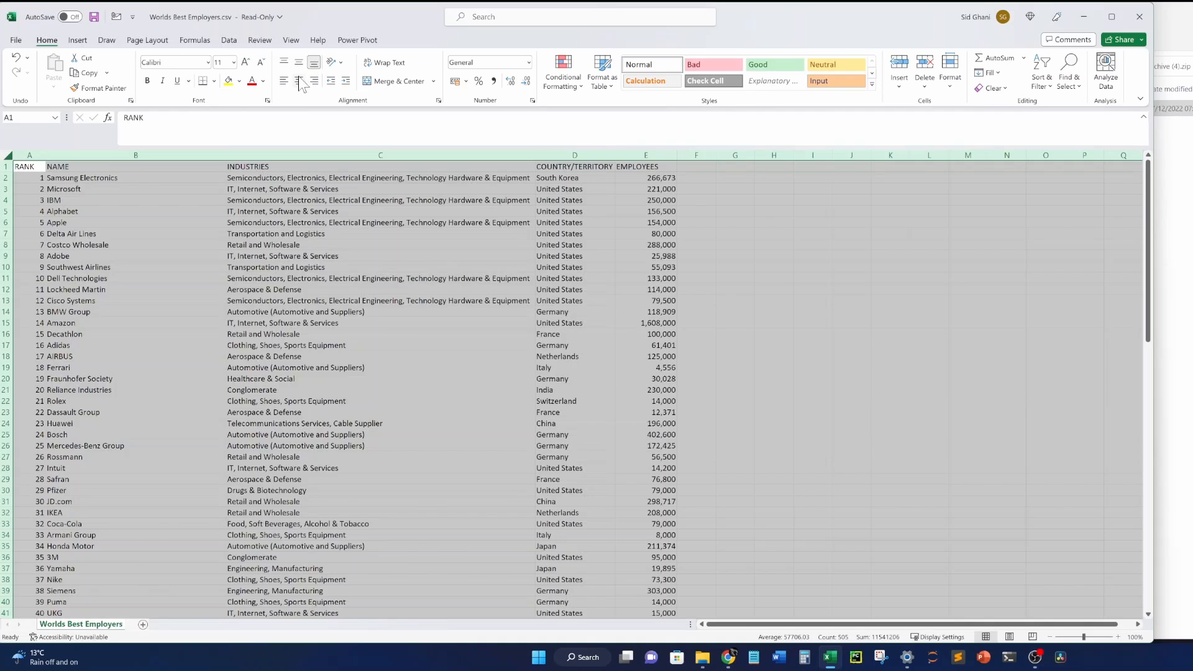
left_click(299, 82)
left_click(232, 264)
Scroll through the centred employer list to check it, then deselect.
scroll(230, 251, "down", 4)
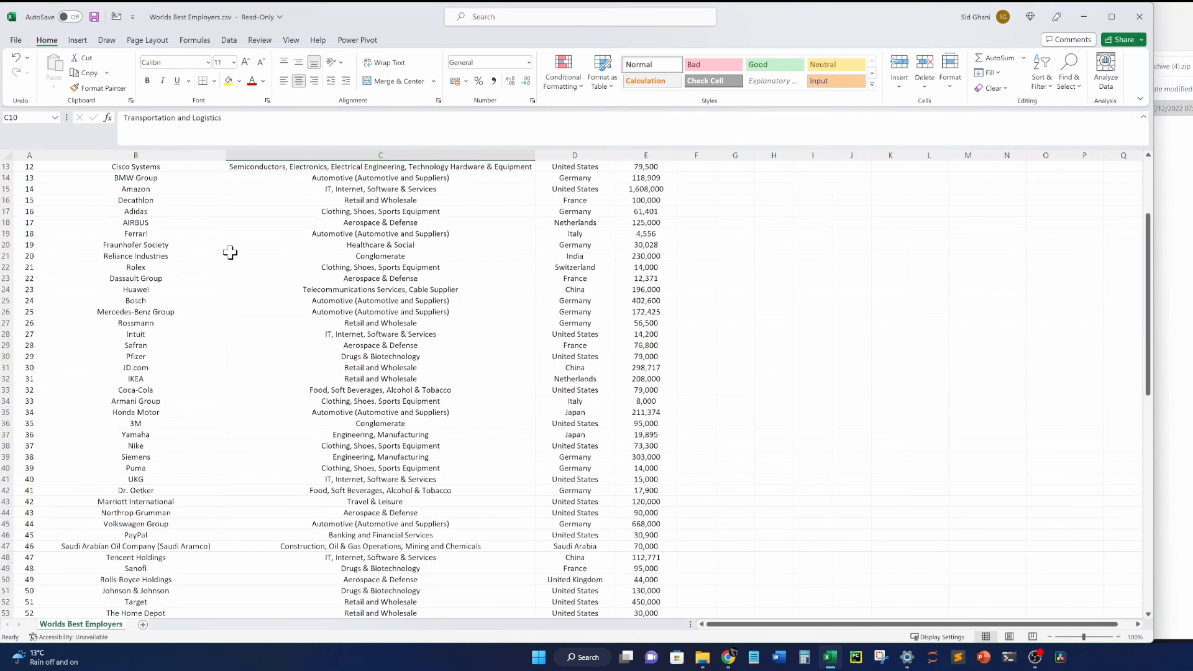
scroll(229, 251, "down", 19)
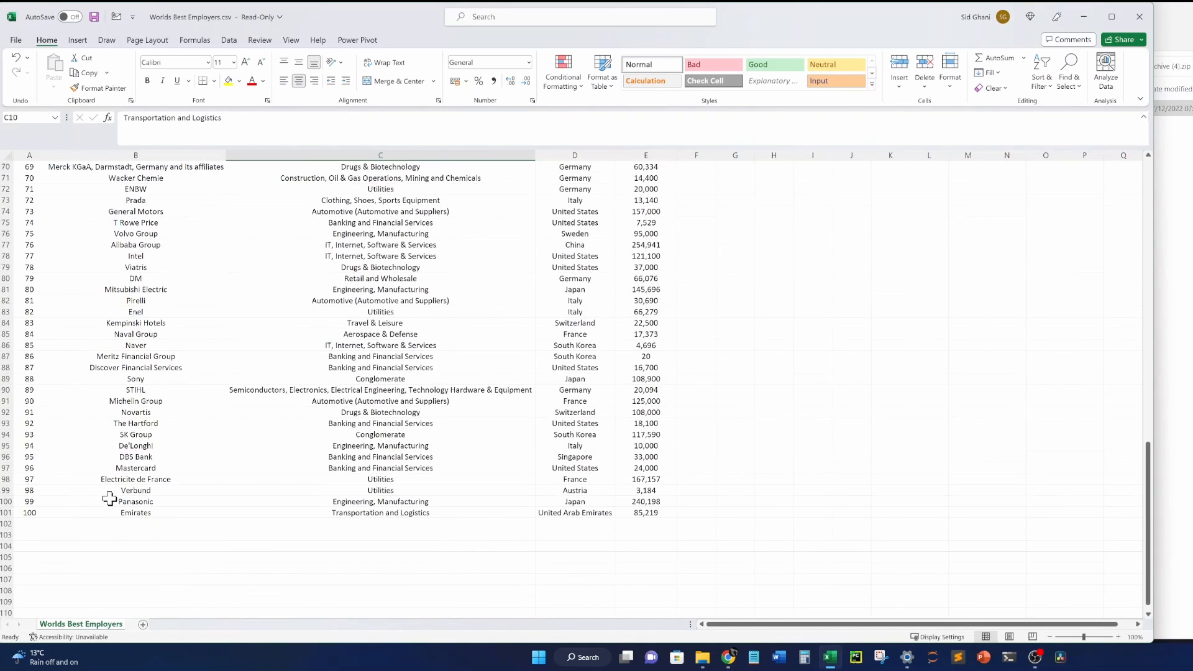
scroll(109, 498, "down", 7)
scroll(394, 439, "up", 18)
scroll(373, 435, "down", 16)
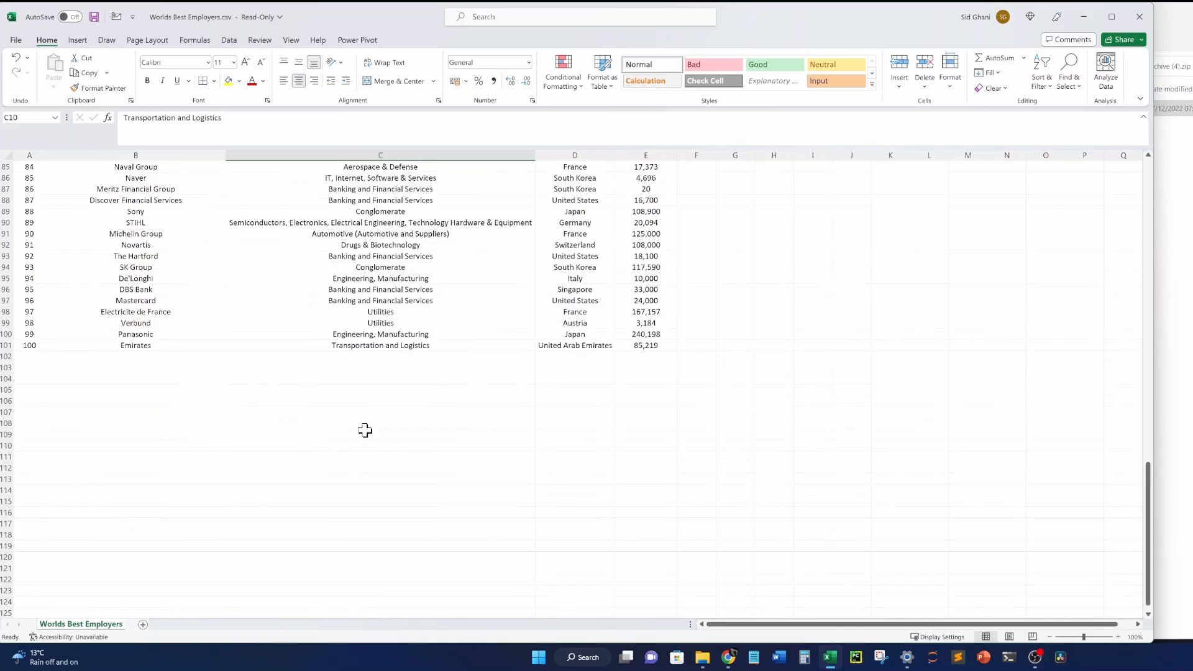
scroll(229, 370, "down", 6)
scroll(261, 444, "up", 20)
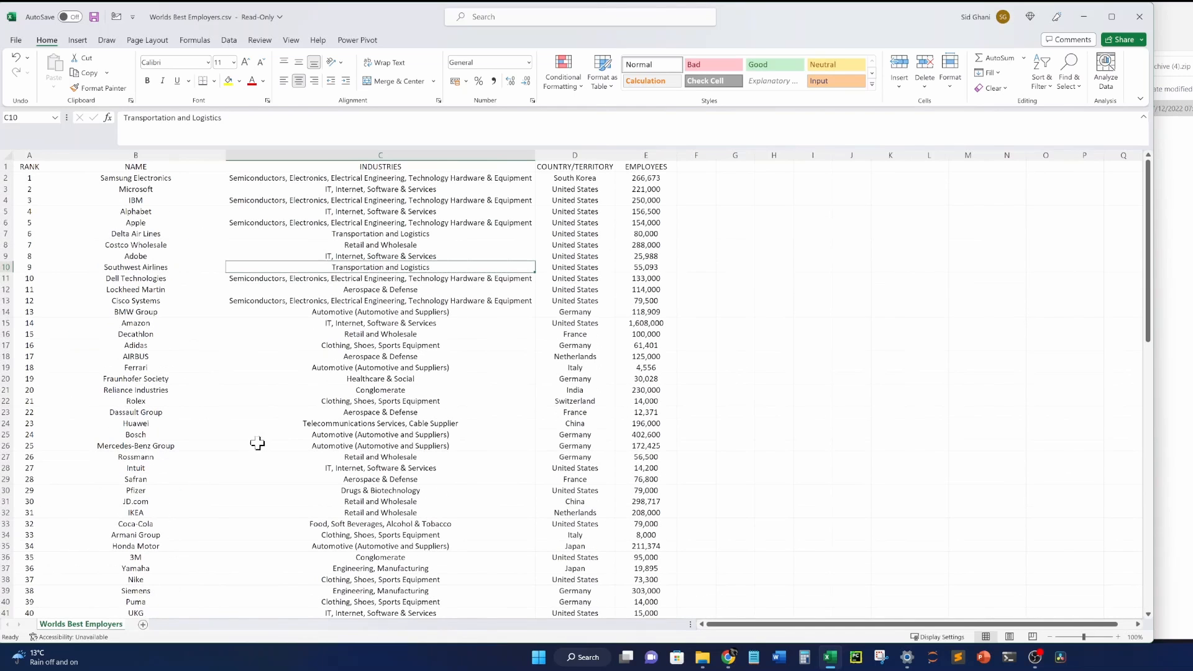
left_click(808, 309)
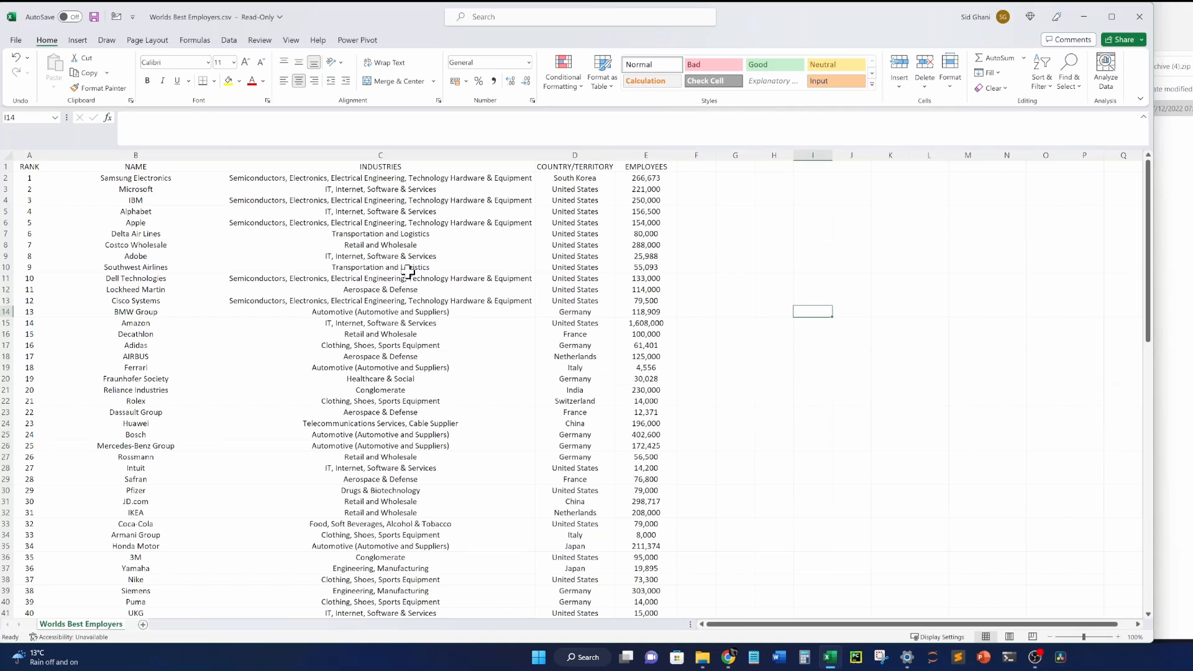
Inspect cells C6 and B3, then select the headers and dismiss Quick Analysis.
left_click(332, 221)
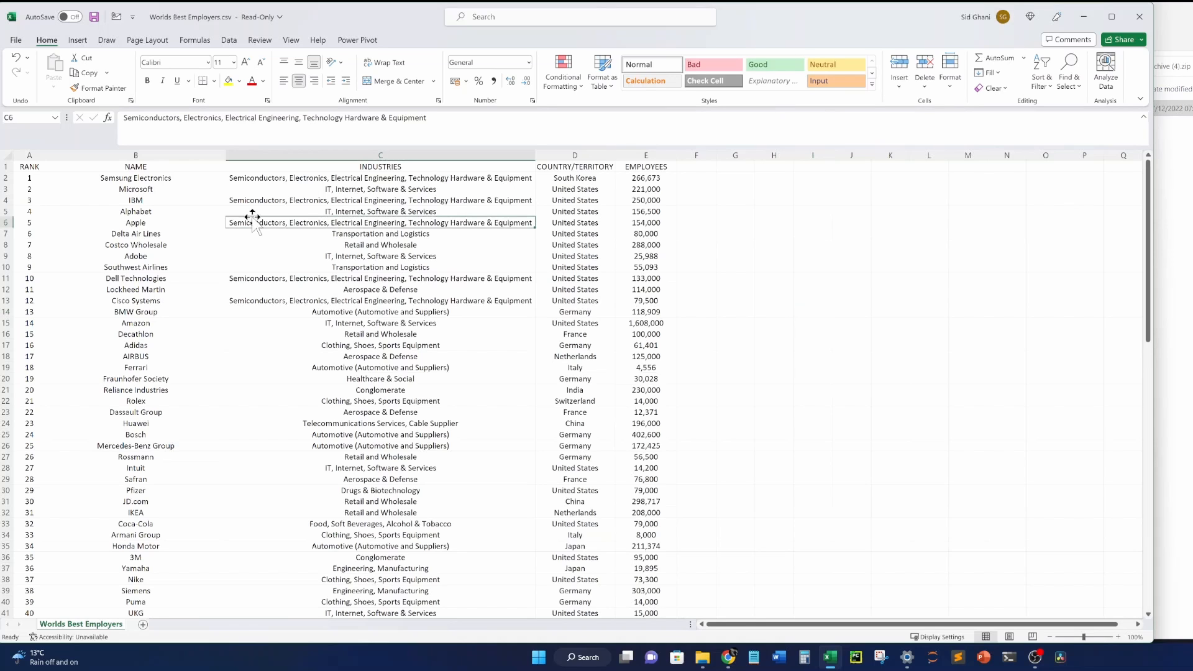
left_click(74, 185)
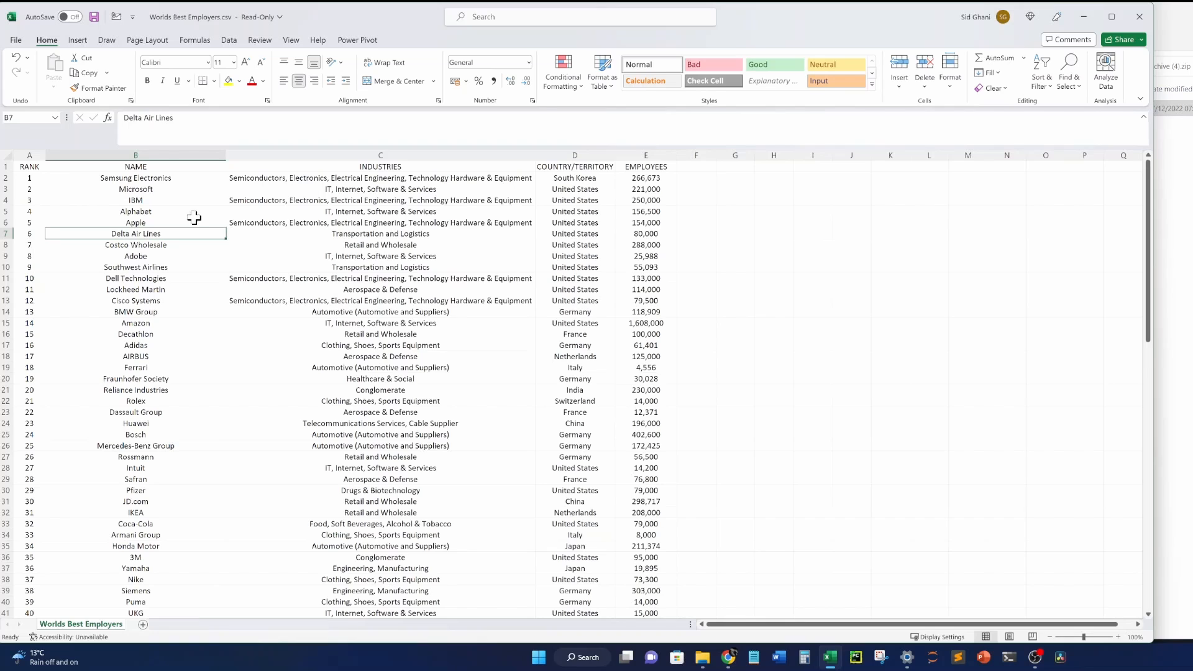
left_click(31, 168)
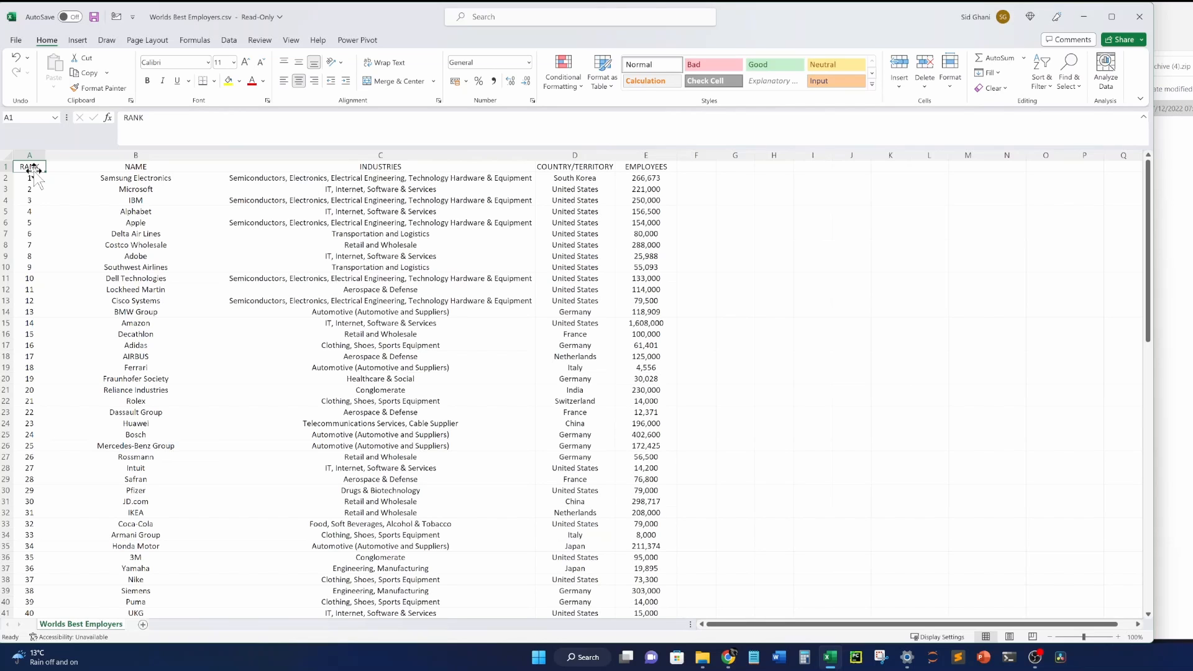
key("shift+Right")
key("shift+Right")
key("shift+Right")
key("shift+Right")
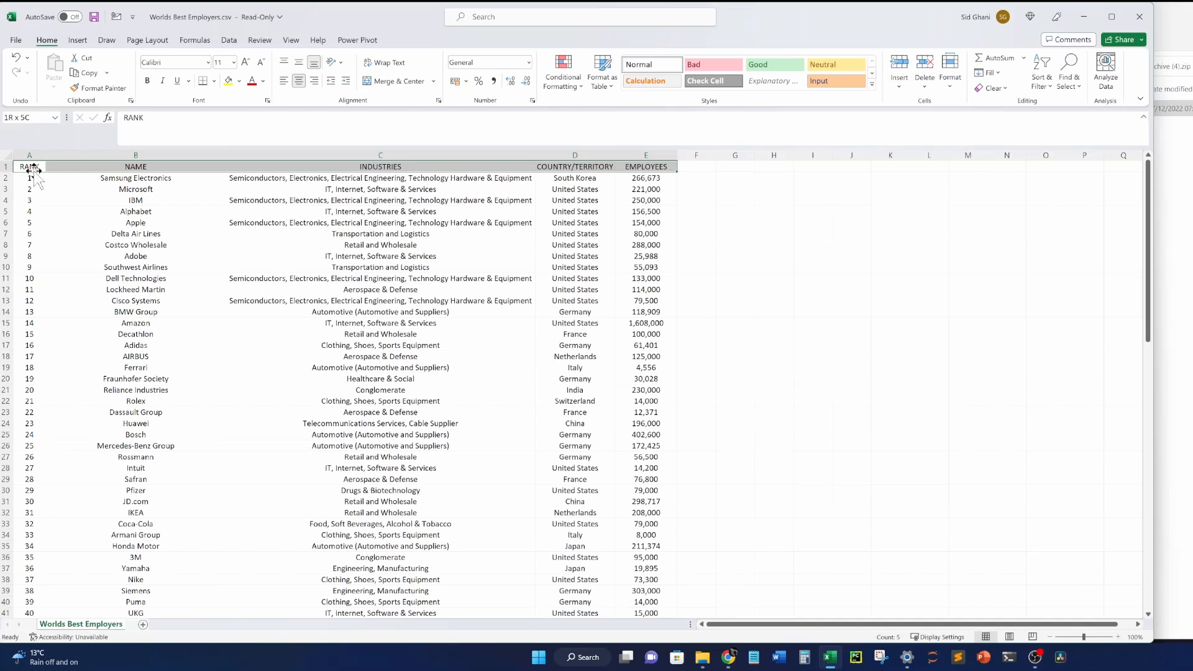
key("ctrl+q")
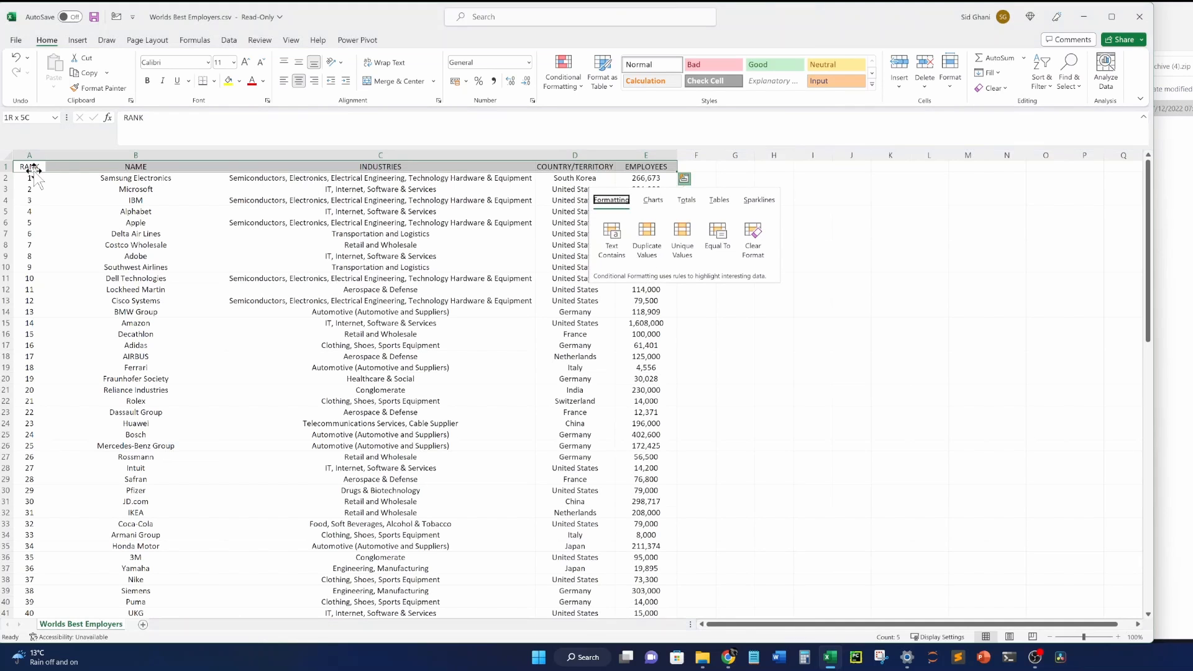
left_click(162, 243)
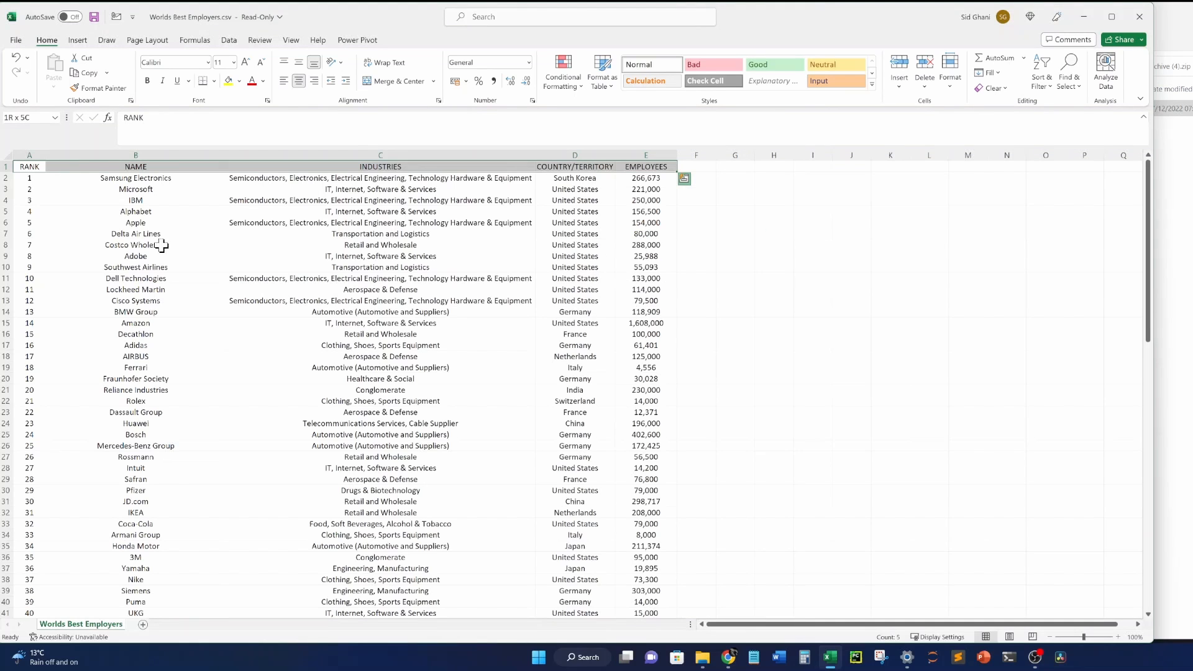
Select the whole data range A1:E101 starting from the RANK header.
left_click(29, 167)
key("shift+Right")
key("ctrl+shift+Right")
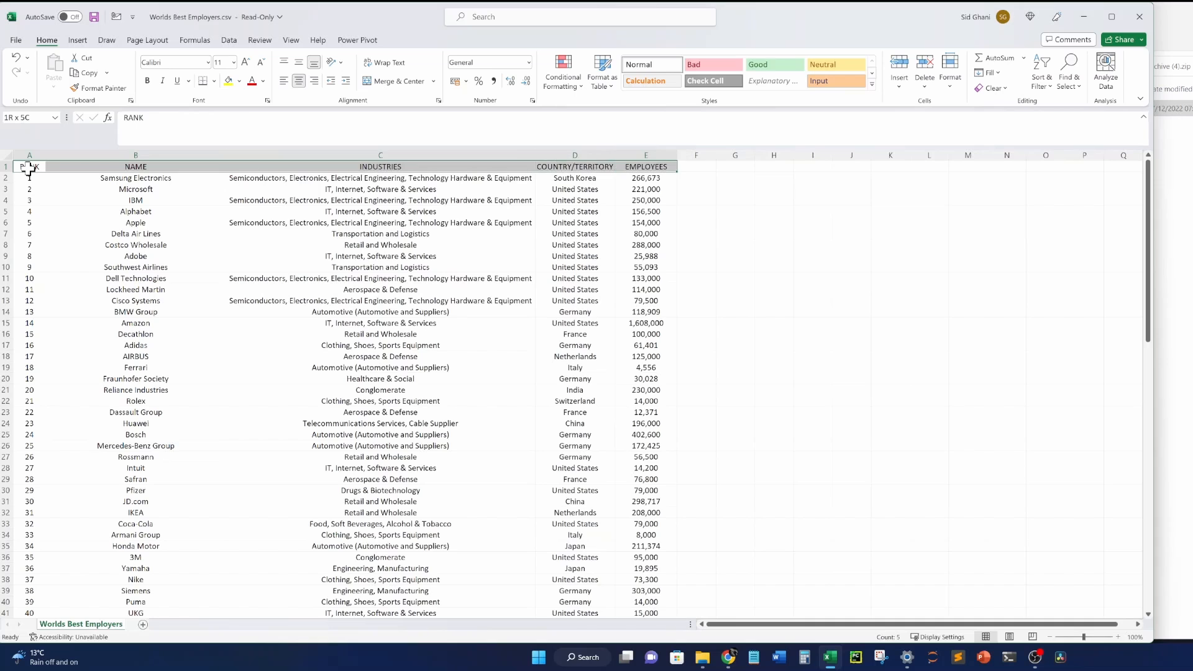
key("ctrl+shift+Down")
scroll(13, 491, "down", 2)
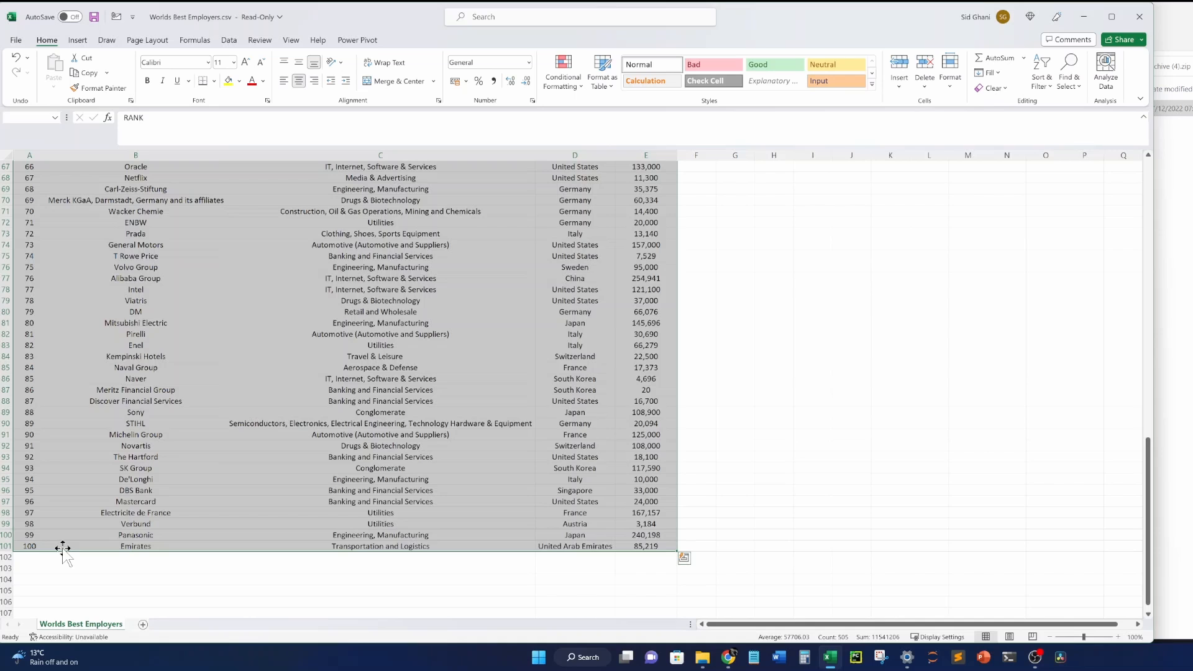
Insert a table from $A$1:$E$101 with 'My table has headers' checked.
left_click(81, 43)
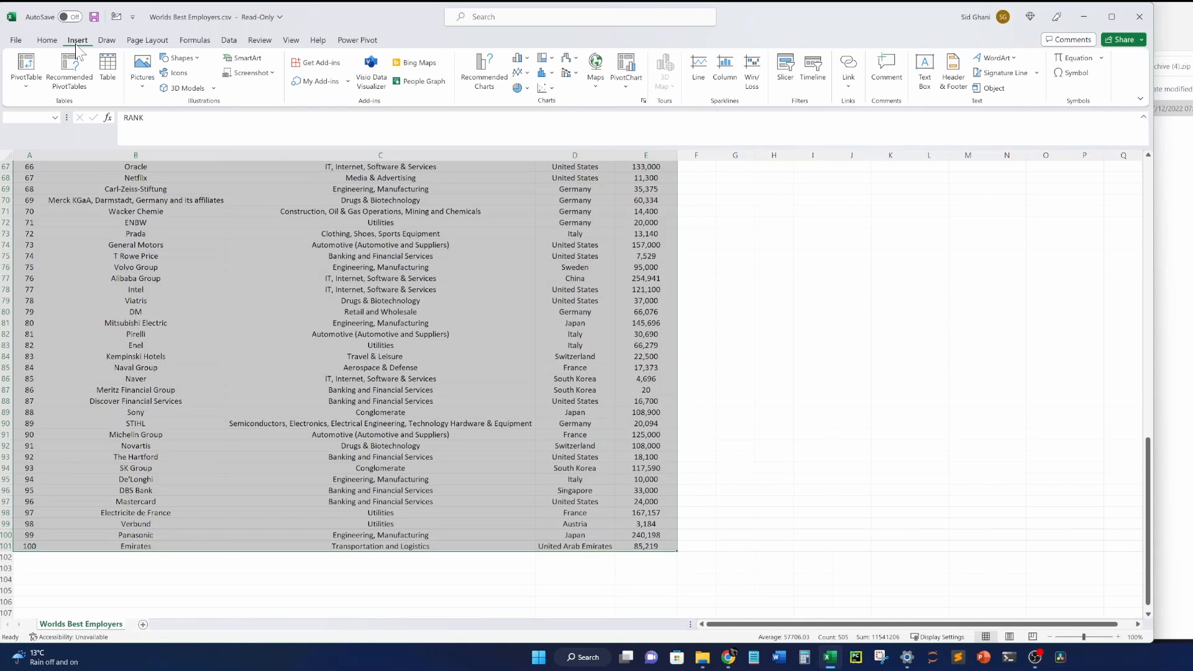
left_click(107, 67)
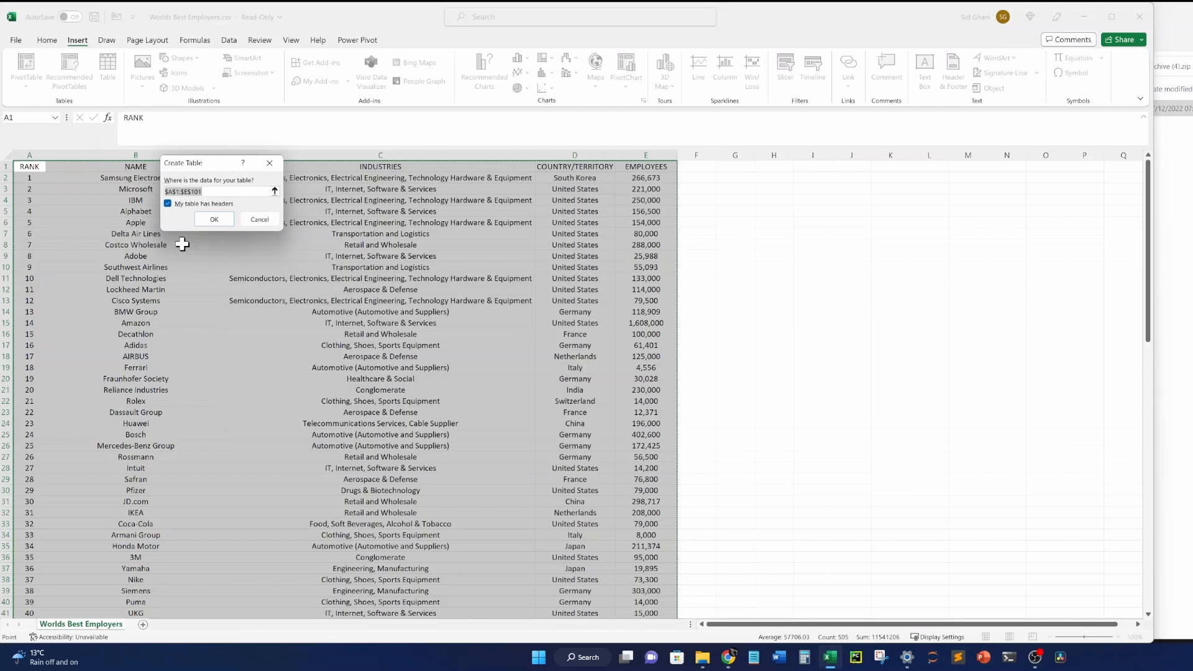
left_click(214, 219)
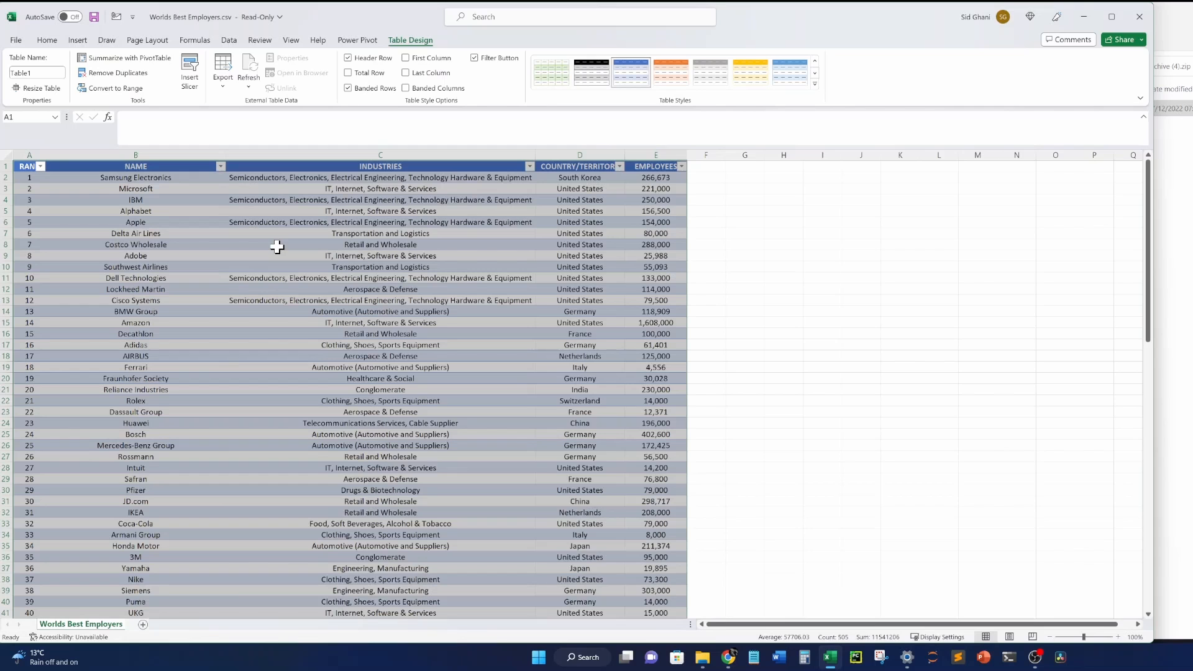
left_click(277, 247)
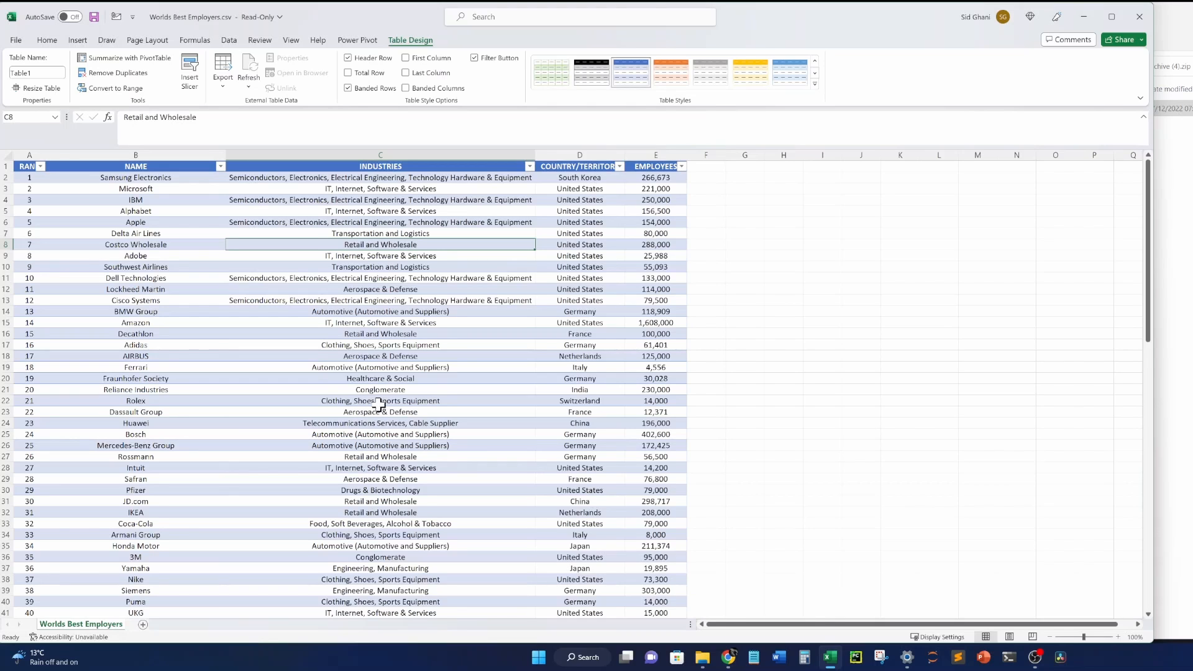
left_click(361, 299)
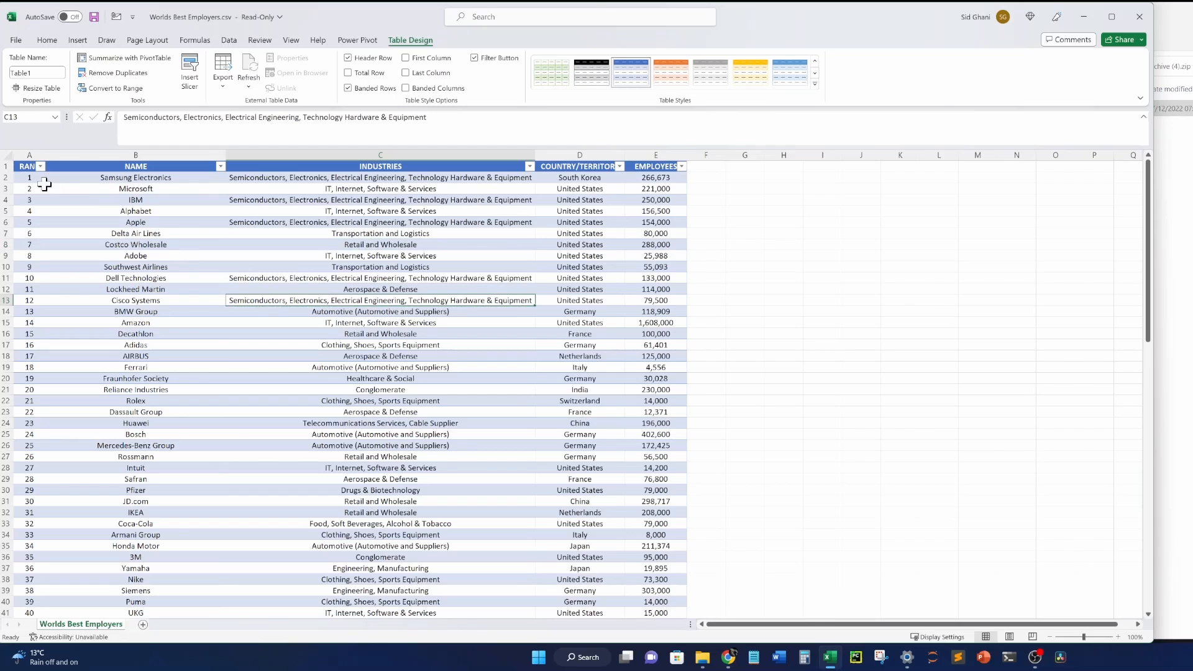
left_click_drag(45, 181, 64, 341)
left_click(559, 190)
scroll(461, 353, "down", 5)
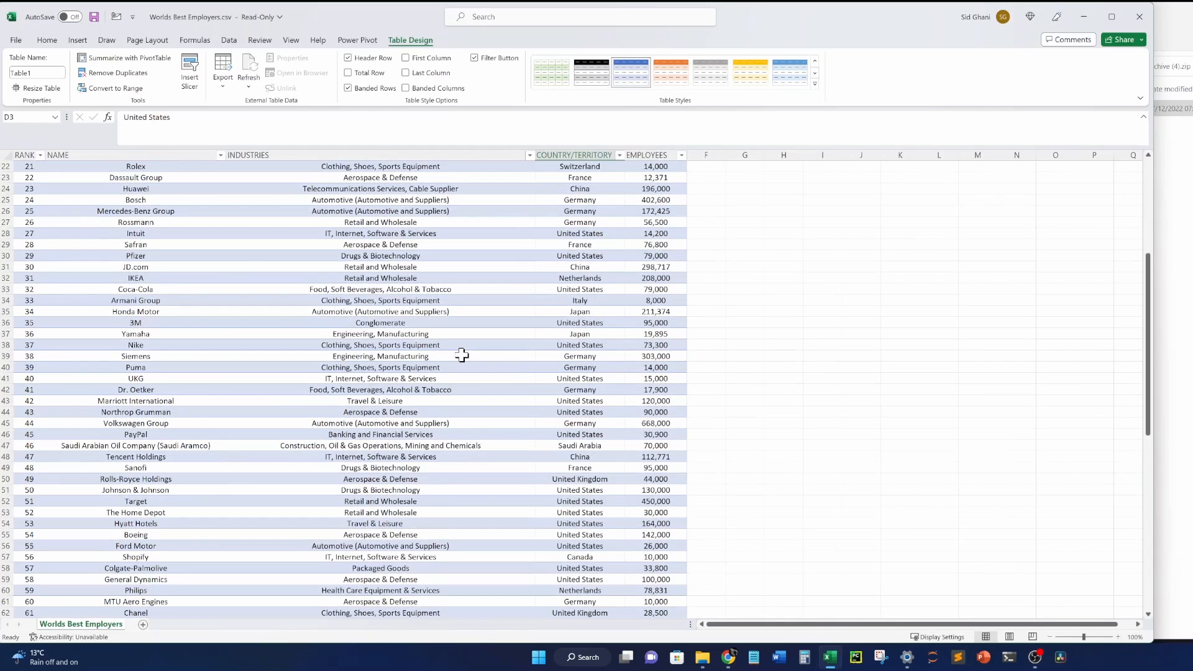
scroll(461, 354, "up", 5)
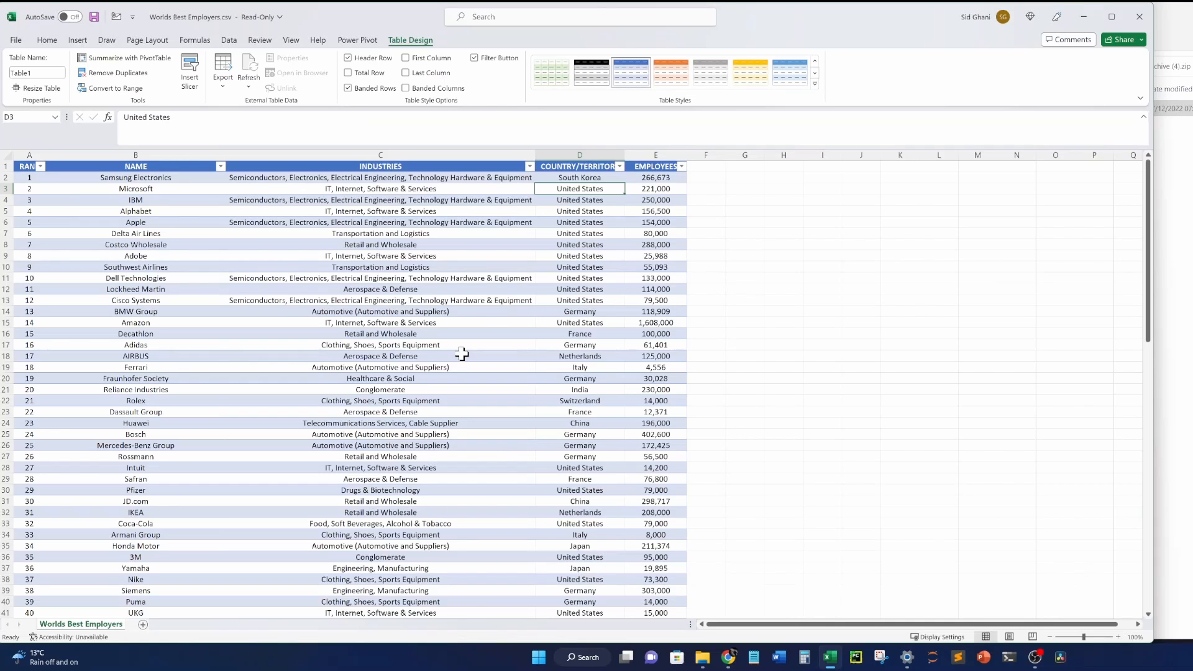
left_click(397, 255)
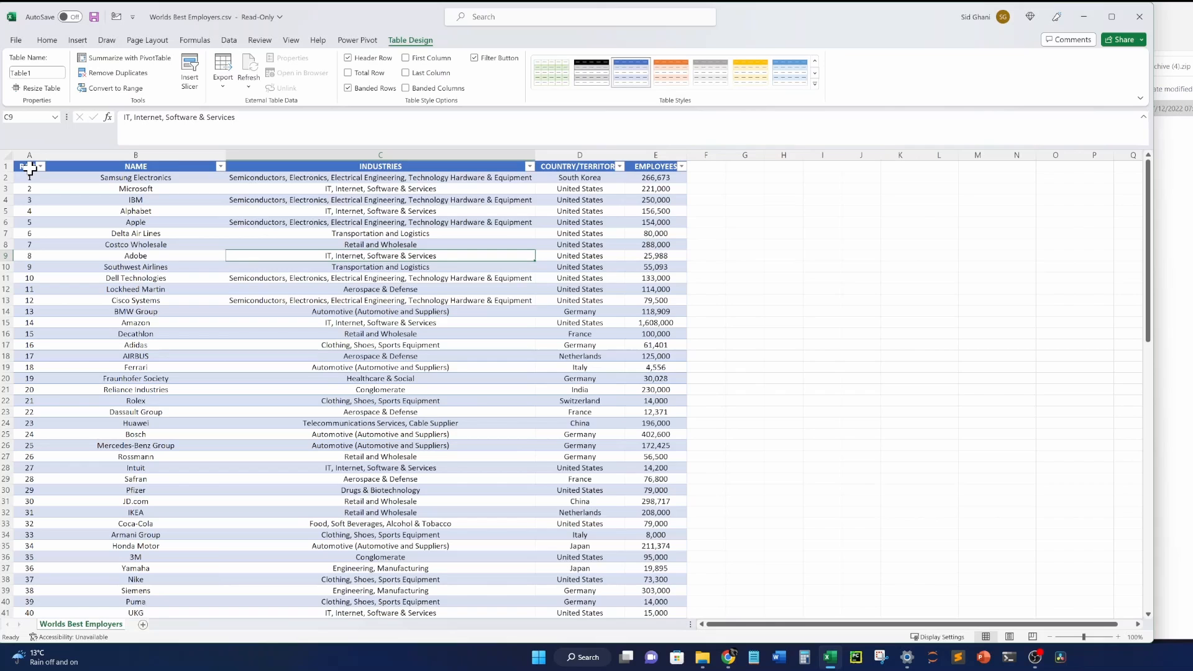
left_click(164, 209)
key("ctrl+Home")
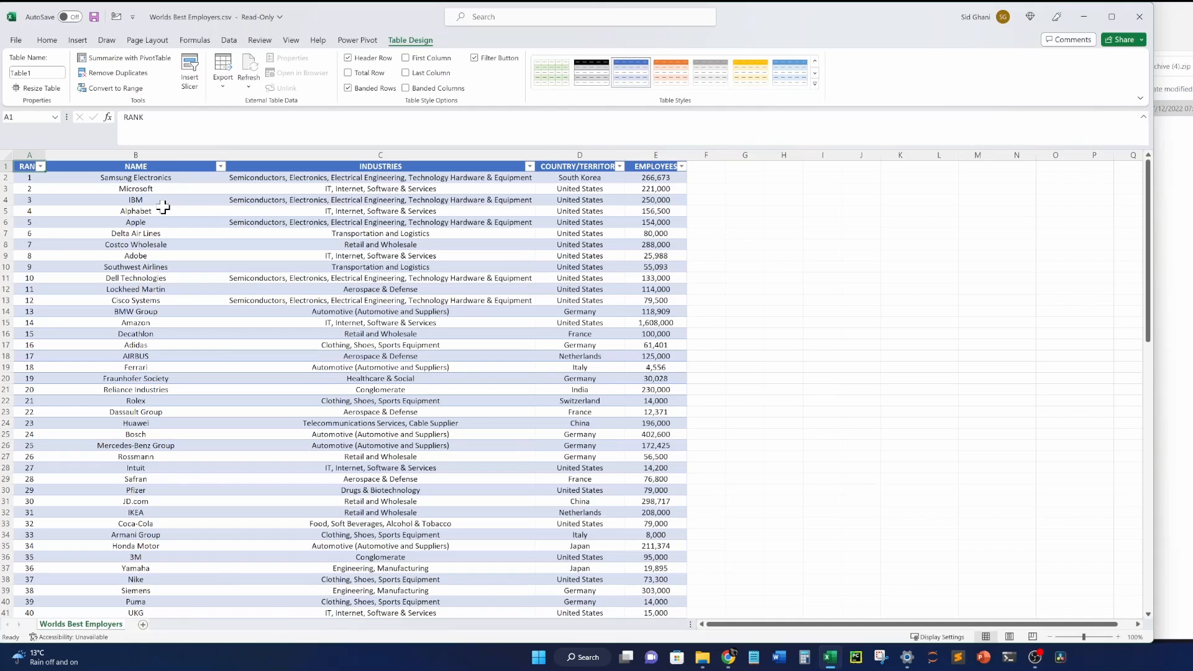
key("ctrl+shift+Right")
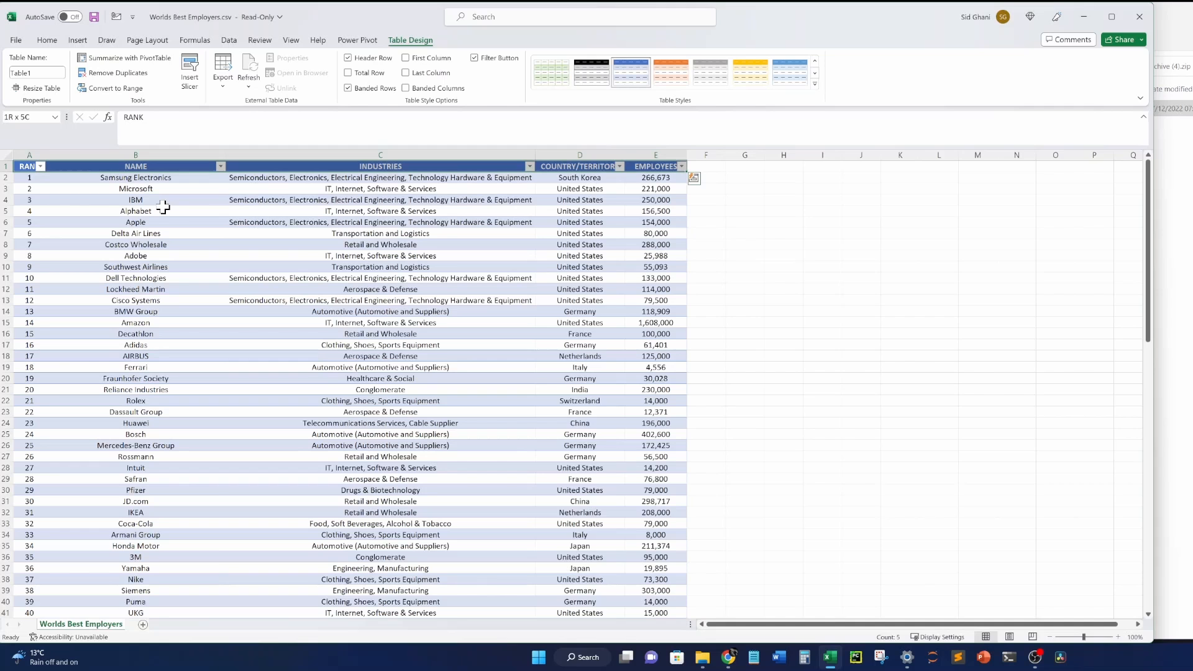
key("ctrl+shift+Down")
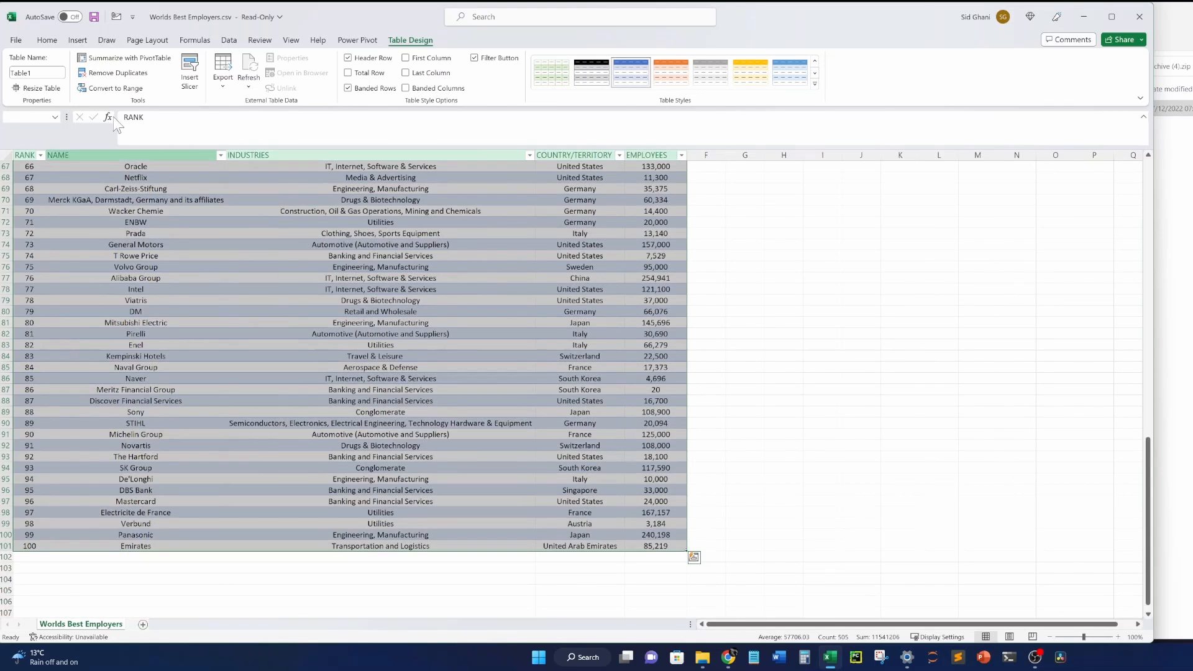
With cell A1 of Table1 selected, choose PivotTable From Table/Range.
left_click(77, 39)
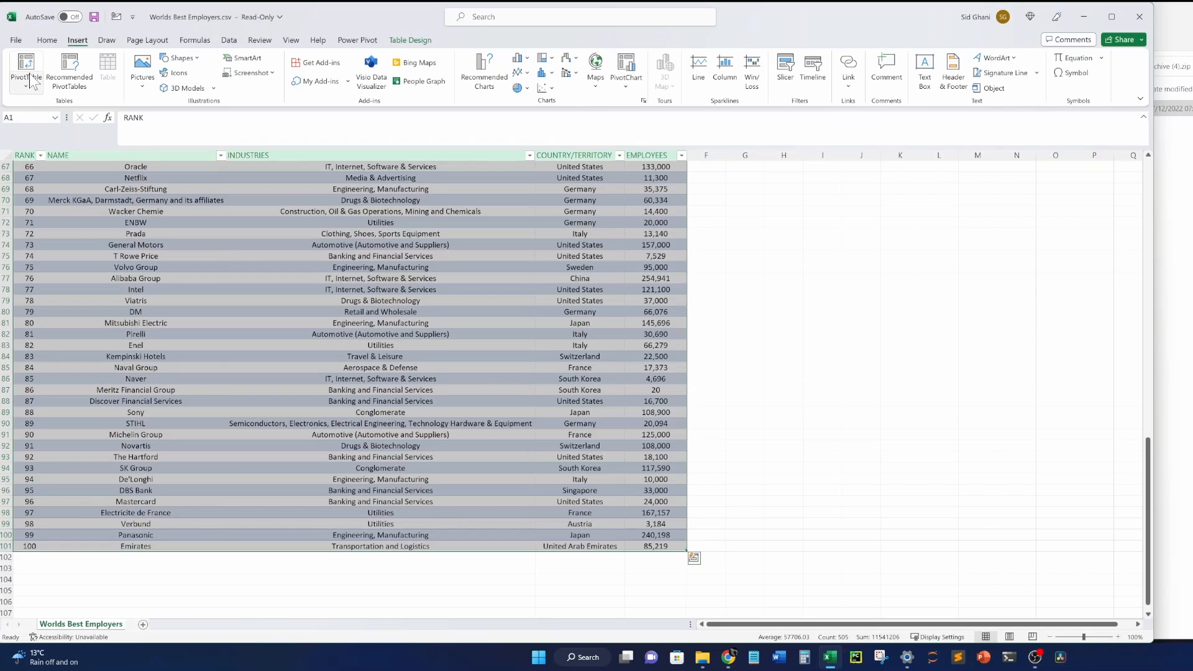
left_click(181, 223)
scroll(182, 223, "up", 15)
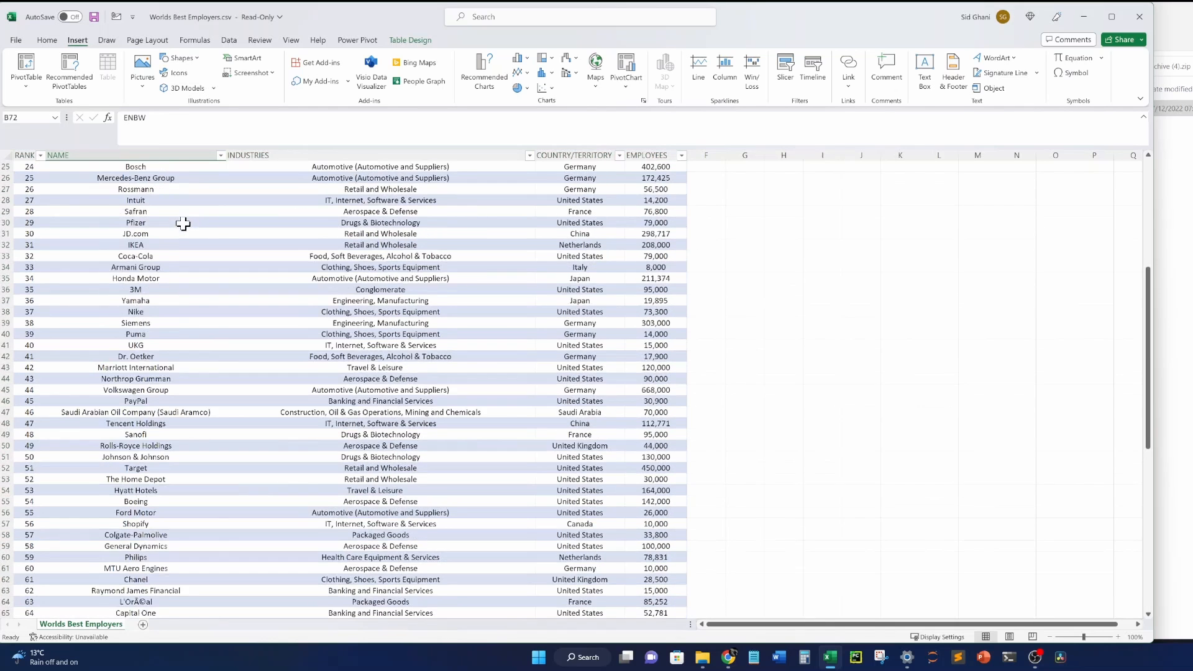
left_click(184, 224)
key("ctrl+Left")
key("ctrl+Up")
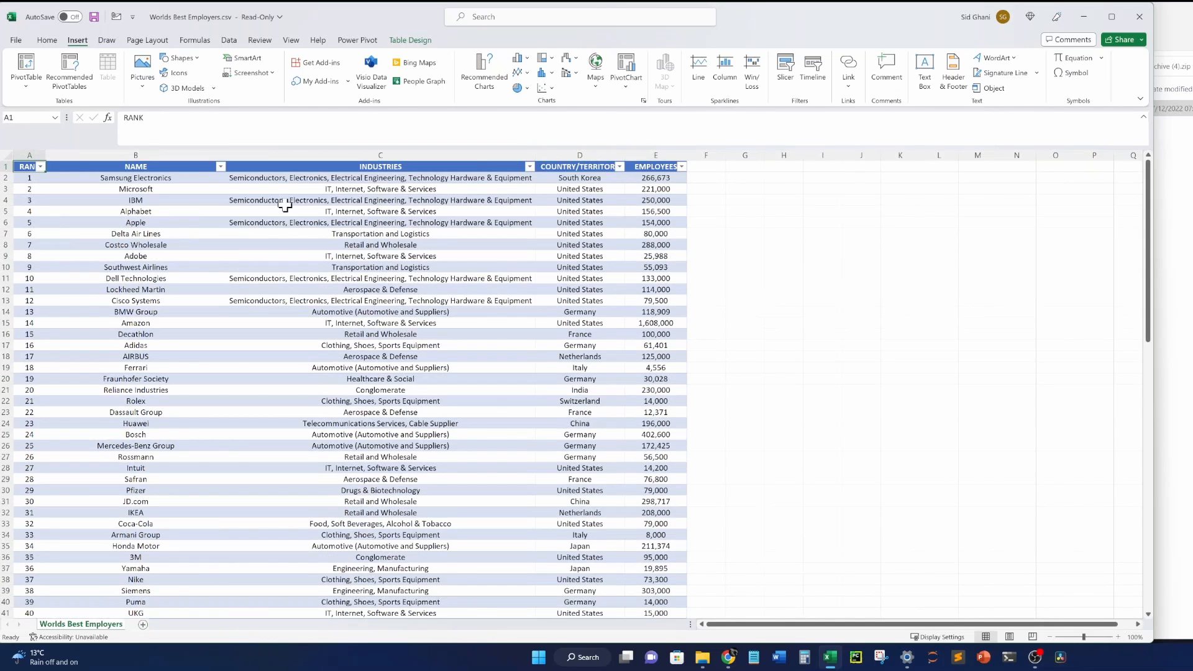
left_click(410, 40)
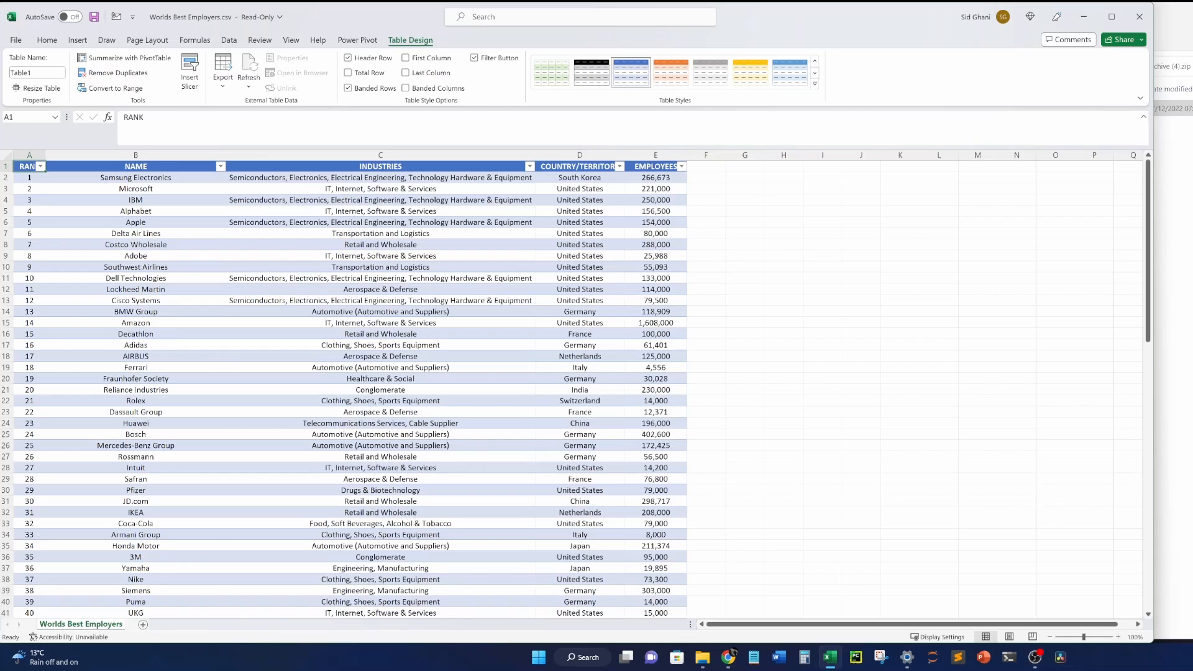
left_click(196, 201)
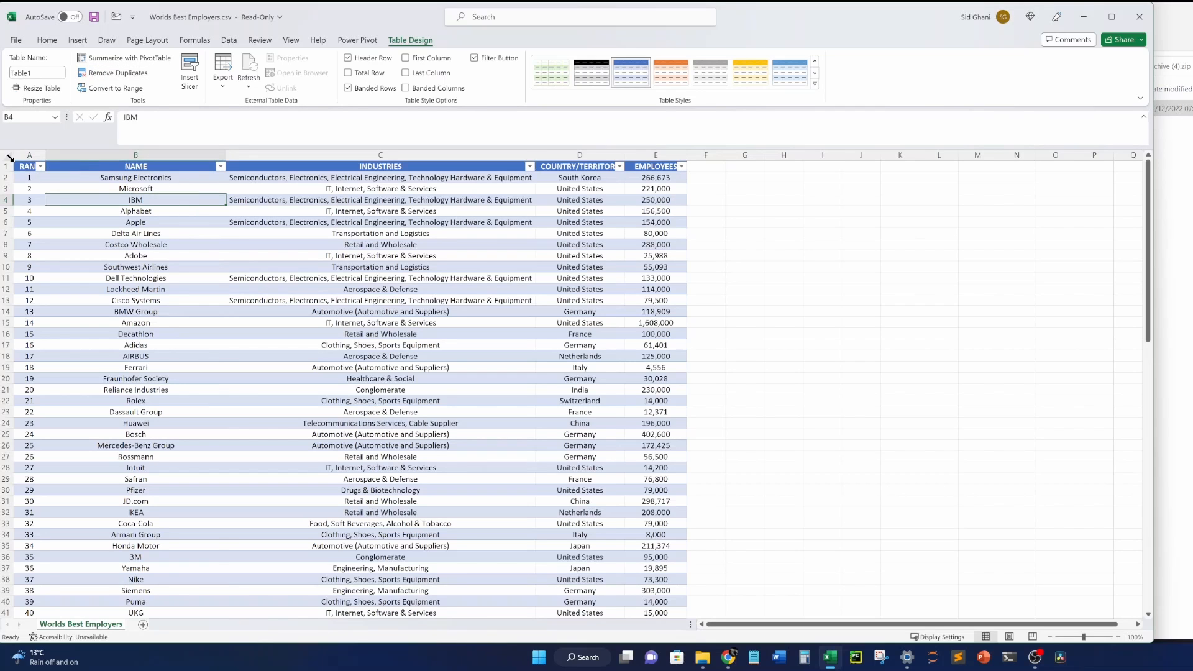
left_click(25, 166)
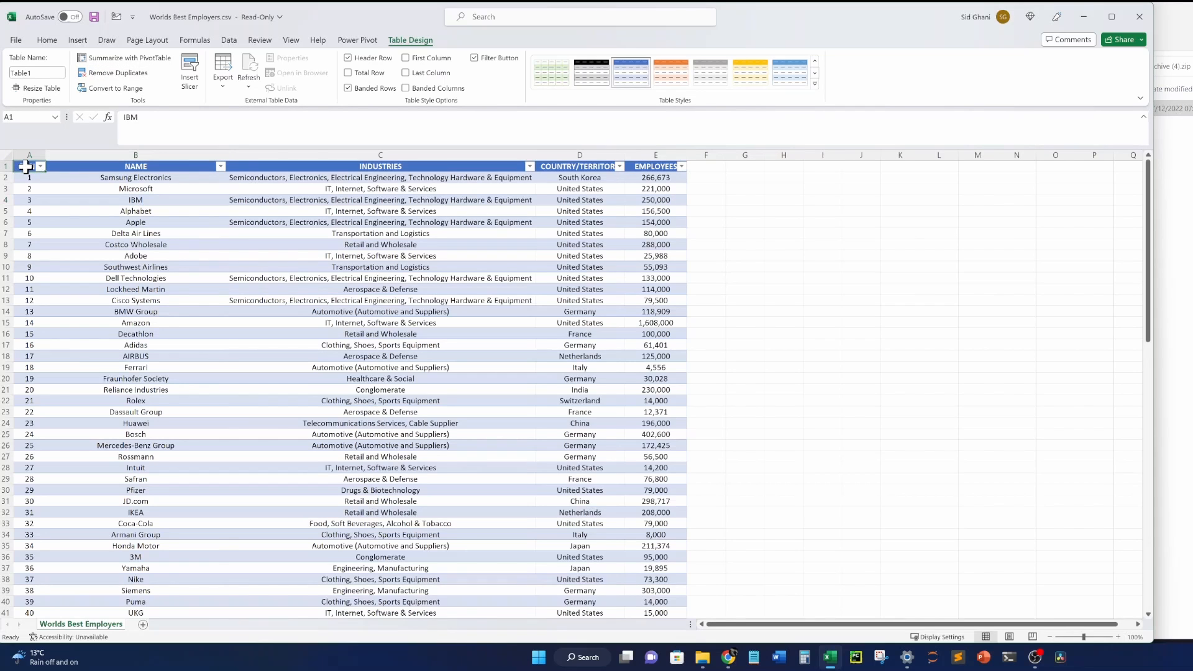
left_click(77, 40)
left_click(24, 65)
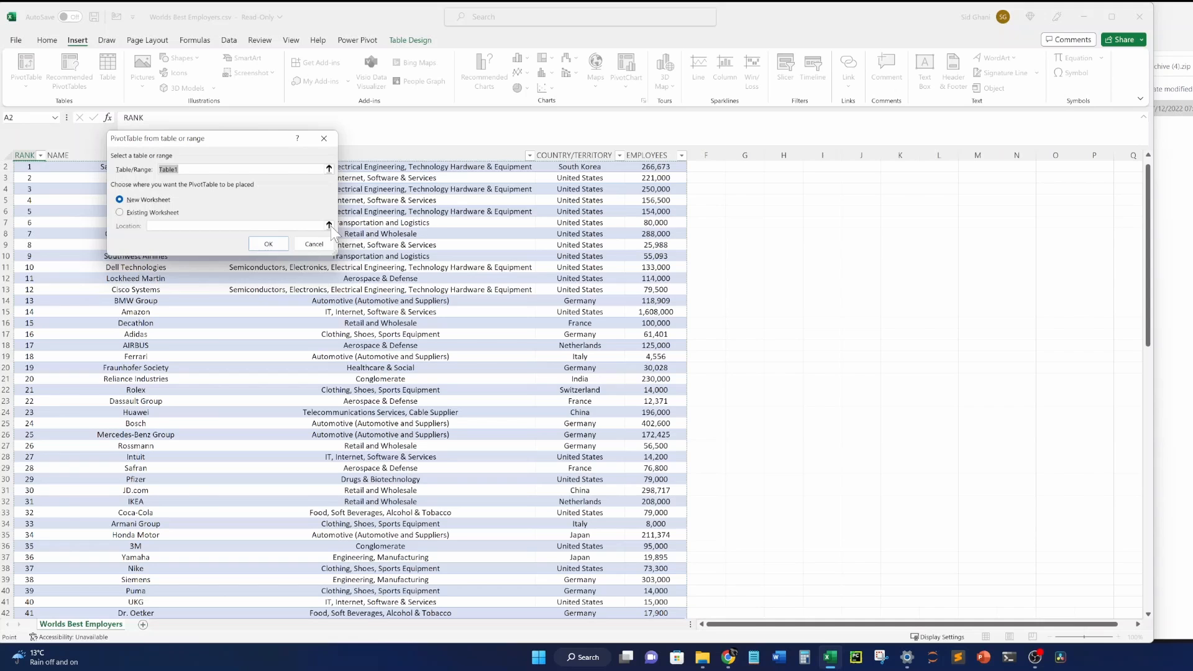
Try Existing Worksheet placement, picking locations from K11 through J19.
left_click(152, 216)
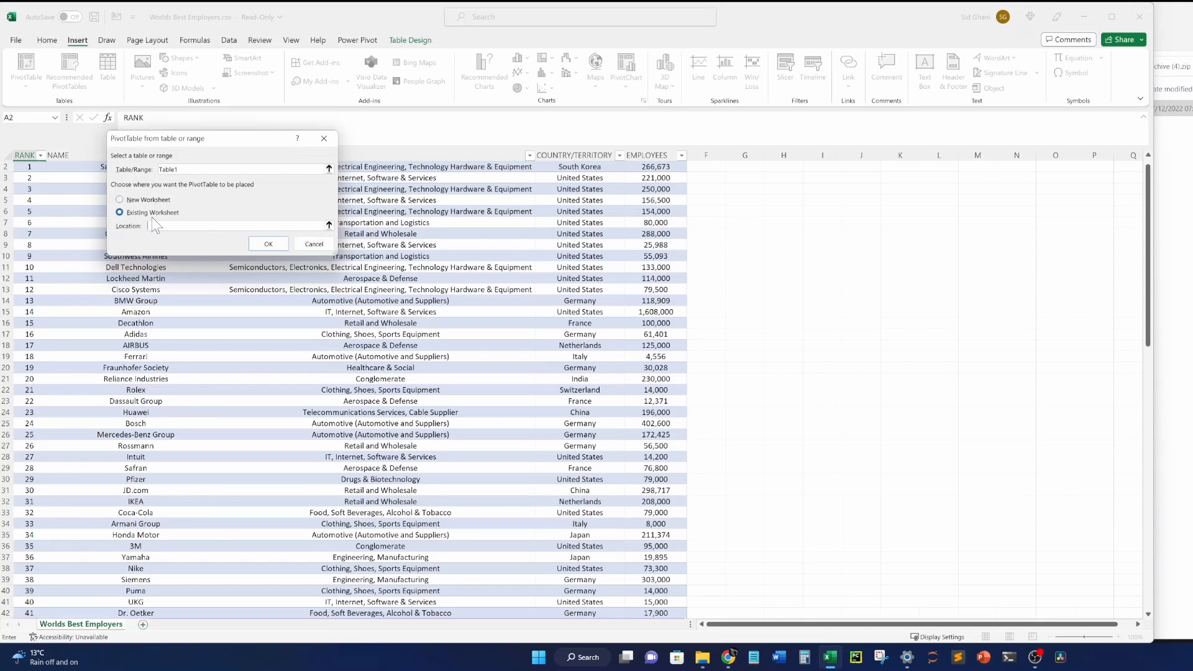
left_click(329, 226)
left_click(905, 264)
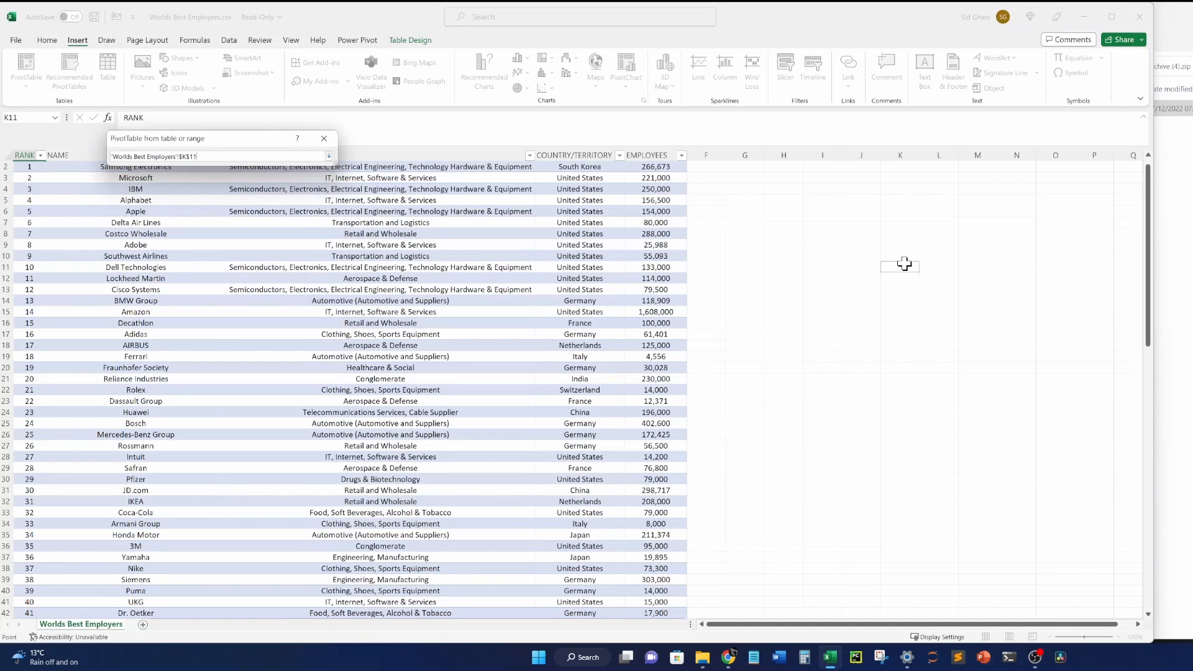
left_click(923, 377)
left_click(1042, 348)
left_click(922, 261)
left_click(824, 231)
left_click(846, 354)
Check the Table1 source range, switch to New Worksheet and create the PivotTable.
left_click(329, 156)
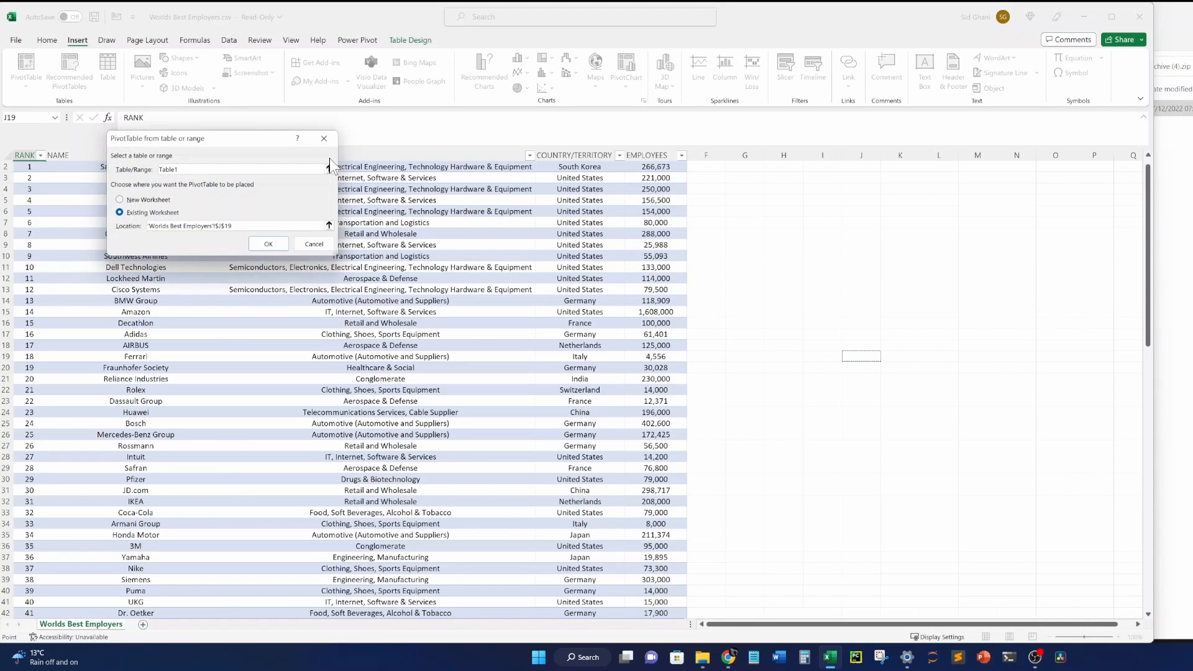
left_click(185, 170)
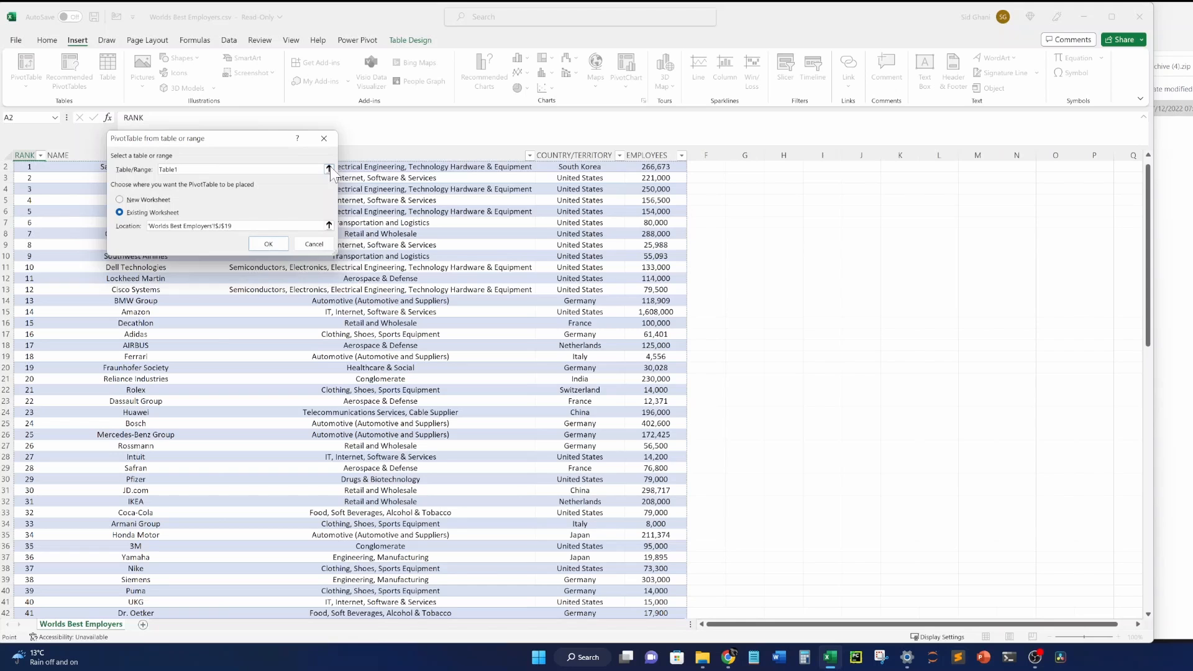
left_click(328, 168)
left_click(329, 156)
left_click(137, 203)
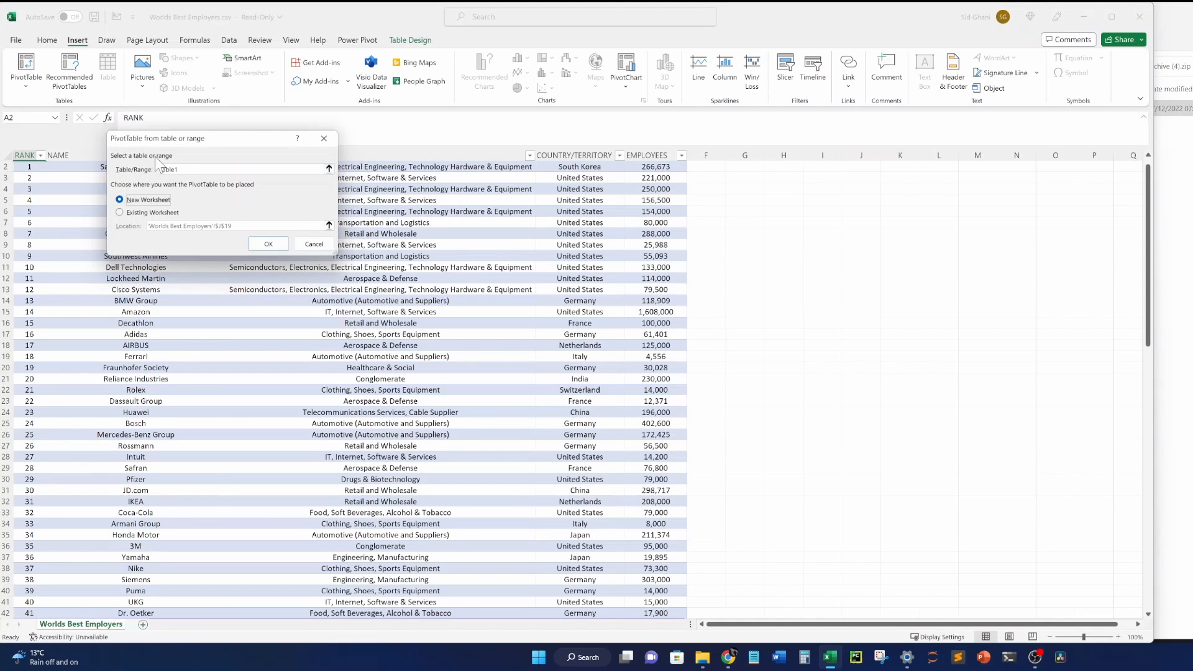
left_click(268, 244)
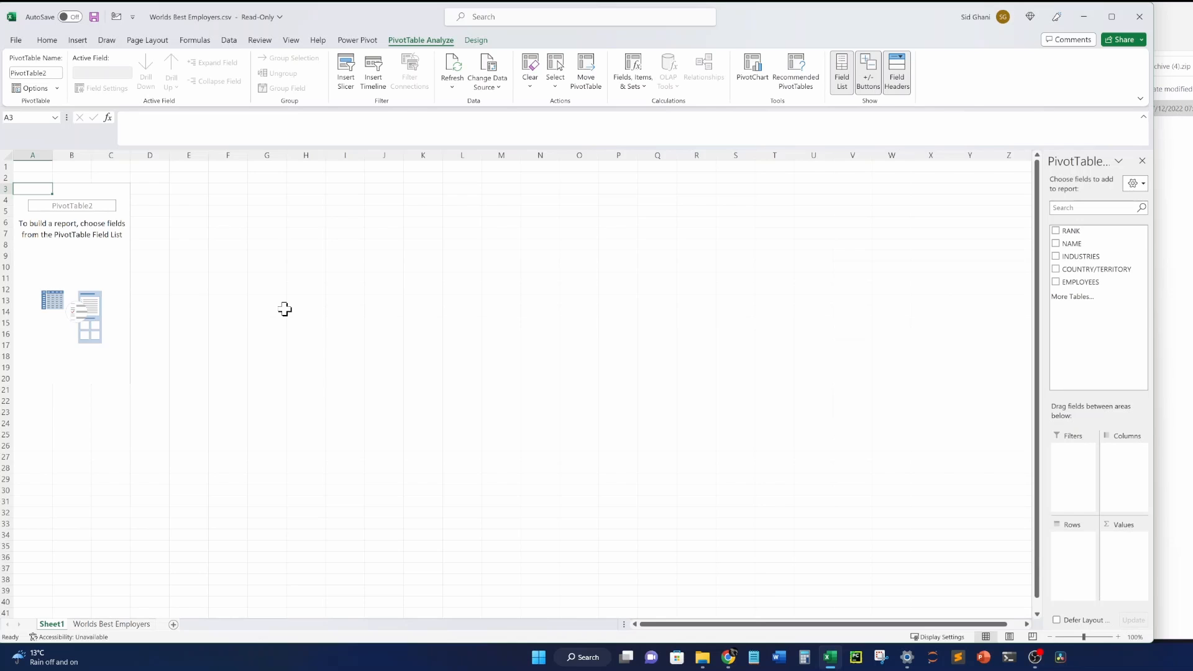
Rename Sheet1 to PTable1 and move it after Worlds Best Employers.
right_click(55, 625)
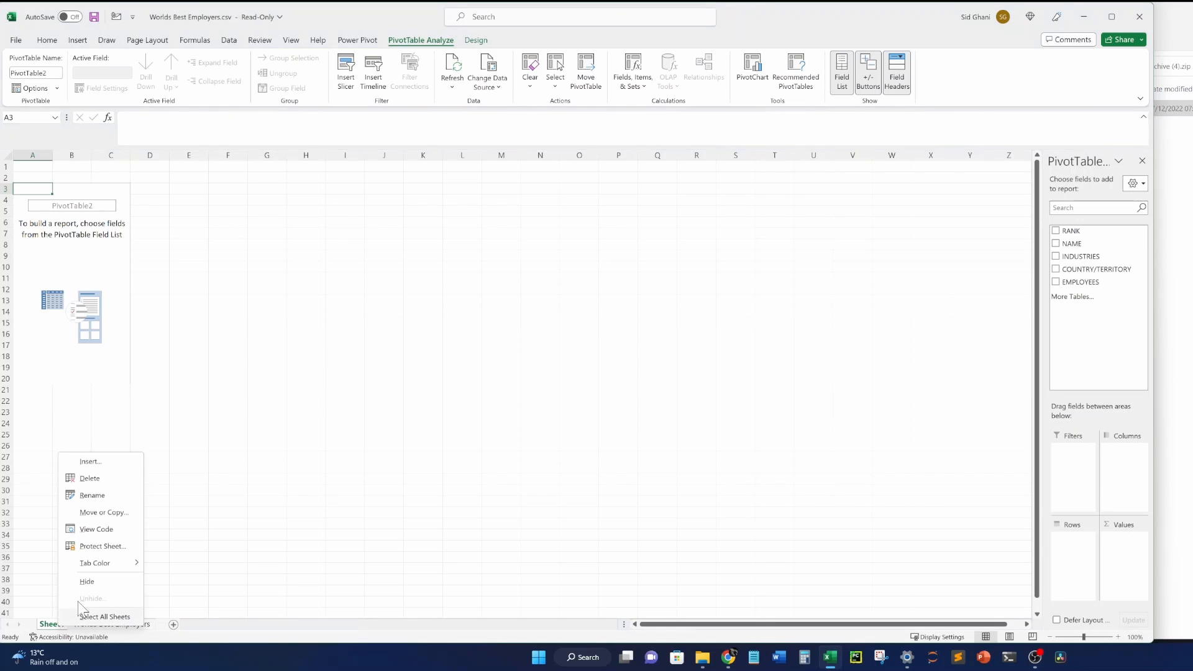
left_click(91, 496)
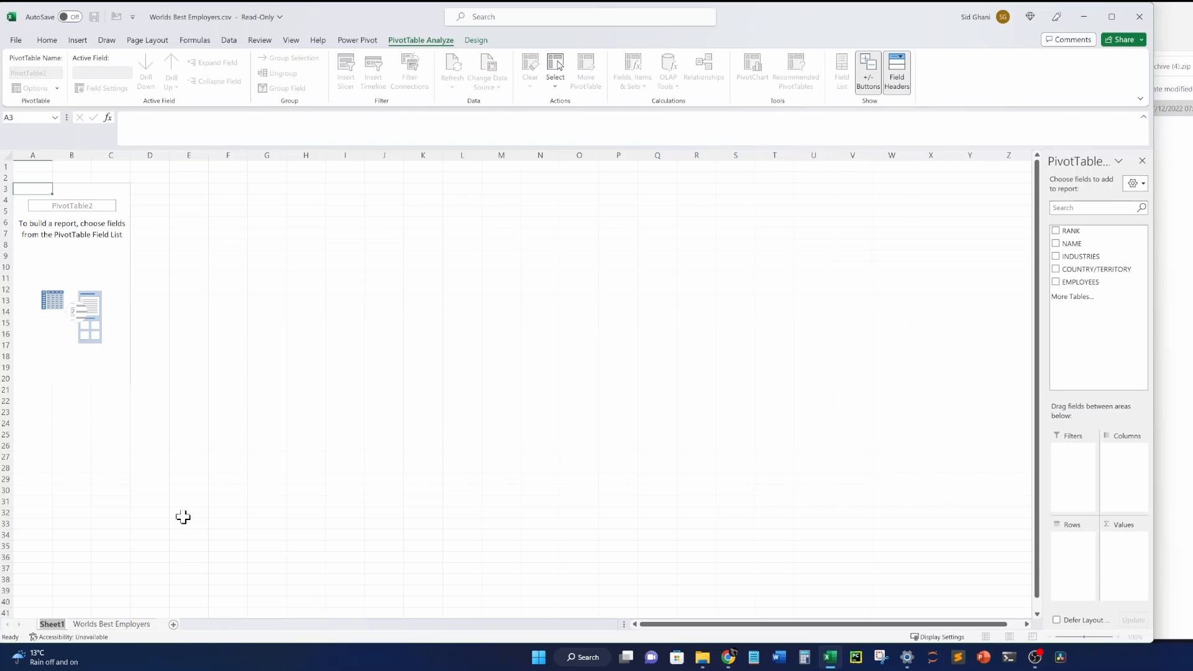
type("PTable1")
left_click(183, 517)
left_click(50, 311)
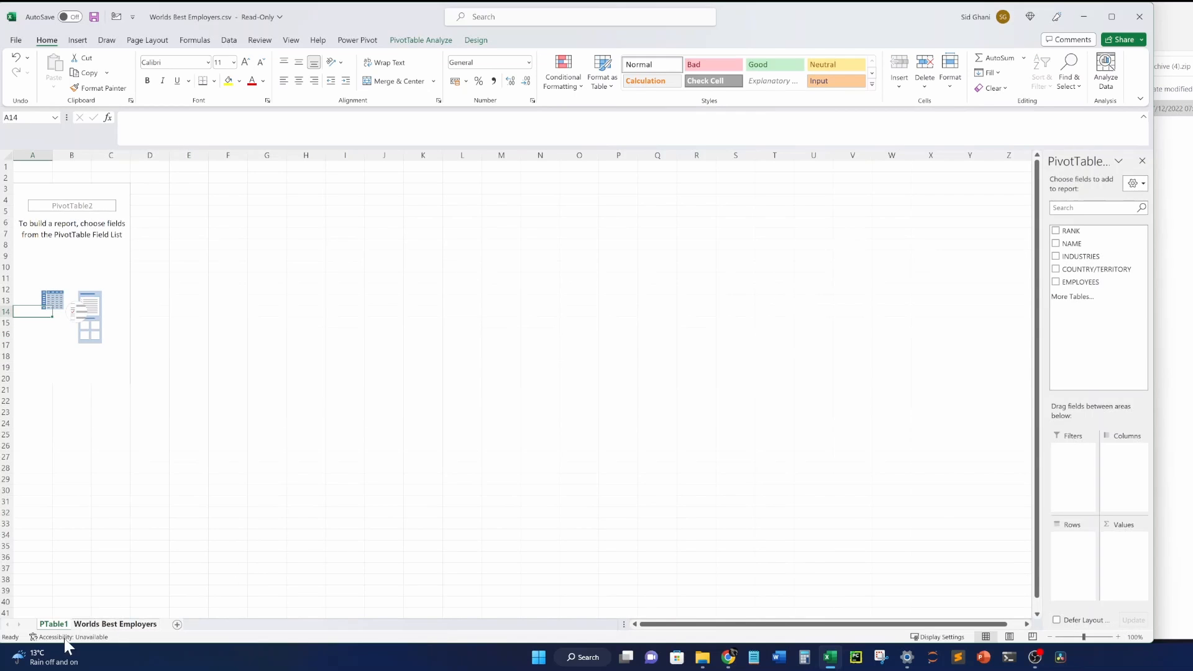
left_click_drag(58, 628, 164, 627)
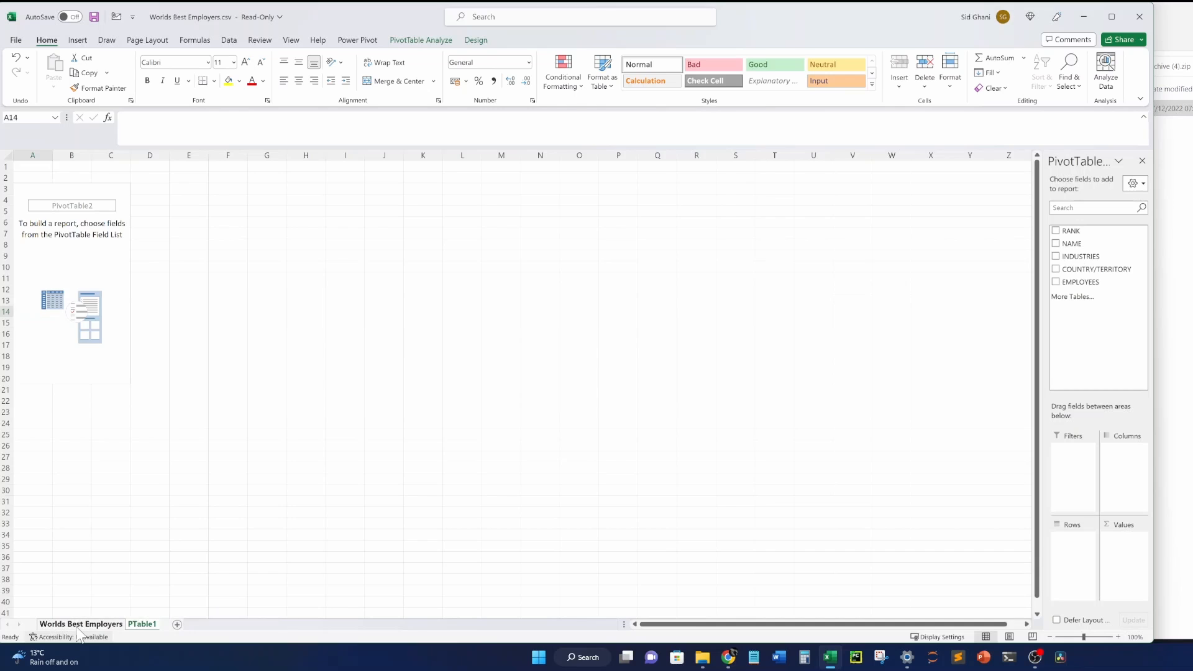
left_click(80, 624)
left_click(142, 626)
Colour the PTable1 tab red.
right_click(147, 631)
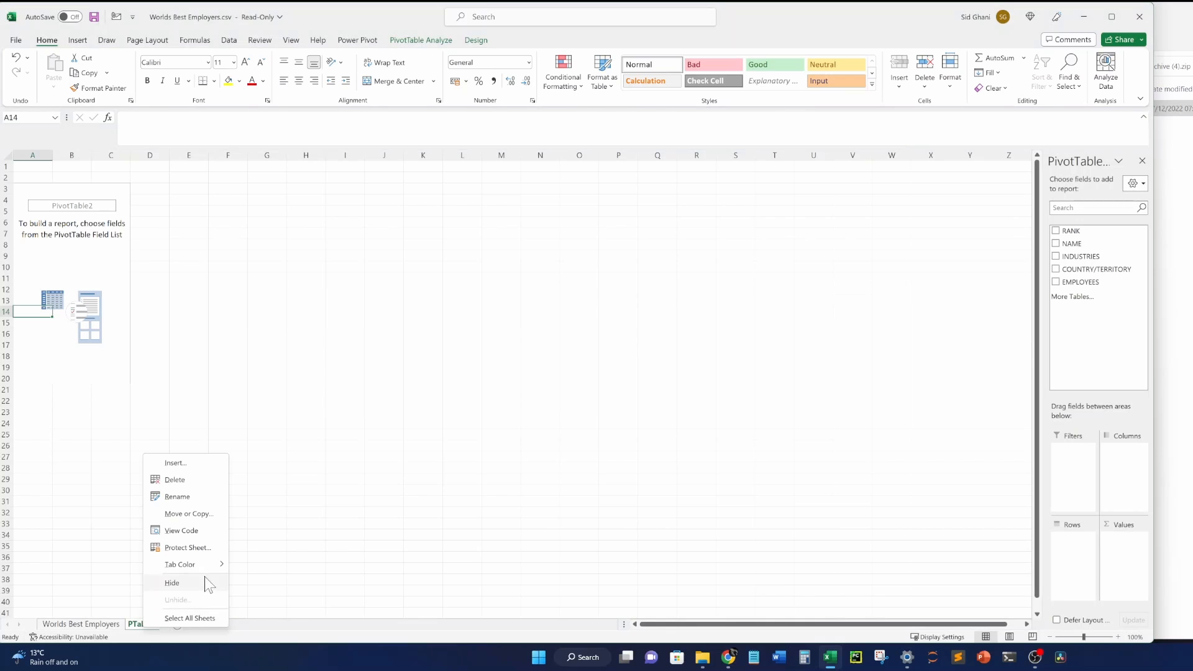
mouse_move(199, 564)
left_click(245, 595)
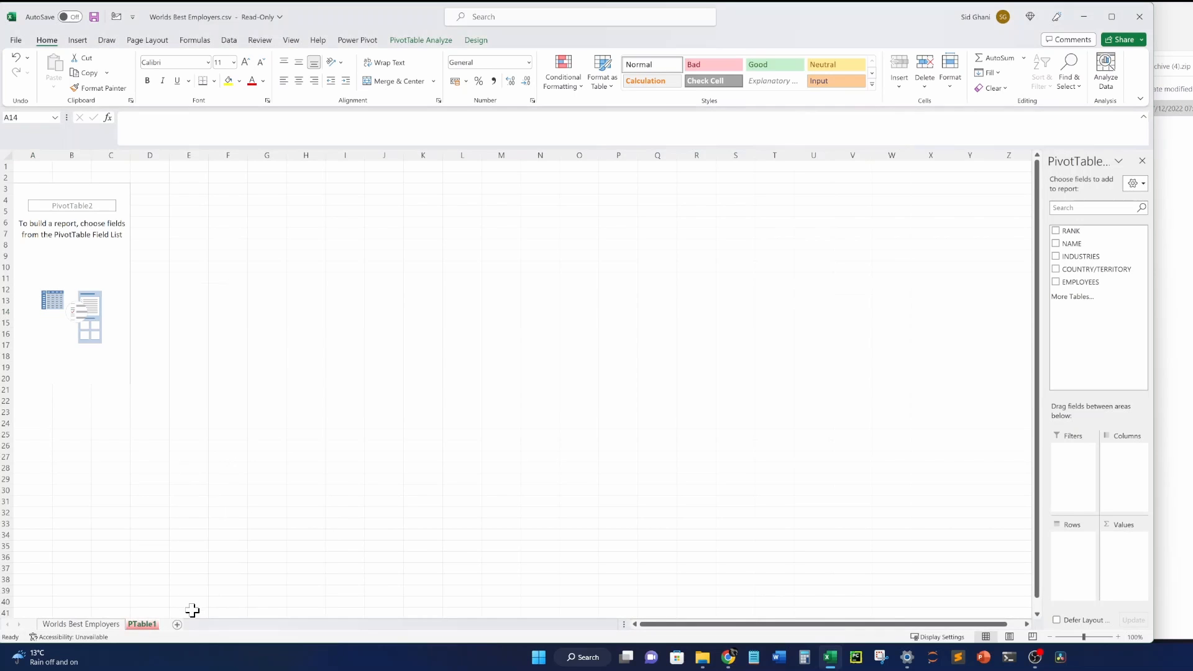
left_click(188, 587)
Colour the Worlds Best Employers tab blue and return to PTable1.
left_click(102, 626)
right_click(102, 626)
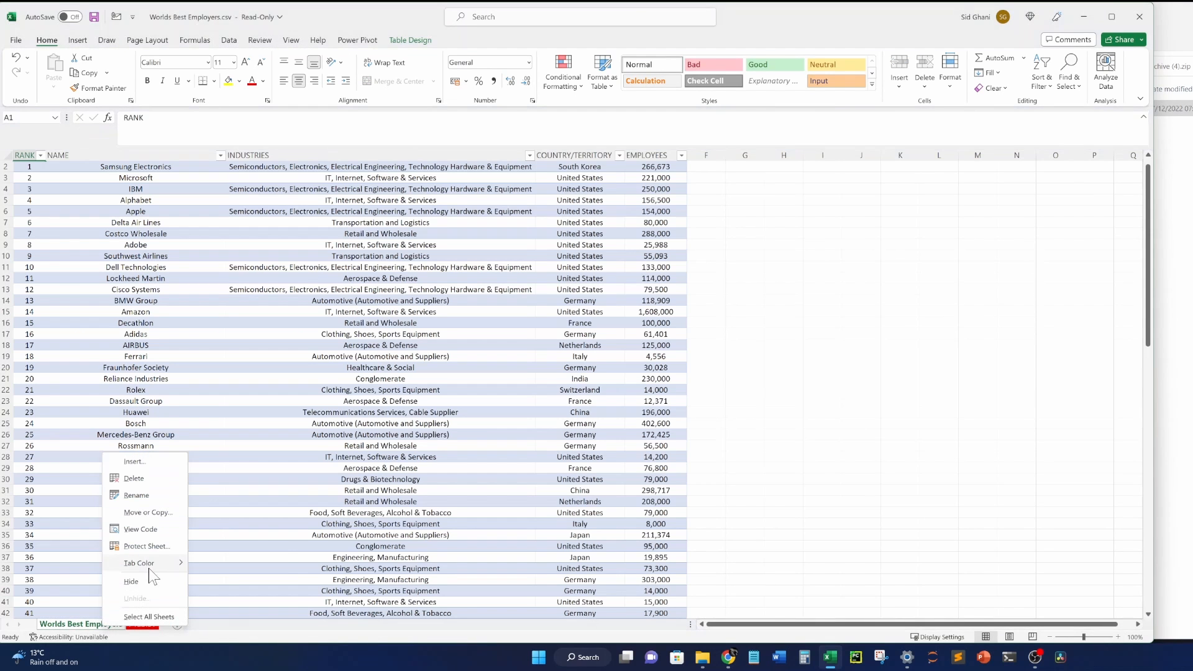
mouse_move(147, 562)
left_click(232, 516)
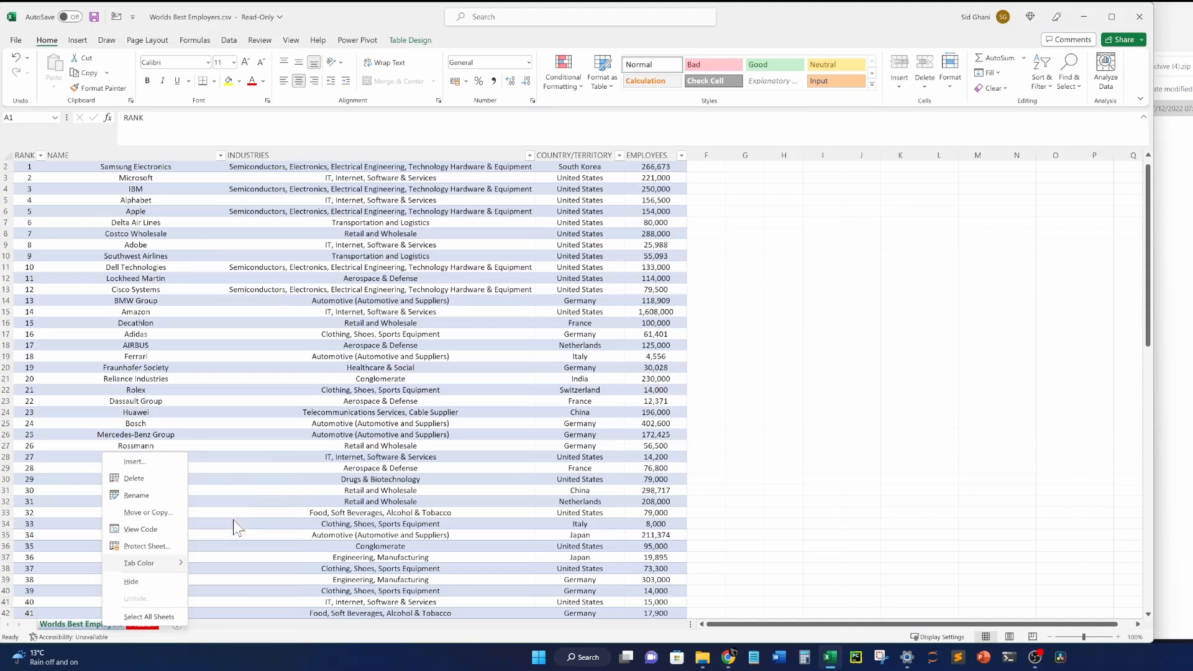
left_click(142, 625)
left_click(97, 319)
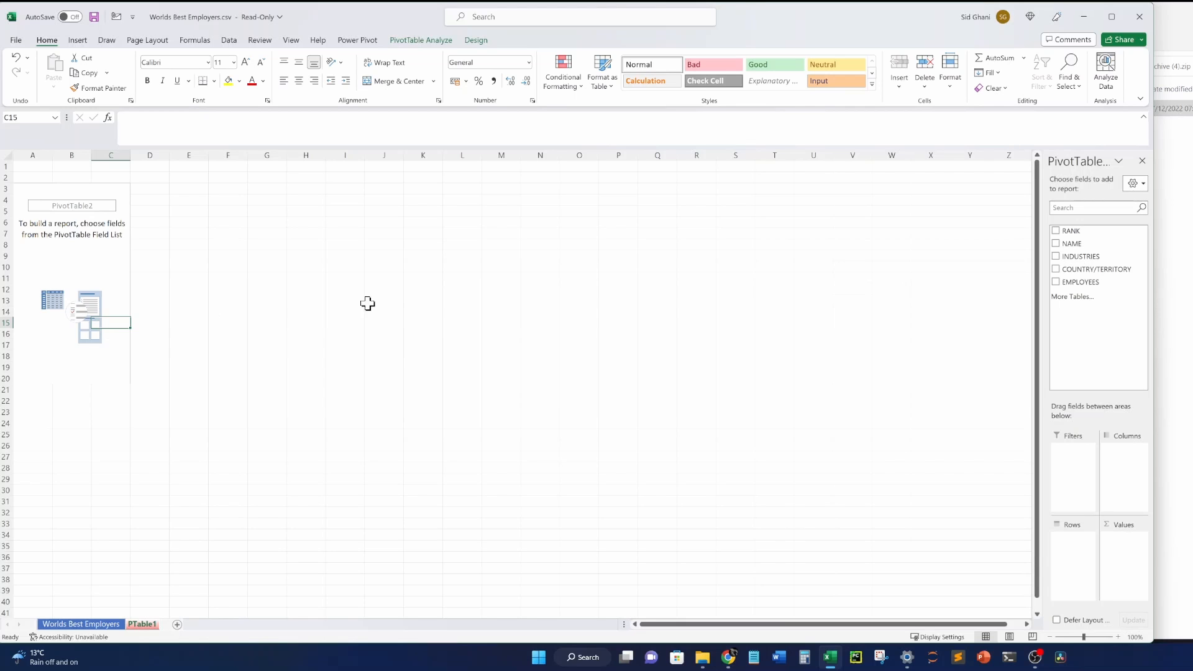
Add a top border to J10:M19, then All Borders to J10:K11.
left_click_drag(378, 266, 501, 369)
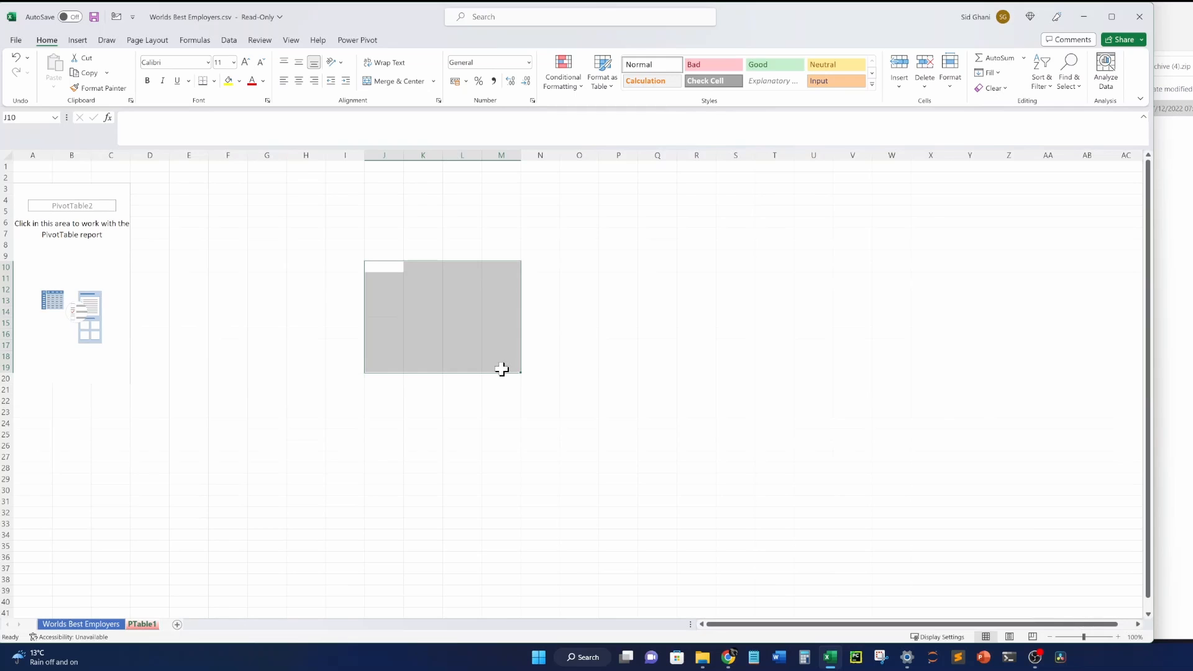
left_click(214, 81)
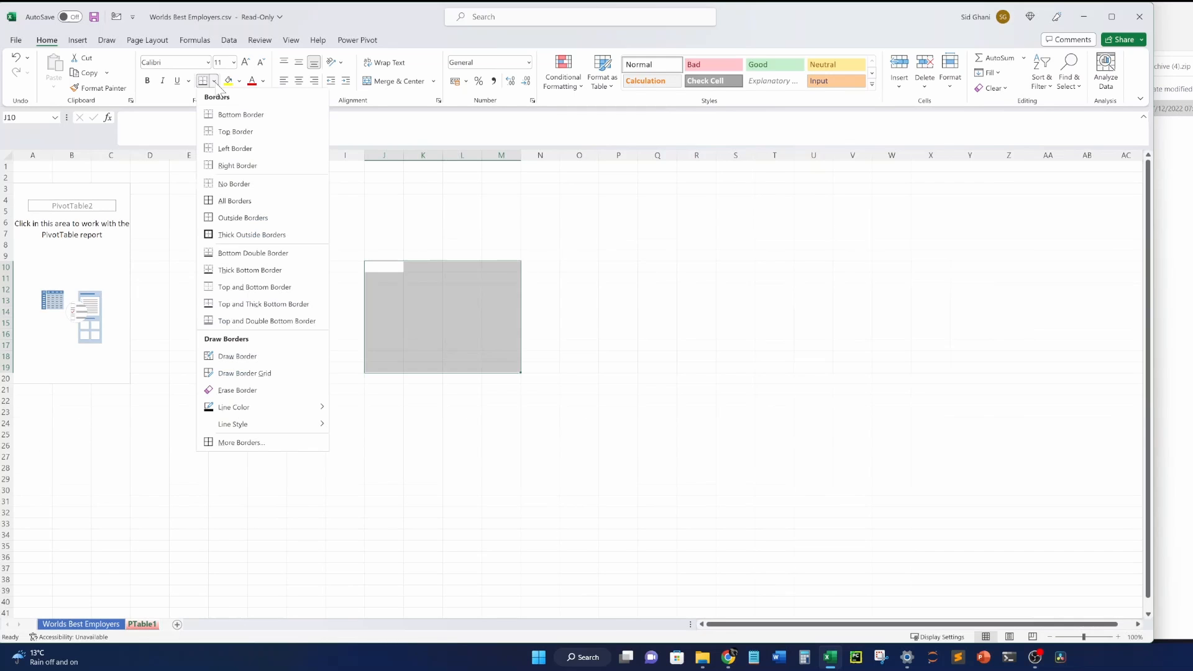
left_click(225, 132)
left_click_drag(380, 267, 429, 279)
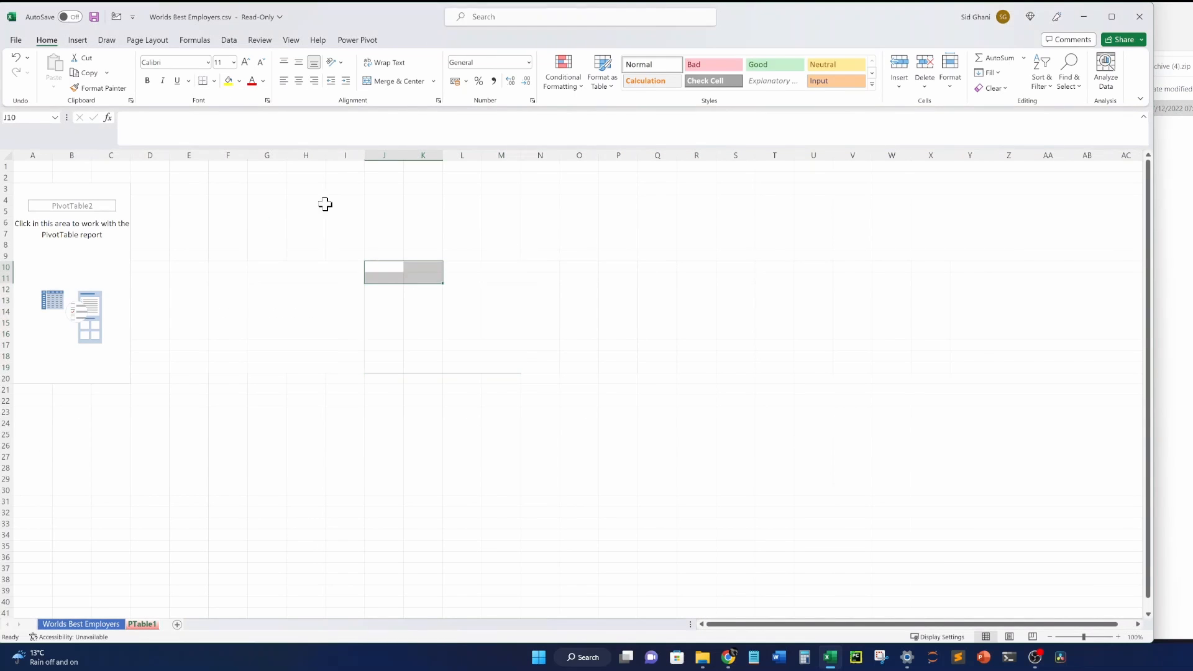
left_click(214, 81)
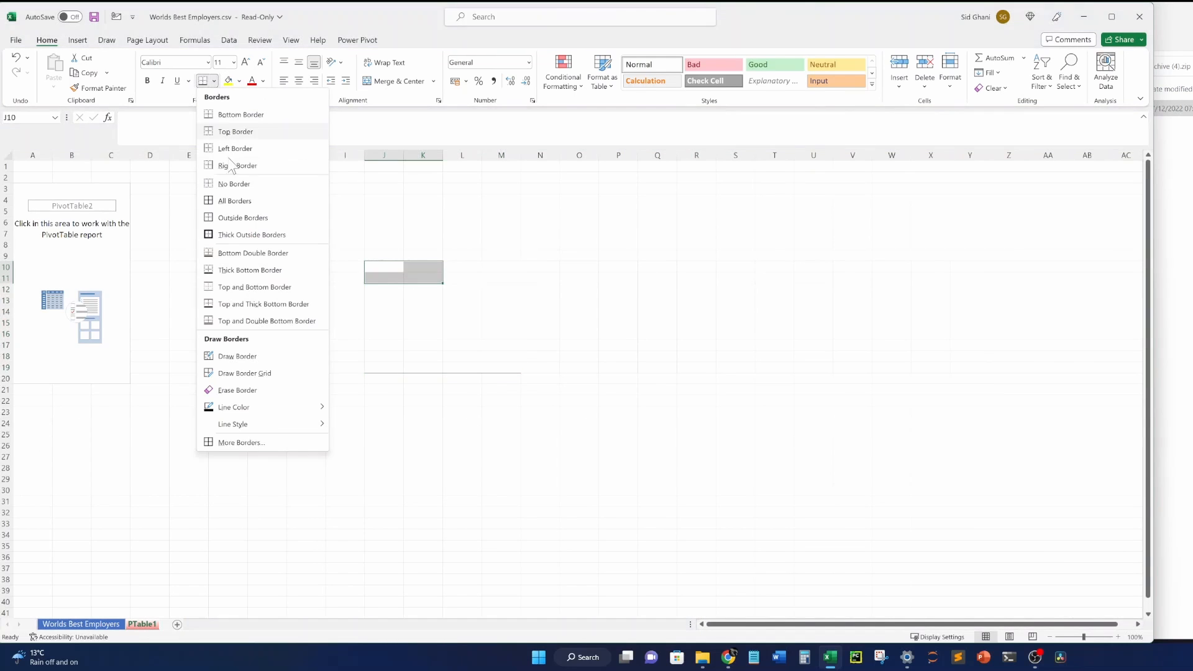
left_click(233, 202)
Reselect cells around J10:K11 and remove the vertical borders in row 10.
left_click(415, 310)
left_click_drag(381, 267, 429, 279)
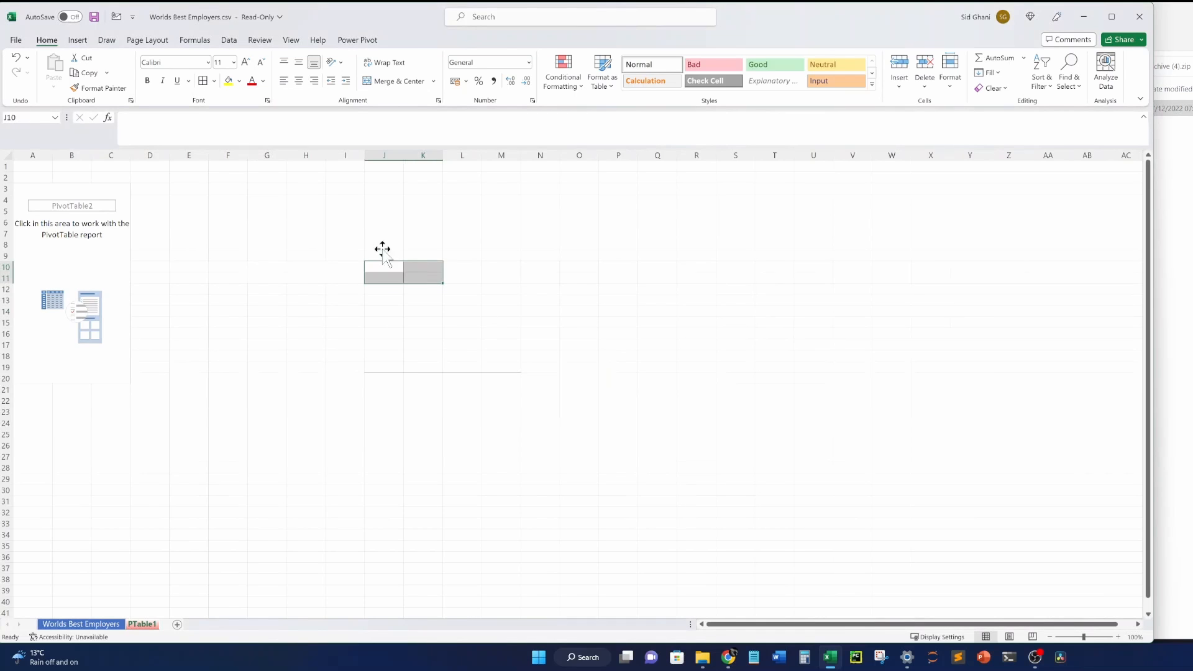
left_click(381, 235)
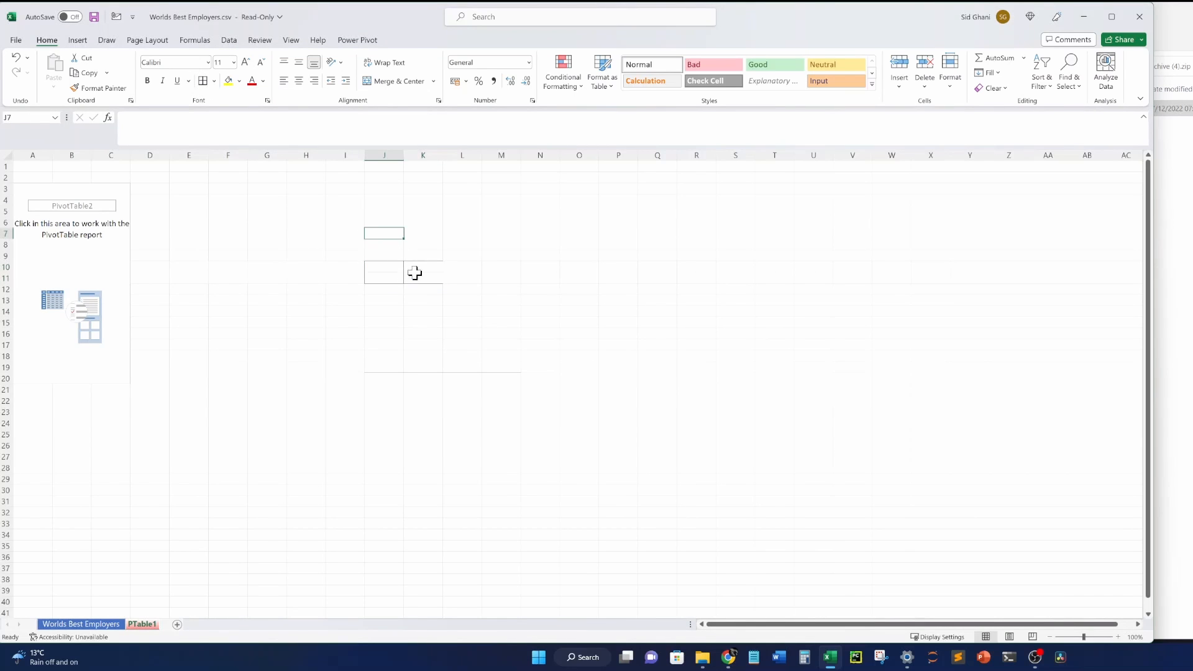
scroll(415, 272, "up", 4)
left_click(717, 359)
mouse_move(667, 339)
left_mouse_down()
mouse_move(605, 352)
mouse_move(677, 341)
left_mouse_up()
left_click(683, 390)
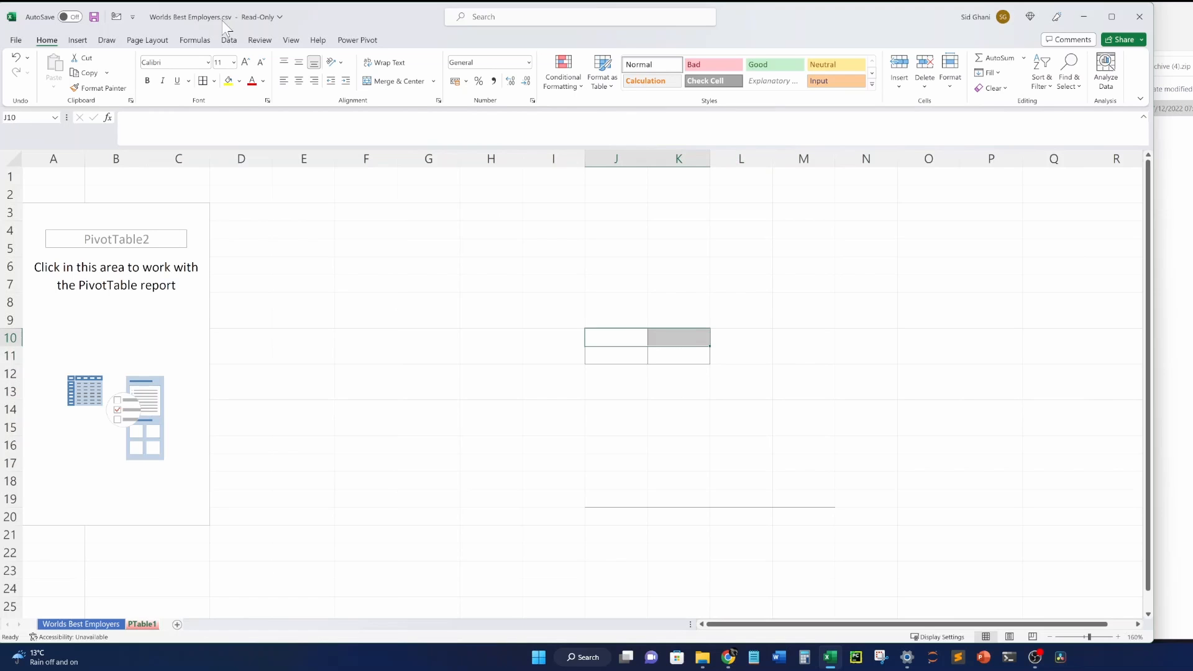
left_click(643, 429)
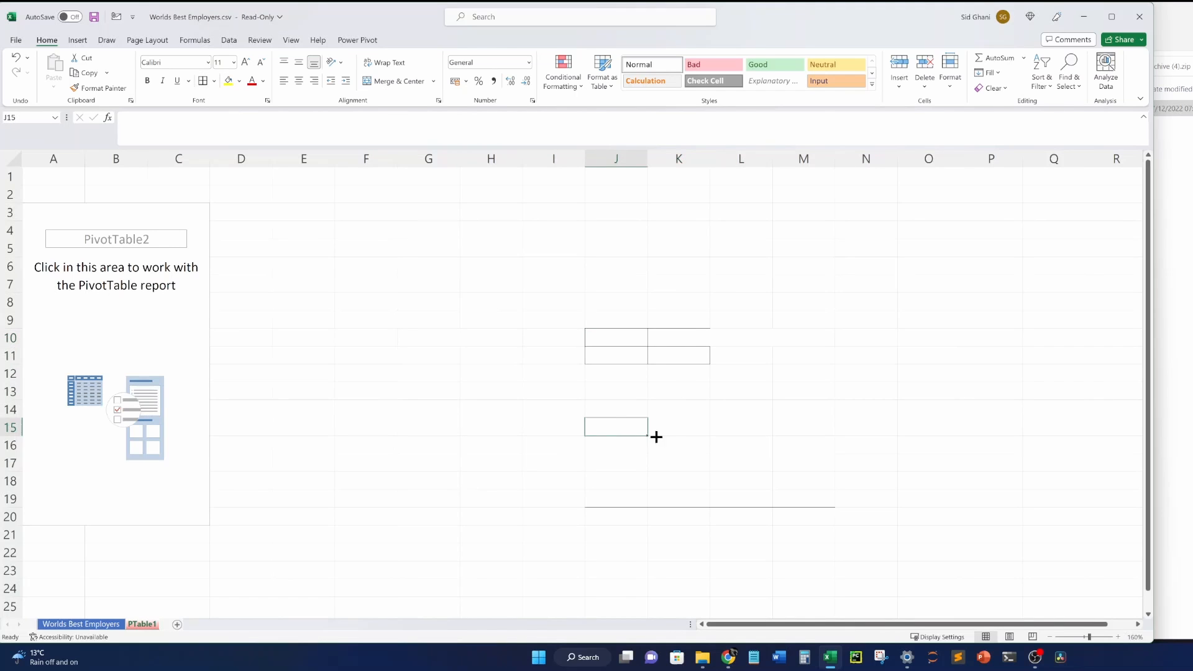
left_click(688, 339)
left_click(204, 82)
Undo all the border changes with Ctrl+Z, ending on the Worlds Best Employers sheet.
left_click_drag(762, 368, 764, 365)
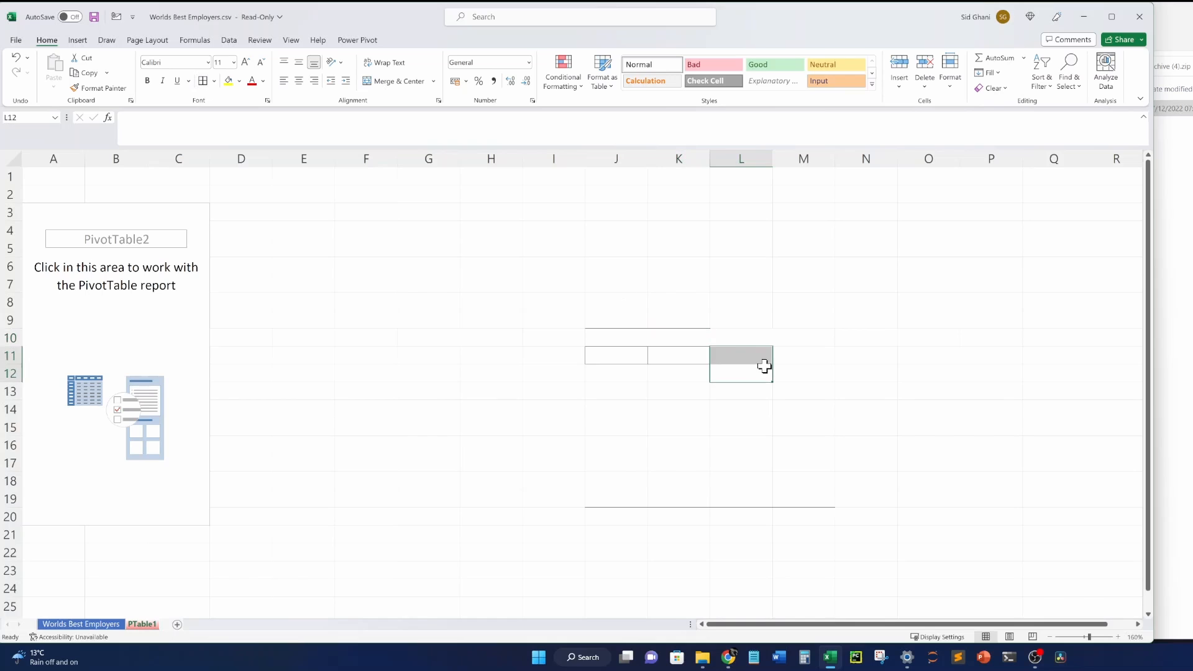
left_click(721, 336)
left_click_drag(701, 336, 620, 355)
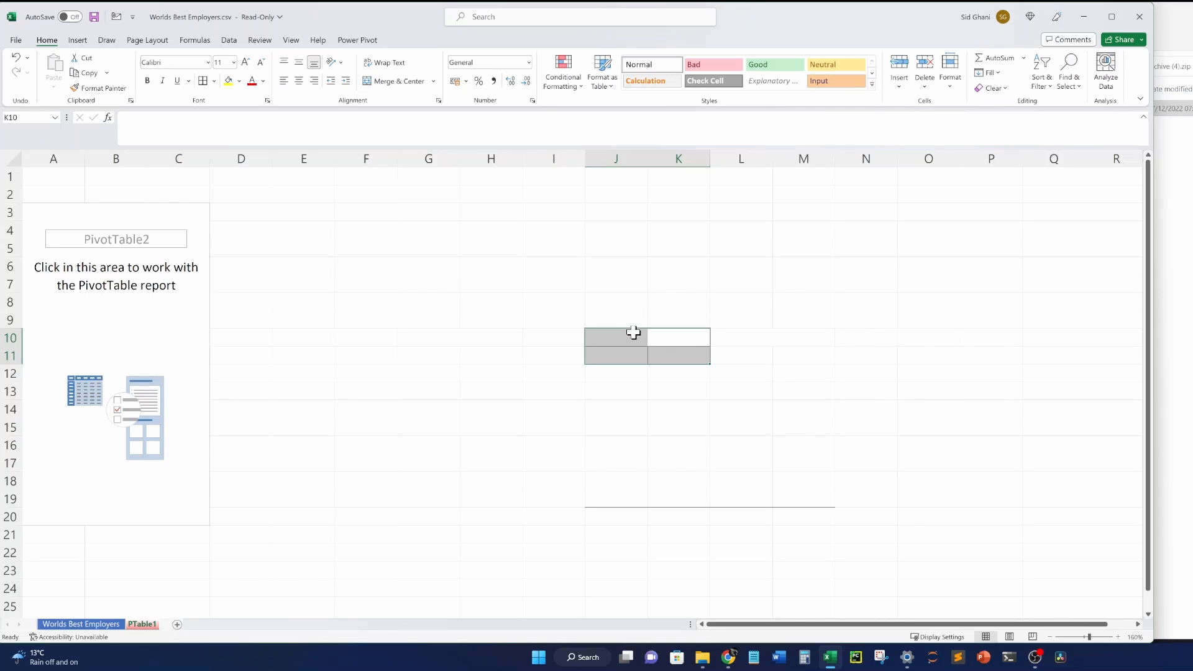
left_click_drag(634, 333, 887, 489)
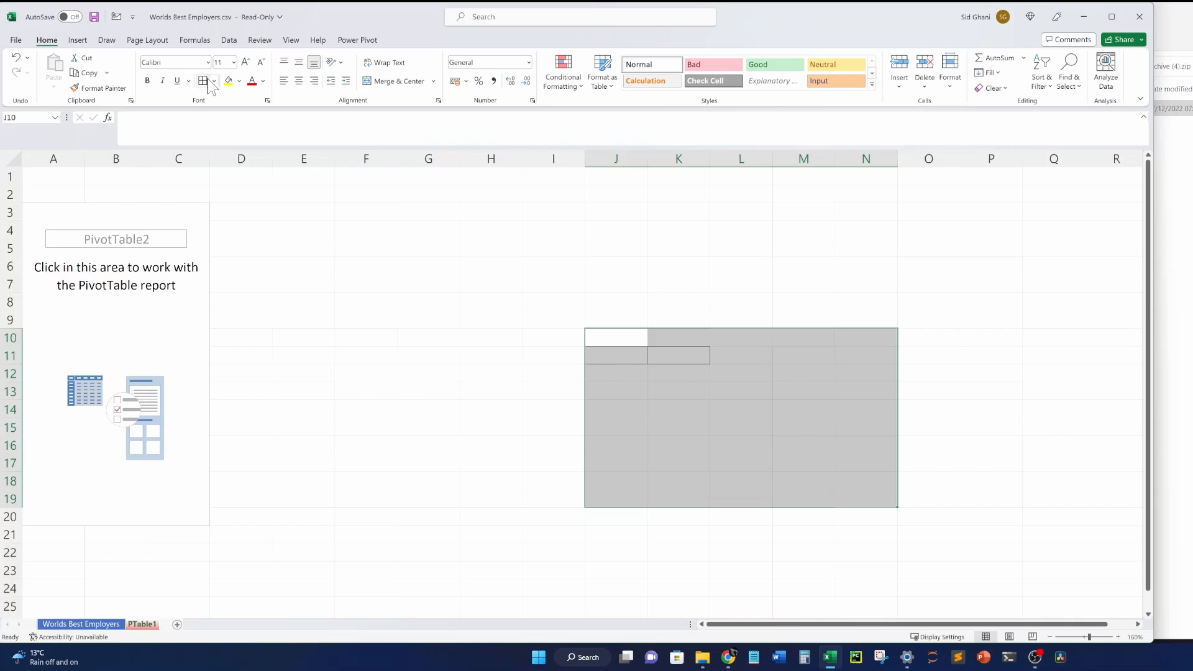
left_click(804, 410)
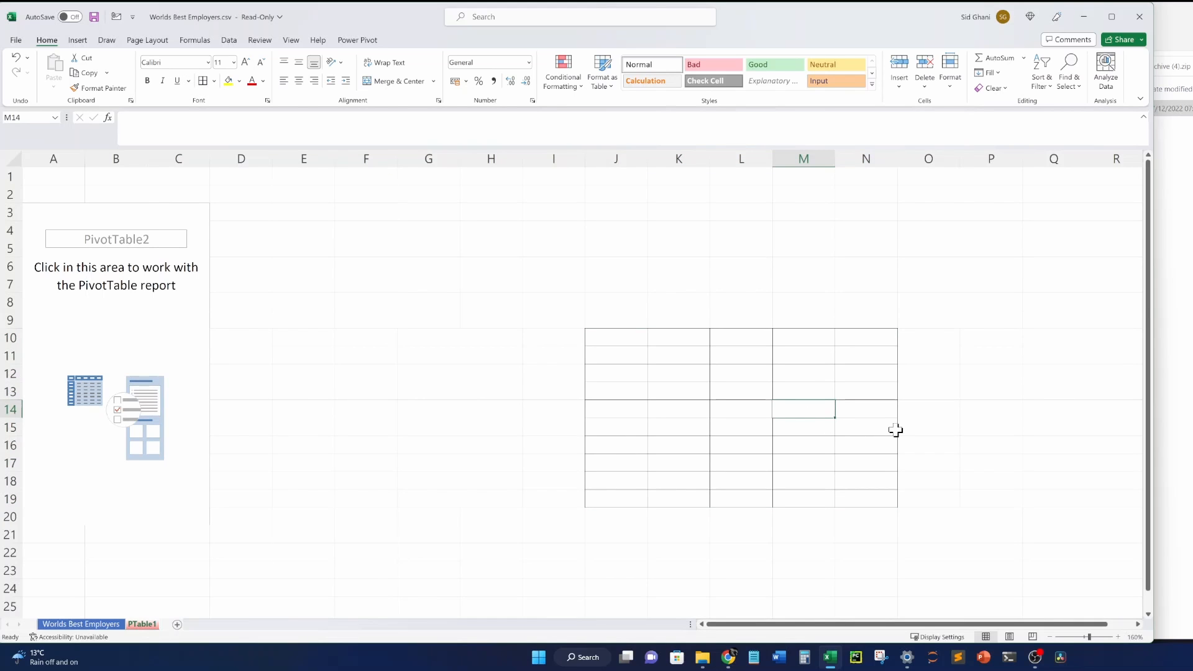
key("ctrl+z")
key("ctrl+z")
key("ctrl+z")
key("ctrl+z")
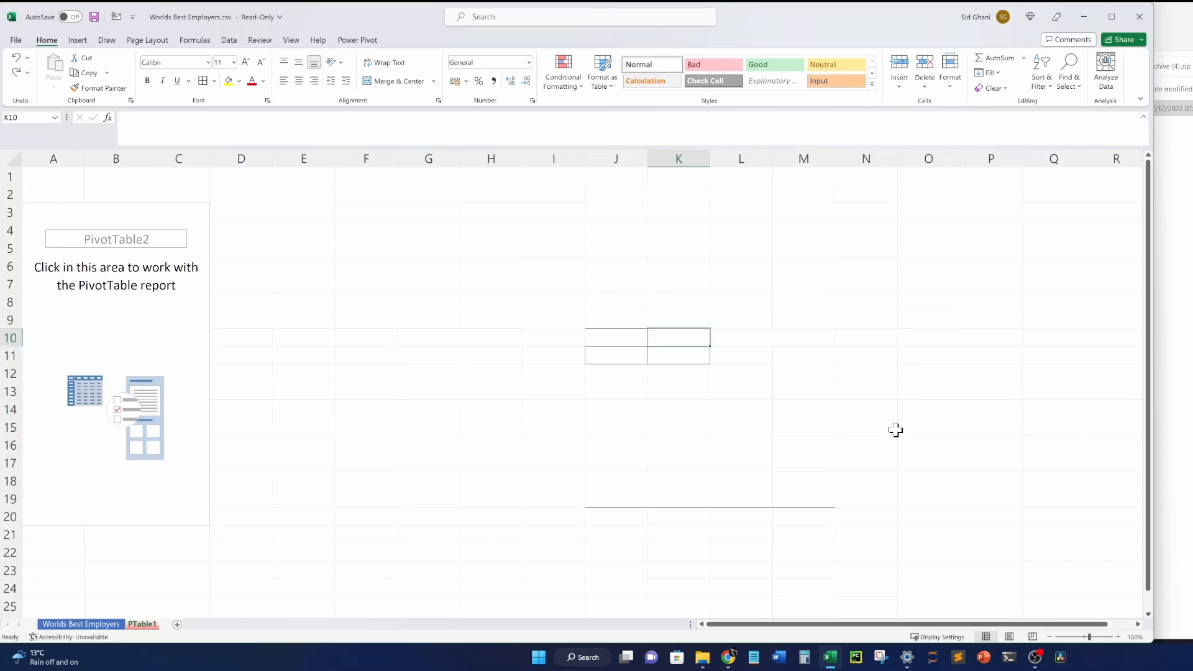
scroll(895, 429, "down", 1)
key("ctrl+z")
key("ctrl+z")
key("ctrl+z")
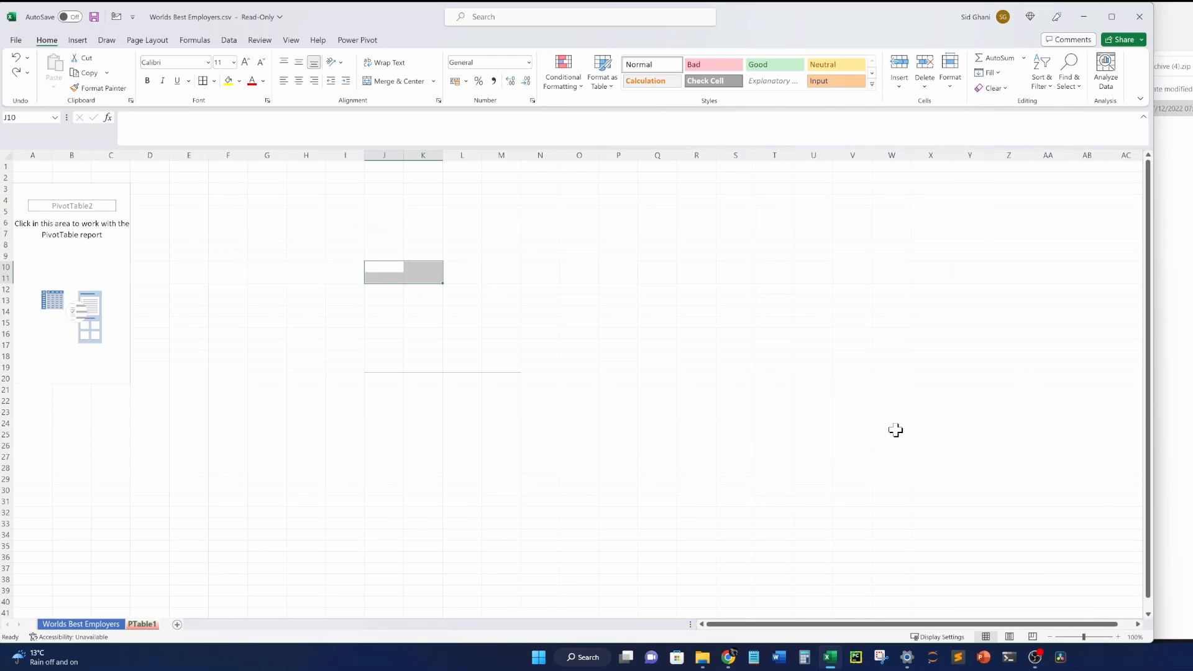
key("ctrl+z")
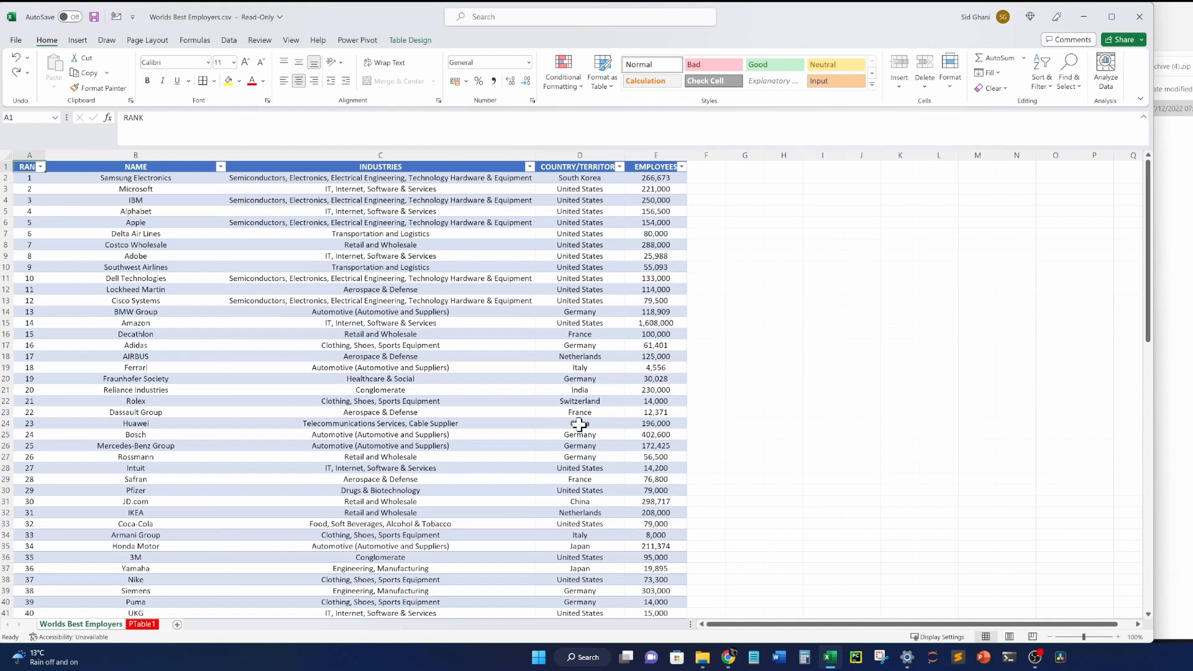
Return to PTable1, select inside PivotTable2 to show its fields, and widen the pane.
left_click(142, 625)
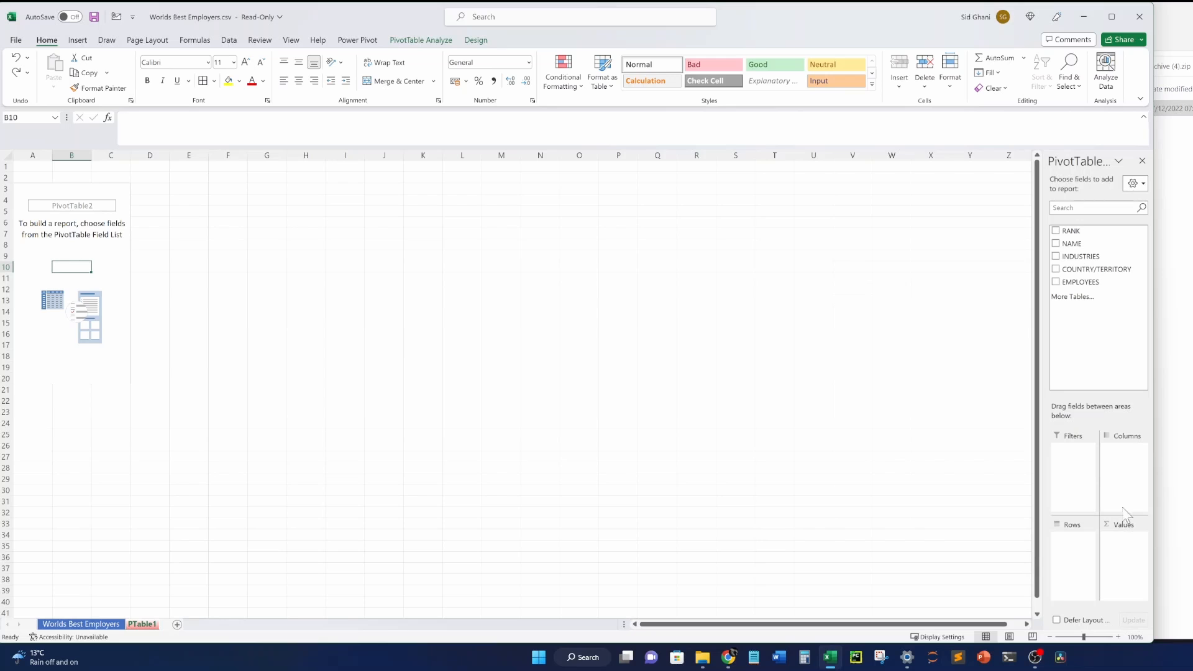
left_click_drag(389, 298, 431, 314)
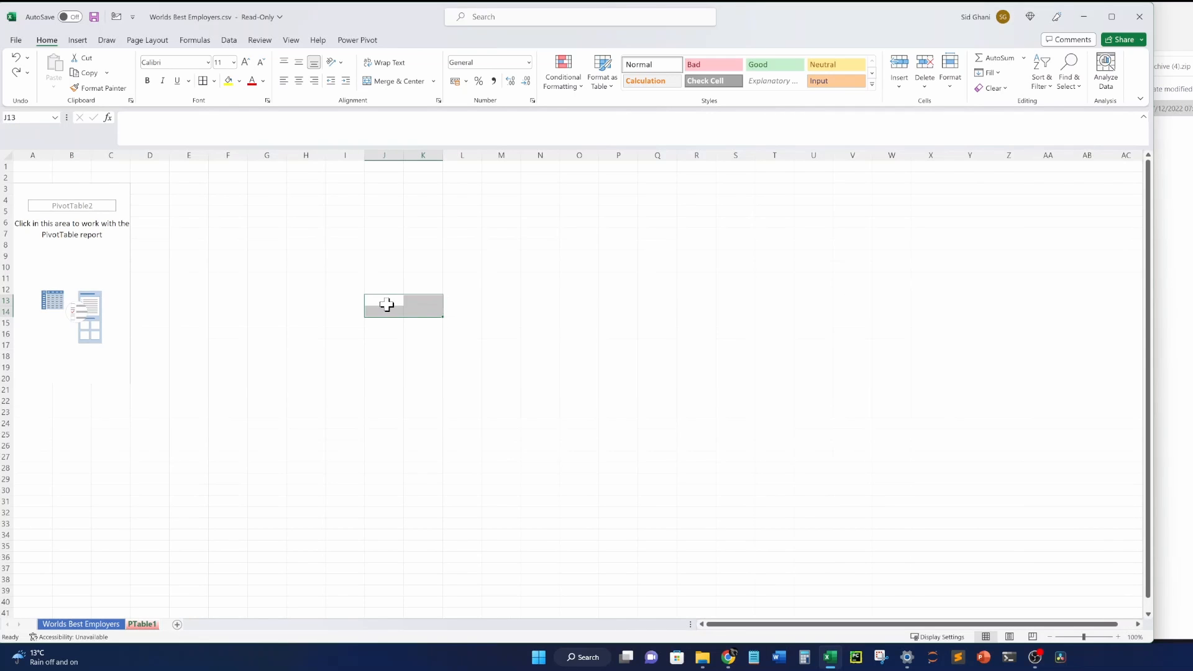
left_click(59, 290)
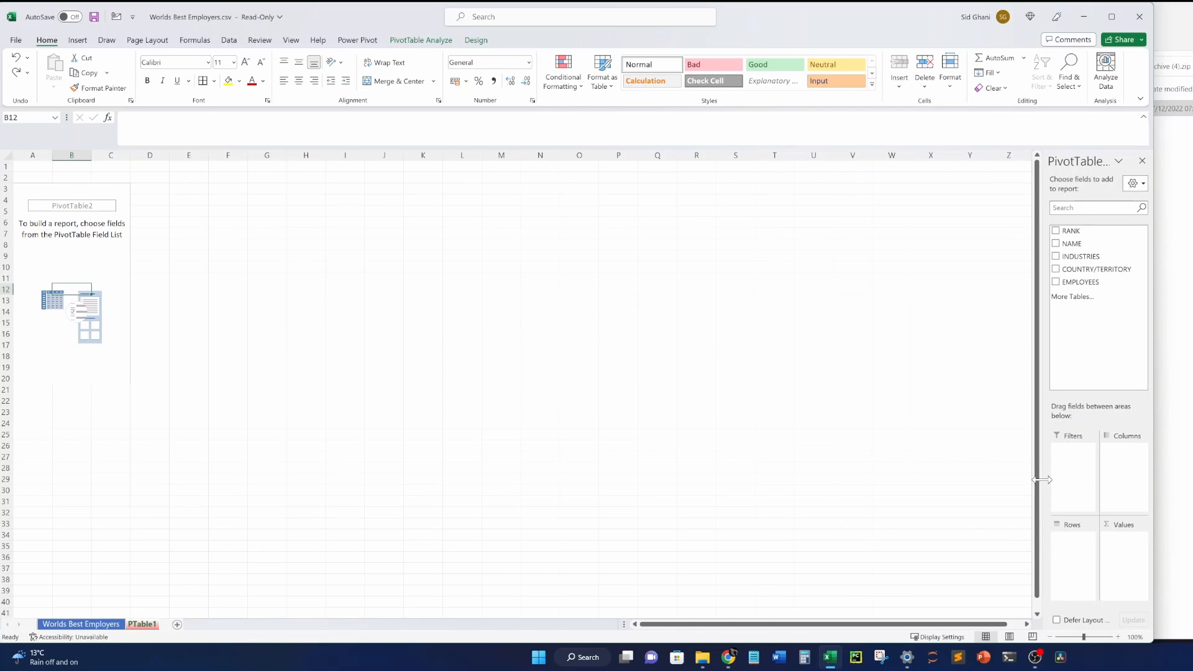
left_click_drag(1041, 480, 855, 481)
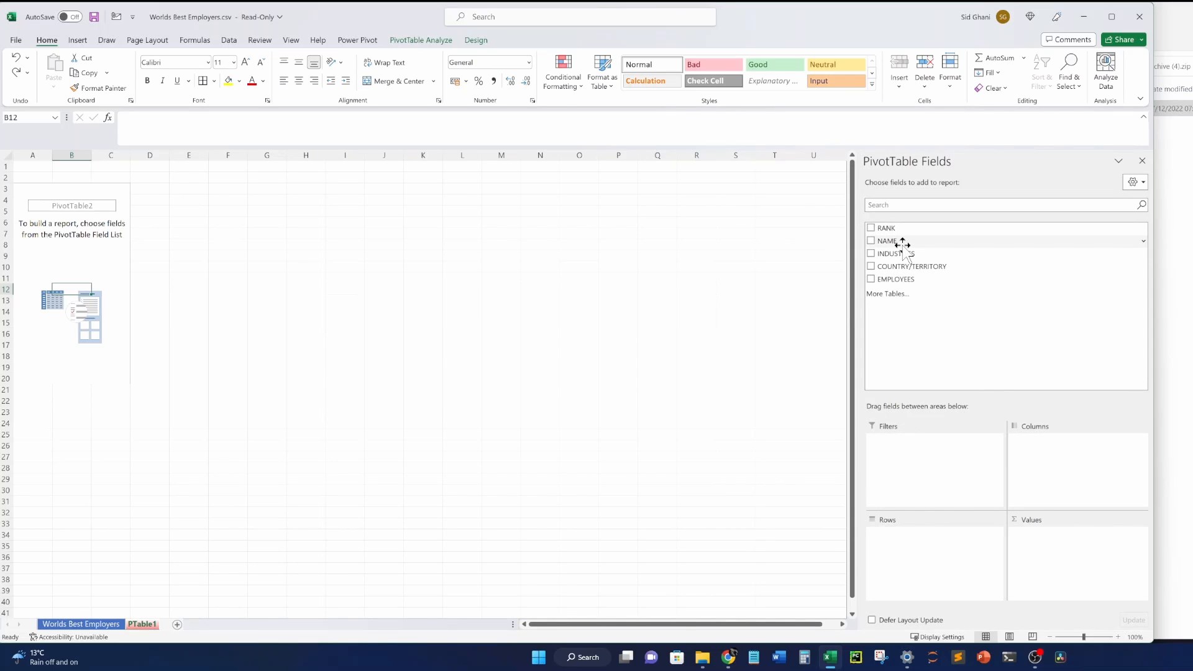
Add NAME to the pivot rows after briefly placing it in Values.
left_click_drag(903, 249, 1064, 476)
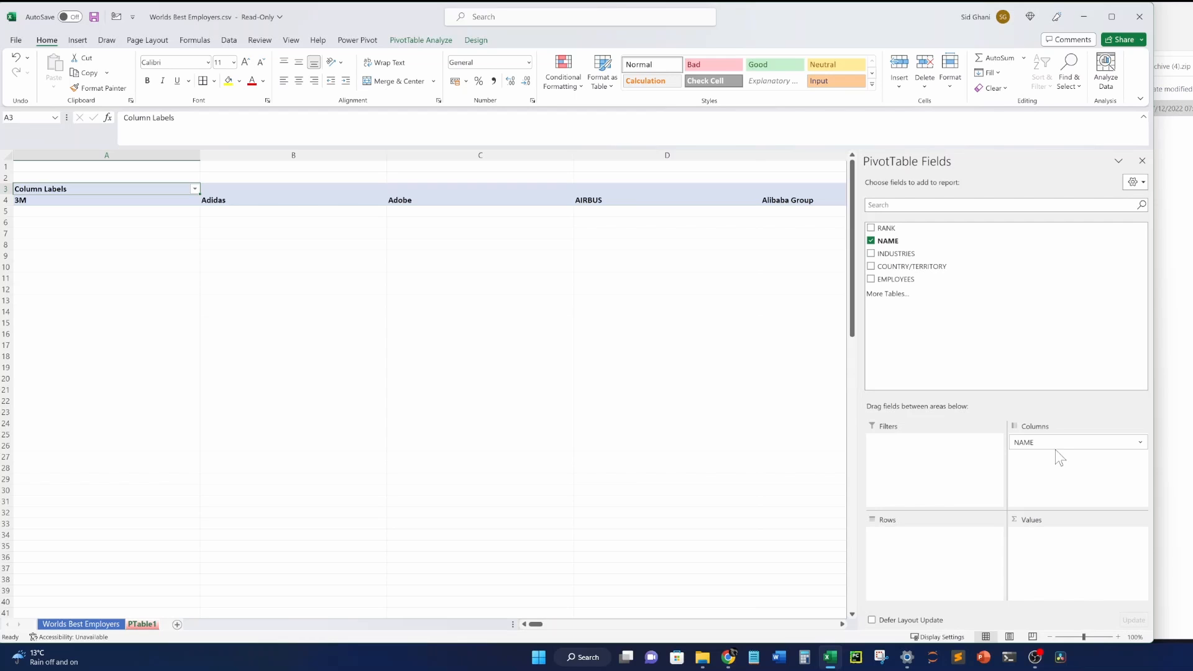
left_click_drag(1057, 444, 1064, 571)
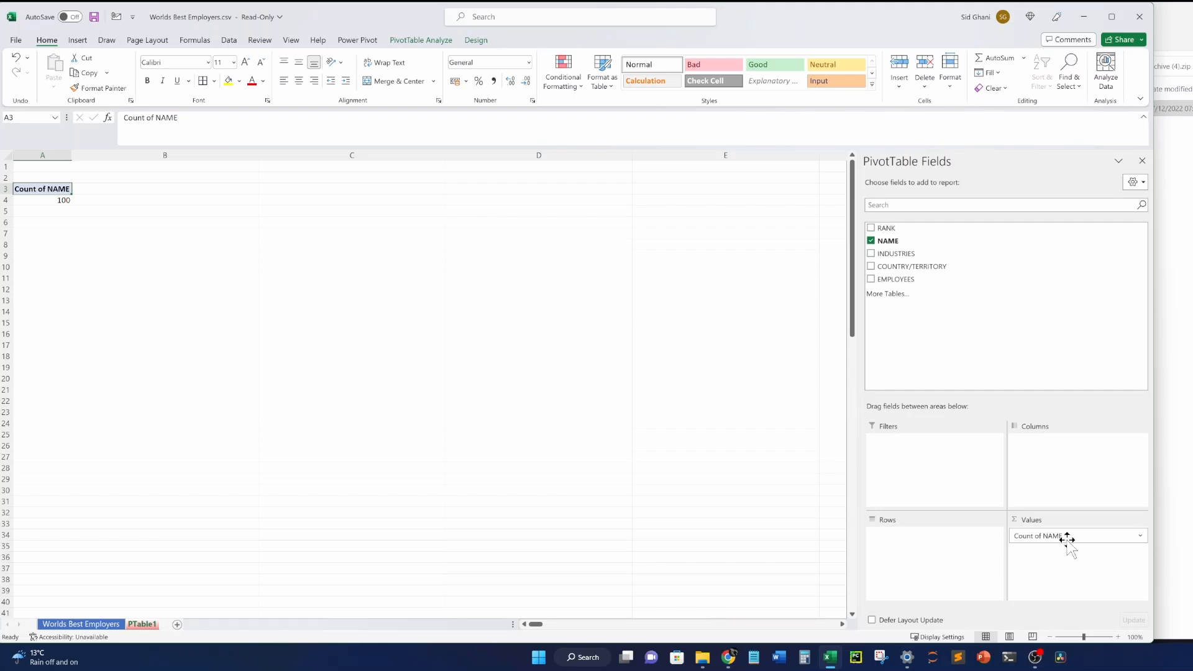
left_click_drag(1067, 539, 945, 559)
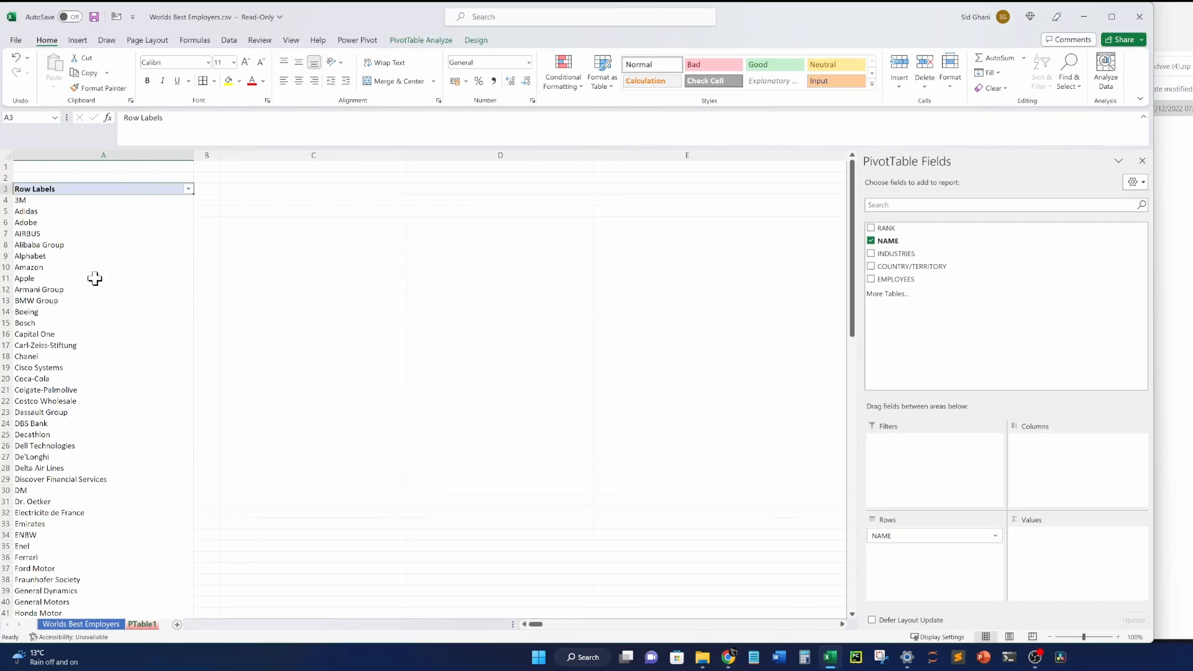
scroll(93, 304, "down", 20)
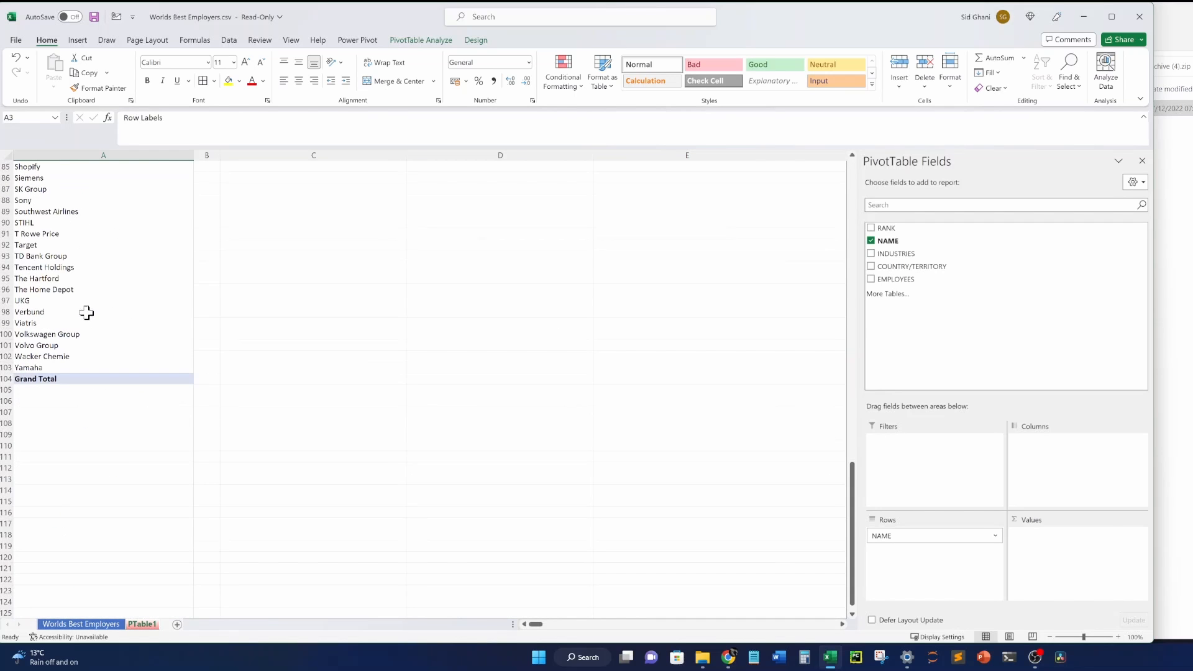
left_click(43, 367)
scroll(65, 348, "up", 20)
scroll(62, 280, "up", 6)
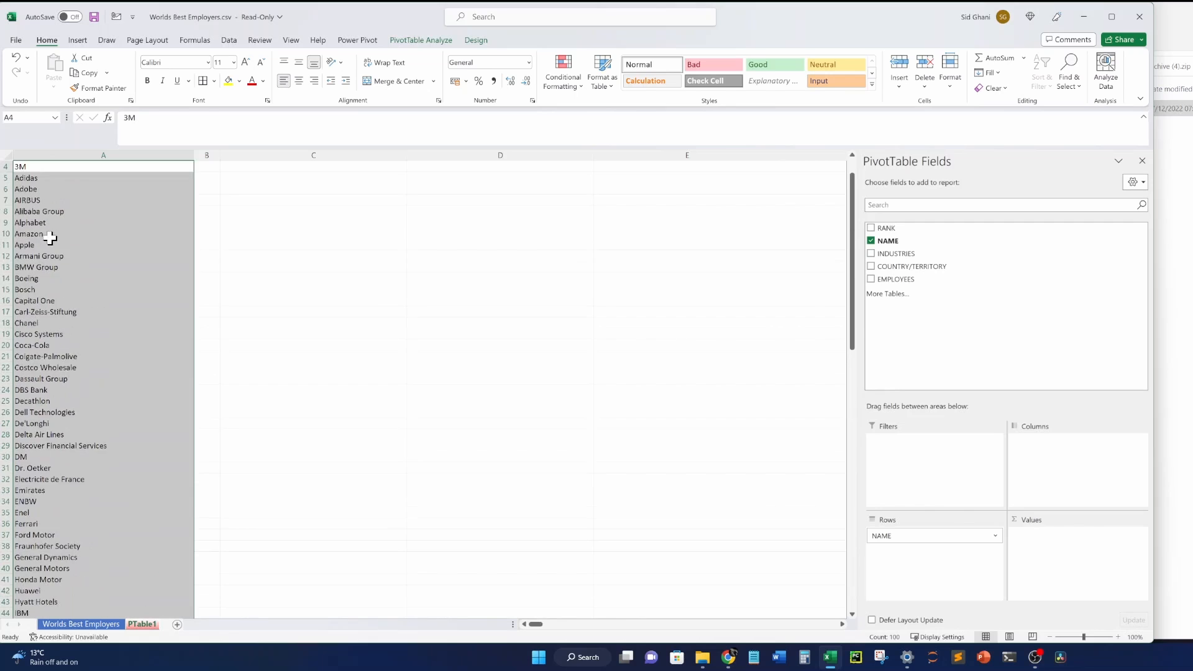
left_click(154, 223)
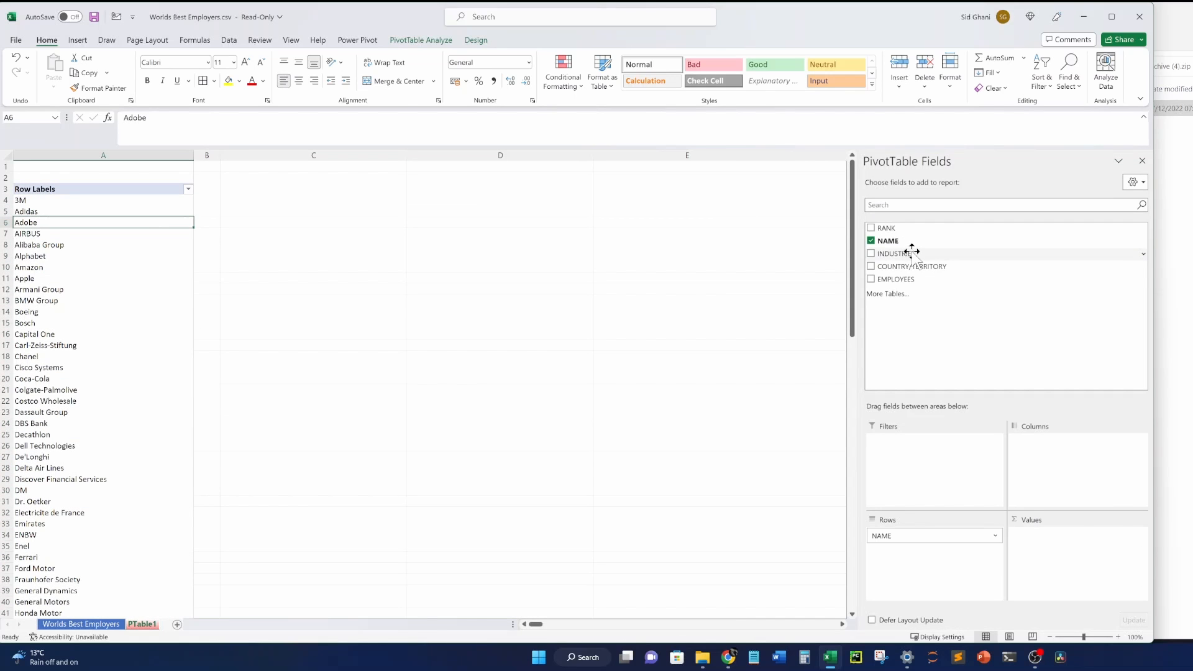
Add INDUSTRIES and then RANK as further row fields in the pivot.
left_click_drag(911, 250, 923, 575)
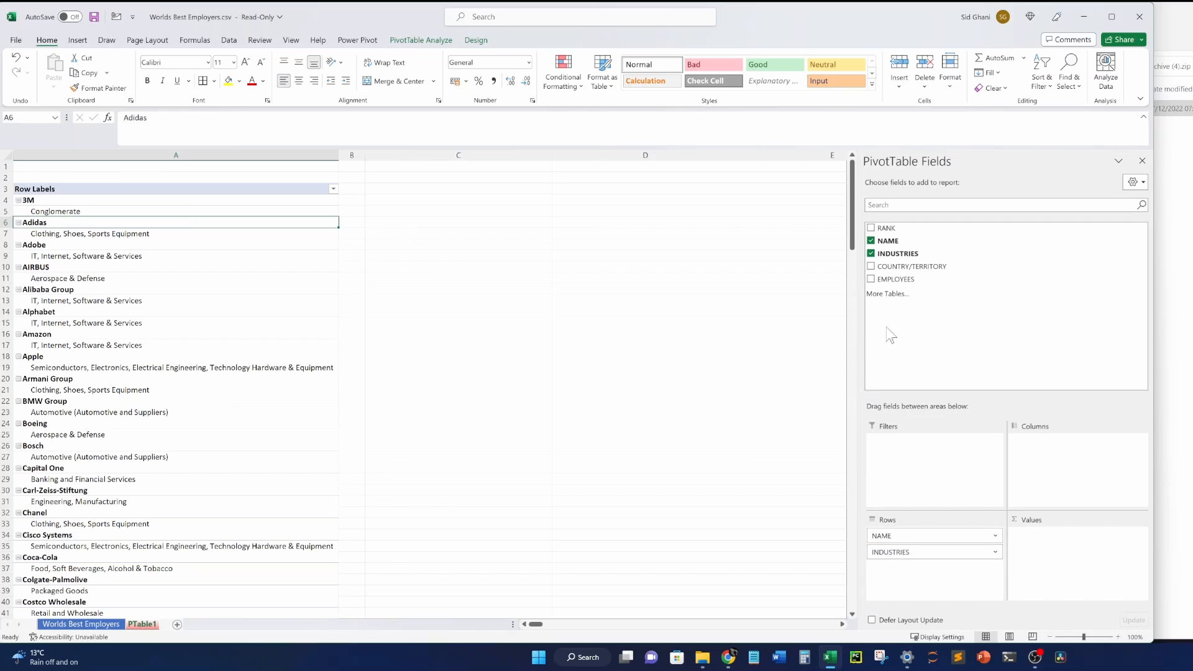
left_click_drag(903, 228, 910, 567)
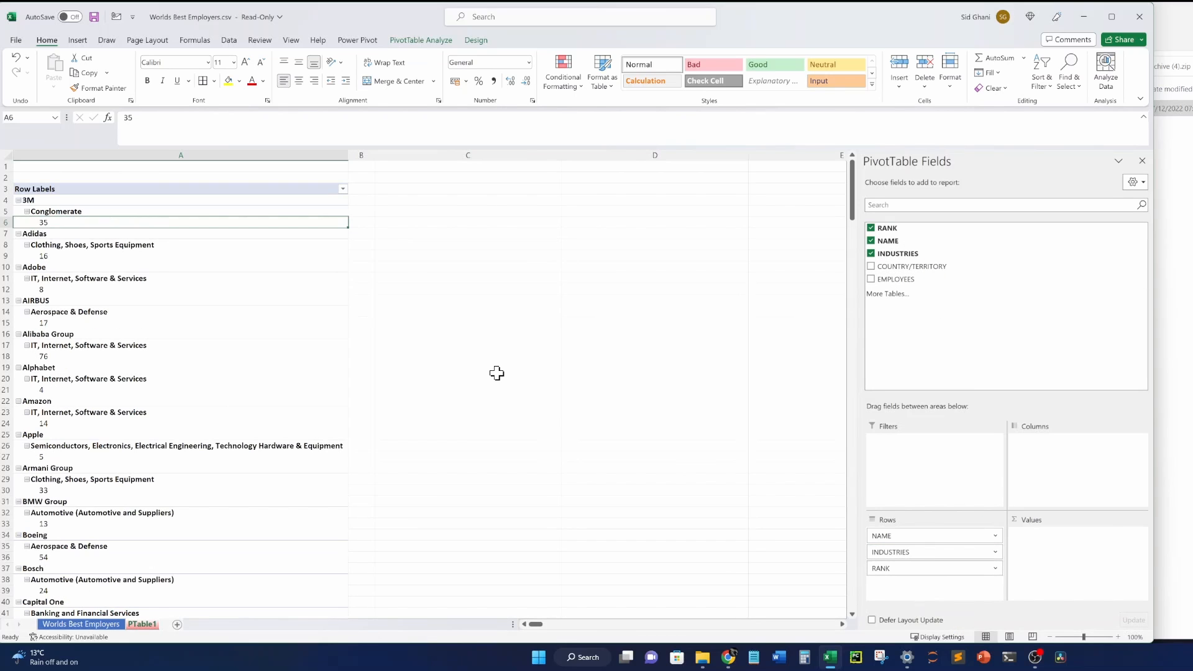
left_click(367, 269)
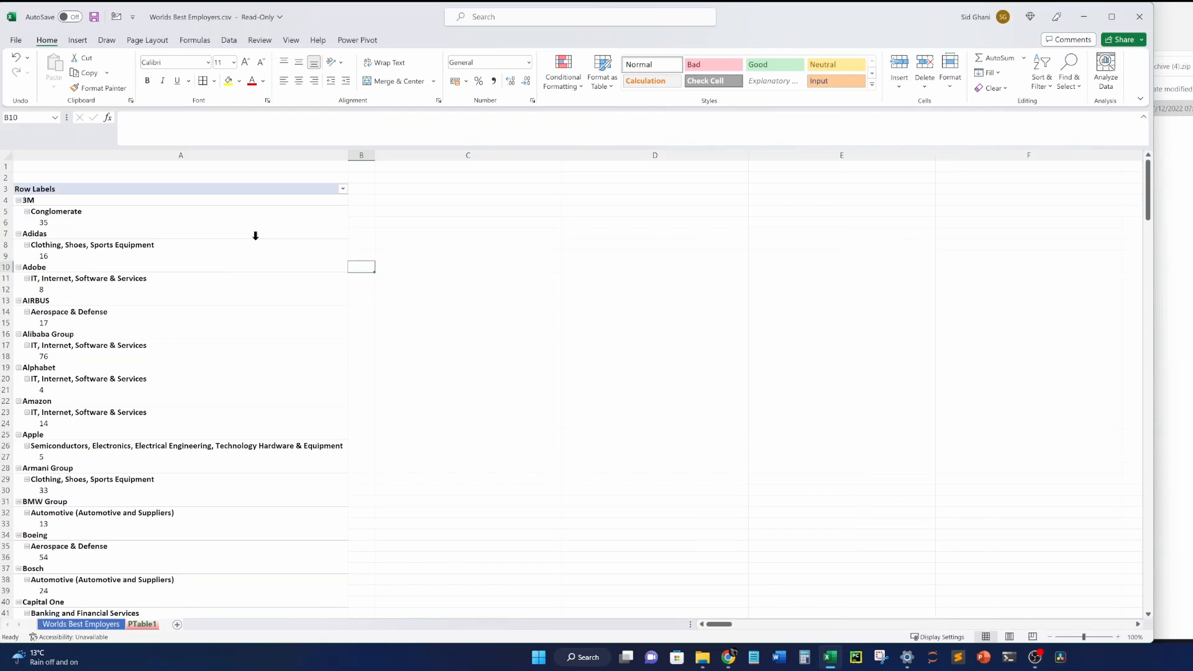
left_click(255, 238)
left_click(218, 222)
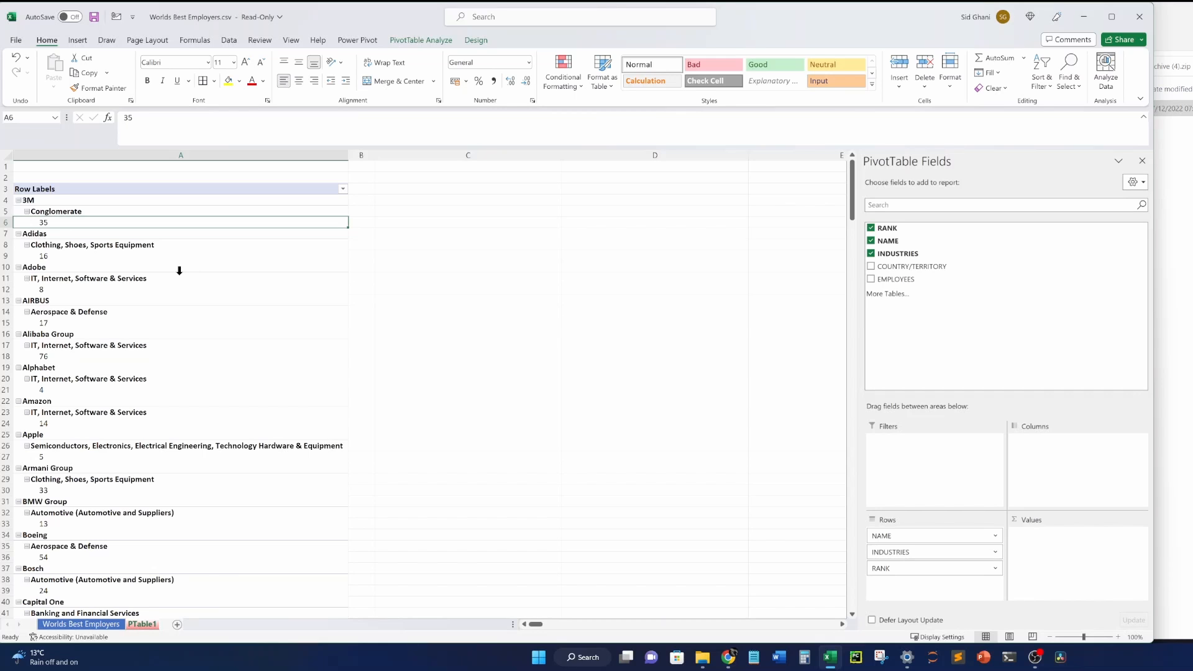
Try INDUSTRIES as column labels, then undo that and the RANK/INDUSTRIES row additions.
left_click_drag(918, 552, 1048, 488)
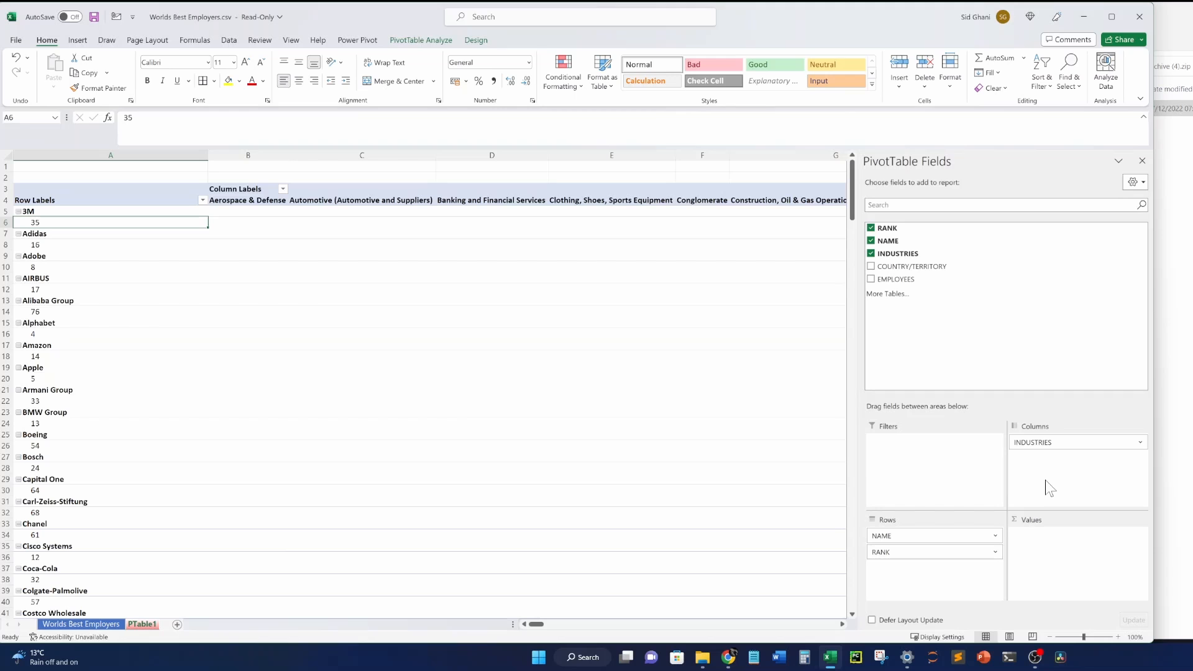
left_click(500, 277)
key("Right")
key("Right")
key("Right")
key("Right")
key("Right")
key("Right")
key("Right")
key("Right")
key("Right")
key("Right")
key("Right")
key("Right")
key("Right")
key("Right")
key("Right")
key("Right")
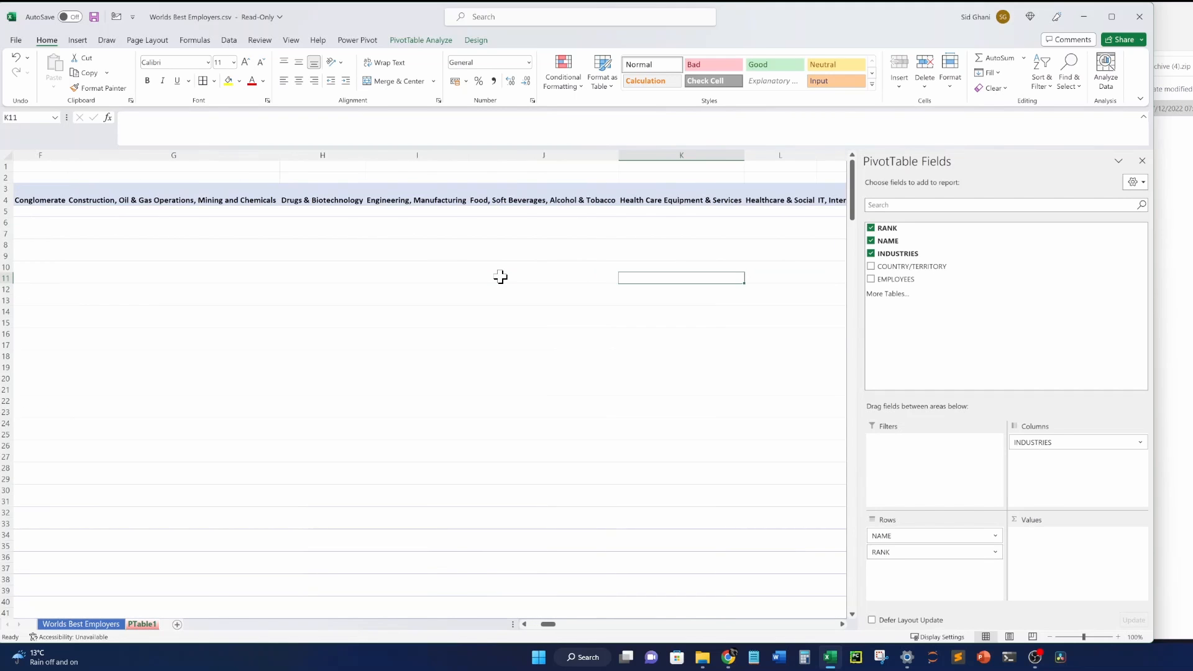
key("Home")
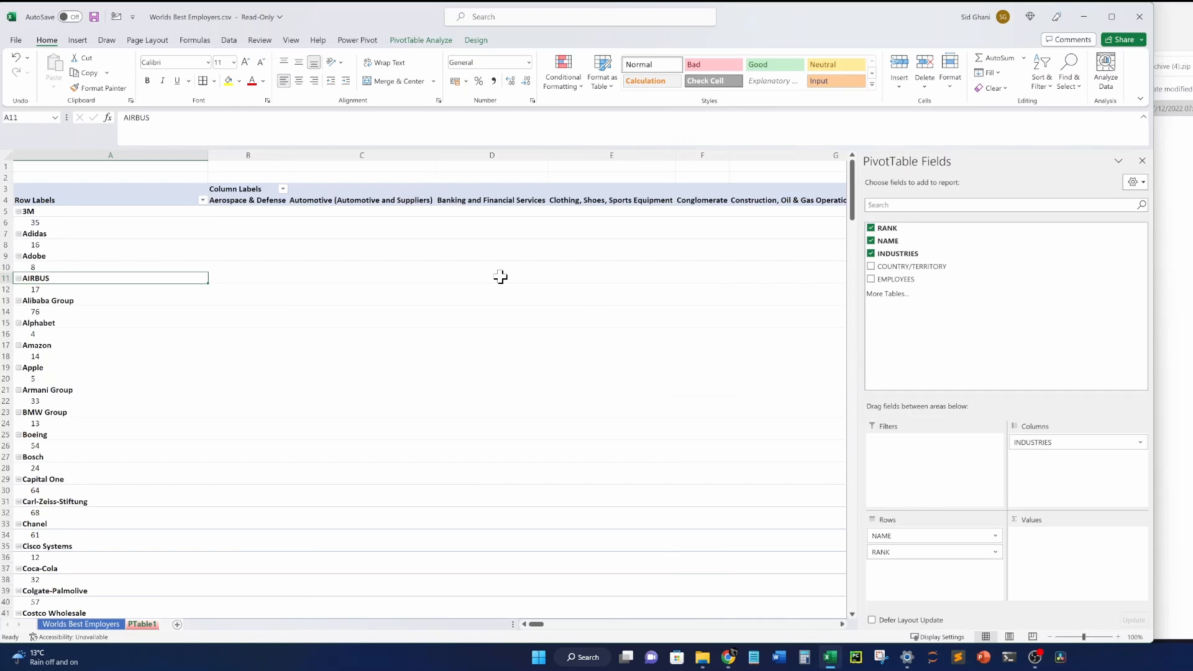
key("ctrl+z")
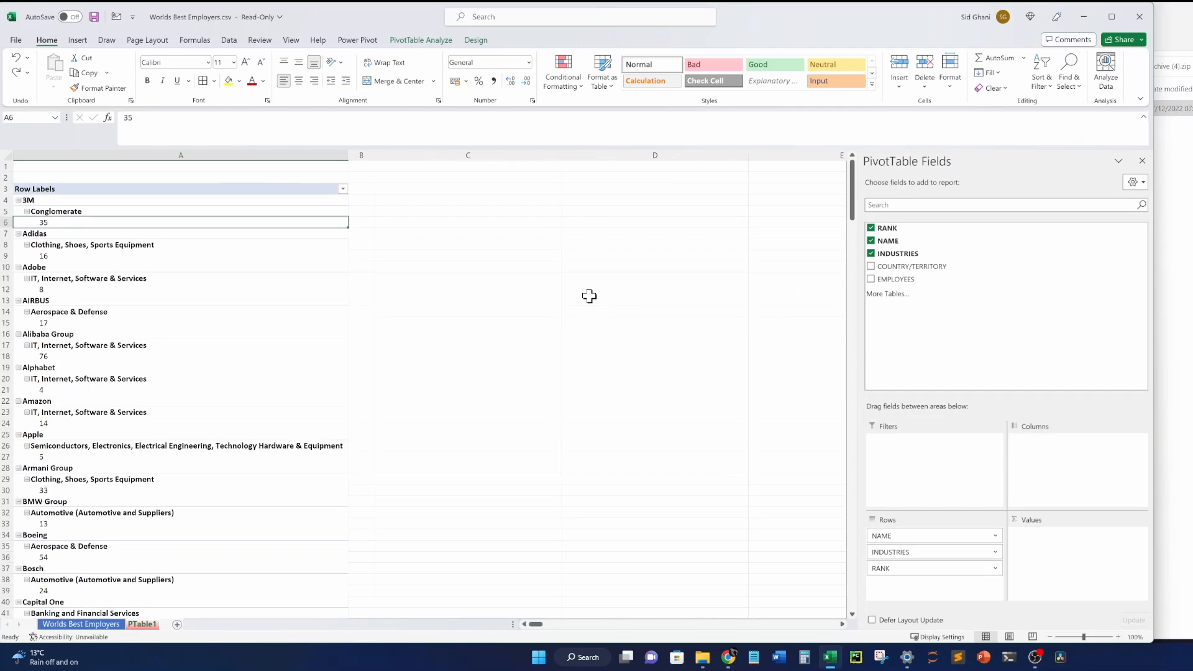
key("ctrl+z")
key("ctrl+z")
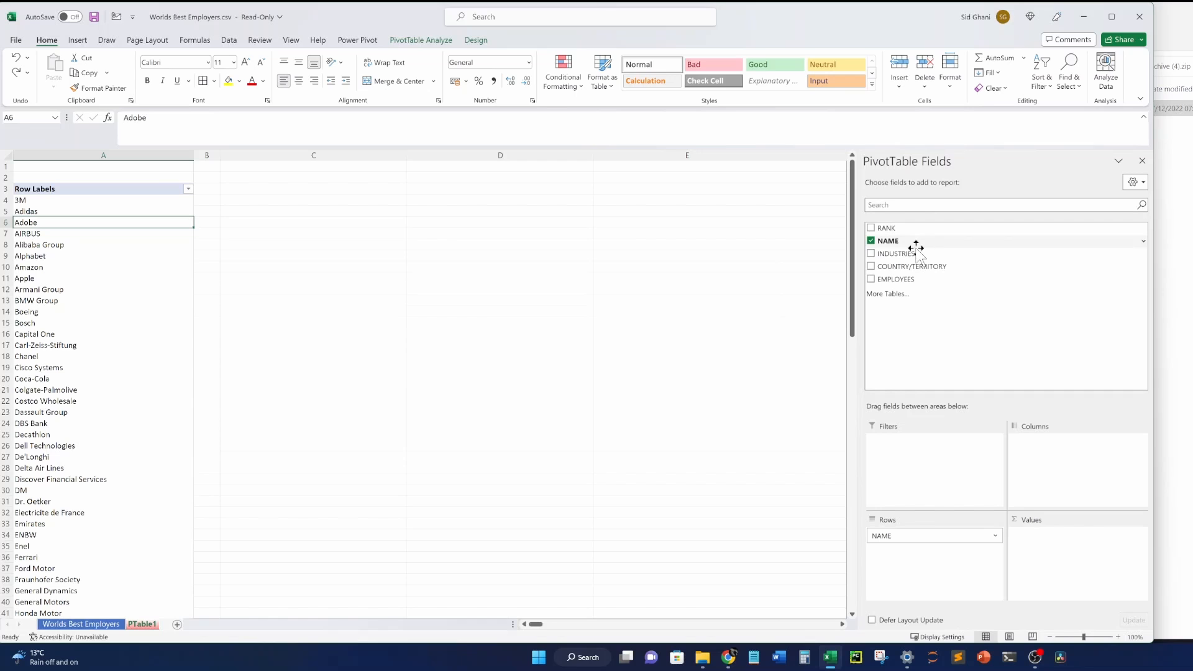
Re-add INDUSTRIES under NAME and put RANK at the top of the rows.
left_click_drag(913, 251, 926, 553)
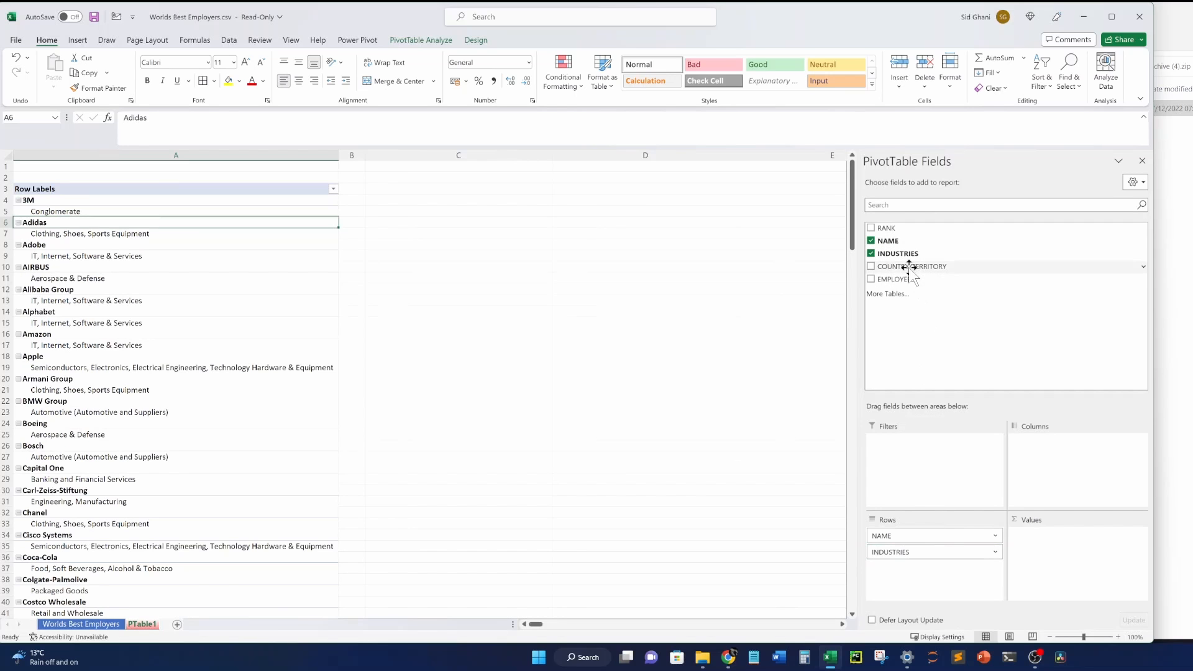
left_click_drag(888, 227, 923, 534)
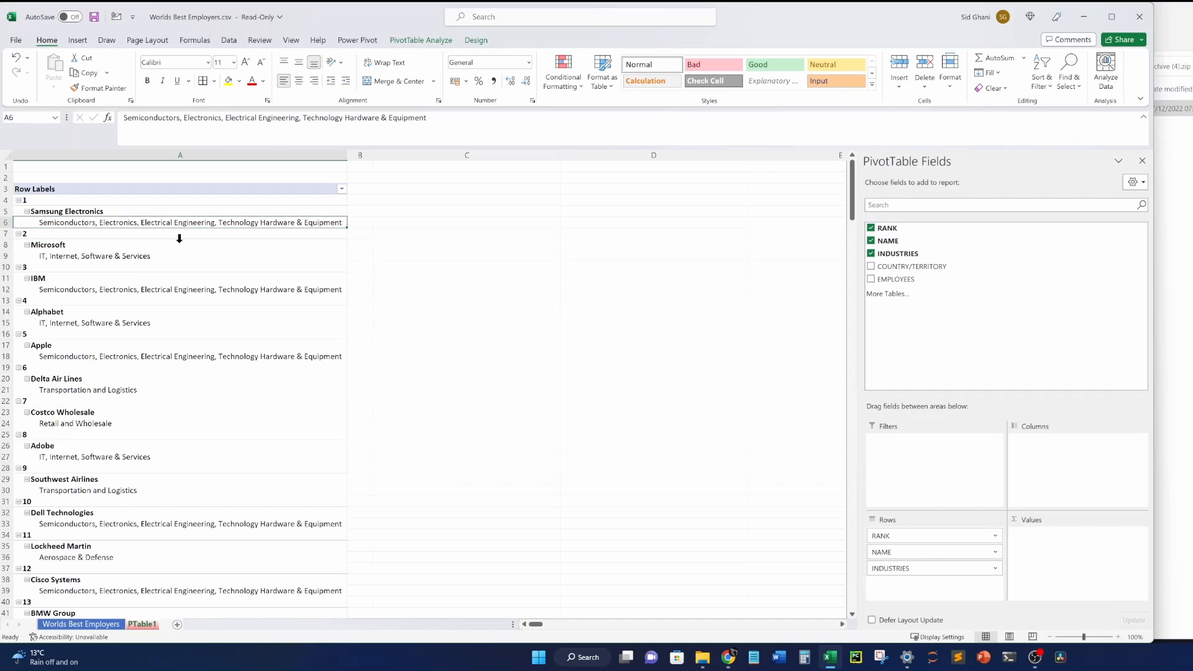
left_click(179, 241)
left_click(227, 188)
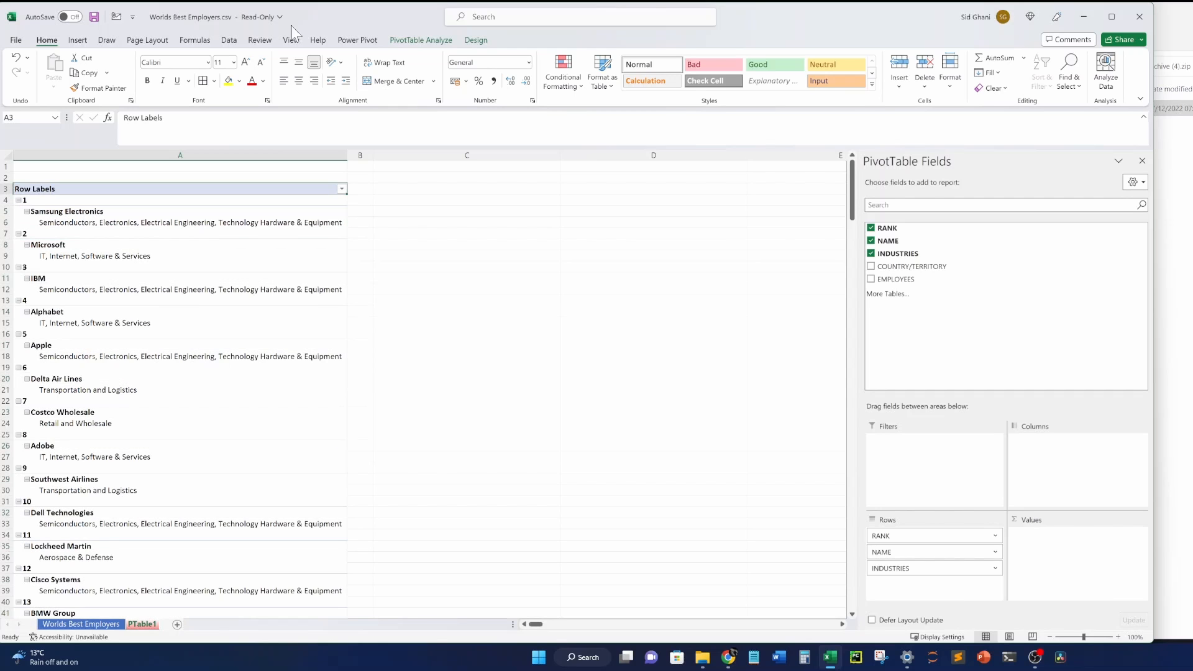
left_click(445, 41)
left_click(477, 41)
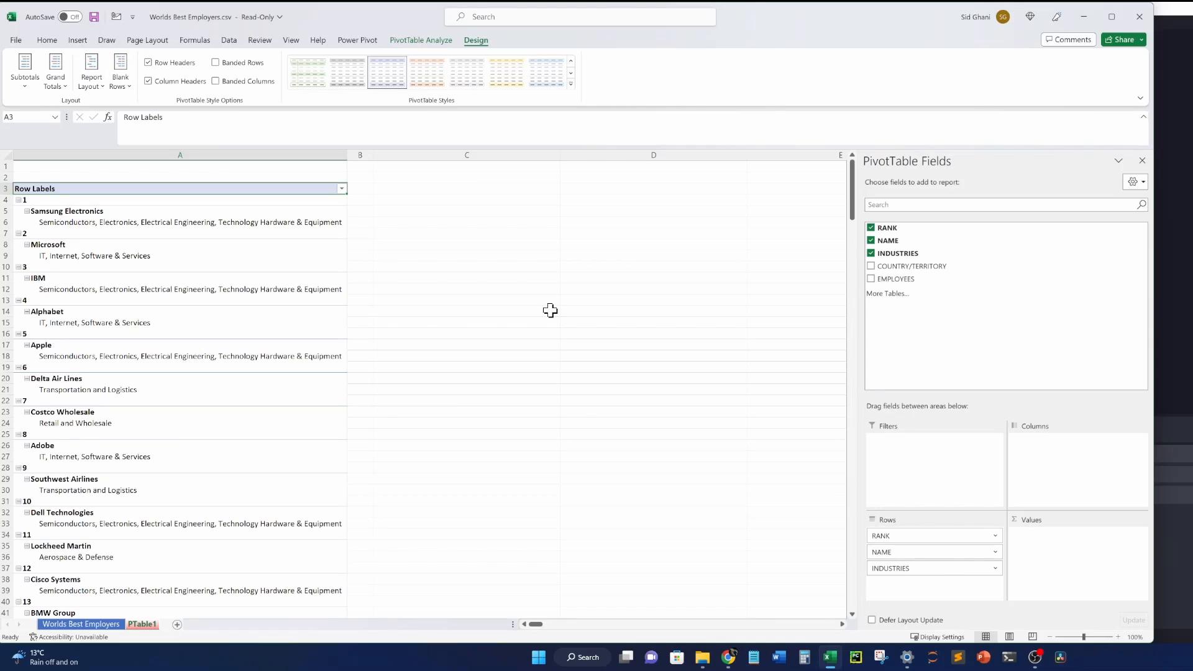
Switch the PivotTable report layout to Show in Tabular Form.
left_click(126, 87)
left_click(491, 43)
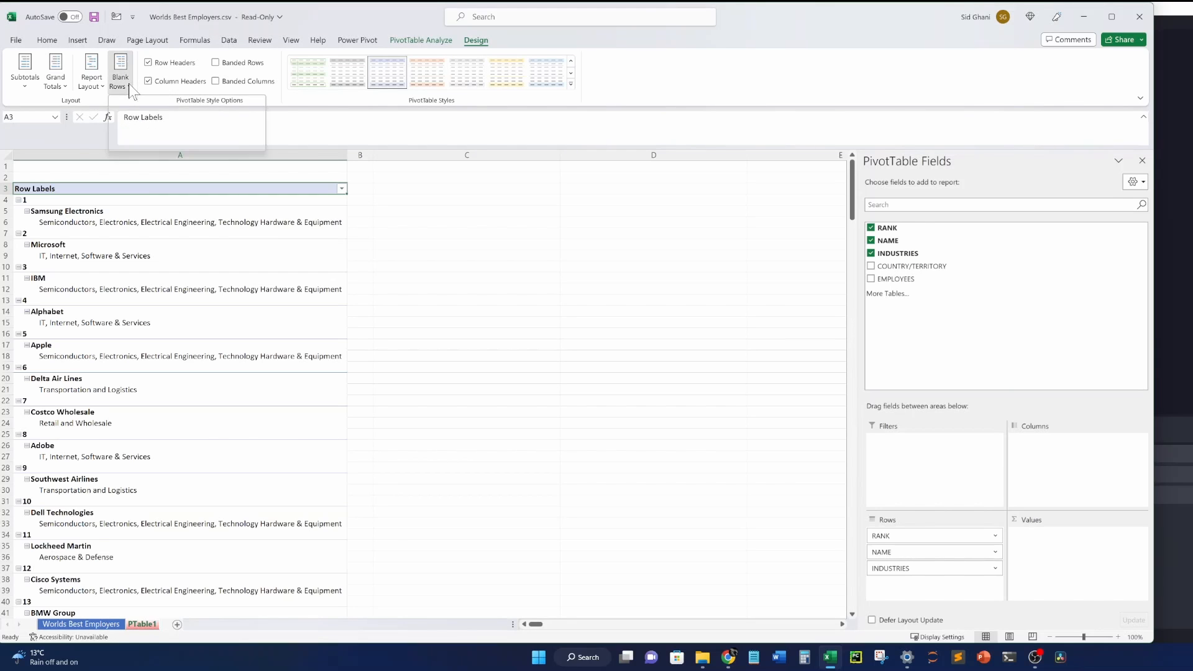
left_click(127, 87)
left_click(167, 138)
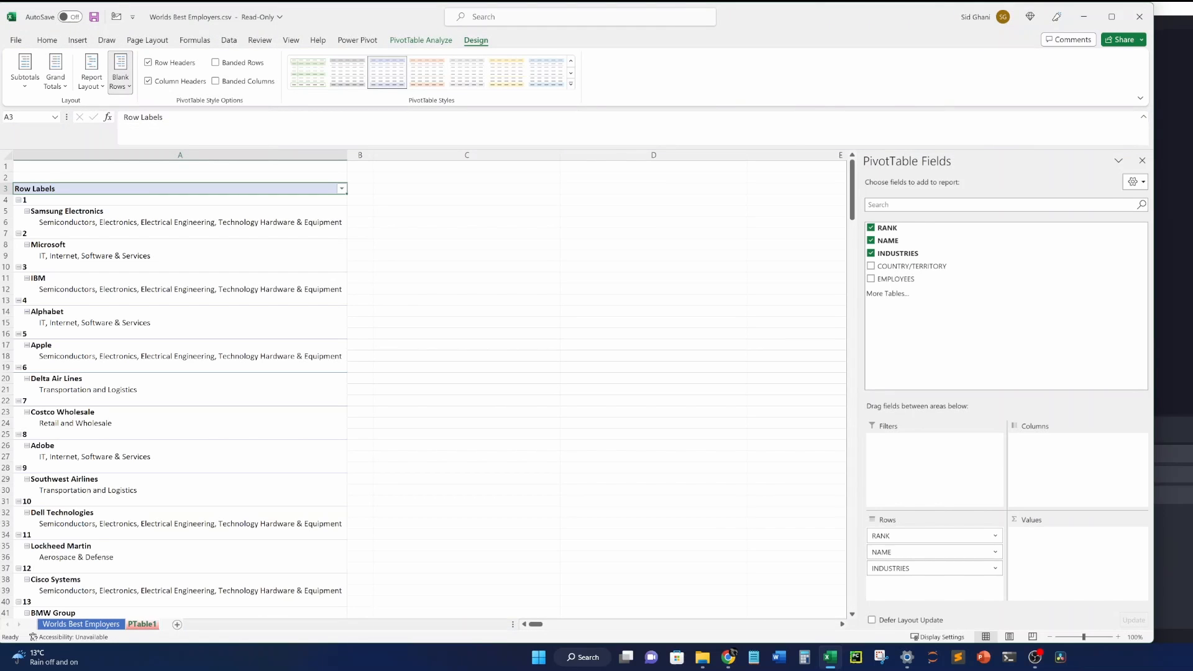
left_click(91, 85)
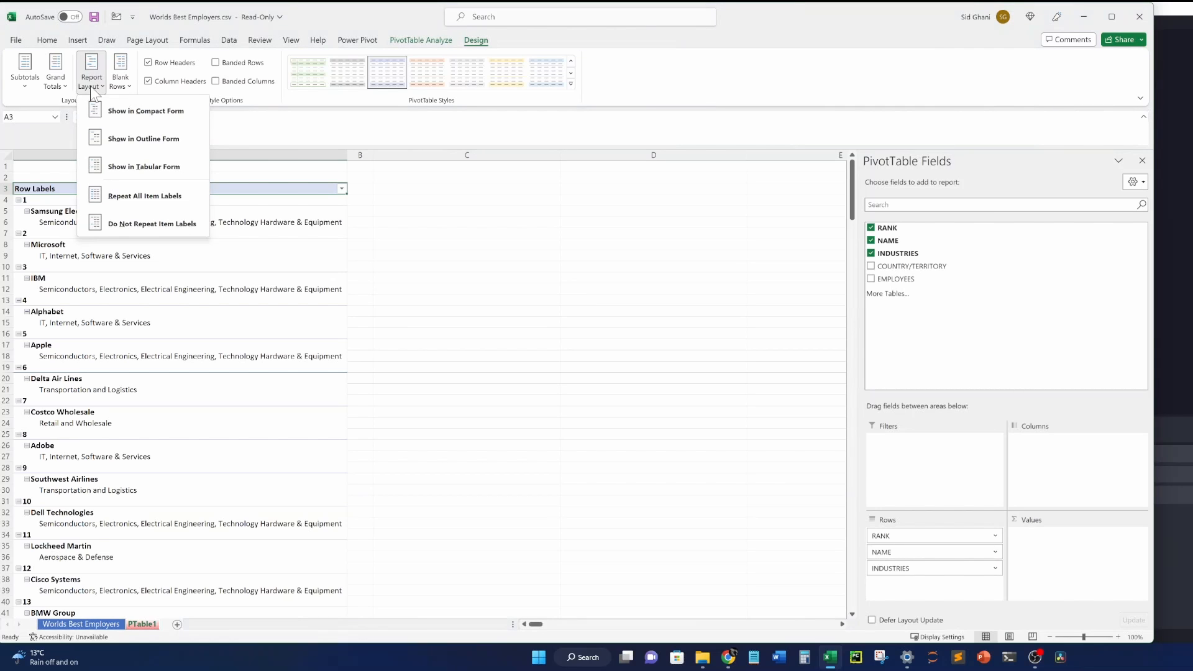
left_click(142, 168)
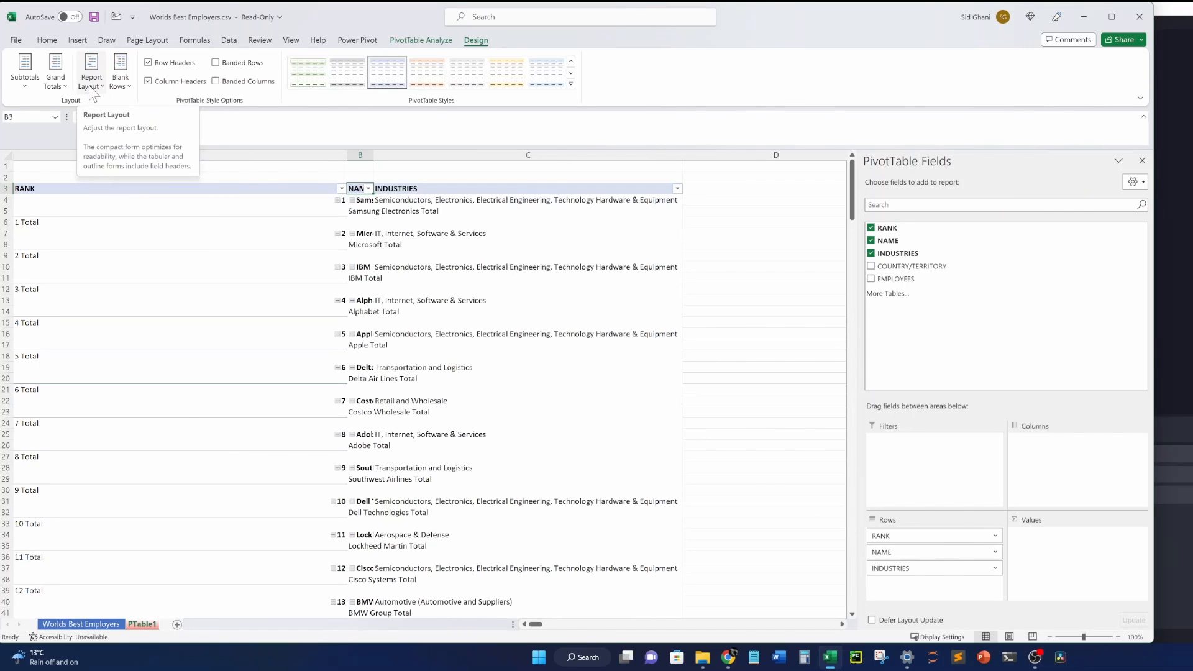
Adjust grand totals, choose Do Not Show Subtotals, and narrow column A to fit ranks.
left_click(56, 74)
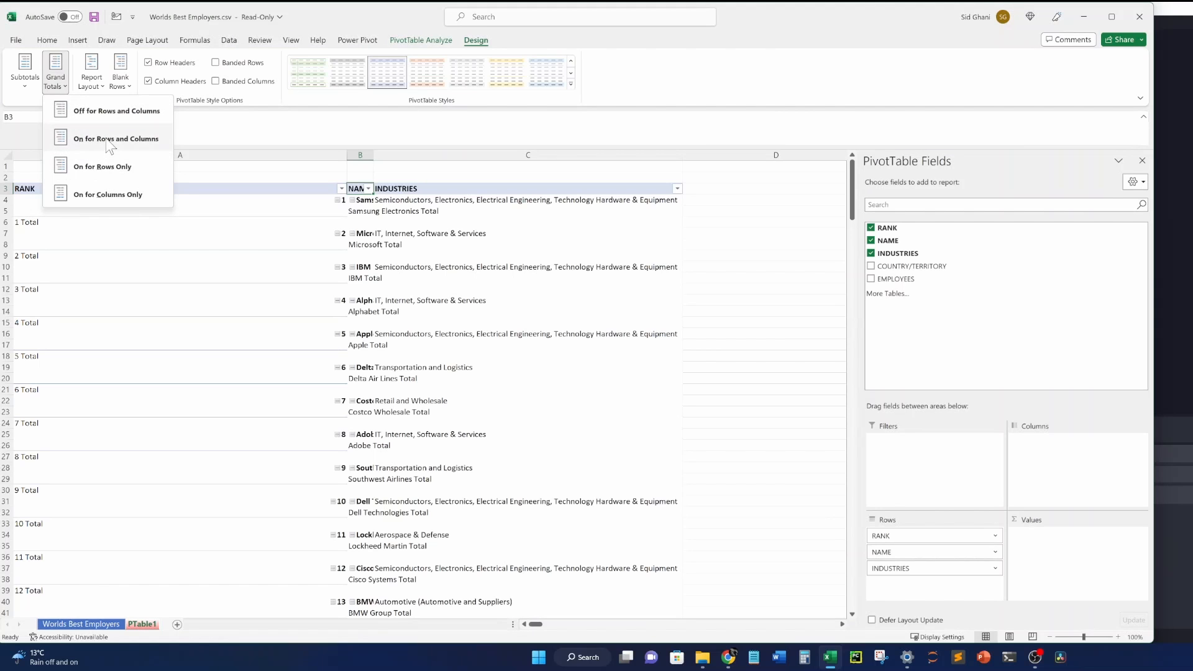
left_click(104, 110)
left_click(25, 68)
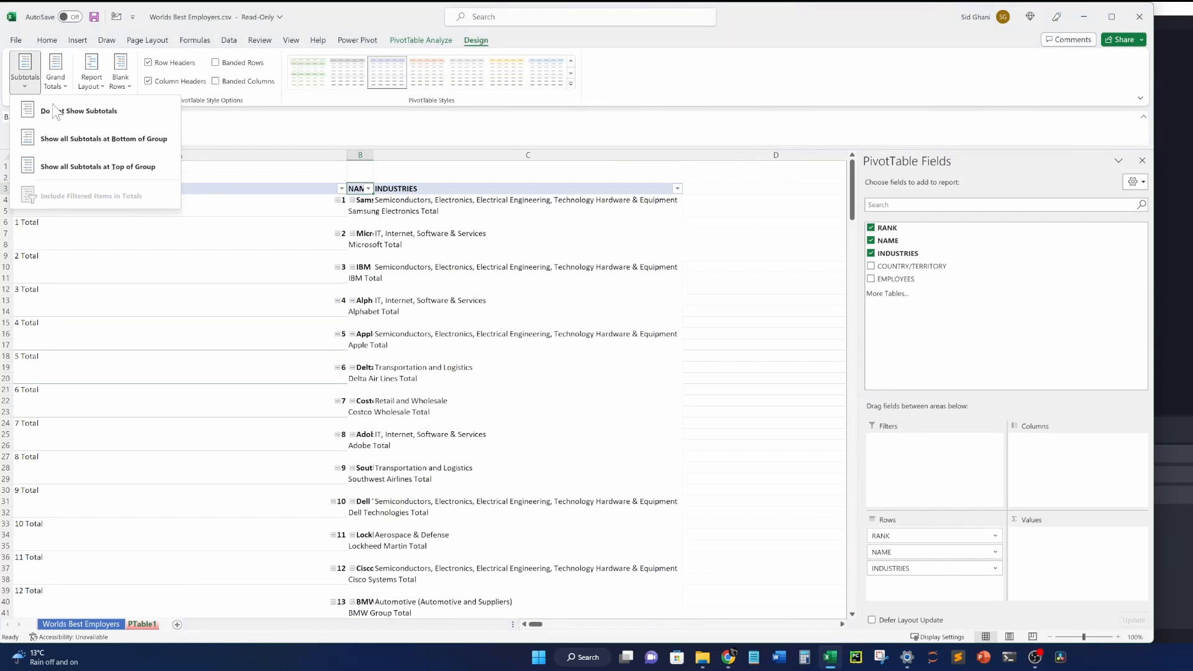
left_click(60, 112)
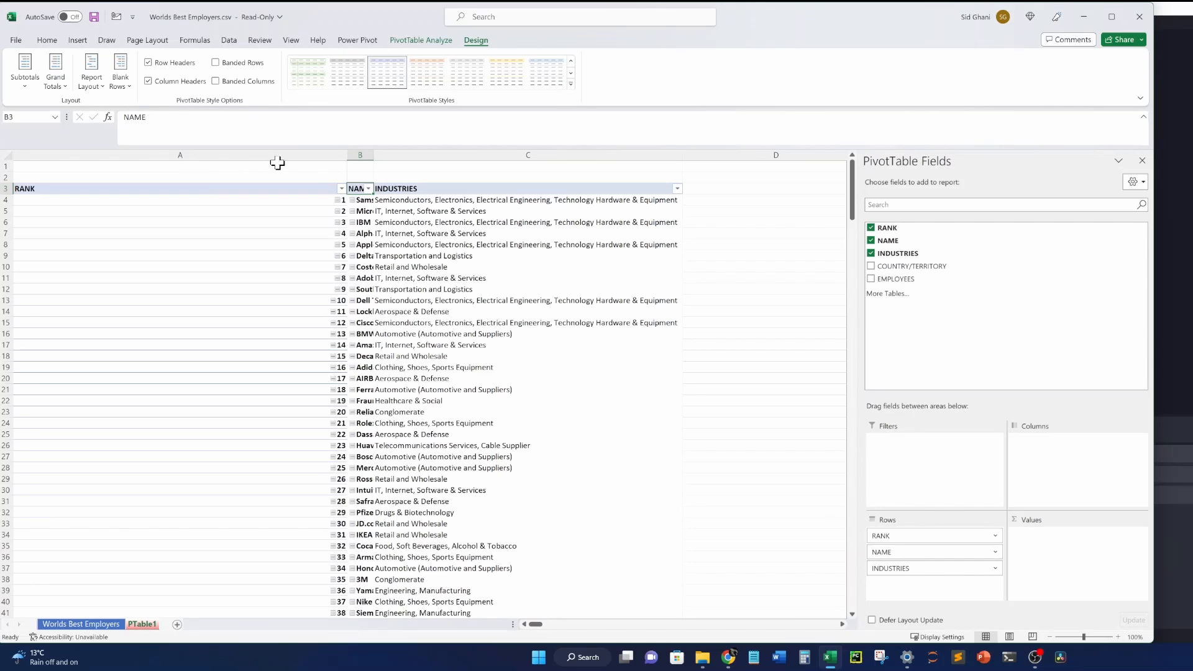
left_click_drag(346, 155, 178, 157)
Review rank, name and industry cells, then move INDUSTRIES above NAME in the rows.
left_click(110, 187)
left_click(112, 179)
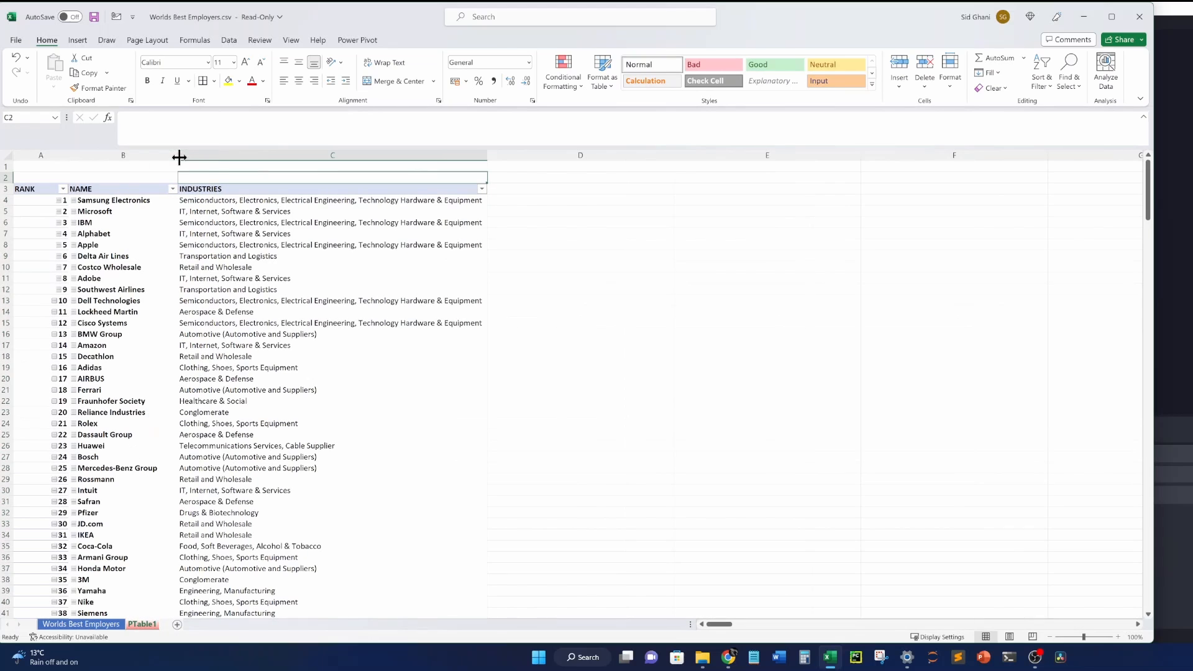
left_click(27, 198)
left_click(114, 200)
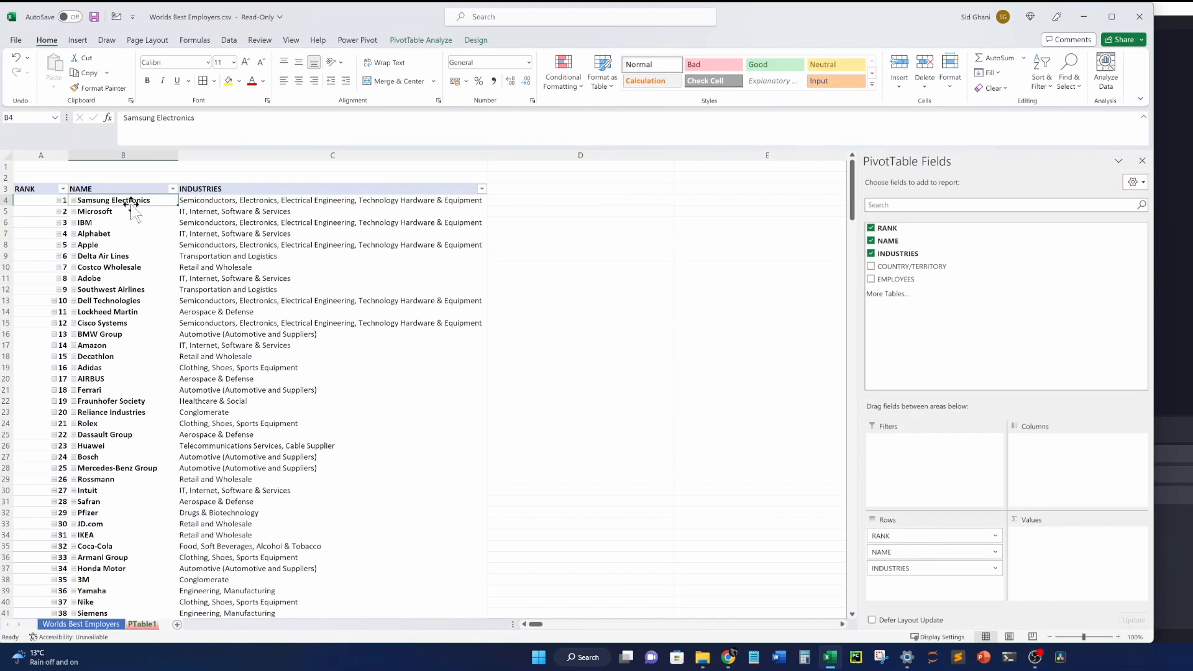
left_click(192, 203)
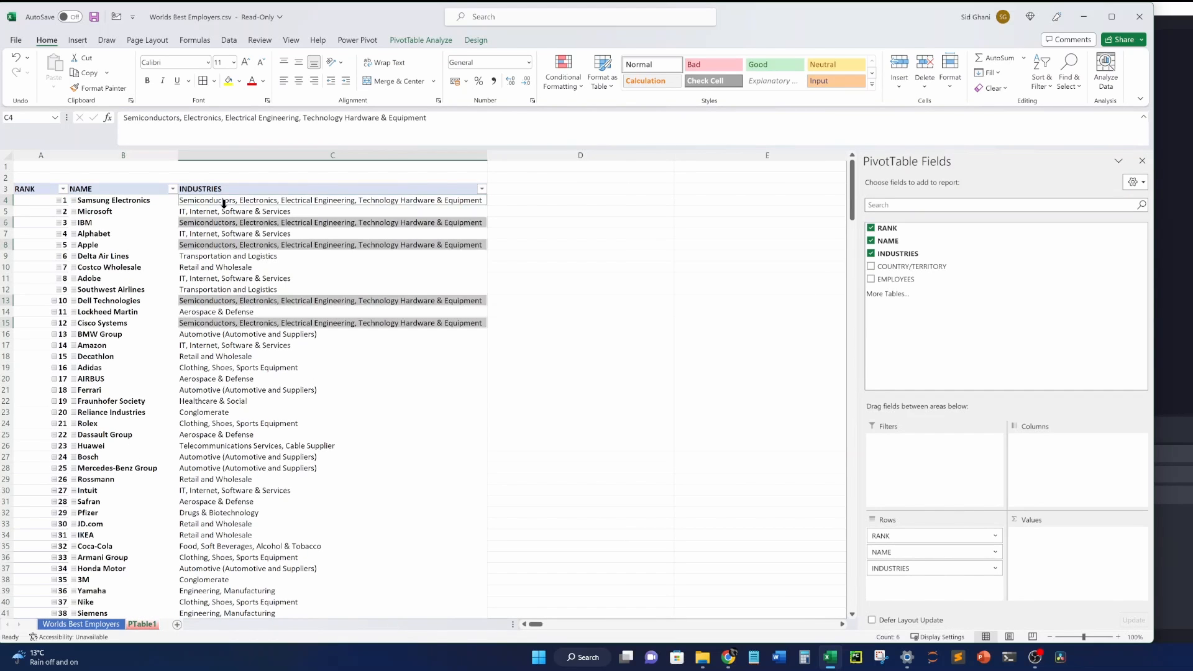
left_click(224, 208)
left_click(332, 374)
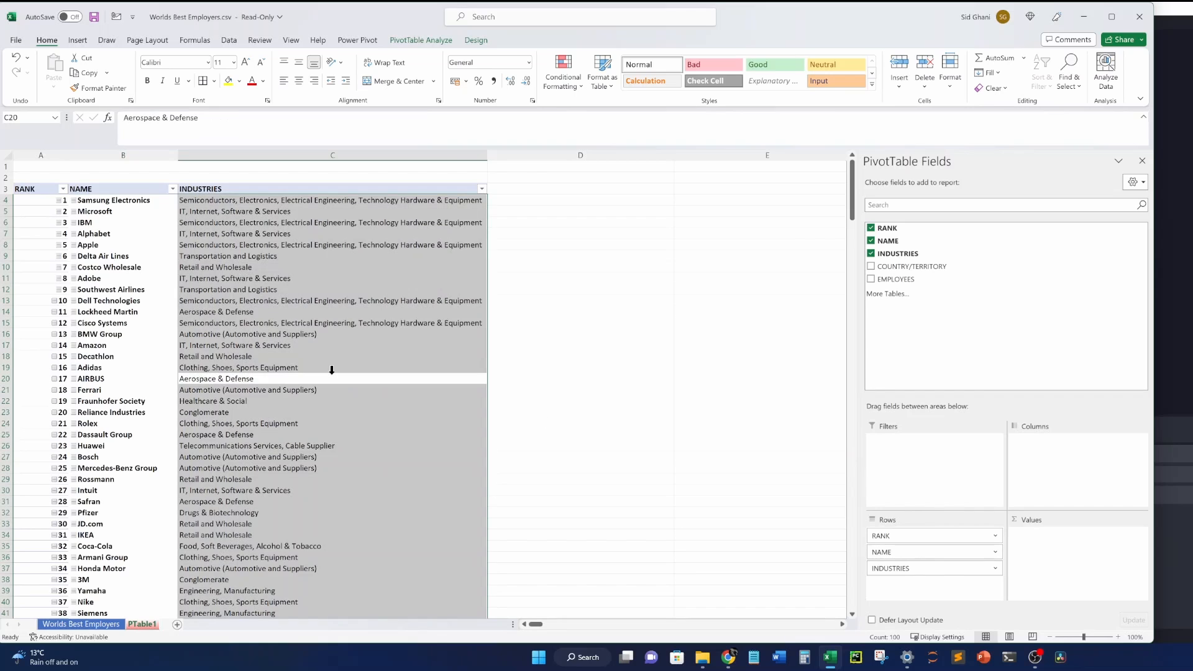
left_click(265, 311)
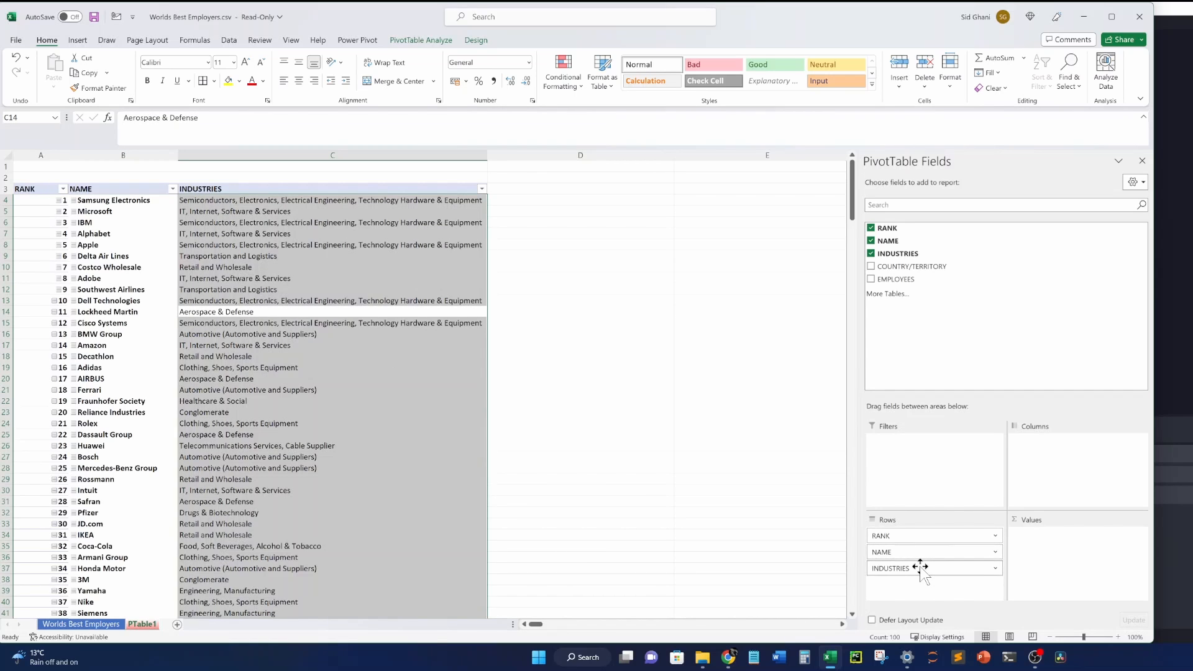
left_click_drag(918, 566, 924, 543)
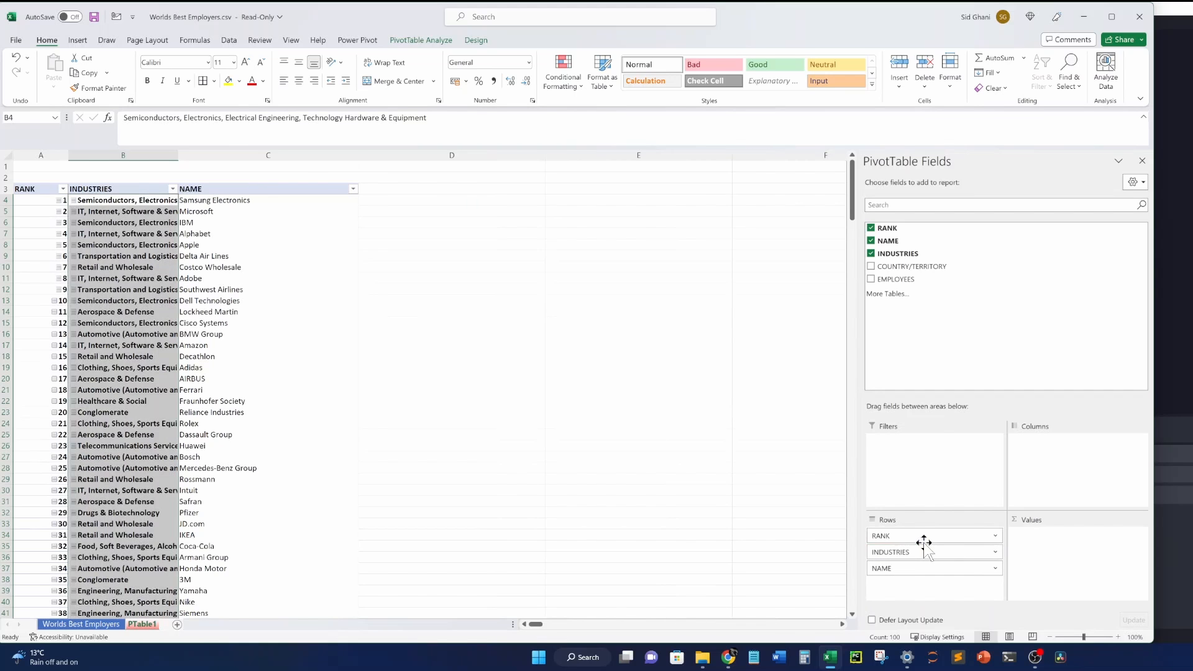
Centre columns A–C, put INDUSTRIES back below NAME, and resize column B to fit.
left_click_drag(236, 154, 22, 159)
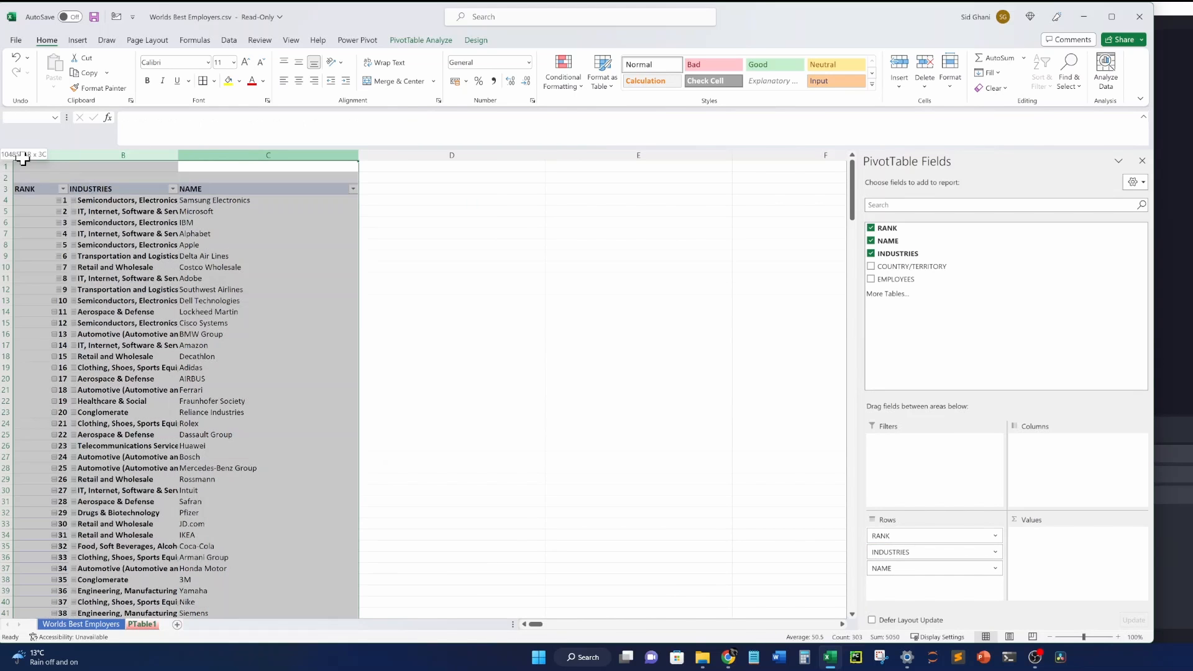
left_click(298, 81)
left_click(271, 233)
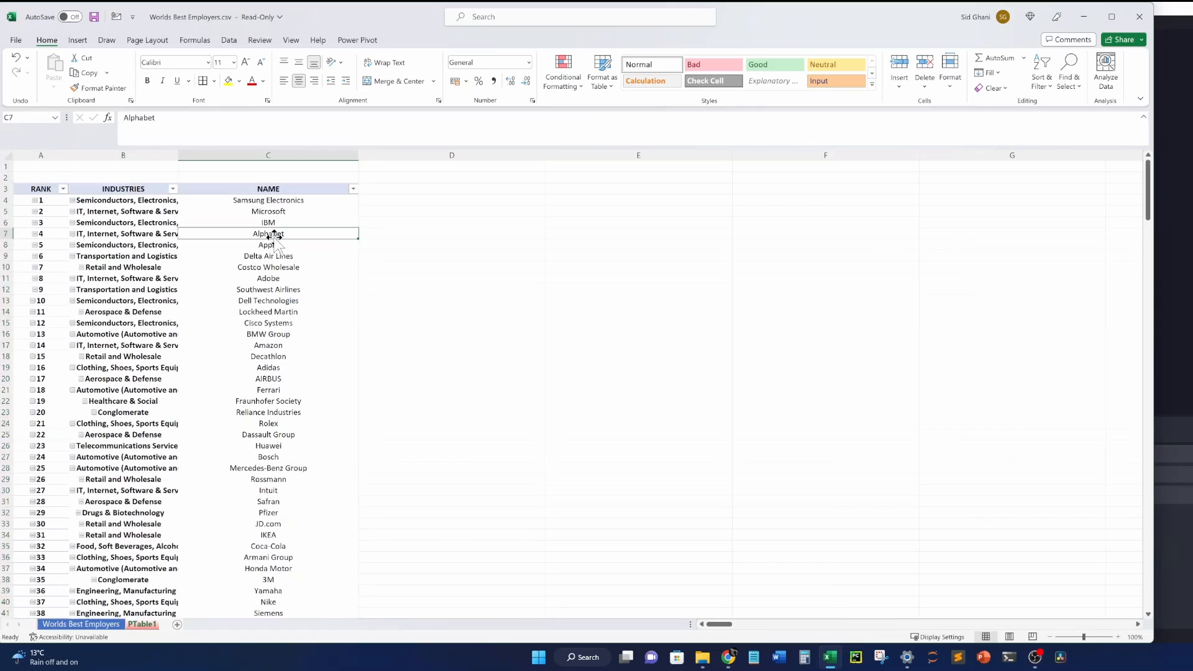
double_click(179, 154)
left_click(274, 257)
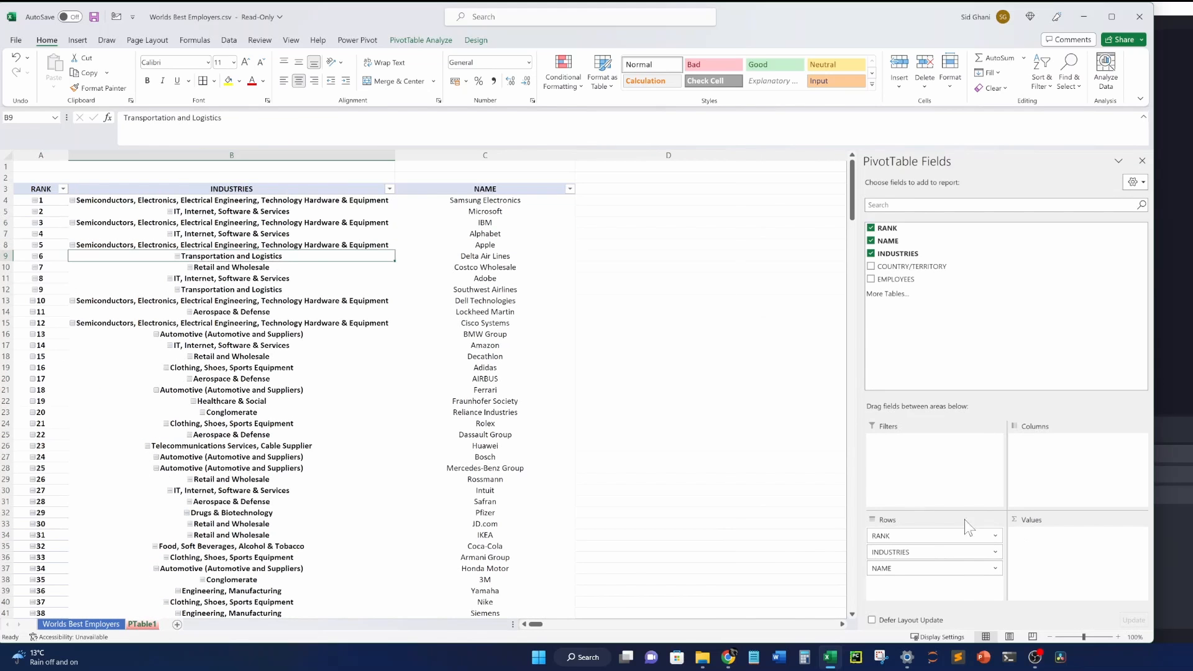
left_click_drag(924, 554, 922, 566)
left_click_drag(395, 154, 284, 160)
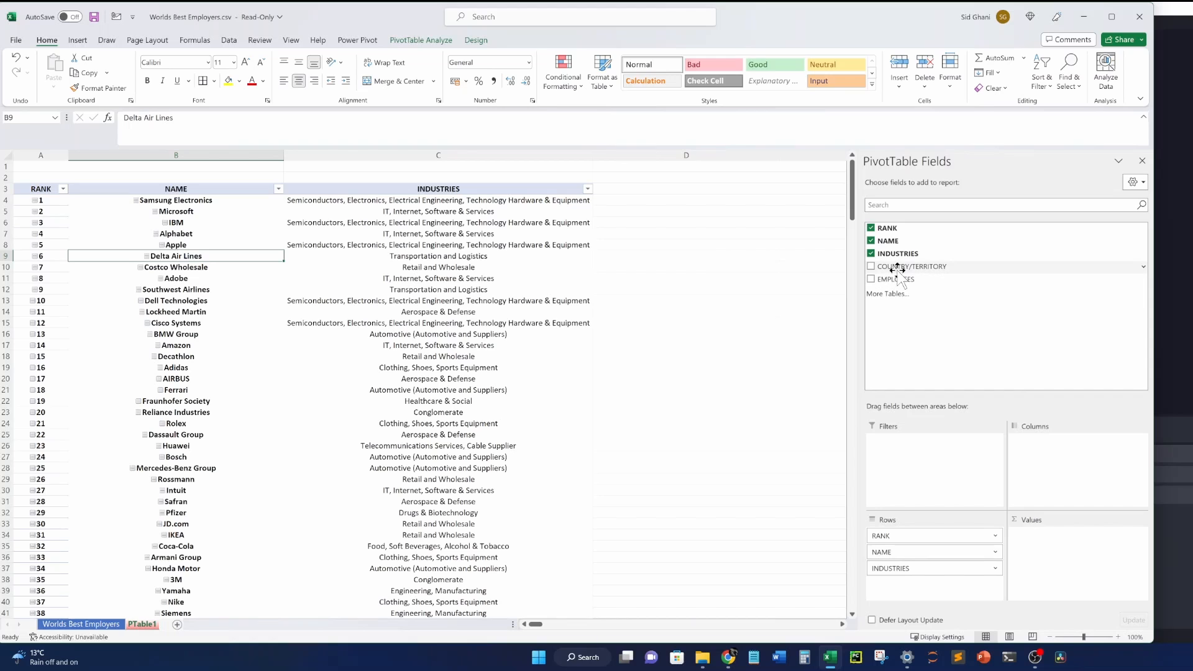
Add COUNTRY/TERRITORY to Rows and EMPLOYEES to Values, comparing with the source sheet.
left_click_drag(911, 266, 932, 587)
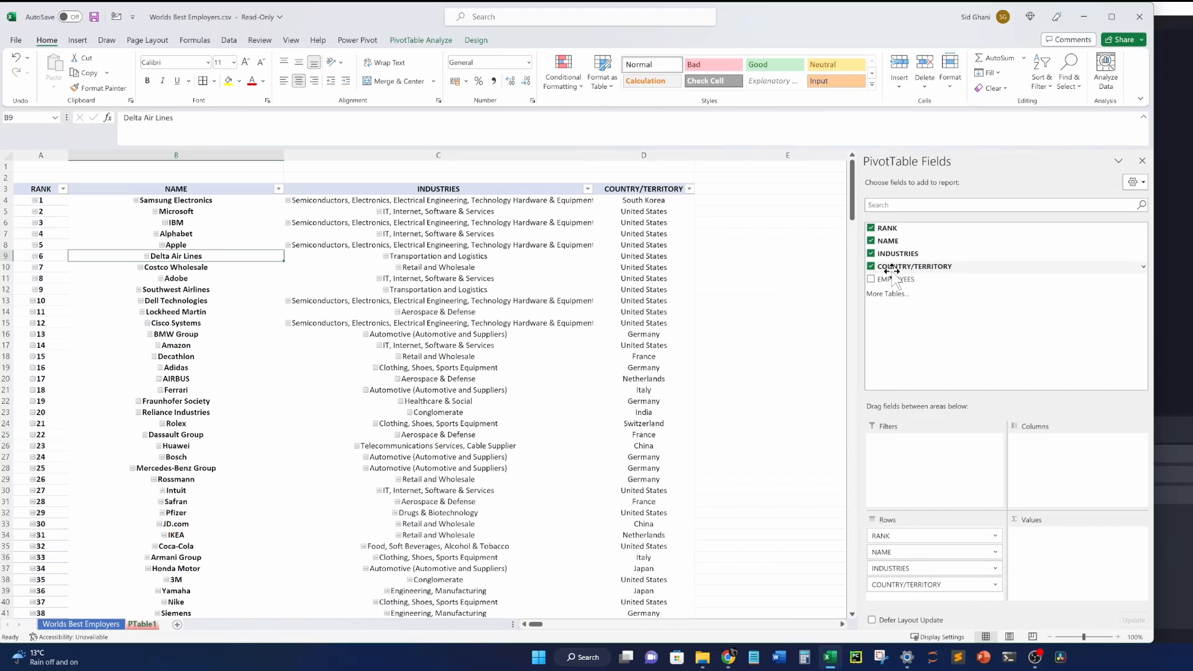
left_click_drag(894, 279, 1062, 541)
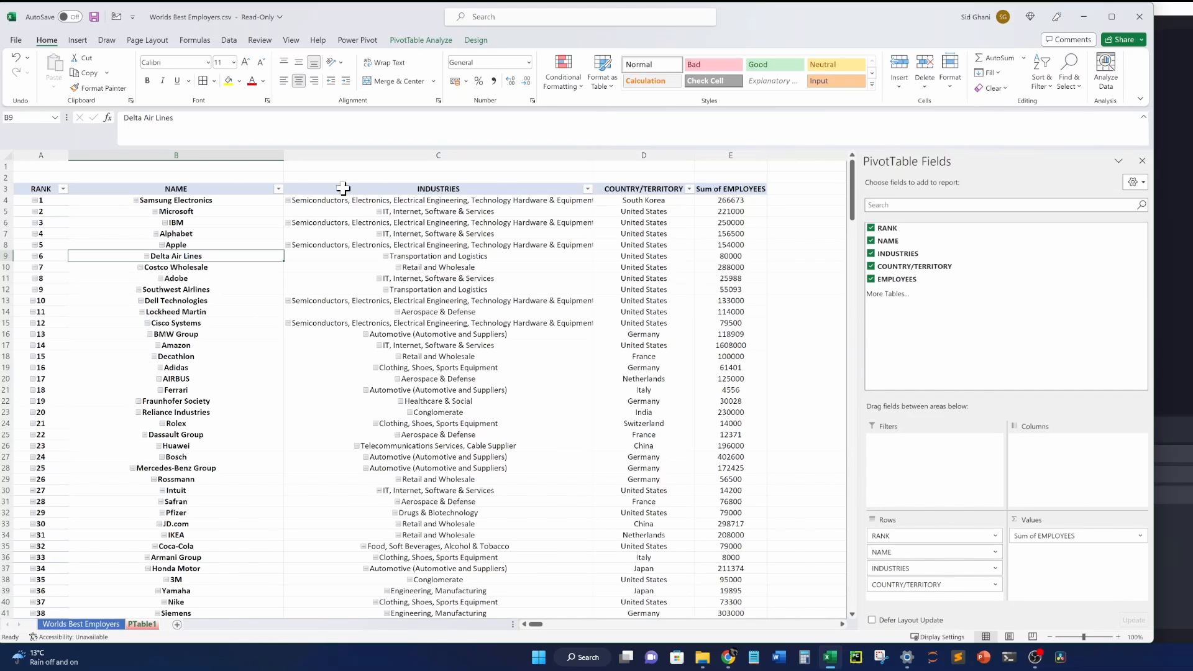
left_click(115, 622)
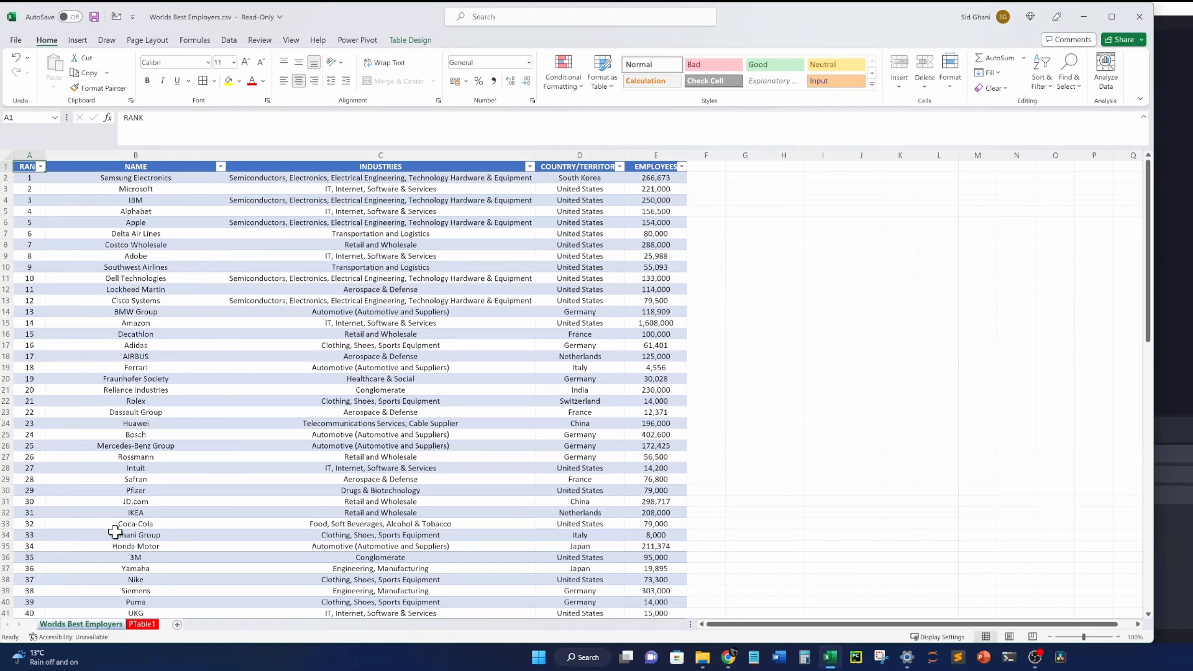
left_click(142, 624)
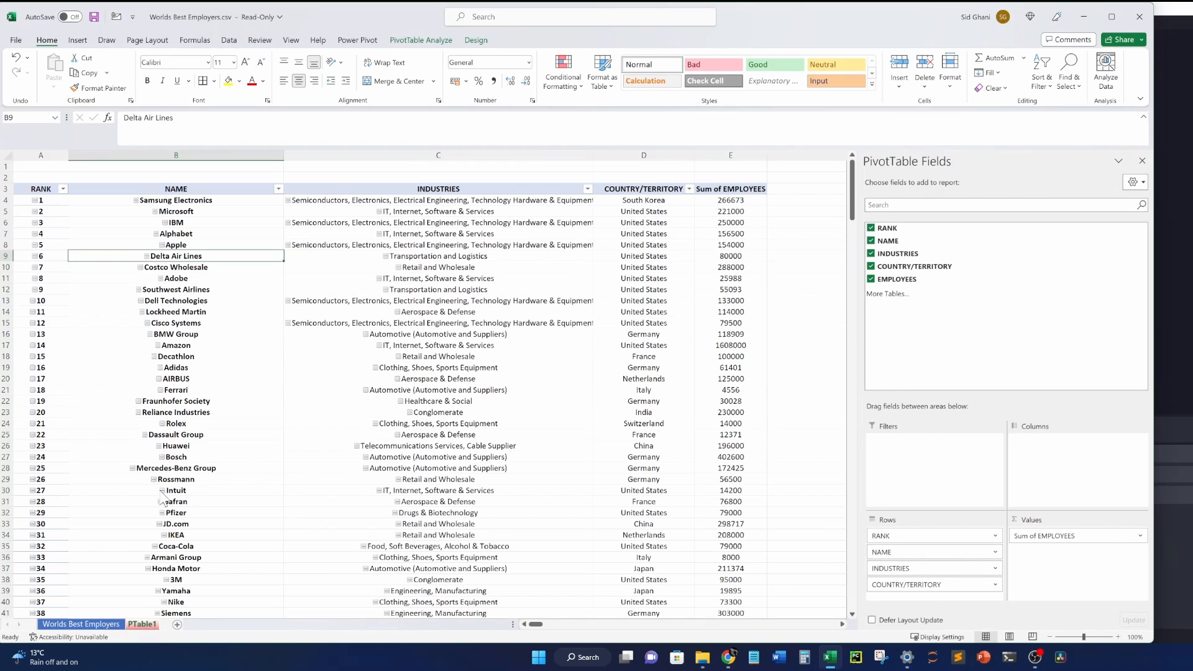
left_click(443, 245)
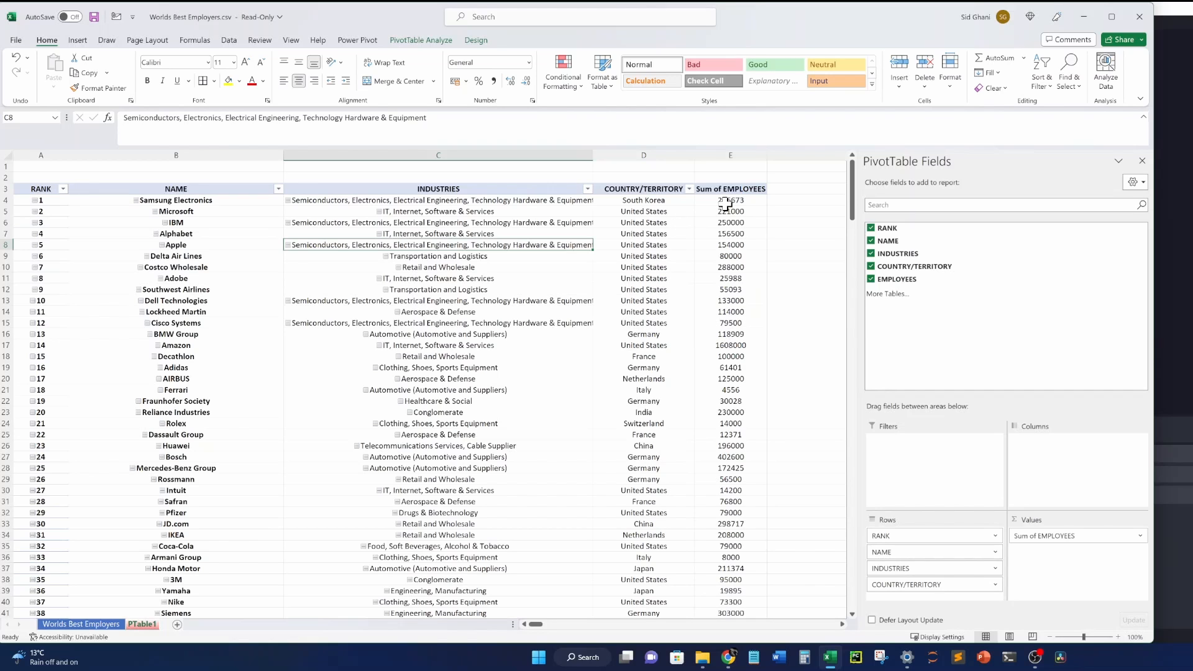
Review employee totals and country entries, then remove INDUSTRIES from the pivot rows.
left_click_drag(724, 200, 731, 317)
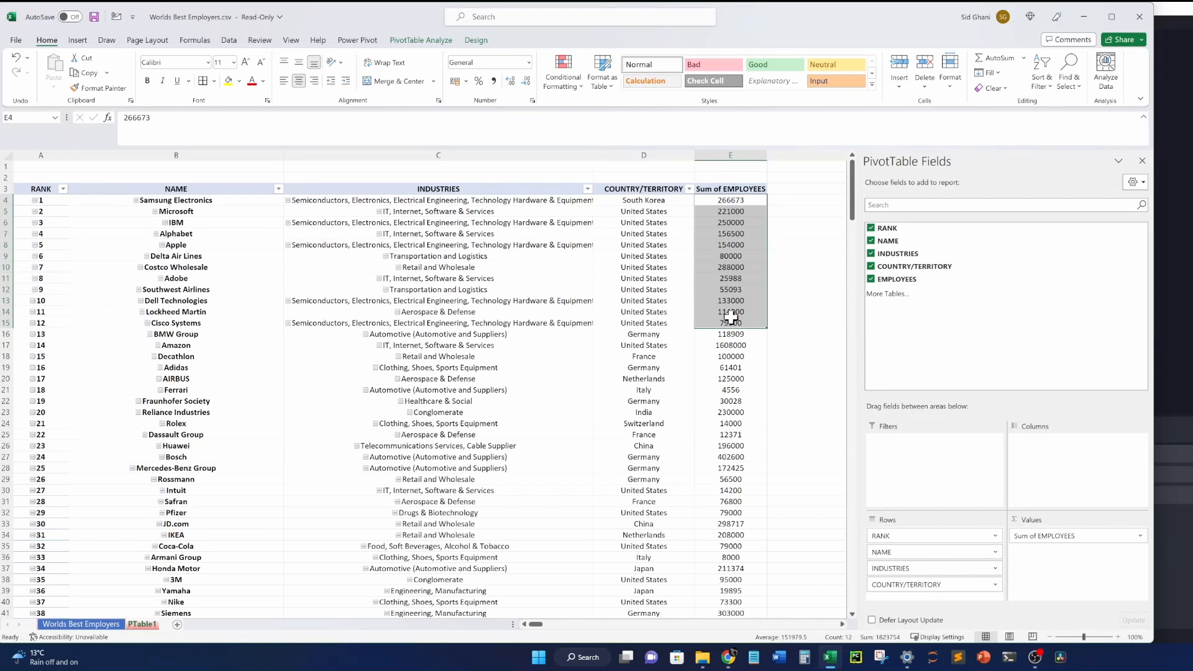
left_click(666, 215)
left_click(664, 345)
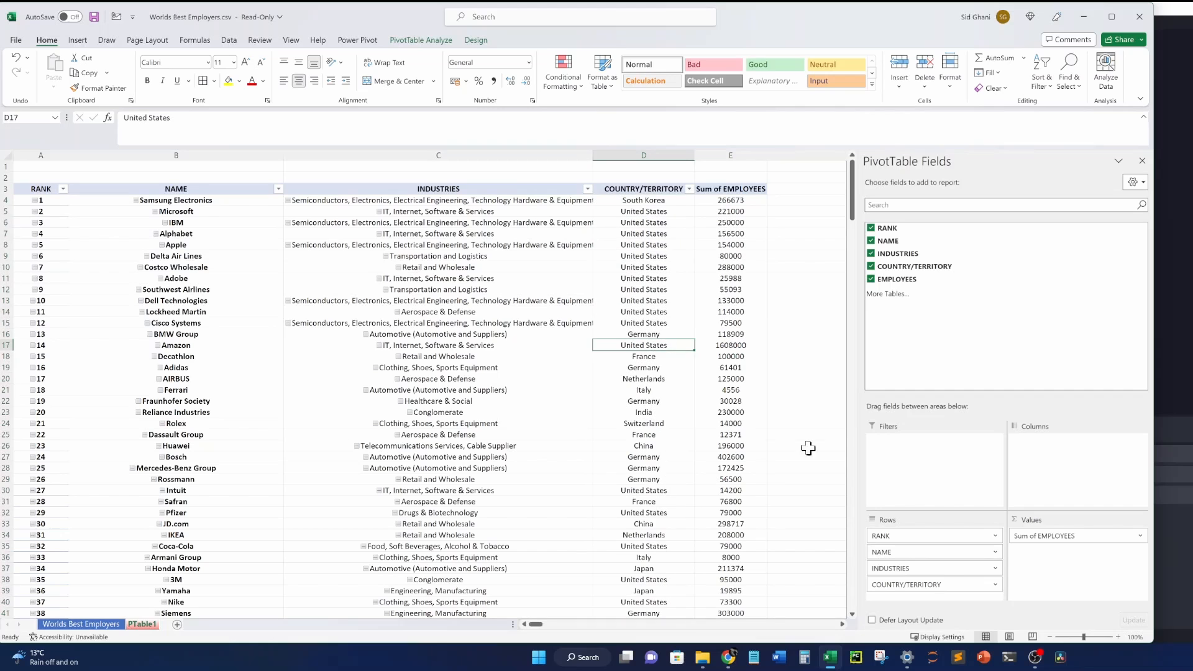
left_click(193, 336)
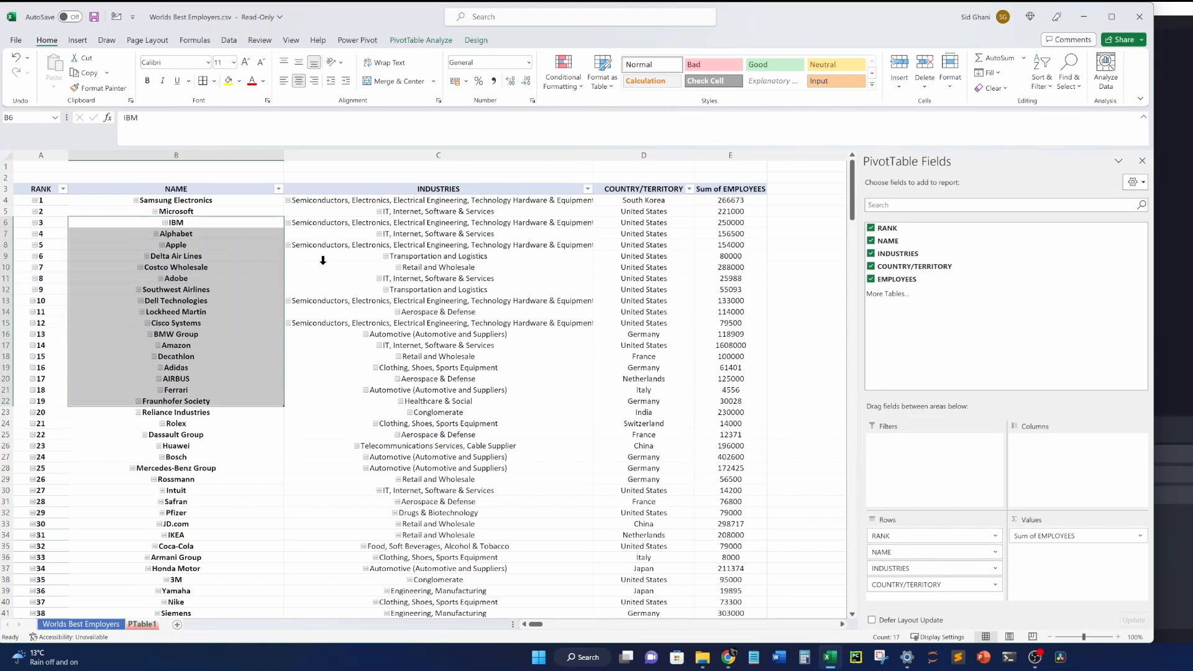
left_click_drag(410, 211, 393, 381)
left_click_drag(55, 235, 67, 340)
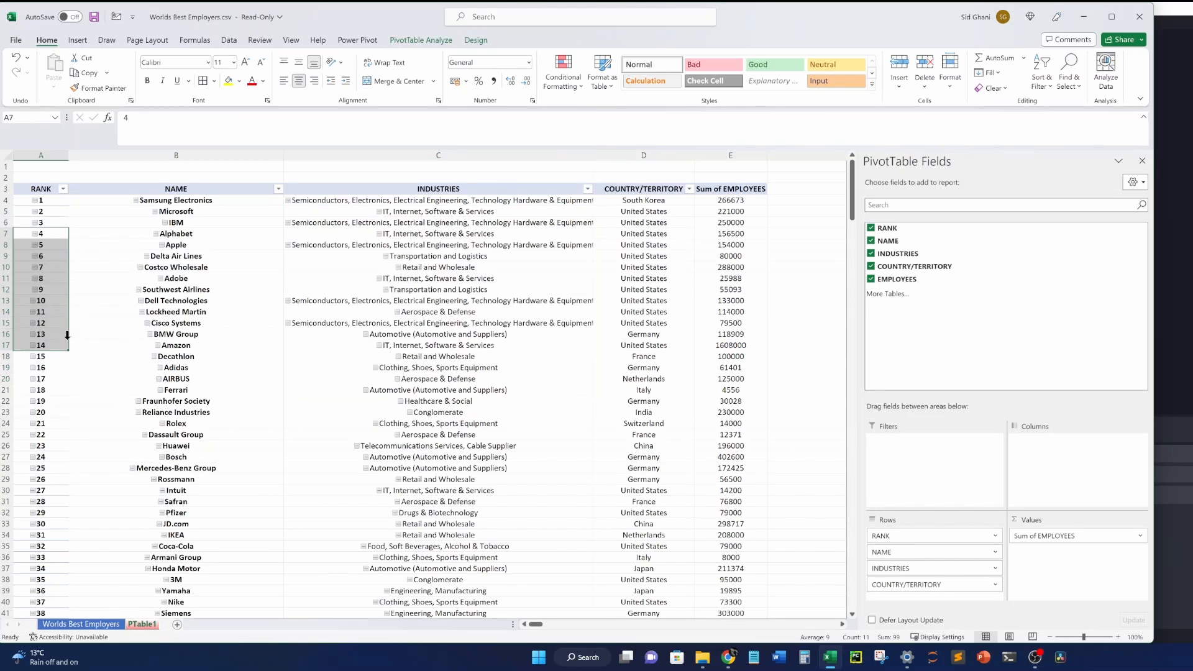
left_click(597, 267)
left_click(550, 258)
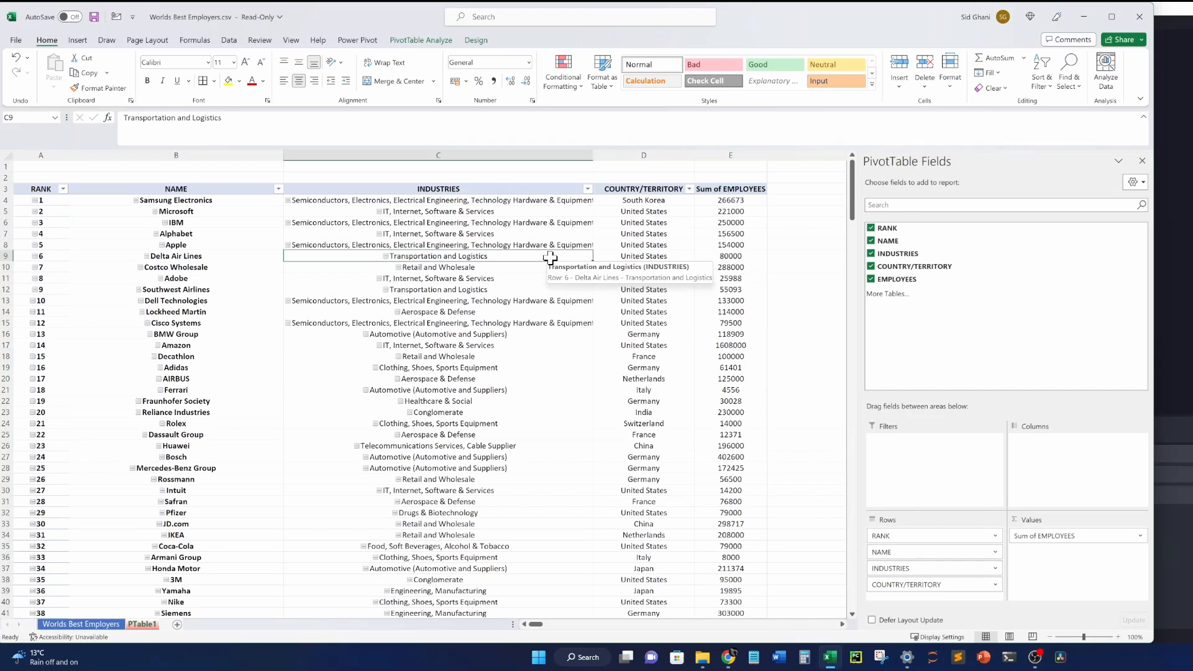
left_click_drag(650, 247, 641, 398)
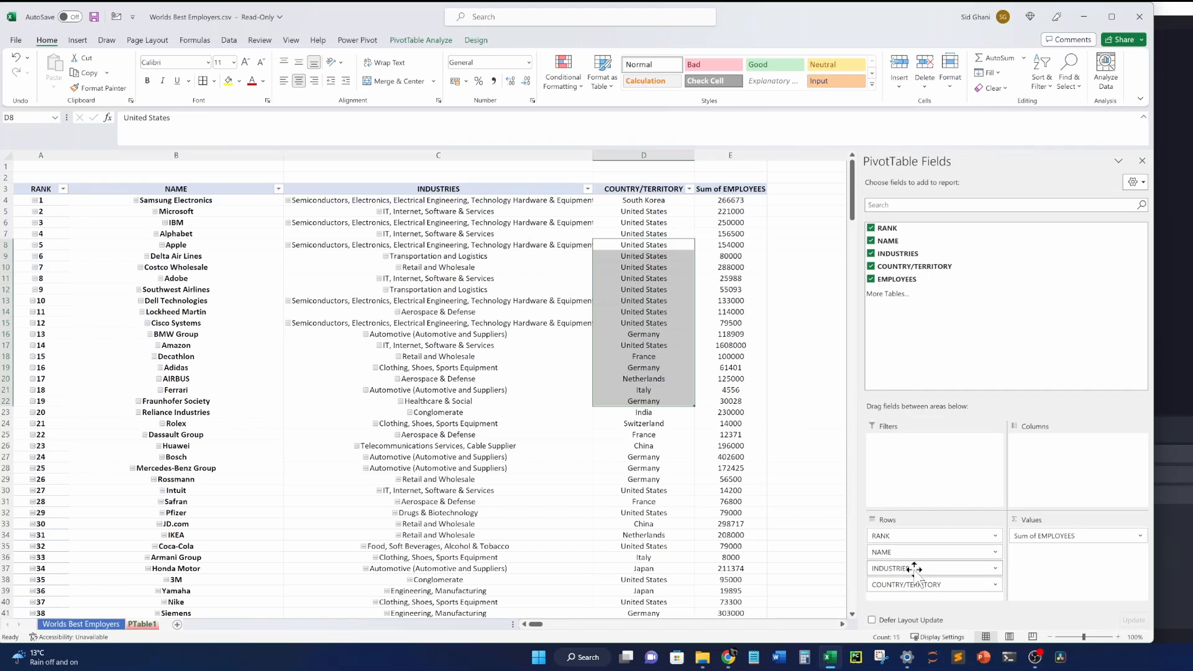
left_click_drag(913, 568, 909, 351)
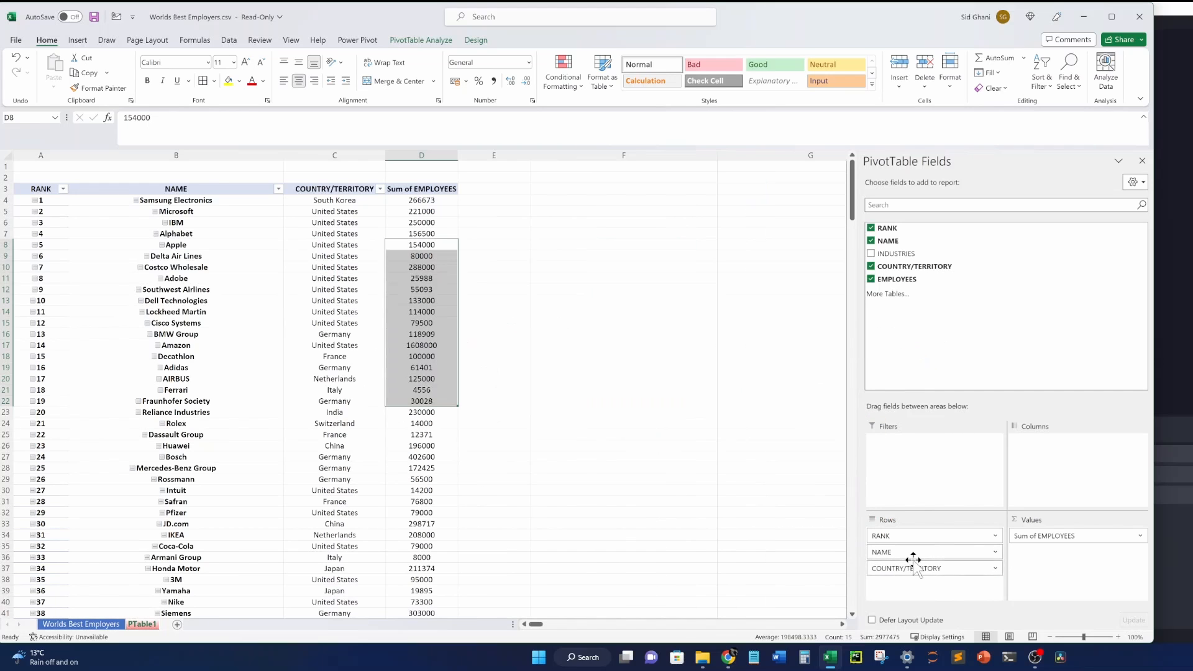
Remove NAME and RANK from Rows, leaving employee totals by COUNTRY/TERRITORY only.
left_click_drag(900, 551, 913, 397)
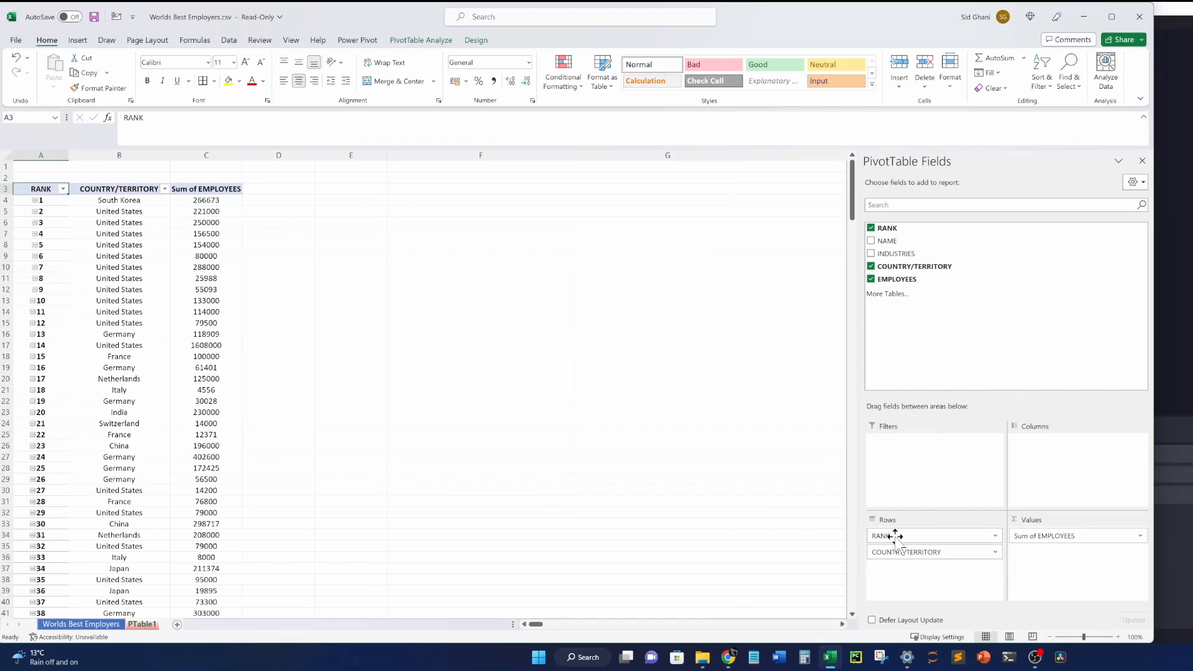
left_click_drag(895, 536, 928, 341)
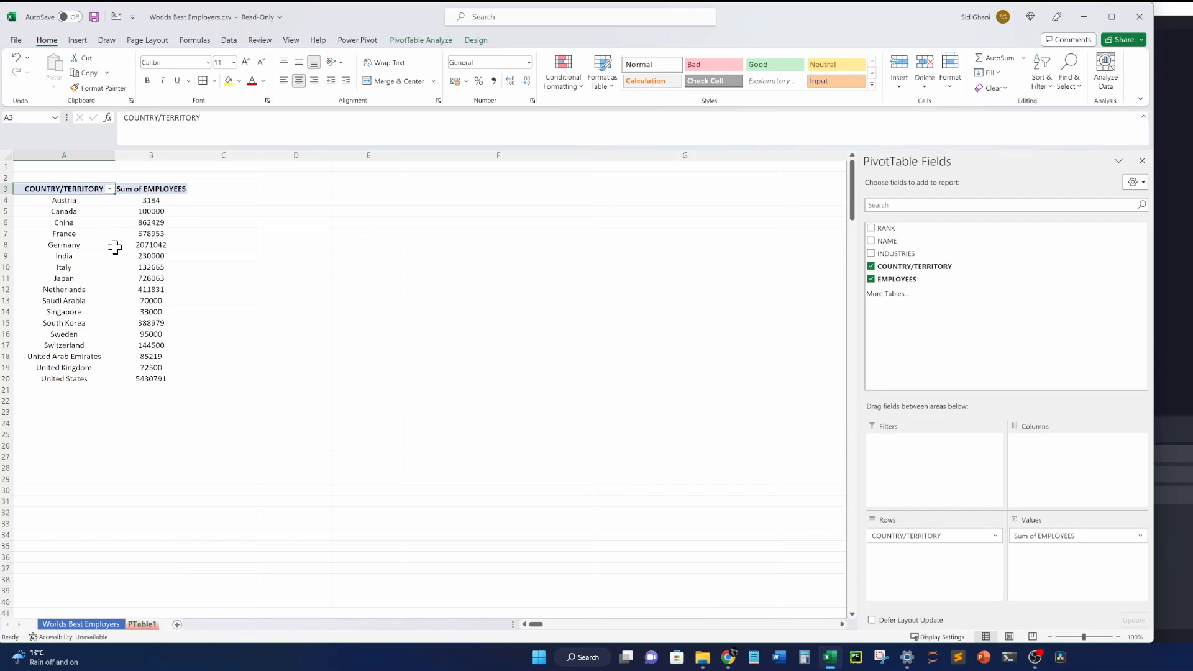
mouse_move(117, 246)
Apply Comma Style with zero decimals to the employee totals in B4:B20.
left_click_drag(161, 200, 143, 378)
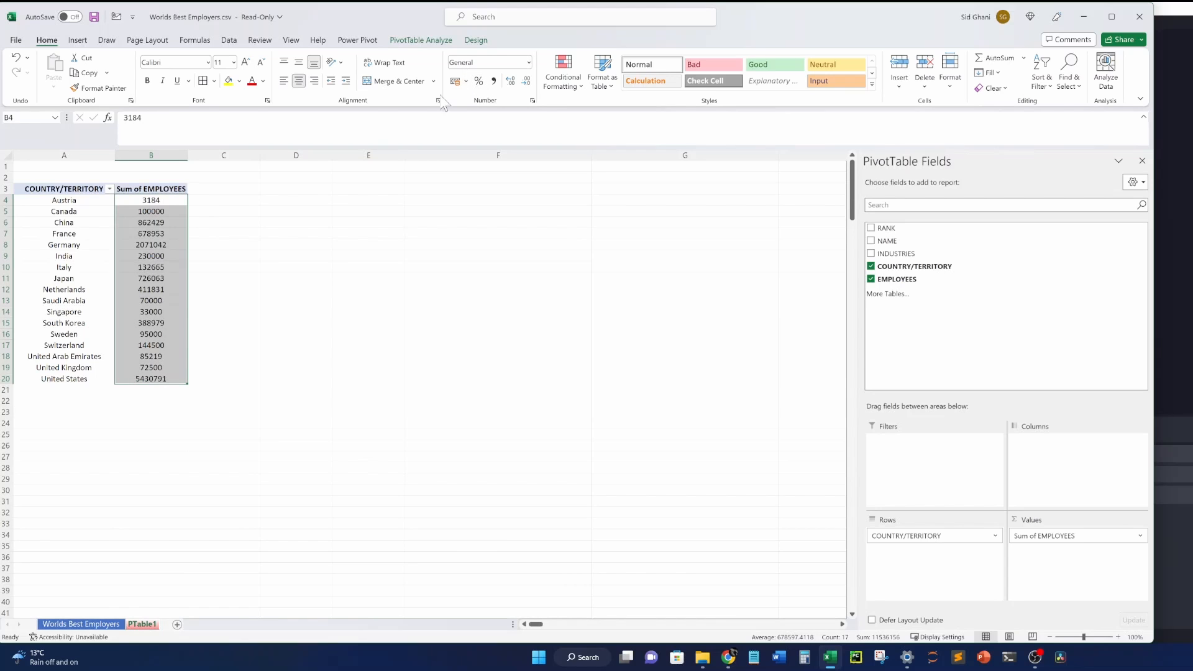
left_click(494, 81)
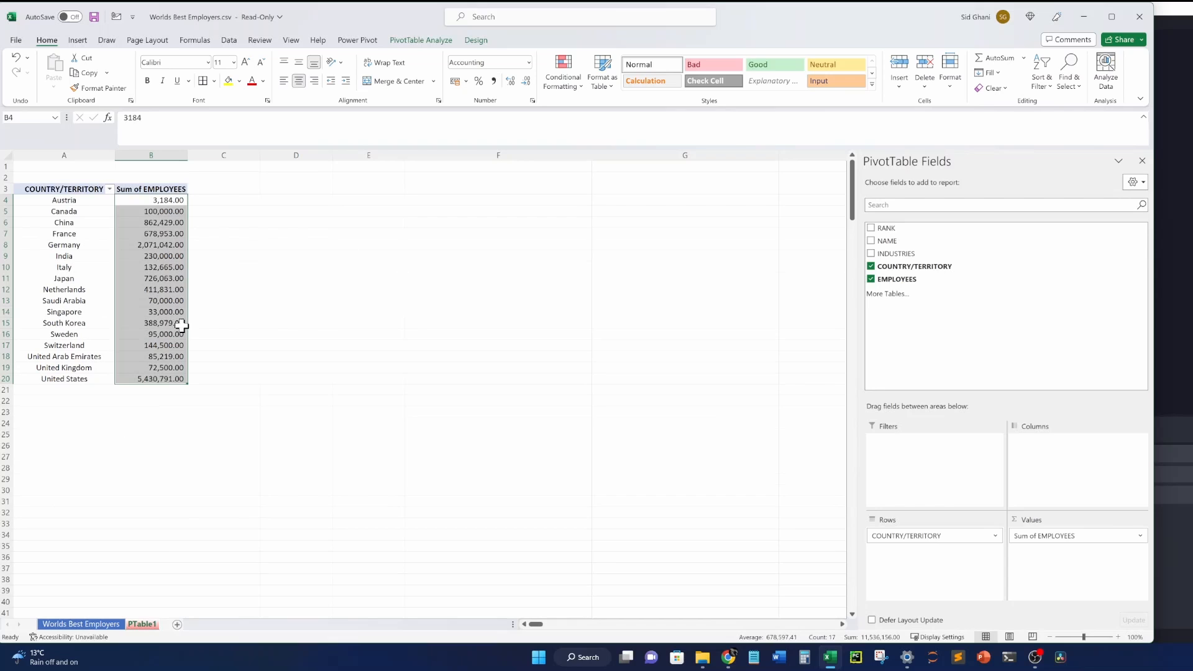
left_click(528, 82)
left_click(527, 82)
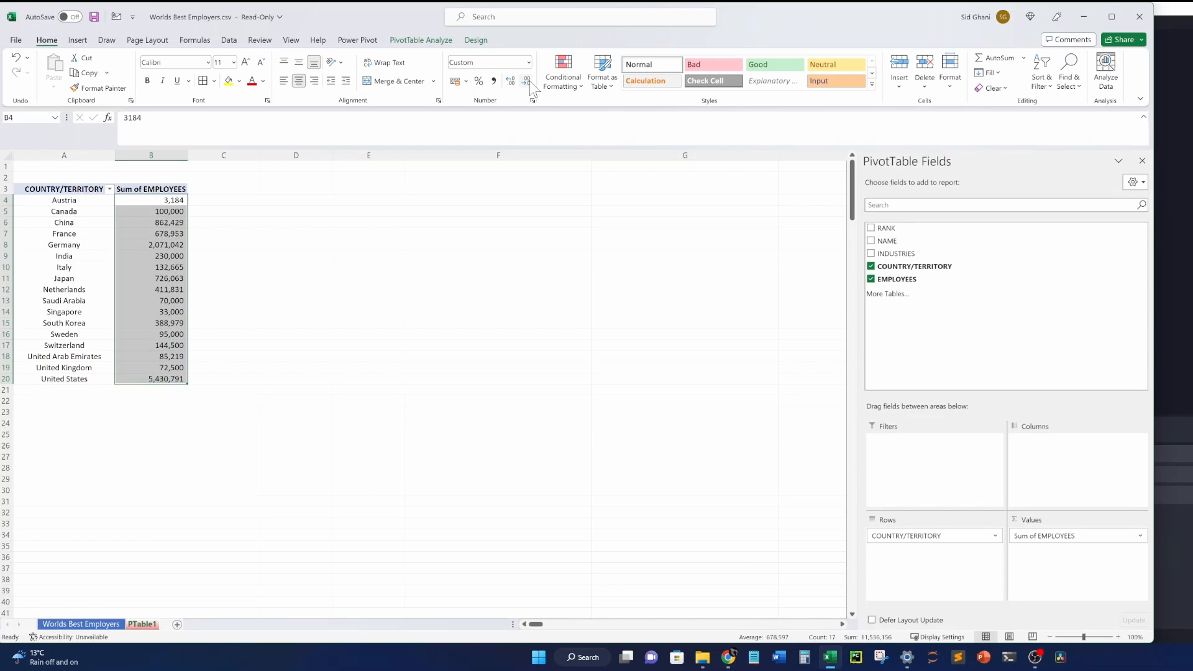
left_click(142, 290)
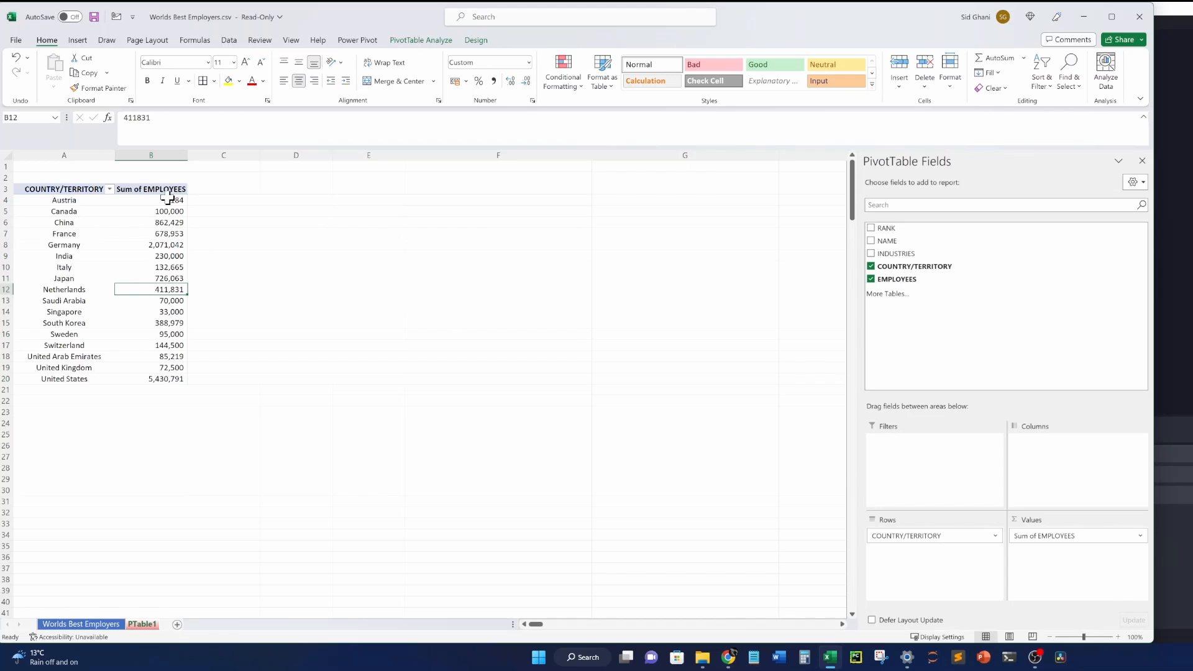
left_click_drag(62, 200, 145, 373)
left_click(231, 323)
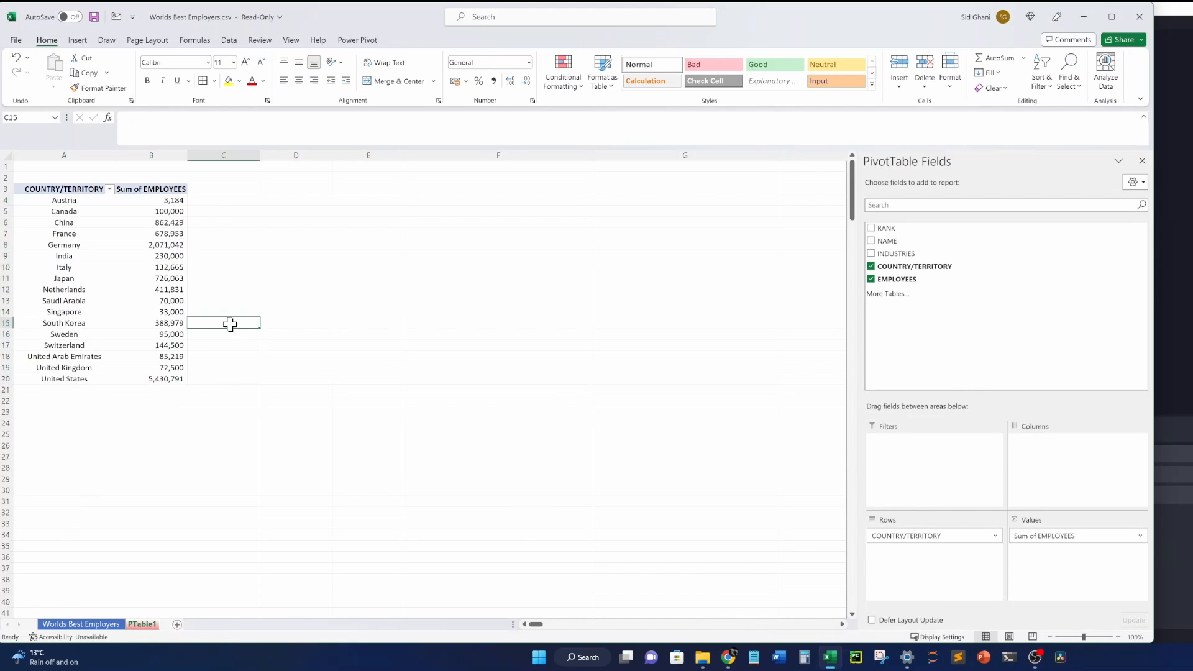
left_click(120, 267)
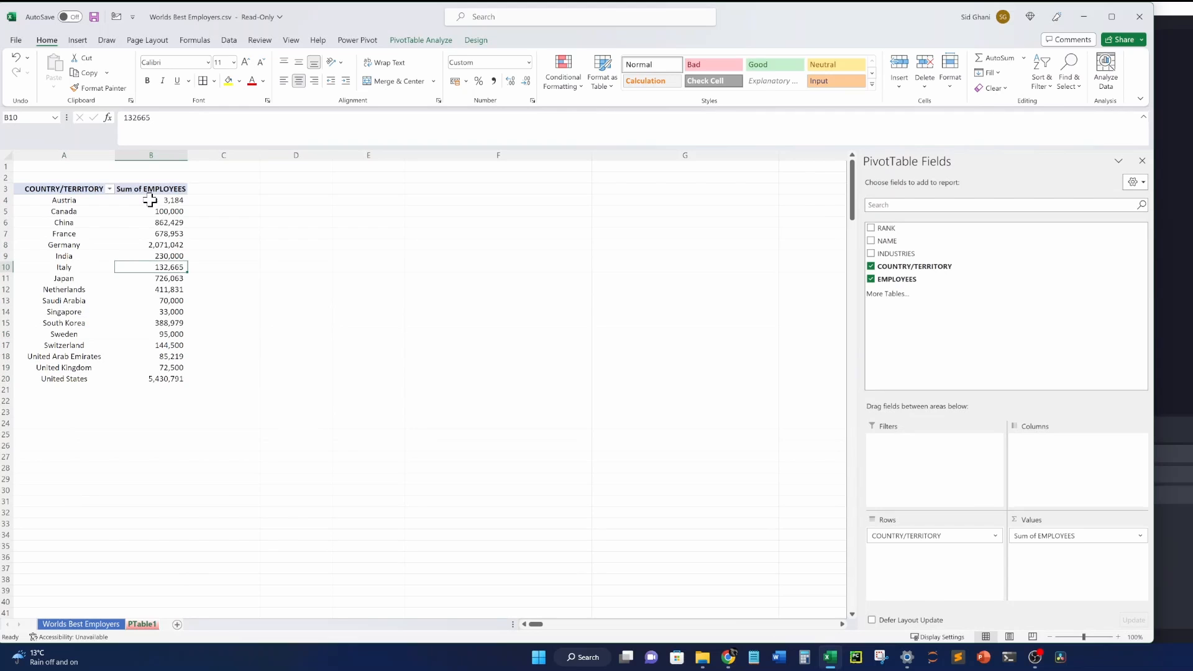
left_click(109, 189)
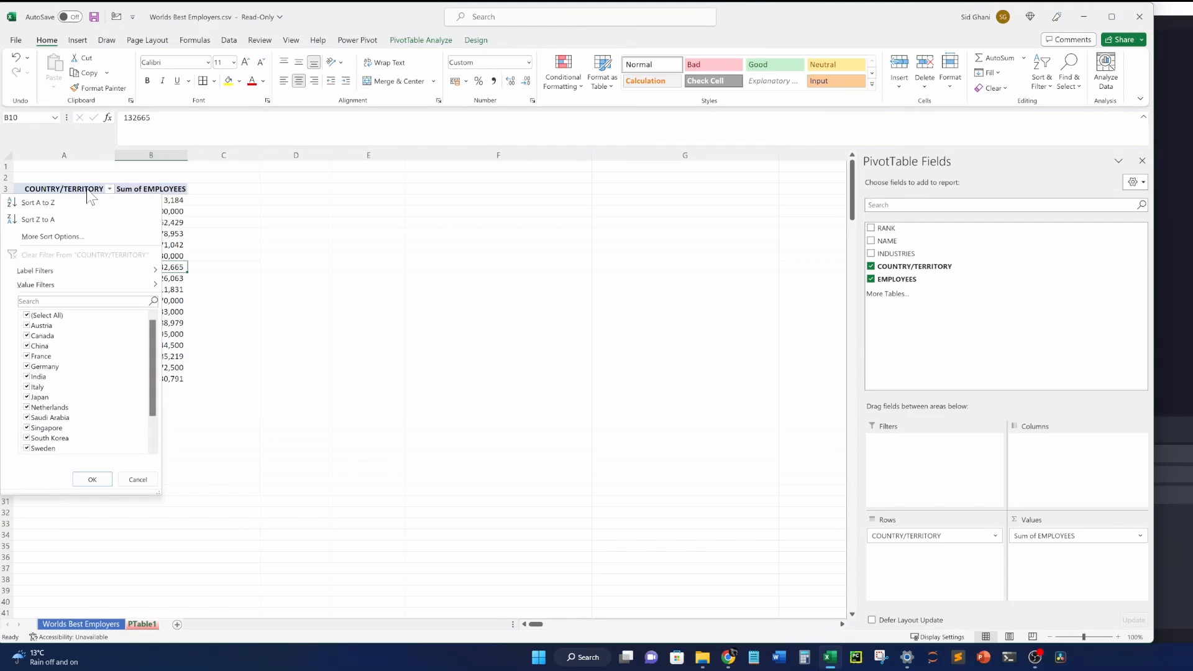
Sort the countries descending by Sum of EMPLOYEES.
mouse_move(68, 289)
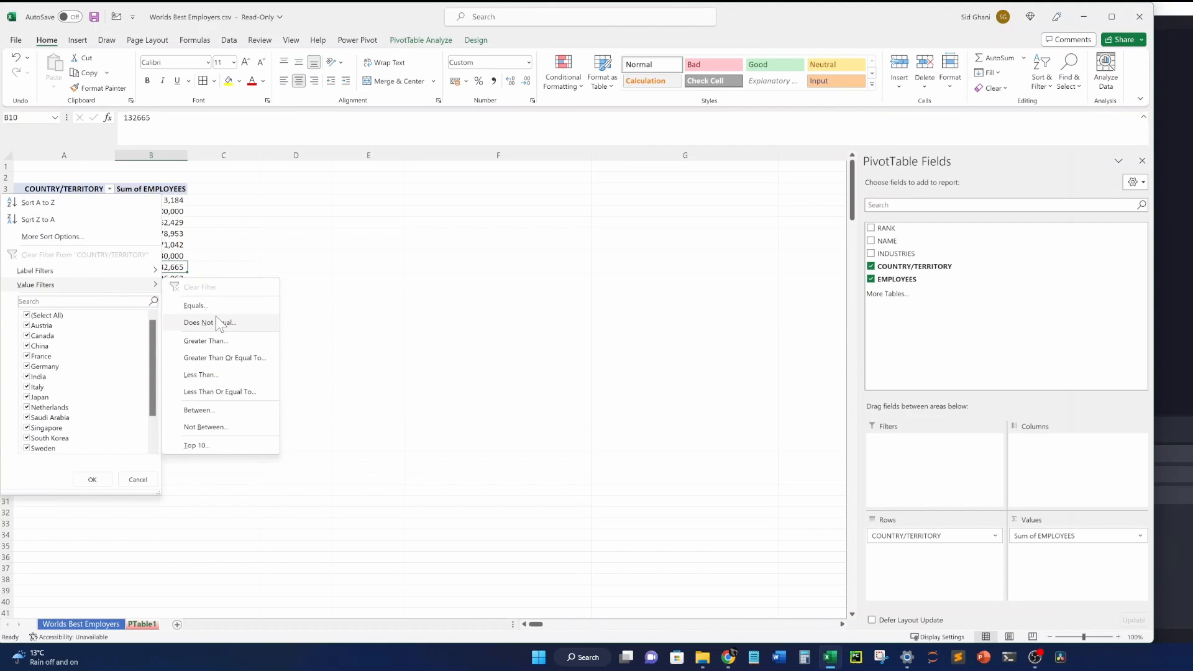
left_click(56, 236)
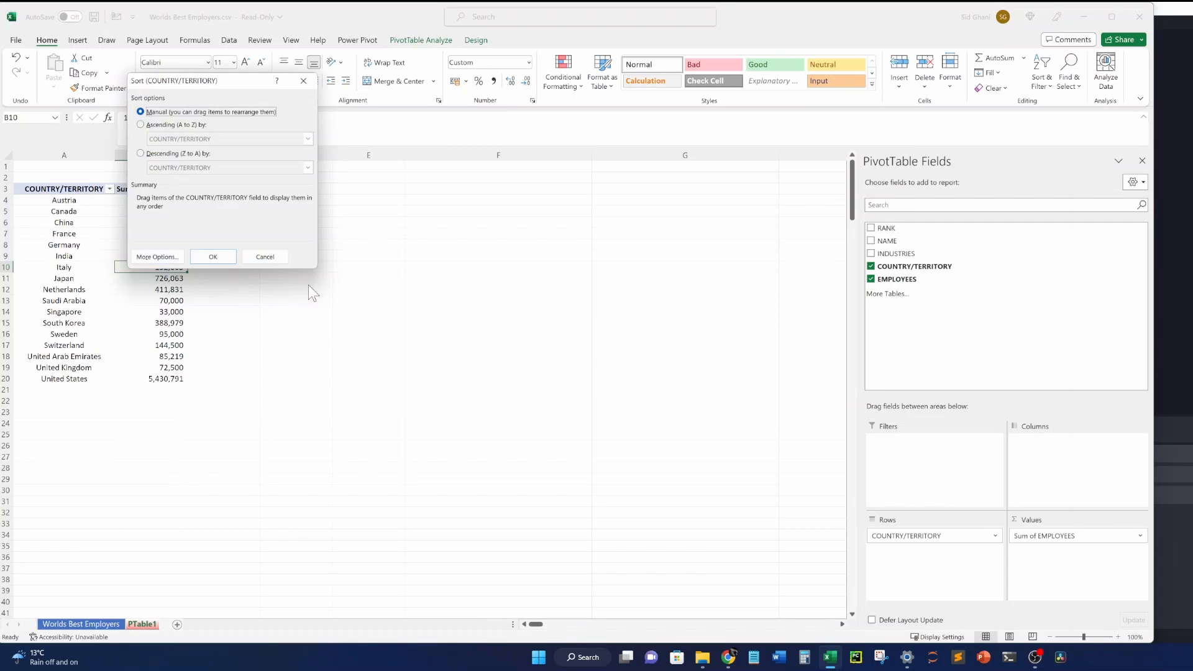
left_click(165, 125)
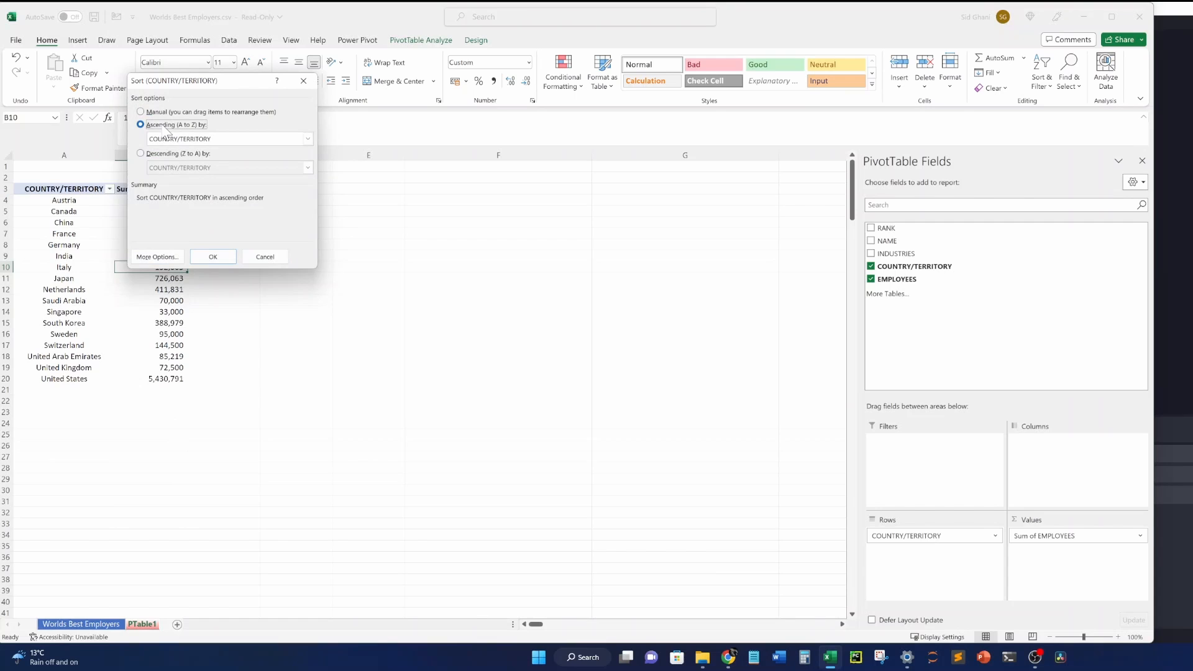
left_click(167, 153)
left_click(178, 167)
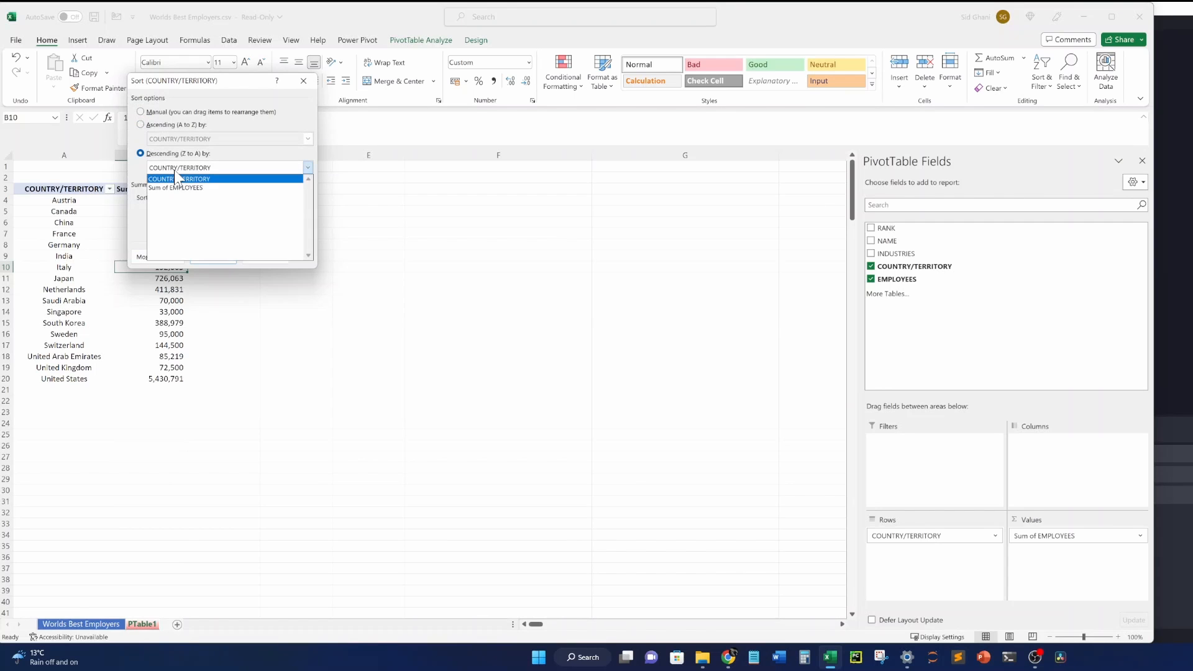
left_click(181, 188)
left_click(223, 258)
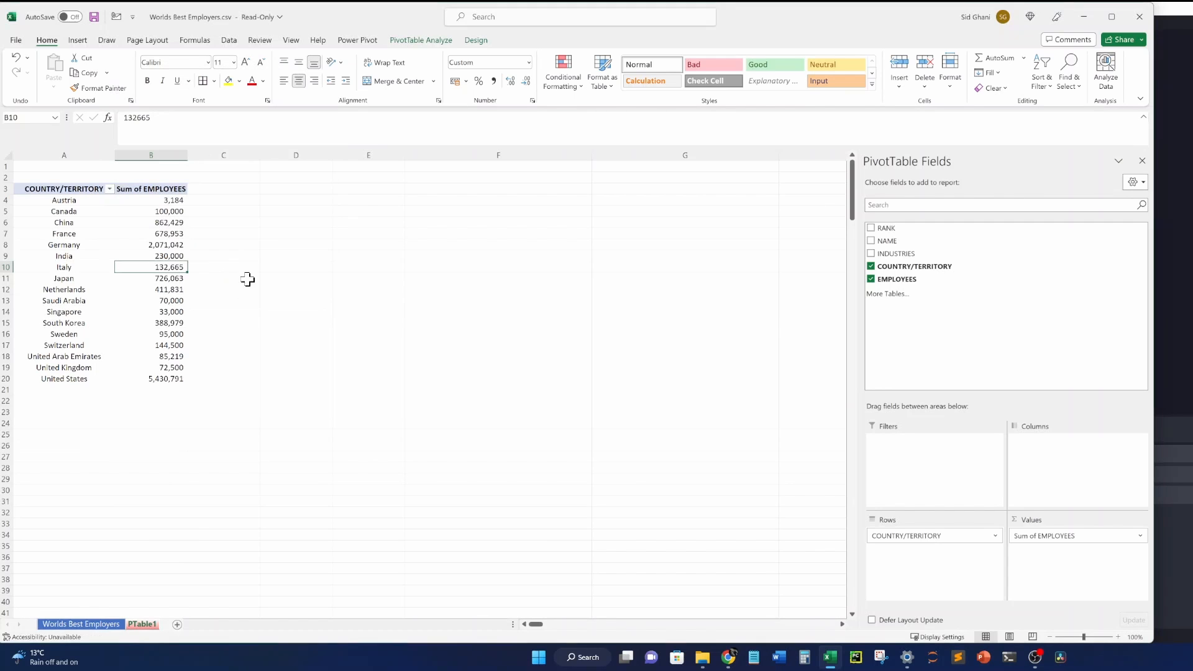
left_click(176, 245)
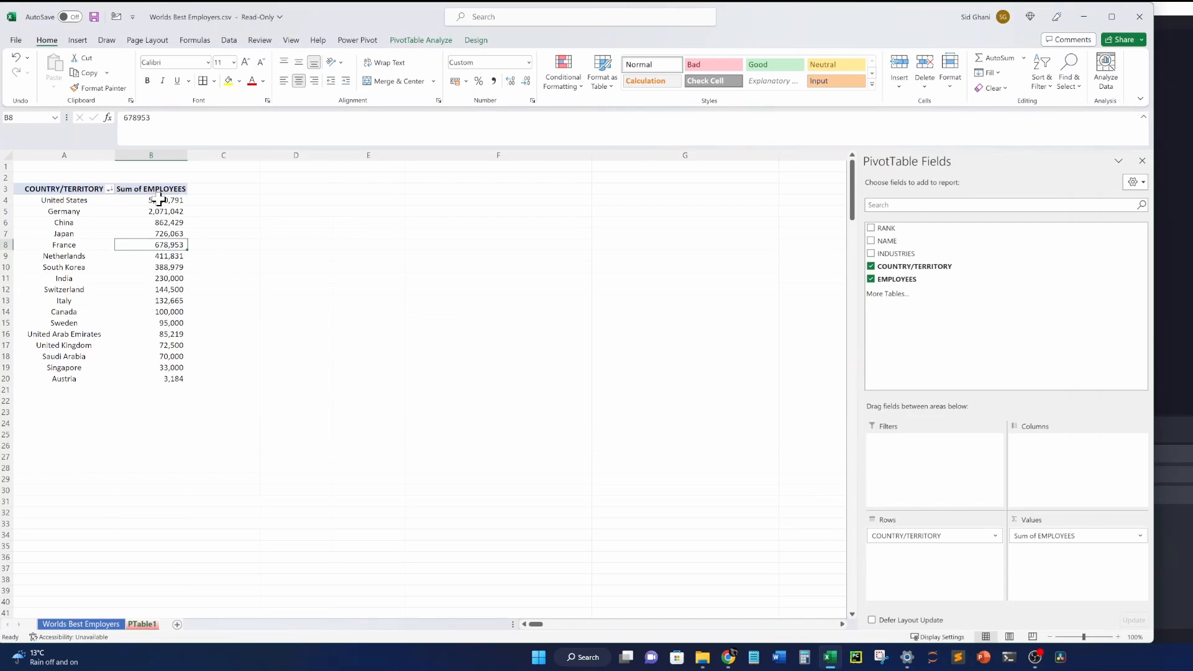
Check the sorted totals, from United States at 5,430,791 down to Austria at 3,184.
left_click_drag(156, 200, 59, 370)
left_click(83, 379)
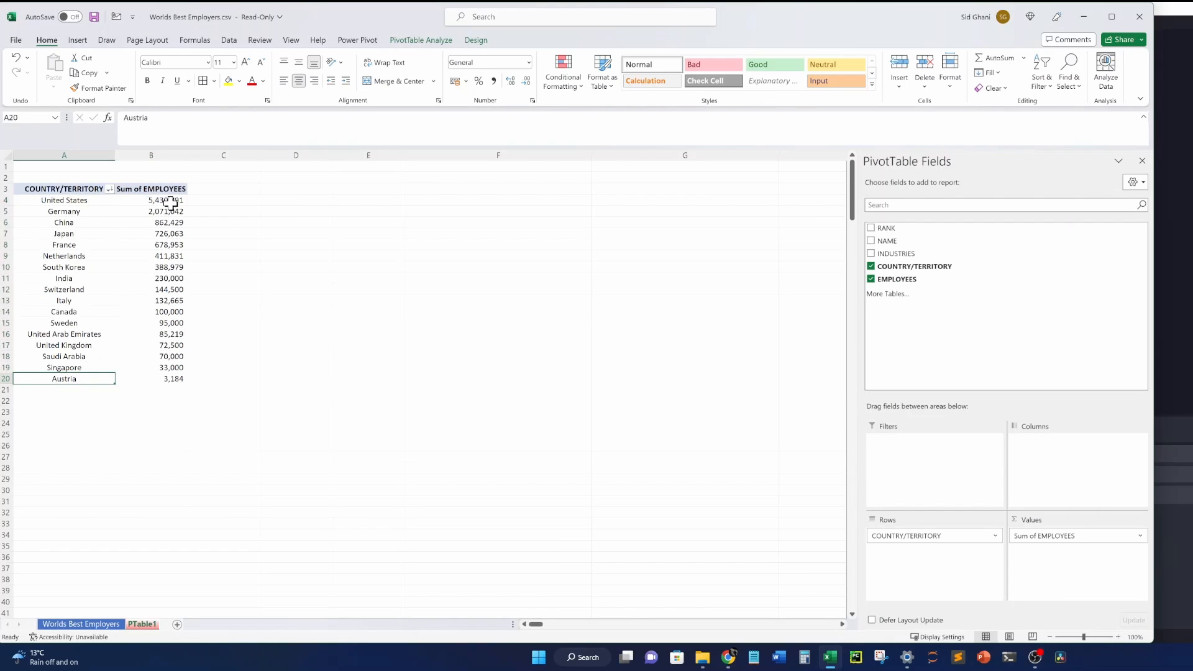
left_click(71, 199)
key("ctrl+shift+Down")
left_click(164, 200)
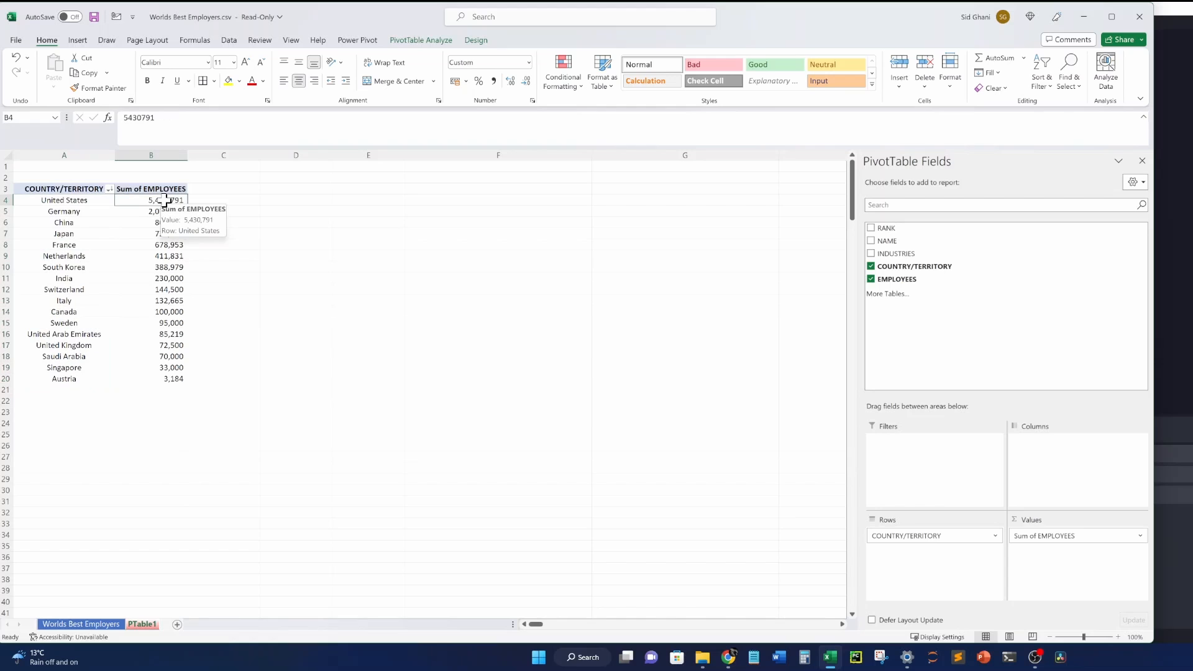
left_click(86, 388)
left_click(155, 378)
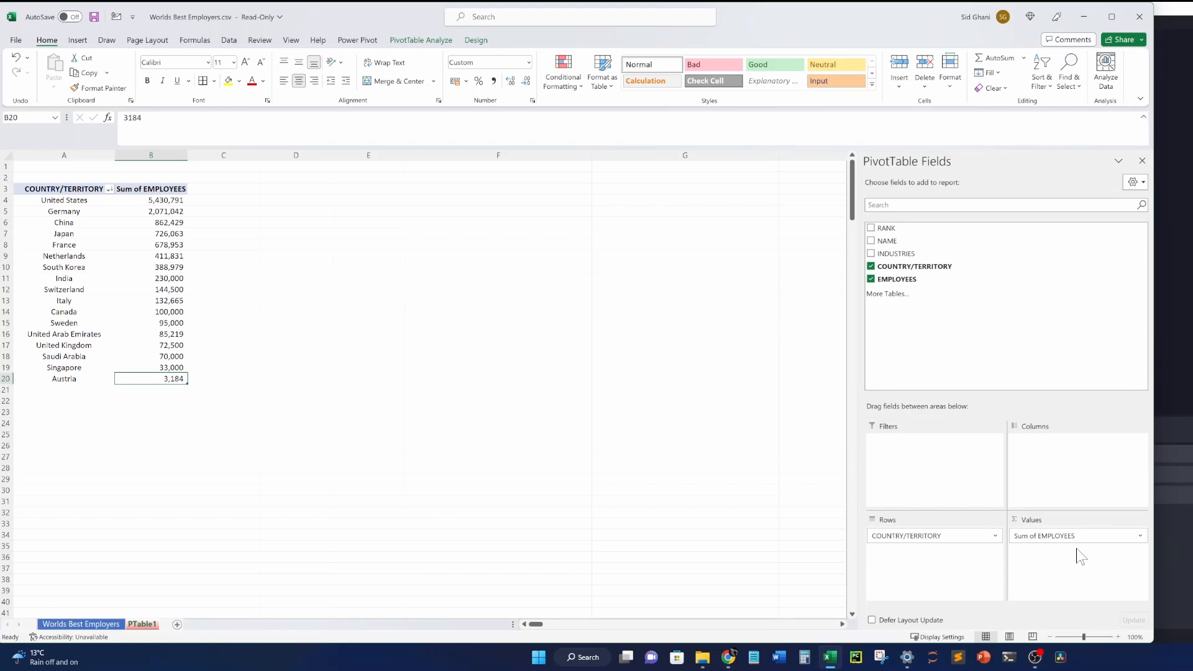
Change the EMPLOYEES value field from Sum to Average in Value Field Settings.
left_click(1140, 536)
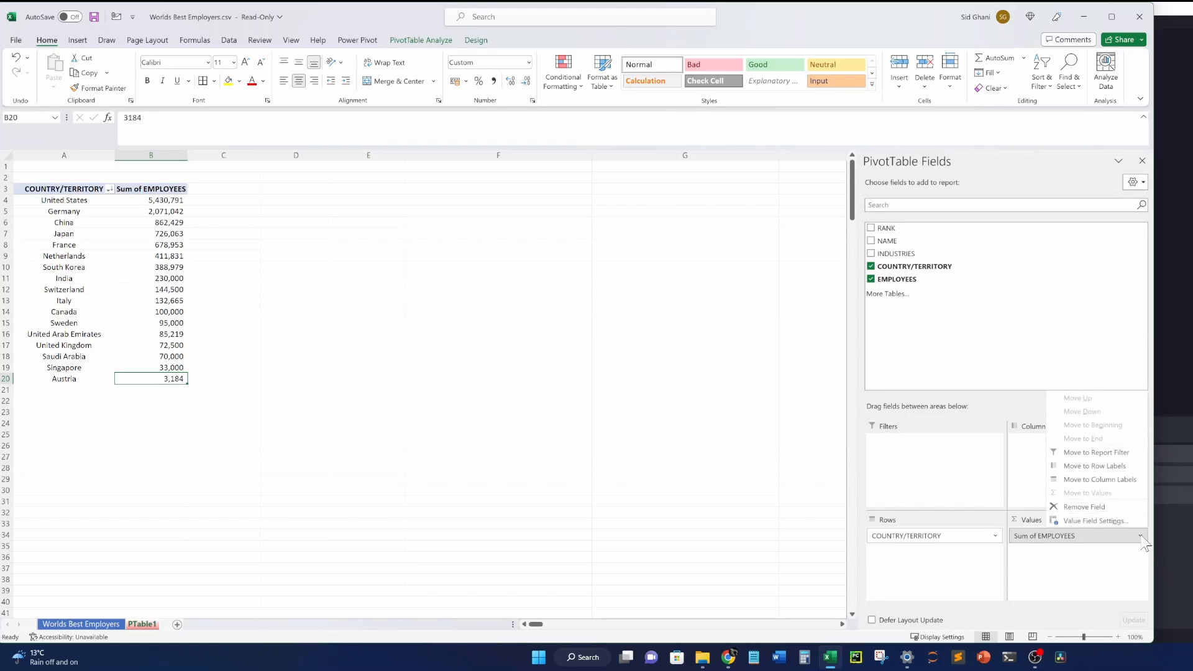
left_click(1123, 547)
left_click(1122, 538)
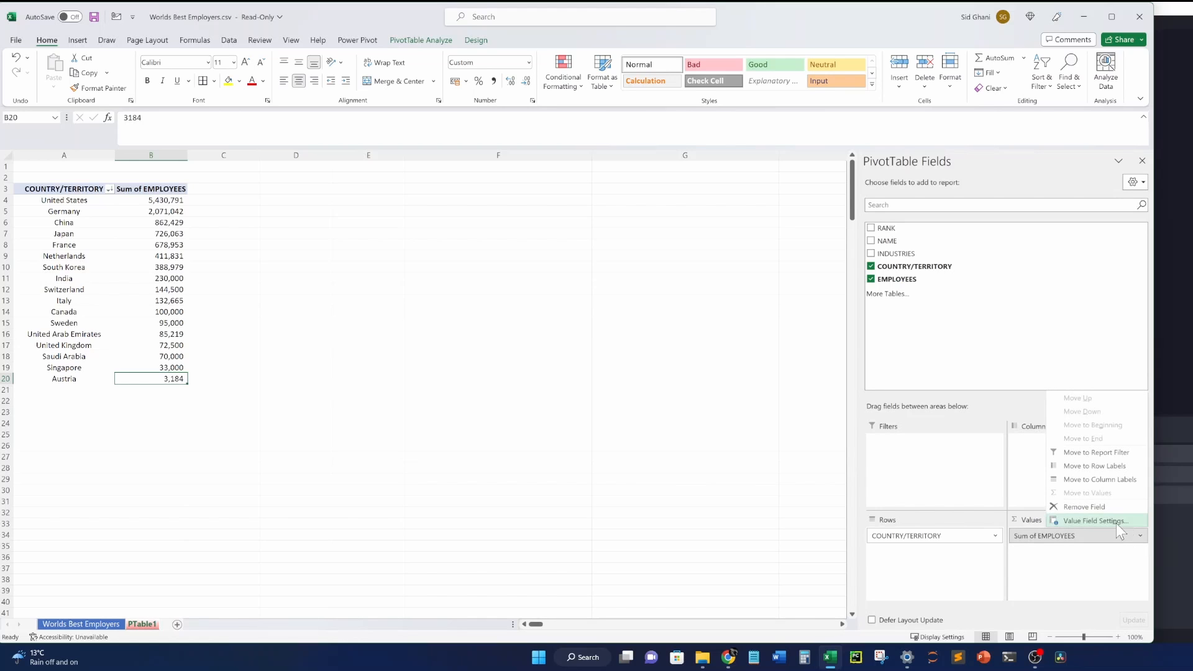
left_click(1115, 521)
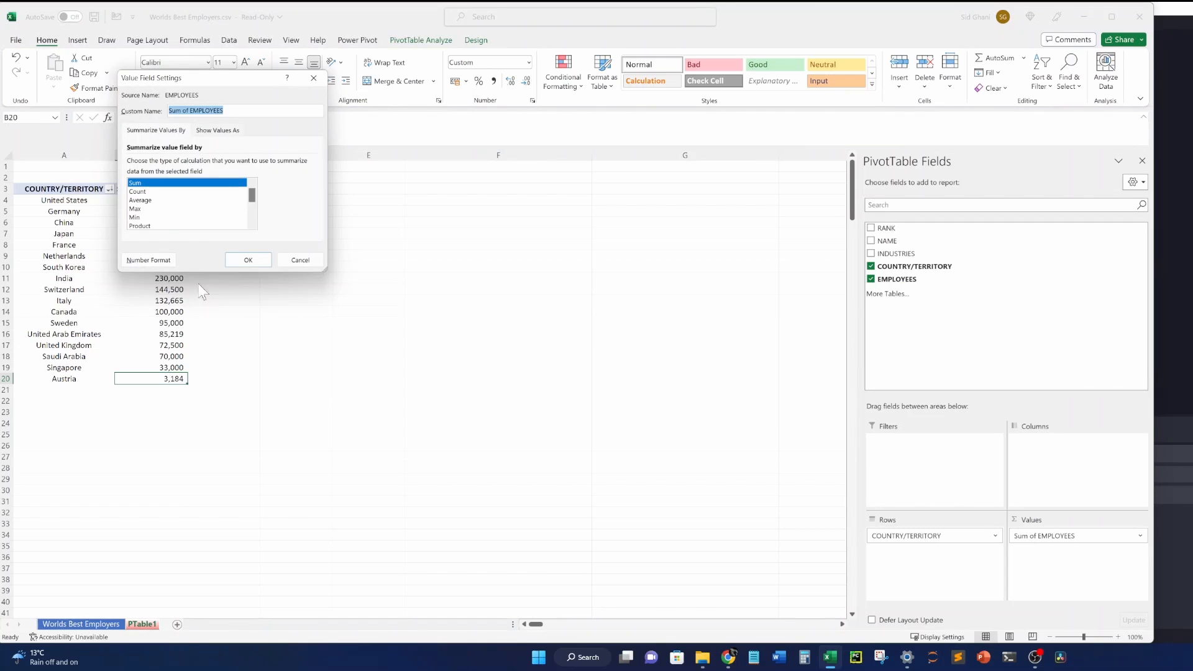
left_click_drag(242, 82, 478, 257)
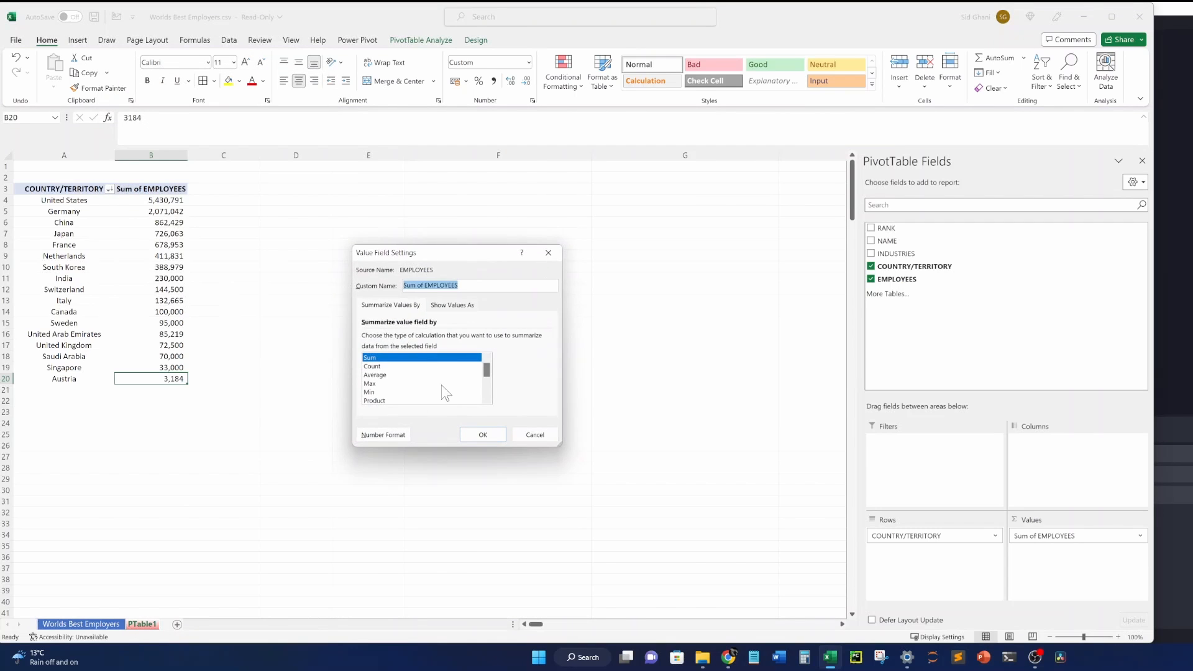
left_click(390, 368)
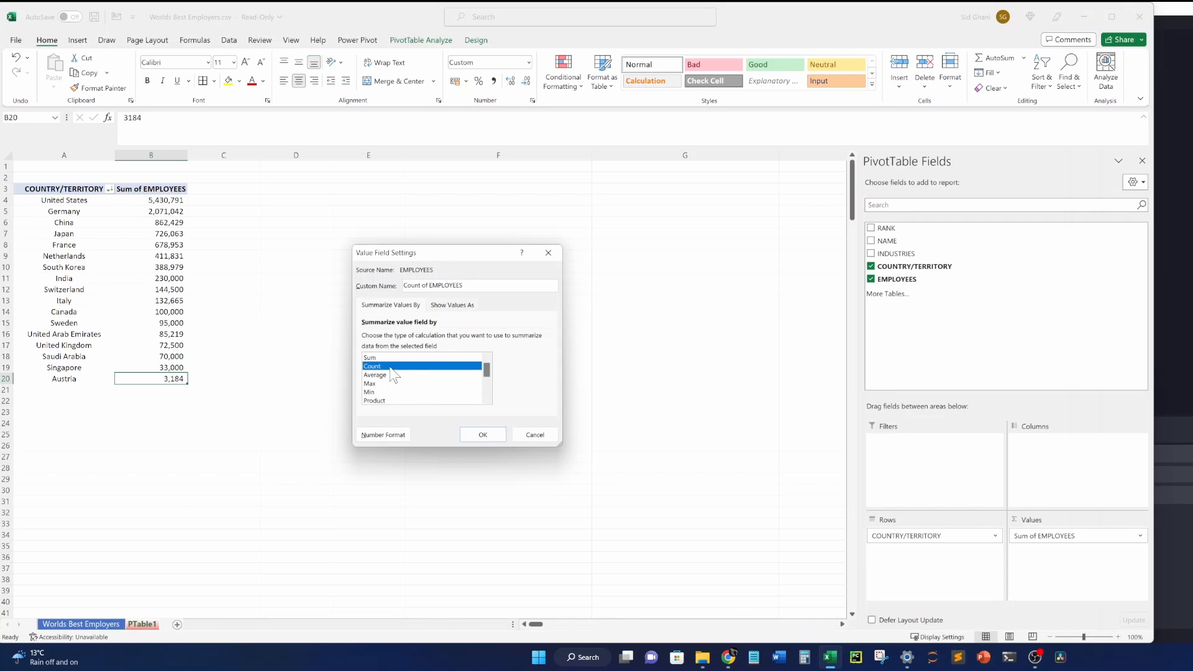
left_click(382, 376)
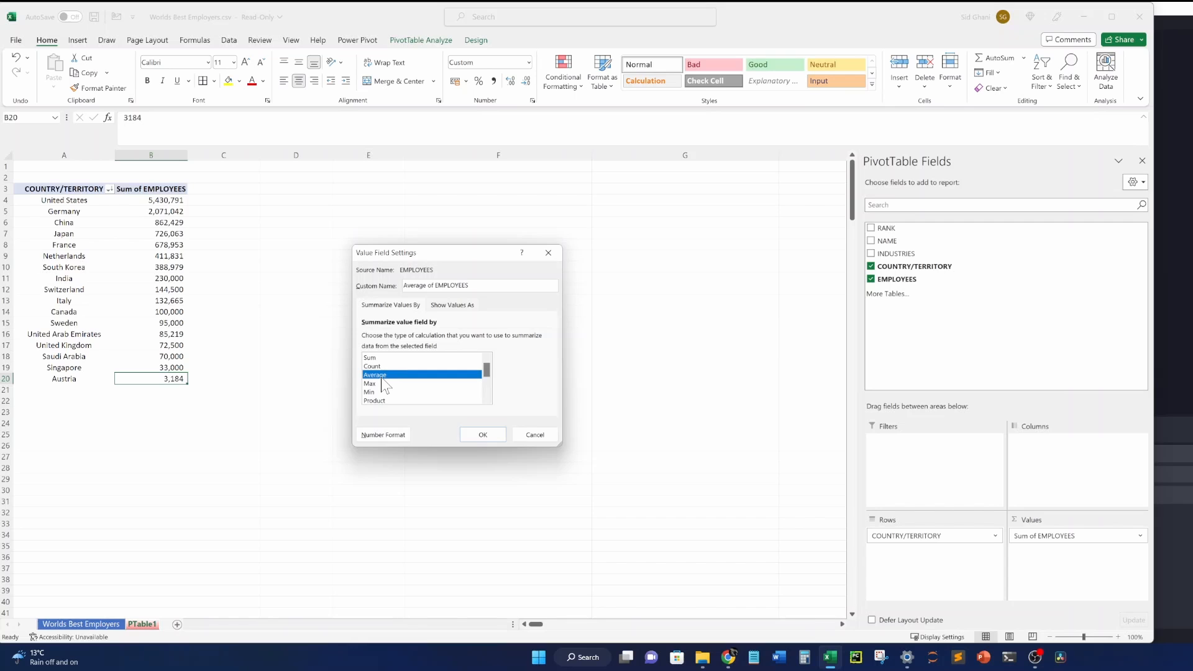
left_click(478, 434)
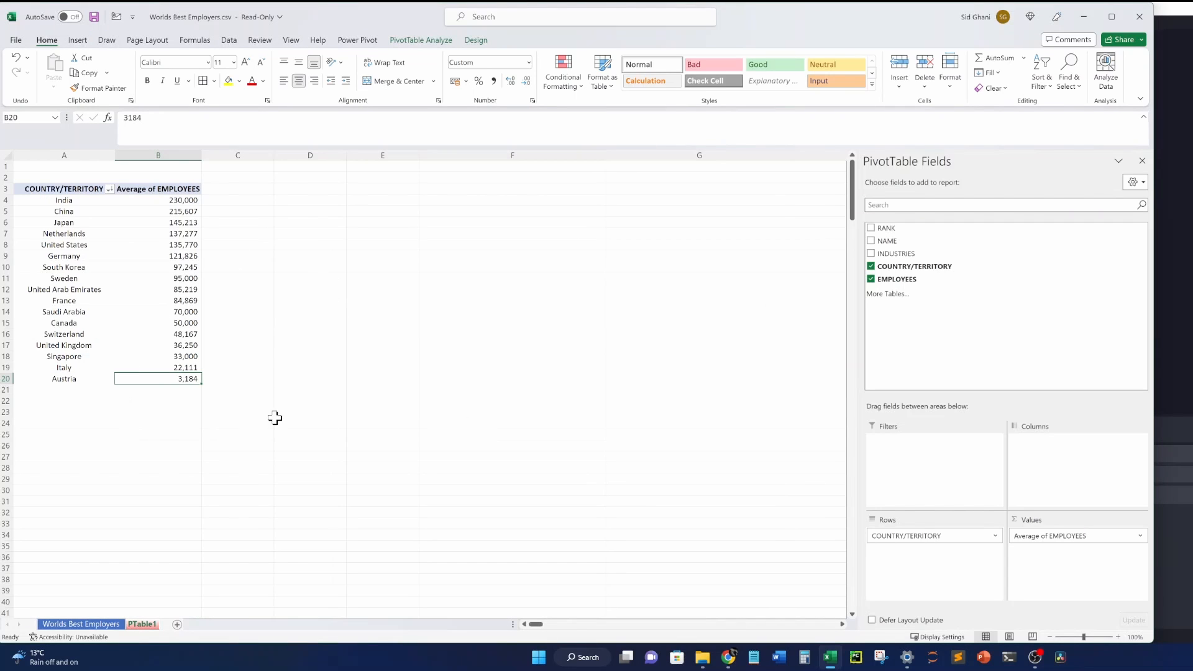
left_click(156, 246)
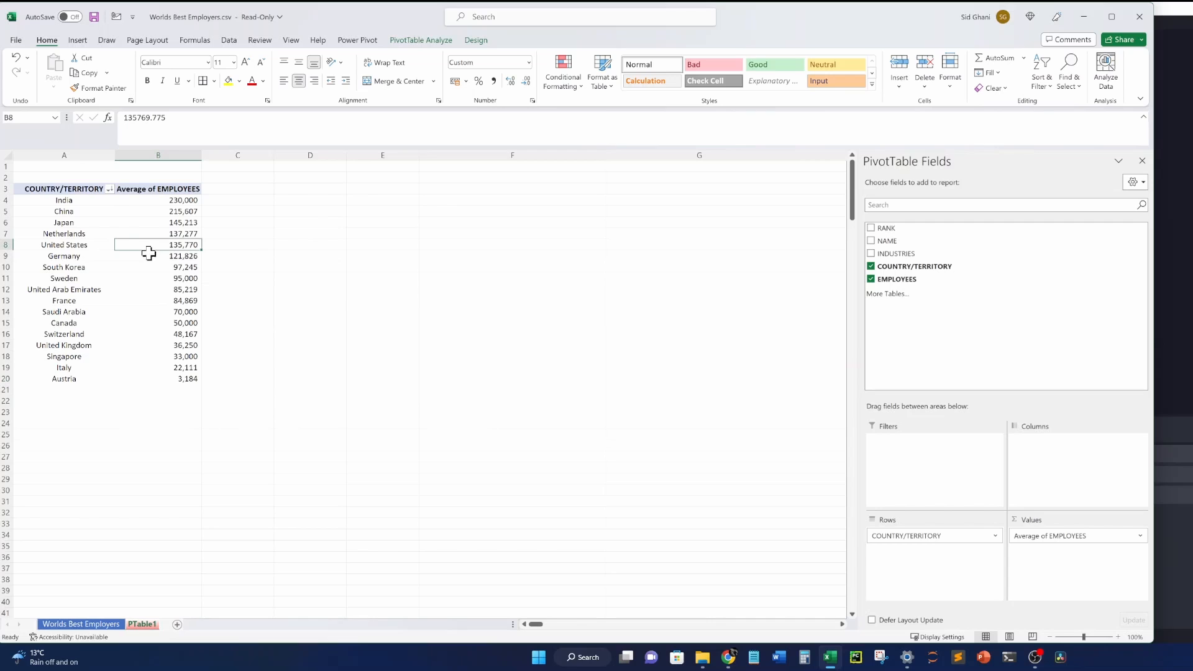
left_click(82, 201)
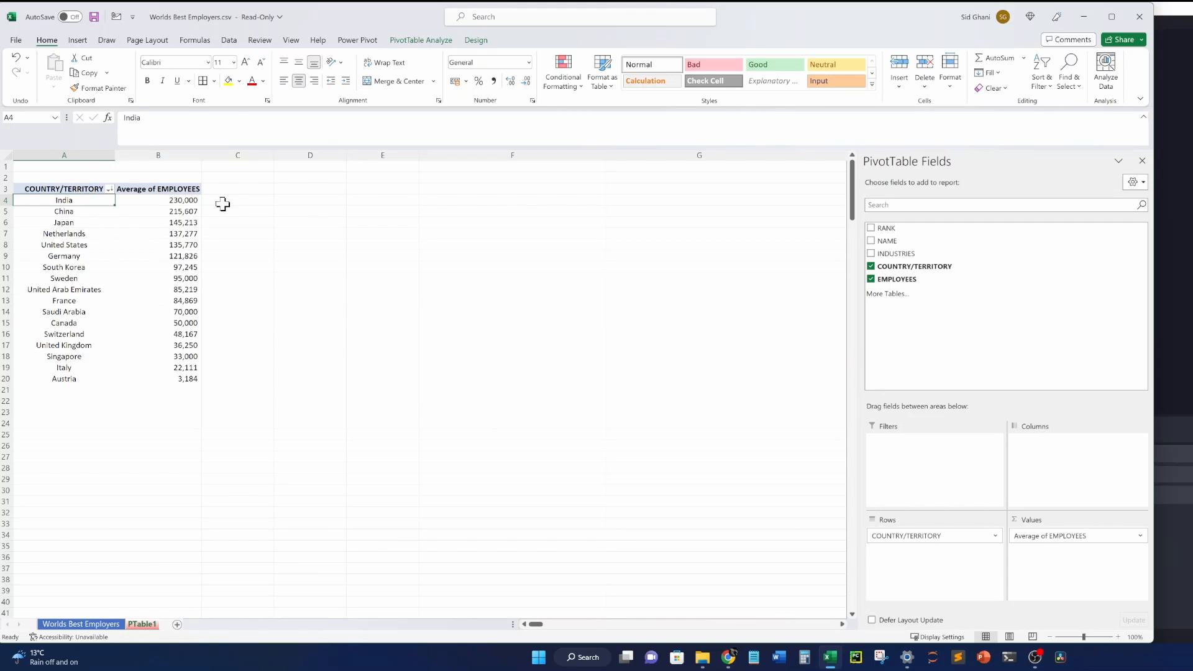
left_click(186, 201)
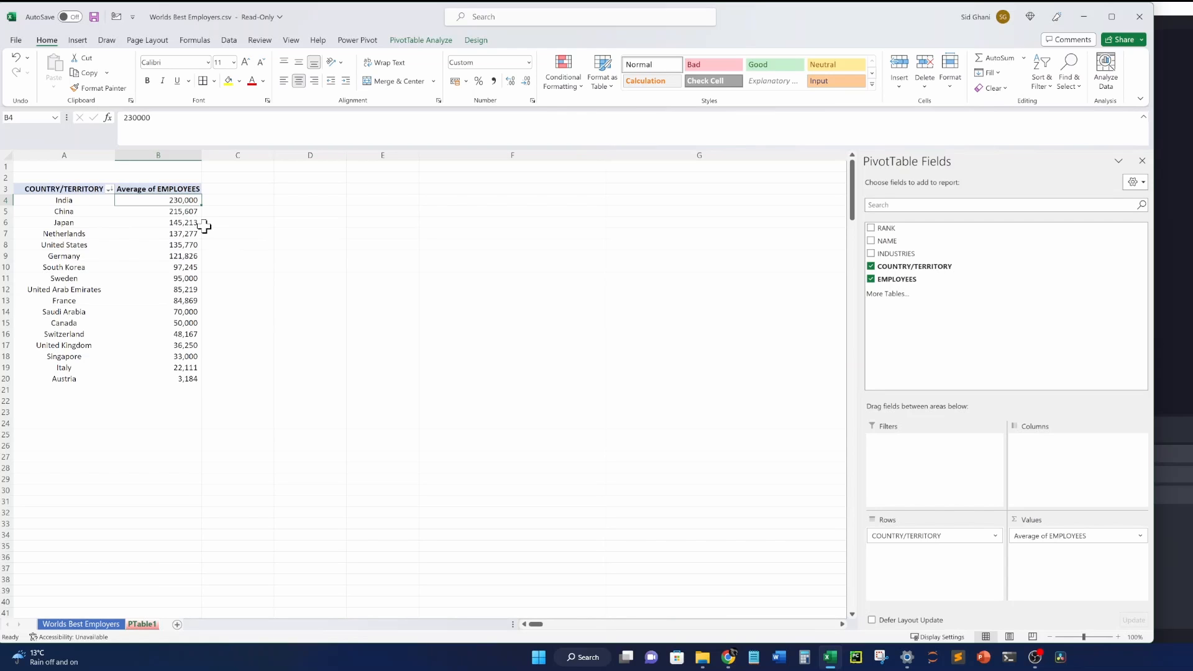
left_click(80, 200)
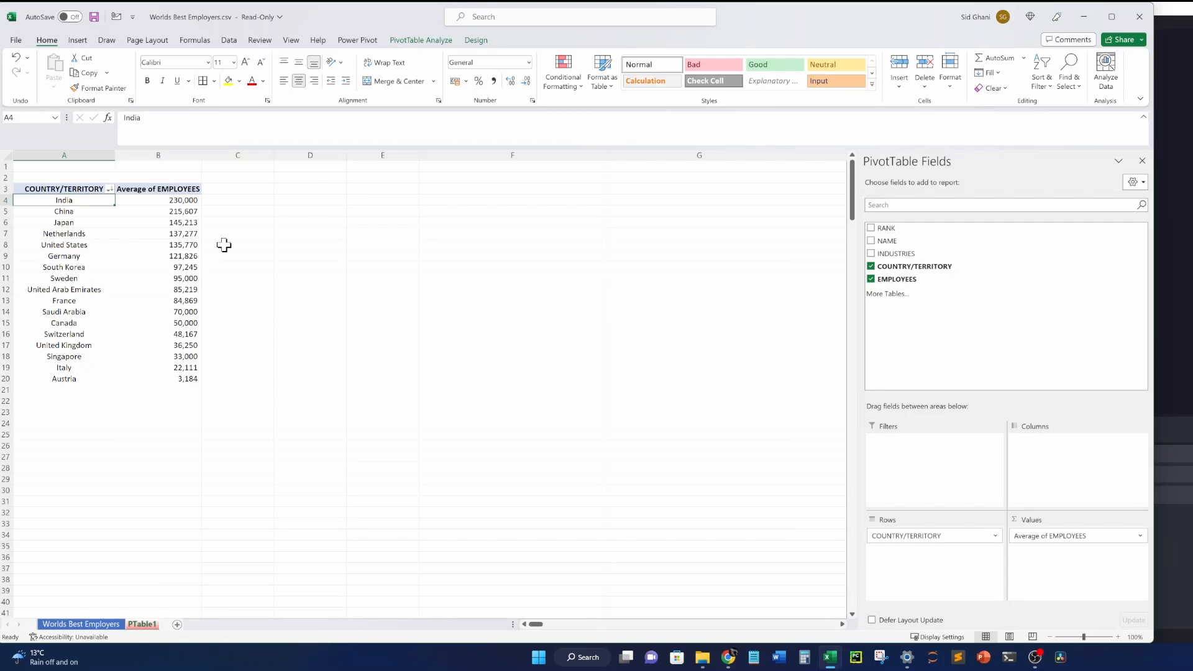
left_click(189, 244)
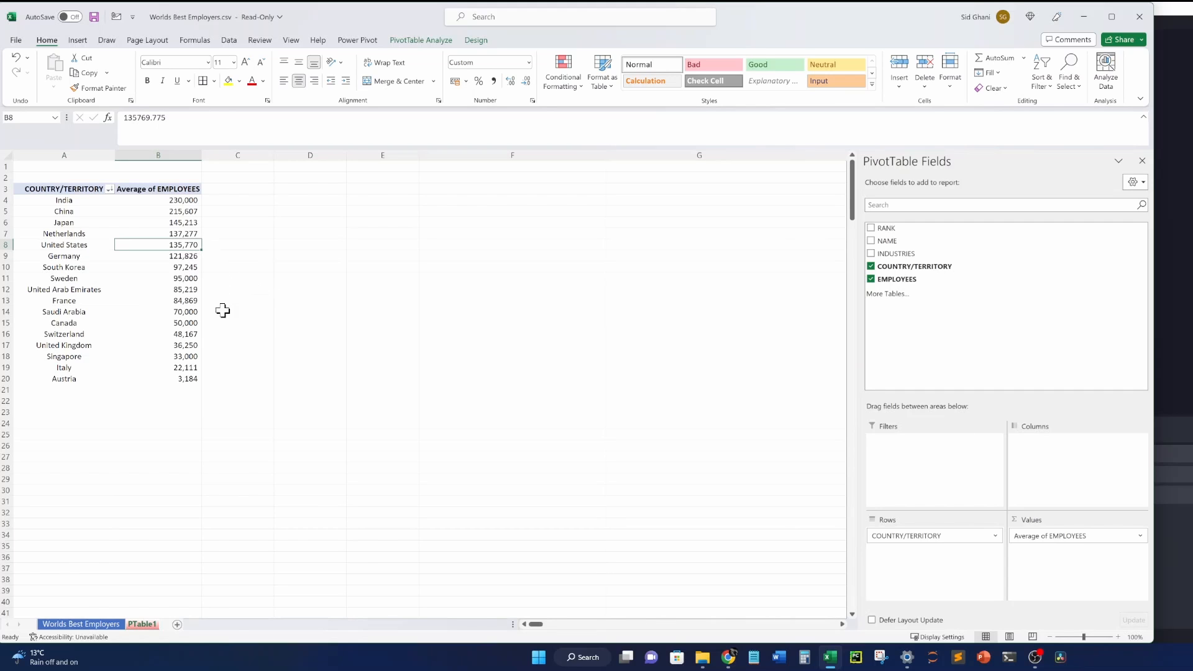
left_click_drag(276, 243, 261, 241)
left_click(179, 214)
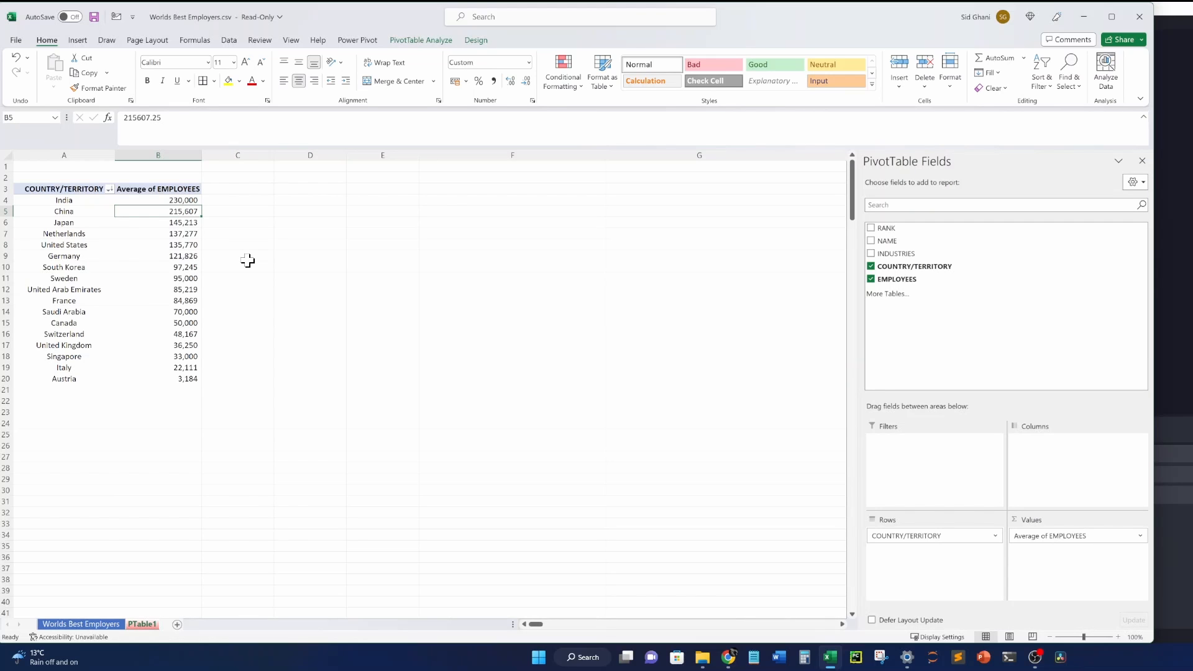
left_click(93, 624)
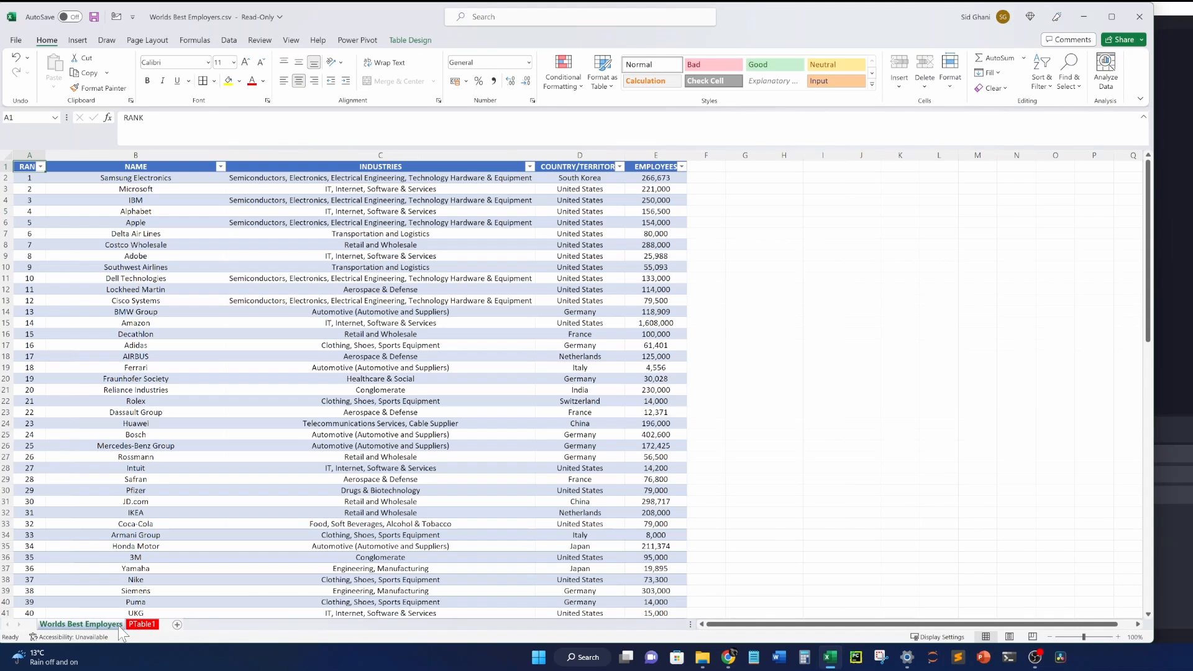
left_click(142, 623)
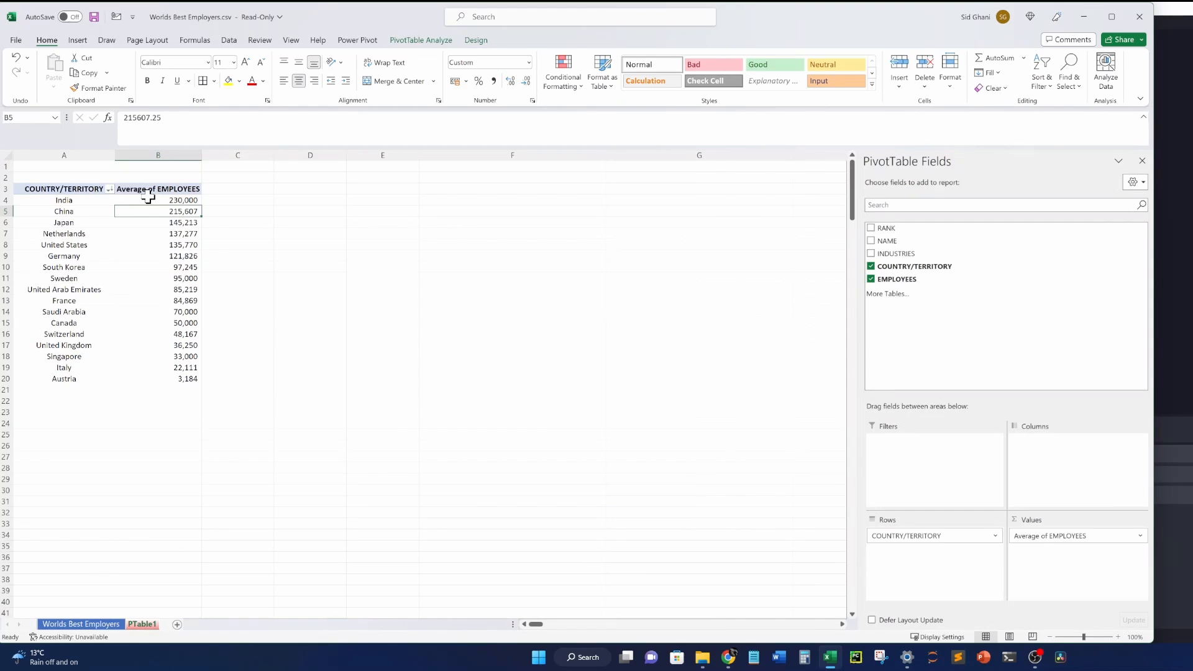
left_click(231, 231)
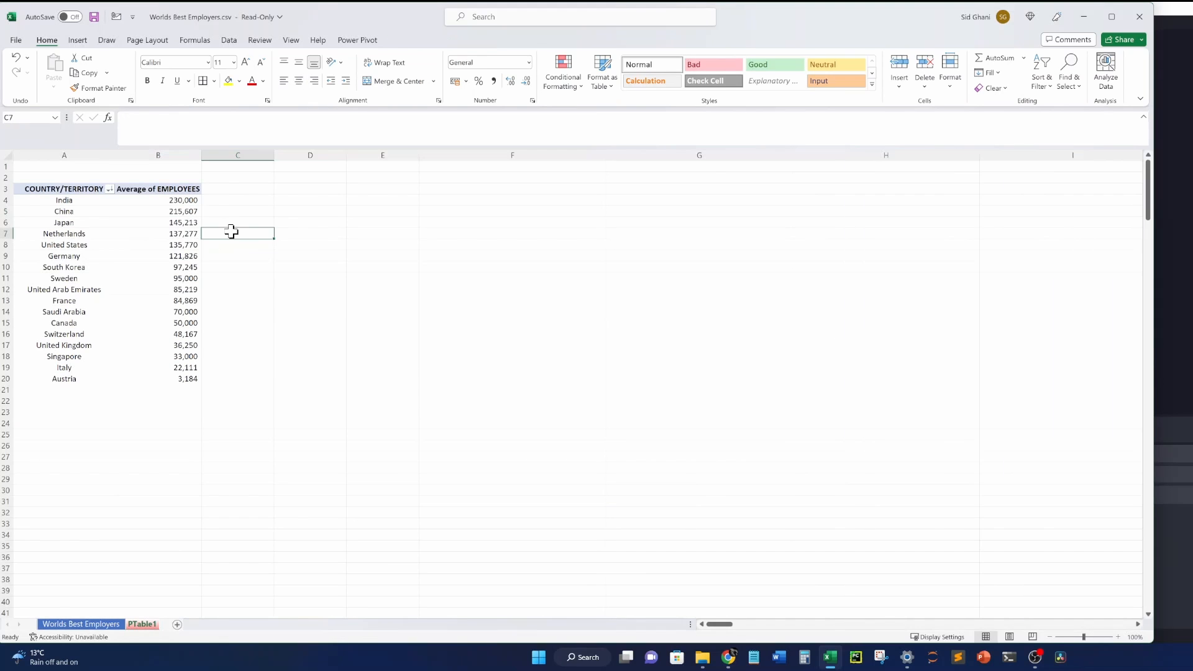
left_click(174, 225)
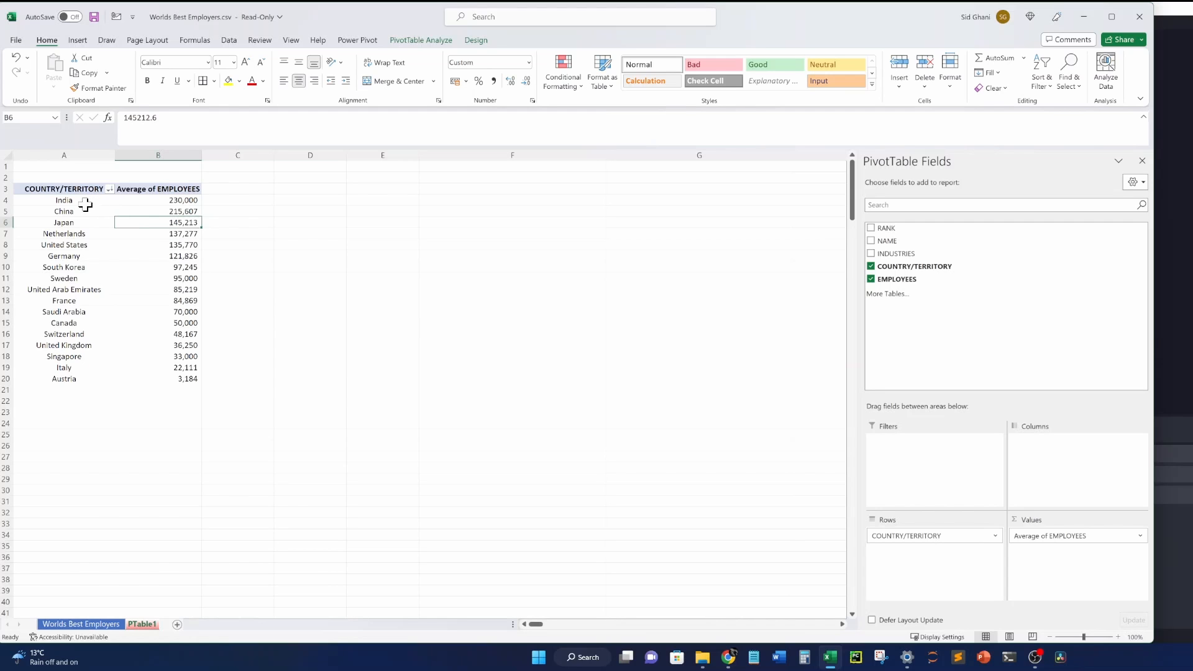
left_click_drag(87, 202, 74, 379)
left_click(167, 245)
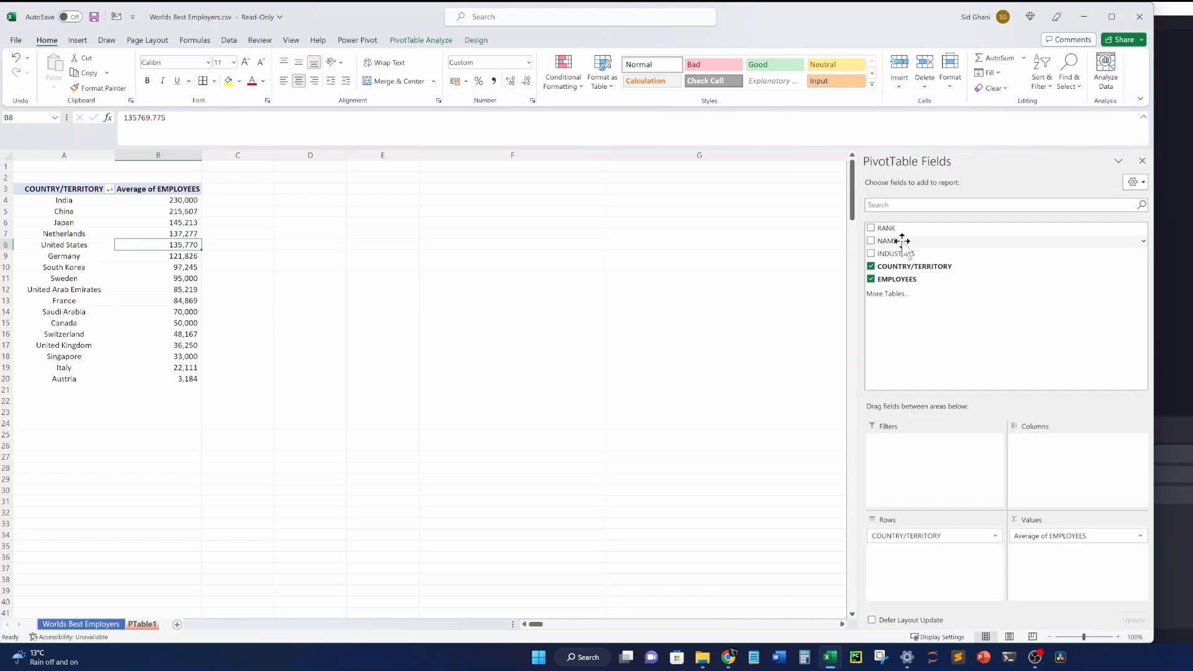
Add NAME to Values as Count of NAME; India shows 1 company averaging 230,000.
left_click_drag(902, 241, 1060, 545)
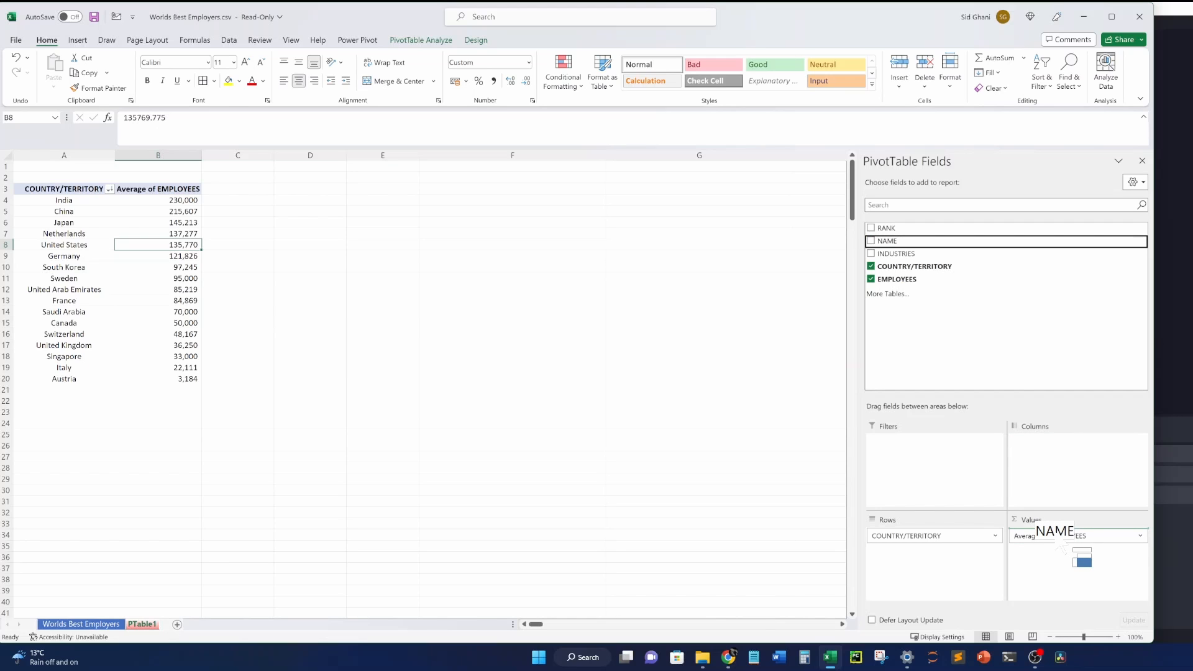
left_click_drag(1060, 545, 1056, 535)
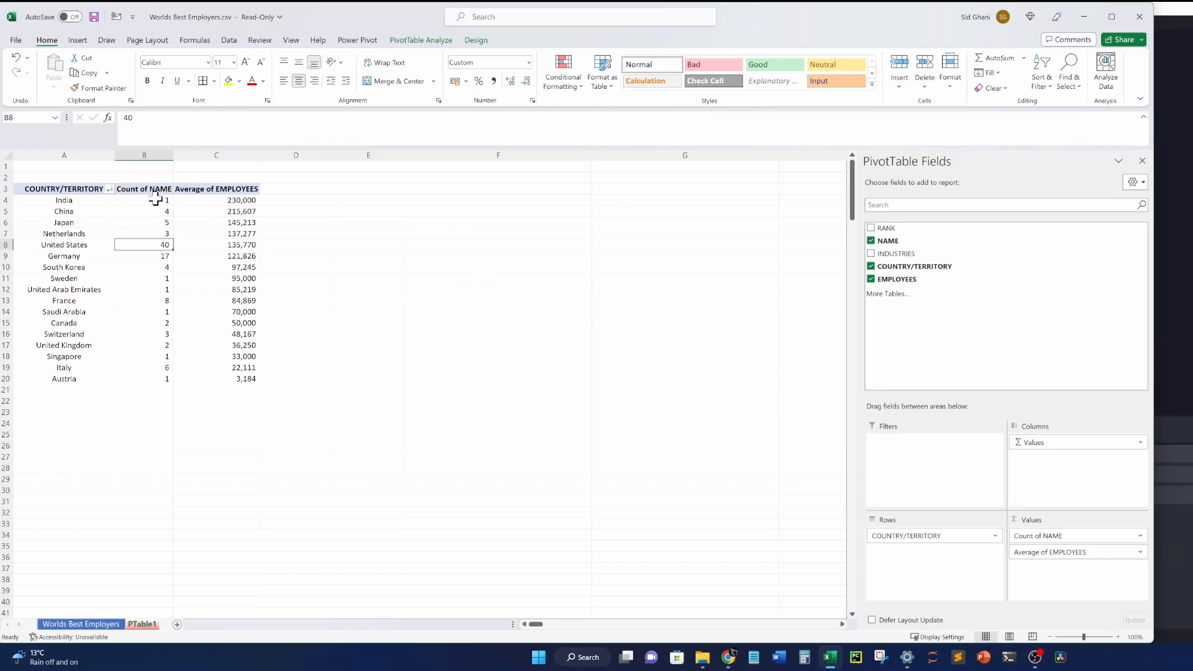
left_click(155, 198)
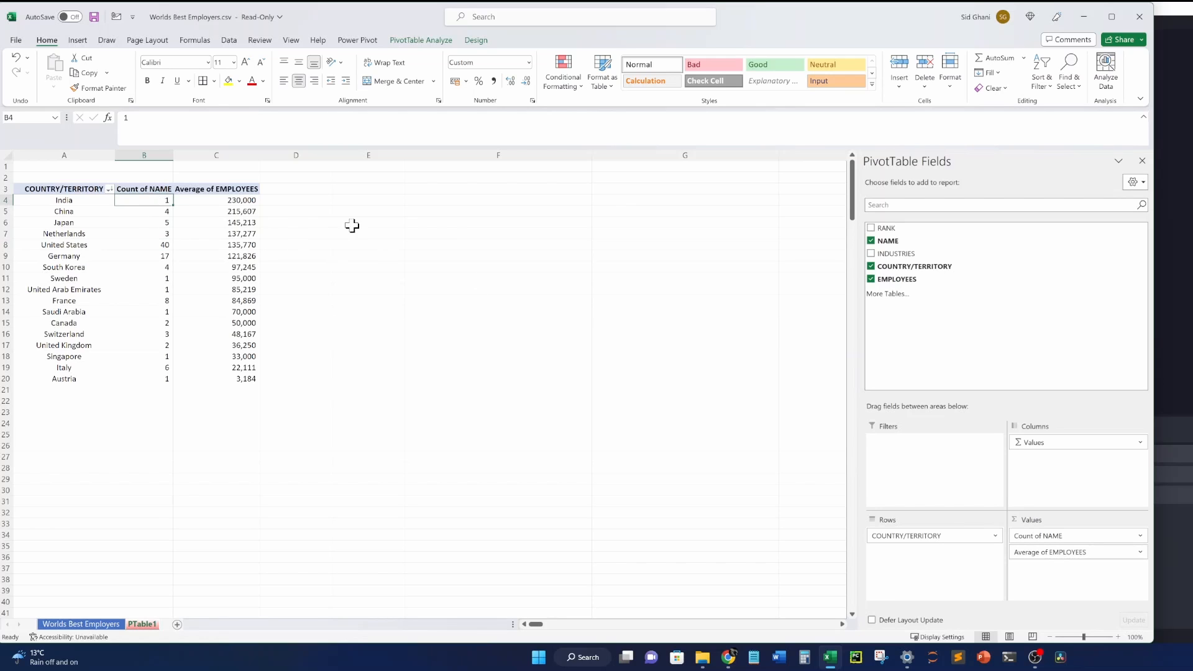
left_click(239, 199)
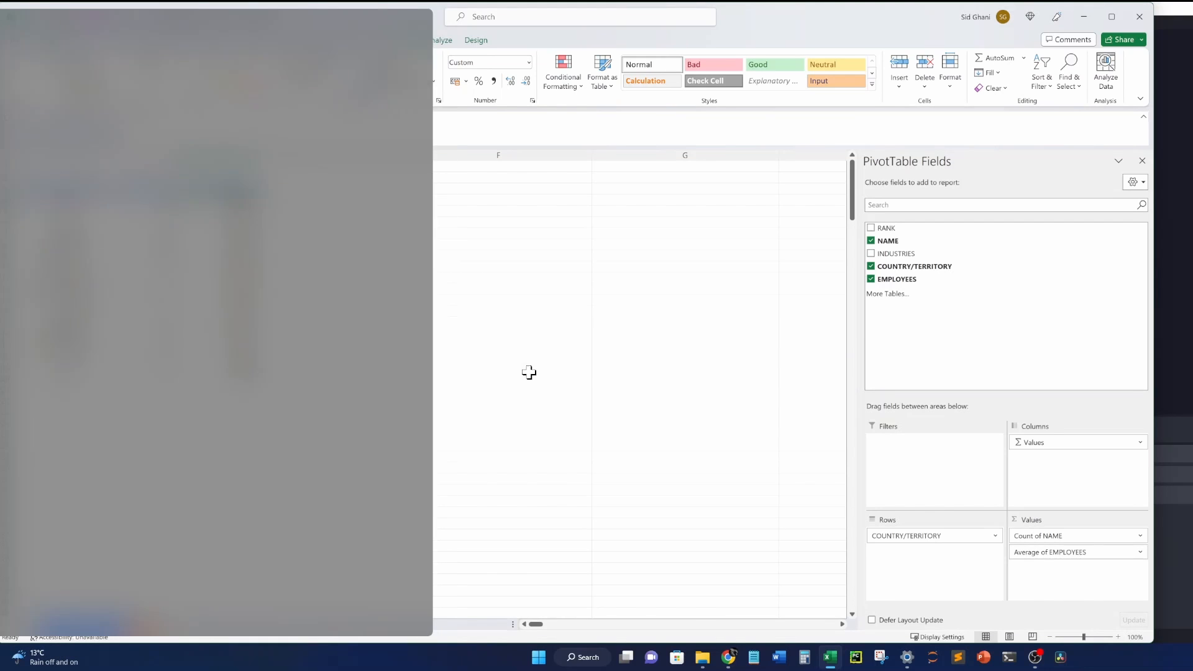
Filter the Worlds Best Employers table to India, leaving only Reliance Industries.
left_click(530, 368)
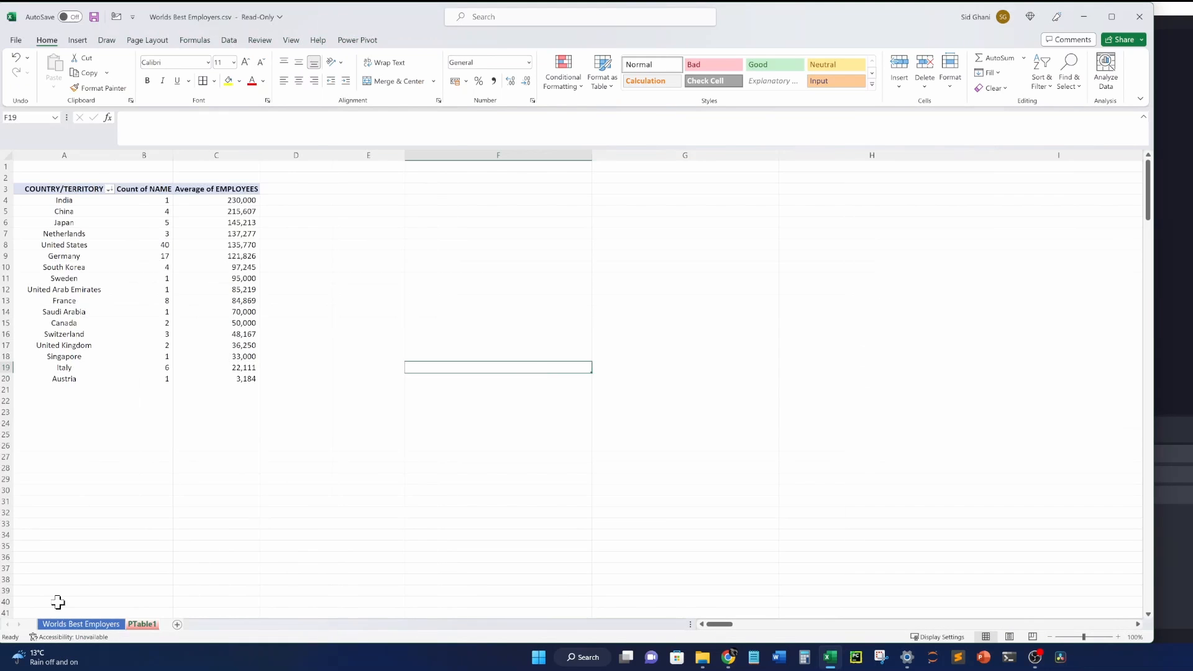
left_click(62, 624)
left_click(356, 221)
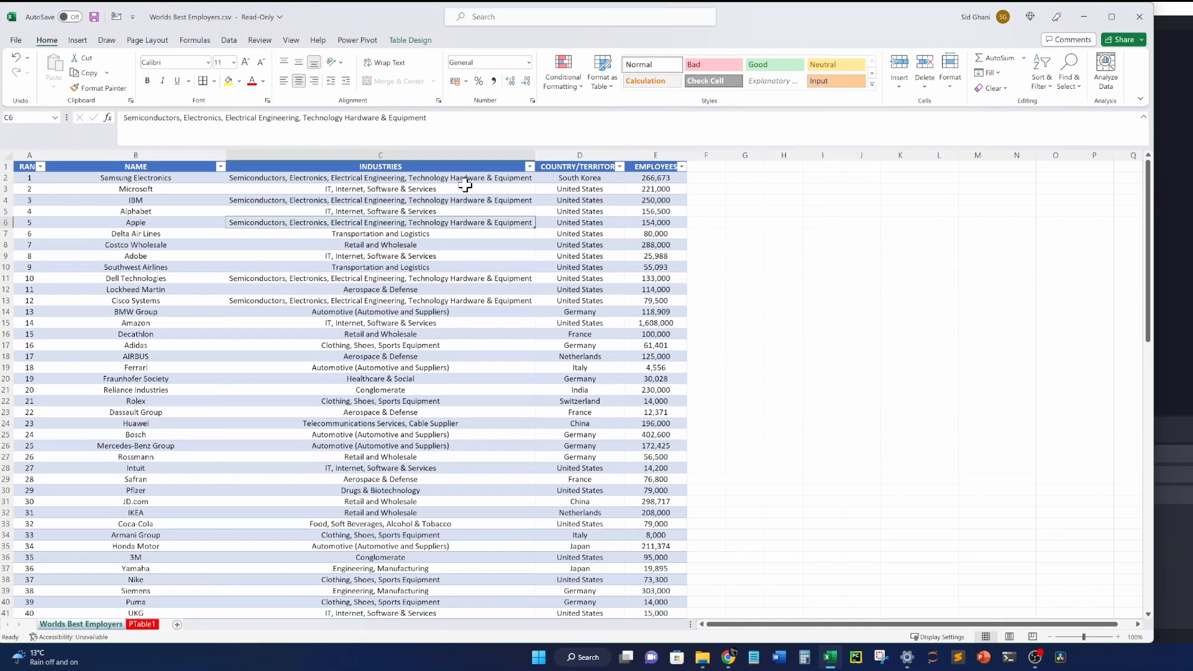
left_click(619, 166)
left_click(507, 306)
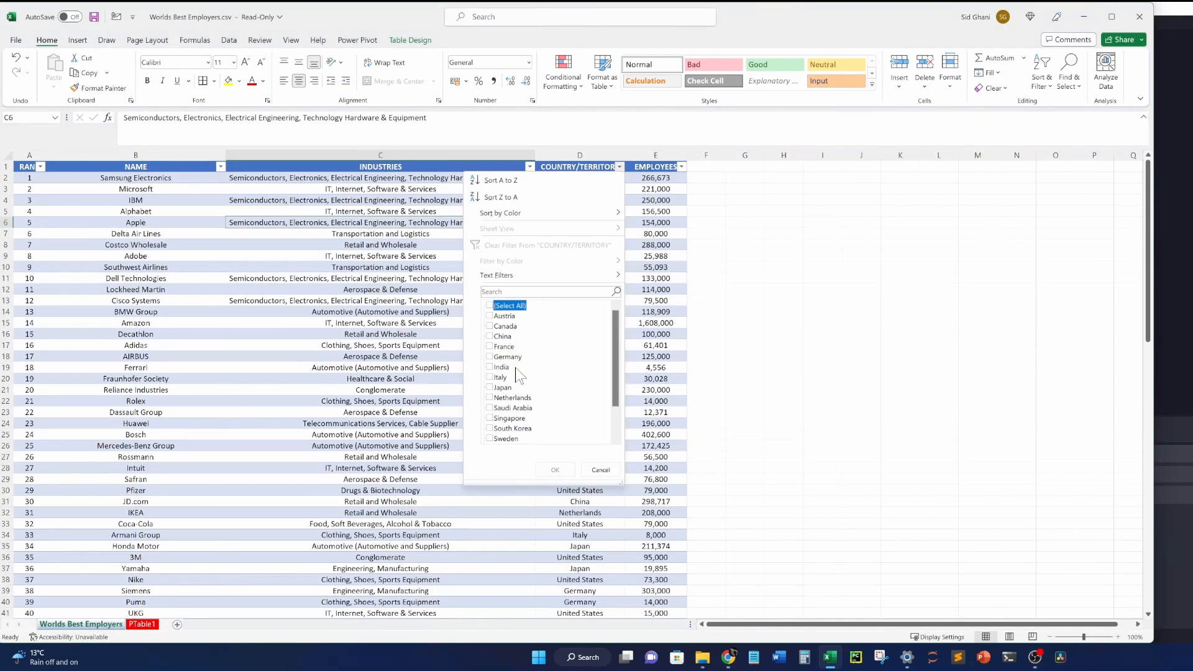
left_click(497, 367)
left_click(553, 470)
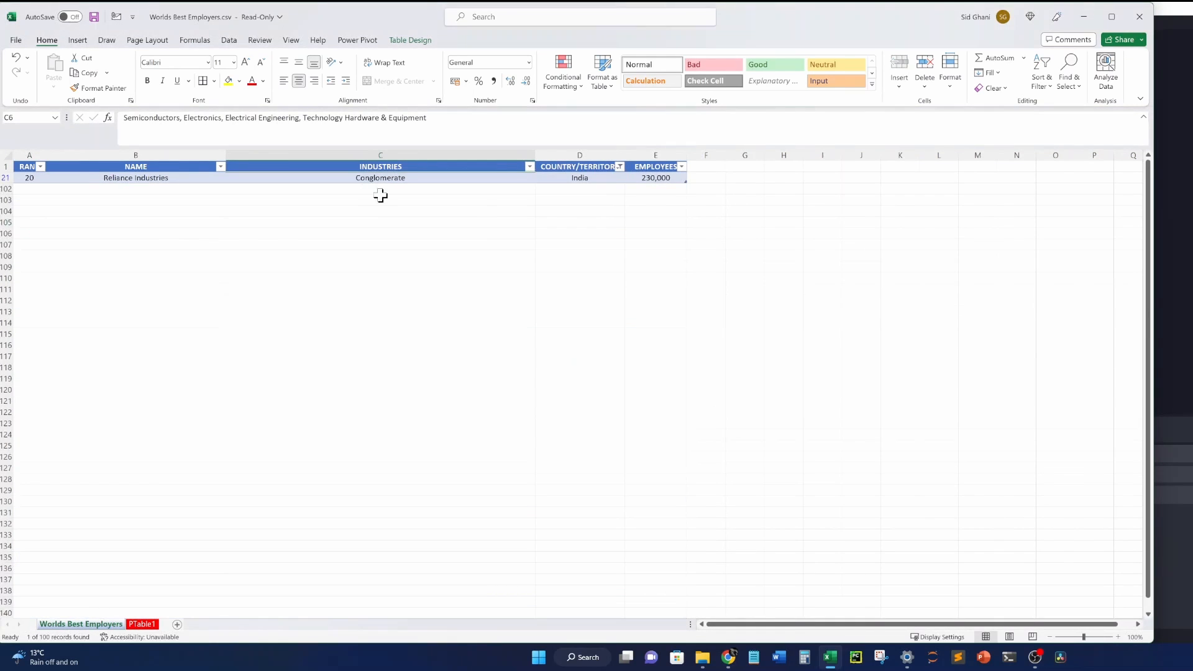
left_click(351, 179)
left_click(128, 182)
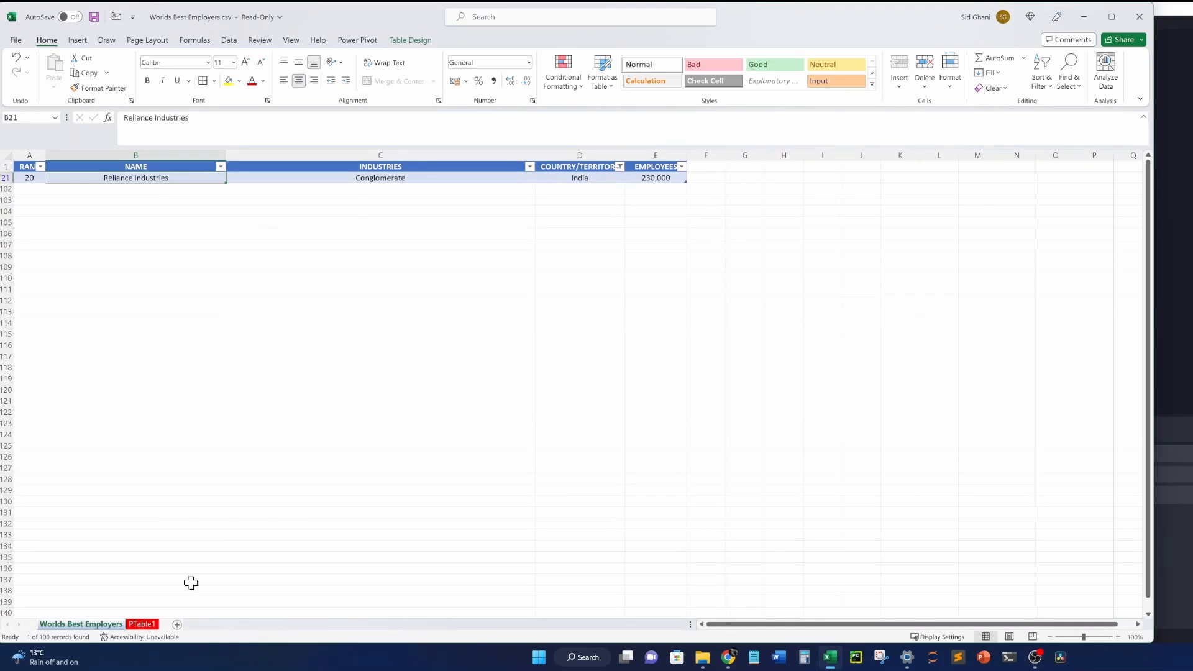
Return to PTable1 and check India's count of 1 and United States' count of 40.
left_click(142, 624)
left_click(157, 212)
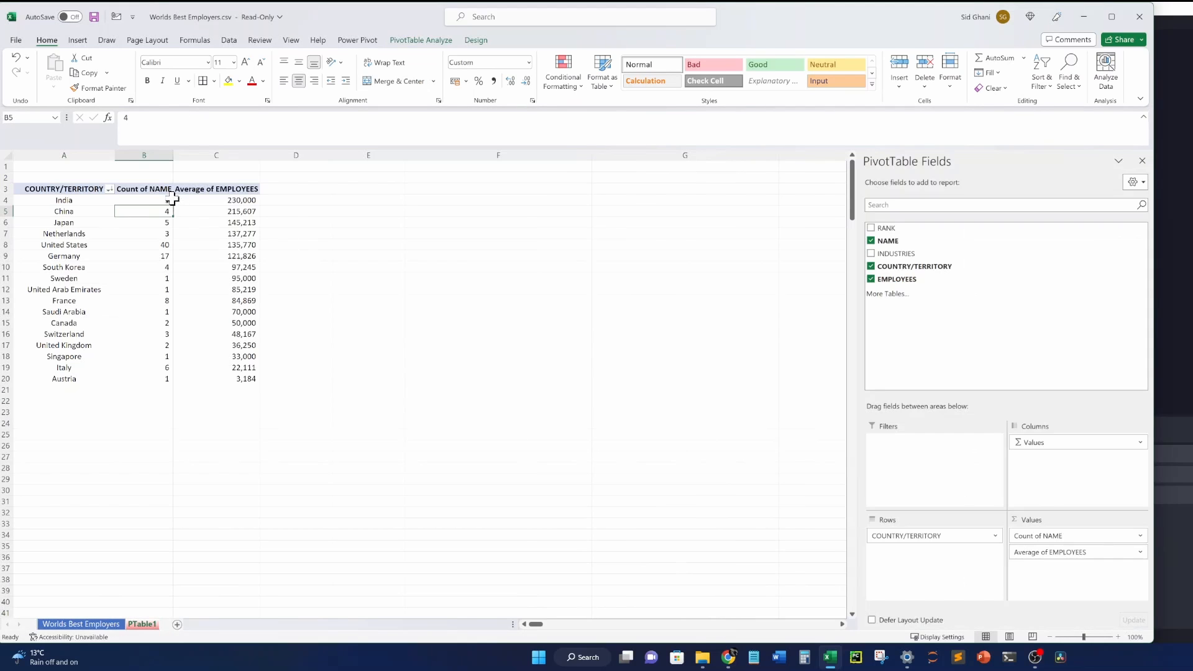
left_click(170, 200)
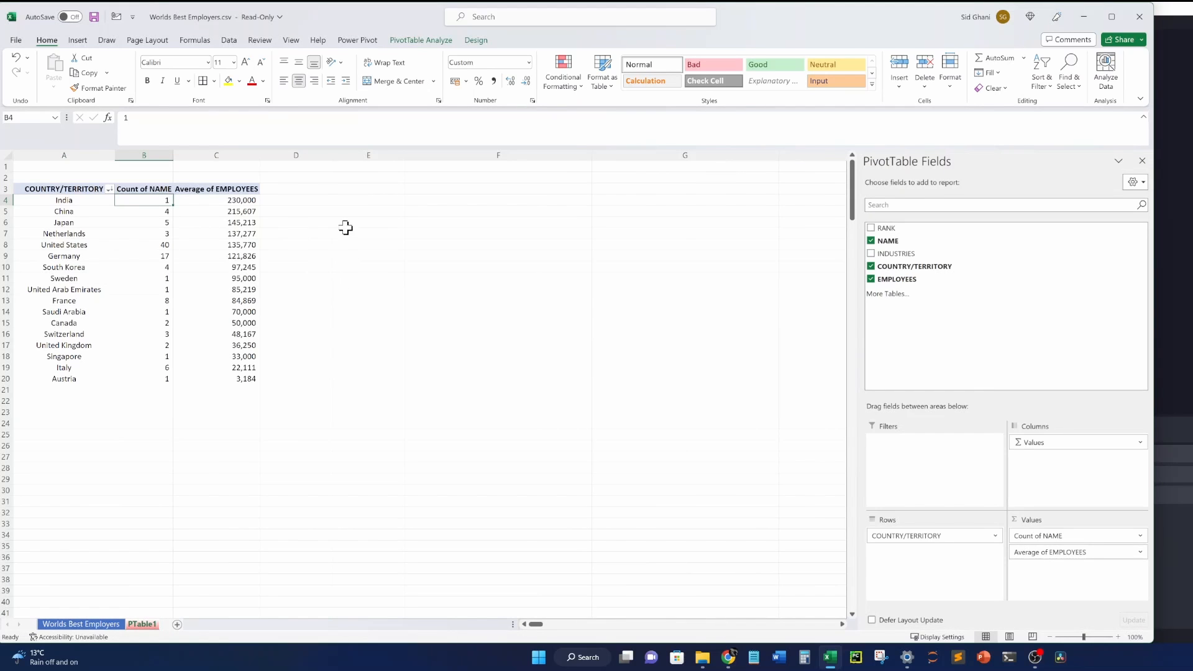
left_click(372, 211)
left_click(162, 244)
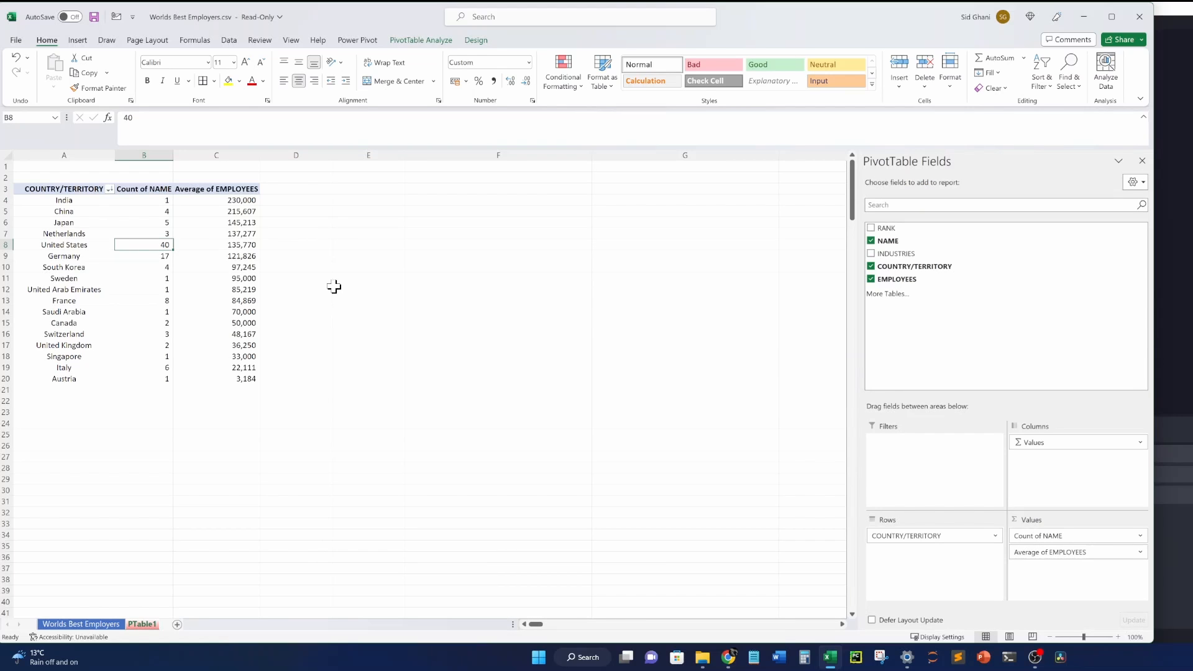
Filter the Worlds Best Employers COUNTRY/TERRITORY column to show only United States.
left_click(68, 624)
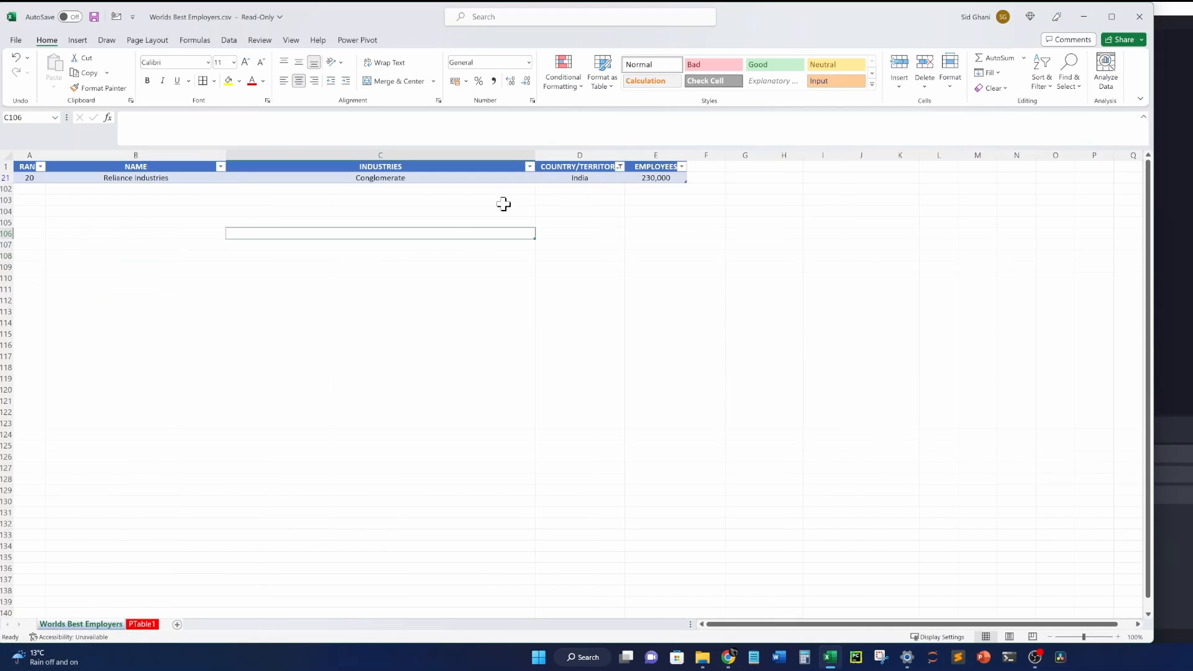
left_click(616, 167)
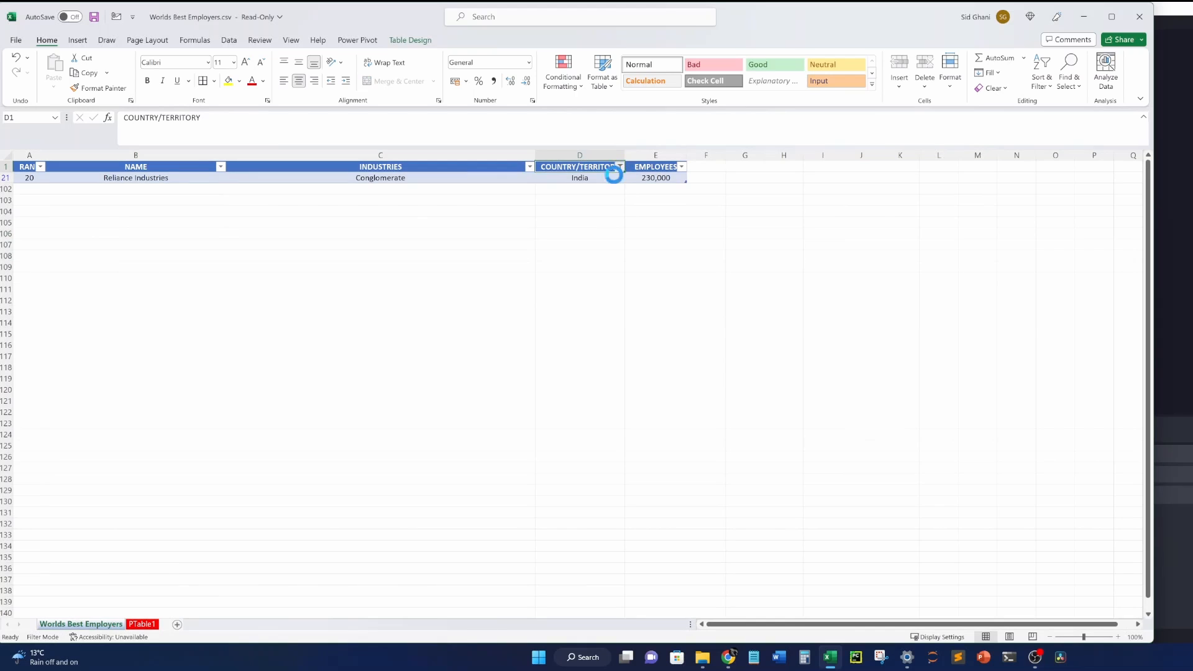
left_click(501, 306)
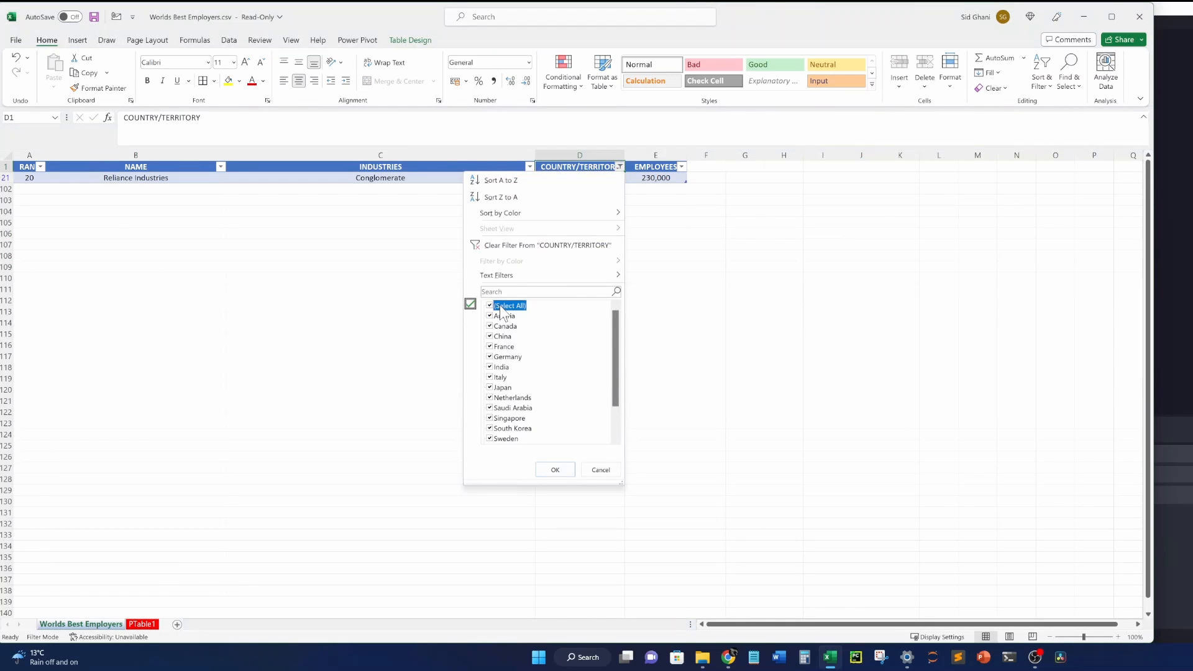
left_click(501, 305)
left_click(613, 415)
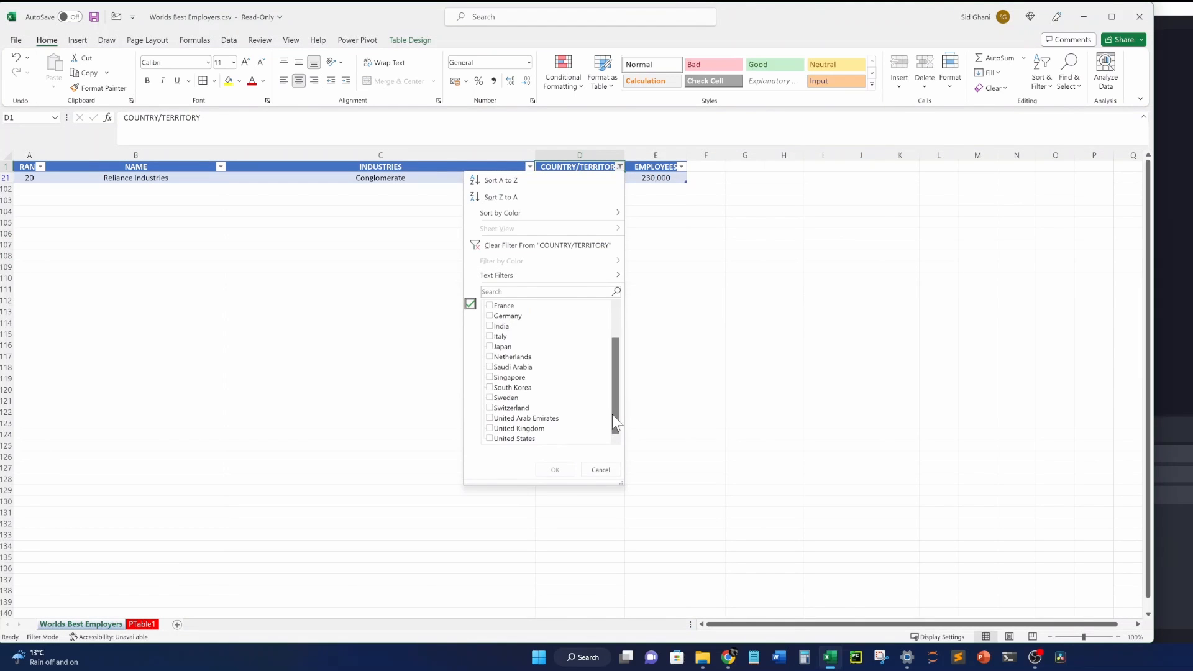
left_click(524, 440)
left_click(554, 469)
Select the filtered United States entries to confirm 40 rows, then return to PTable1.
left_click(314, 211)
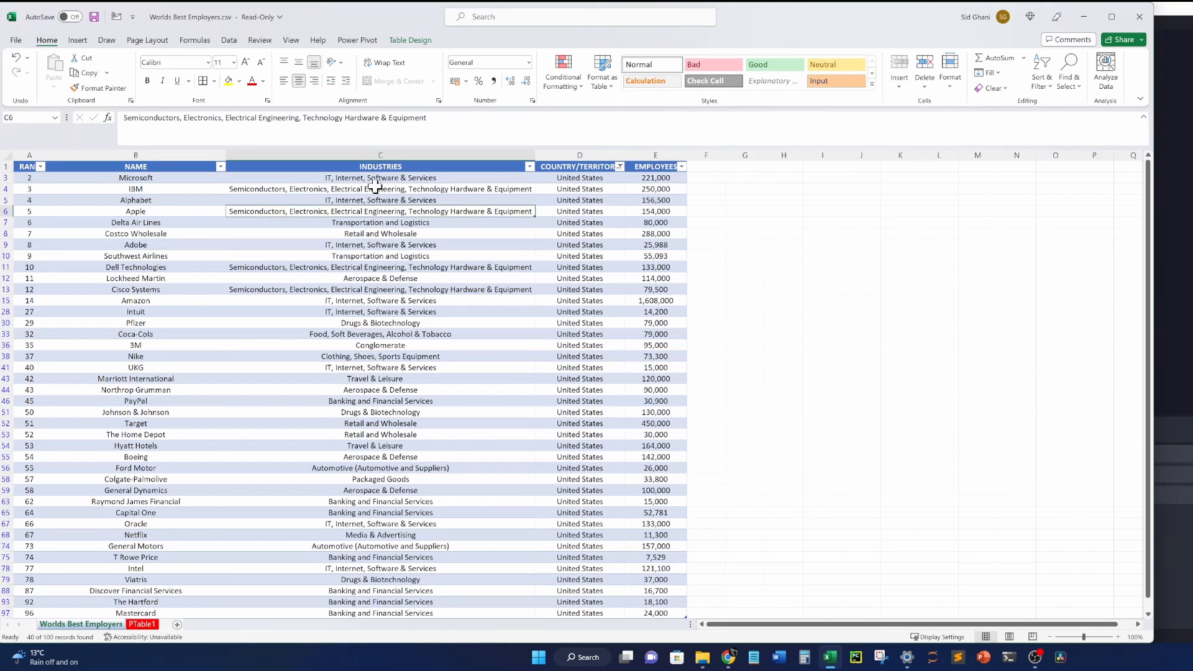
left_click(527, 177)
left_click(557, 178)
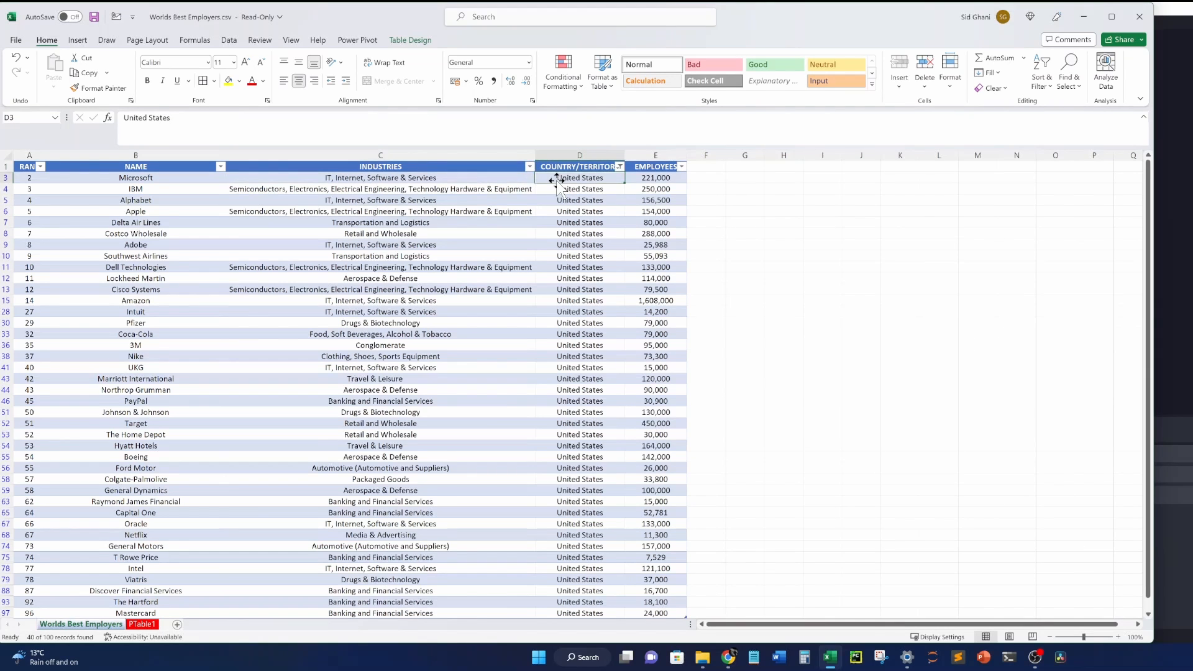
key("ctrl+shift+Down")
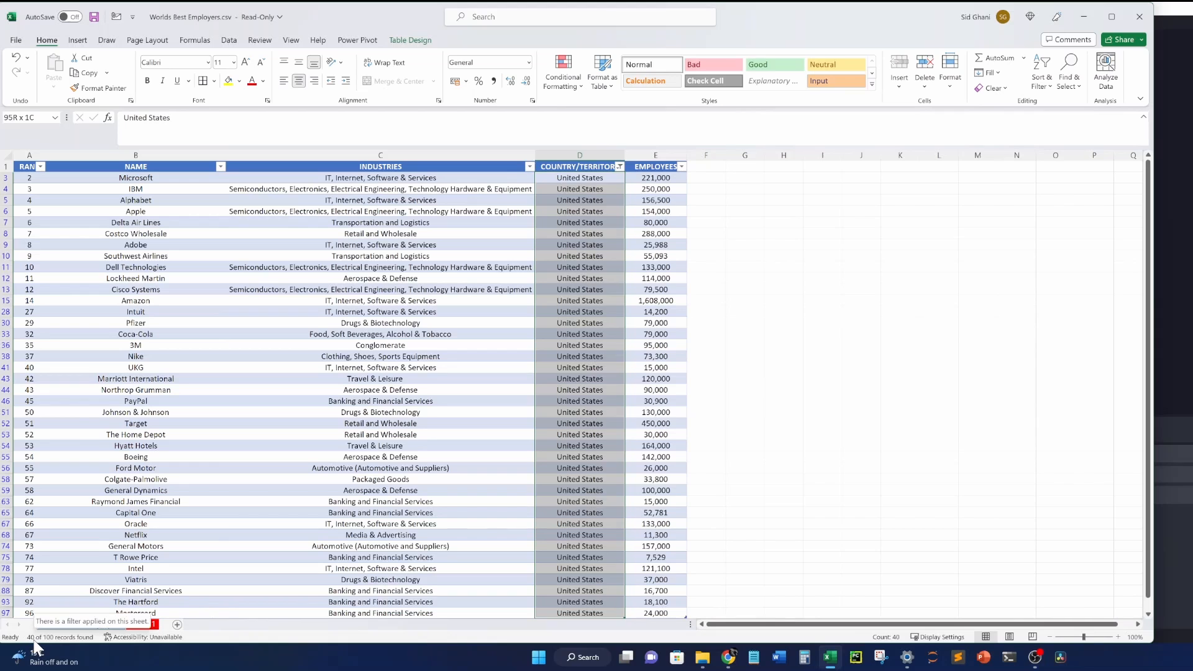
left_click(450, 469)
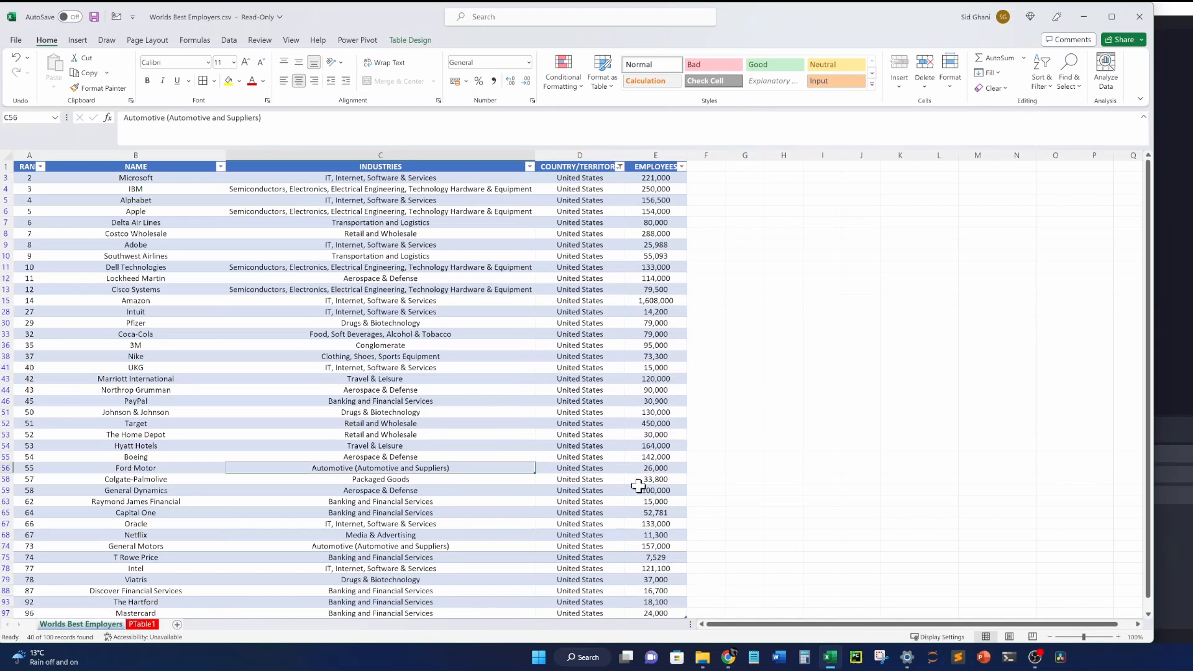
left_click(142, 624)
left_click(190, 255)
left_click(160, 245)
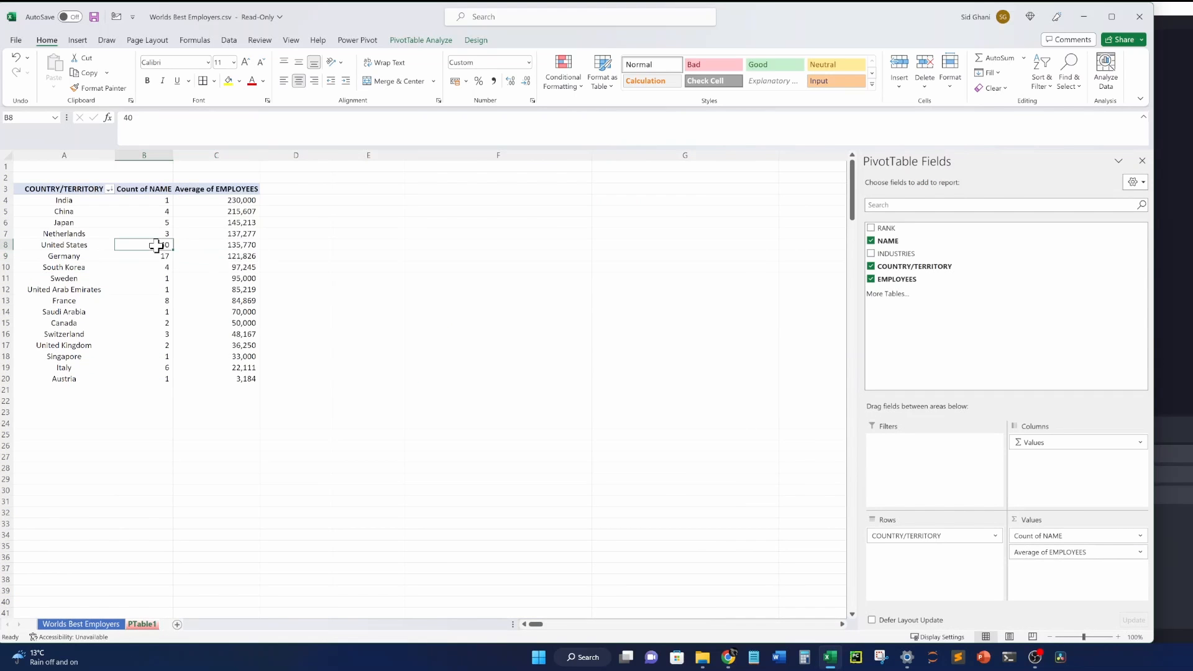
left_click(159, 255)
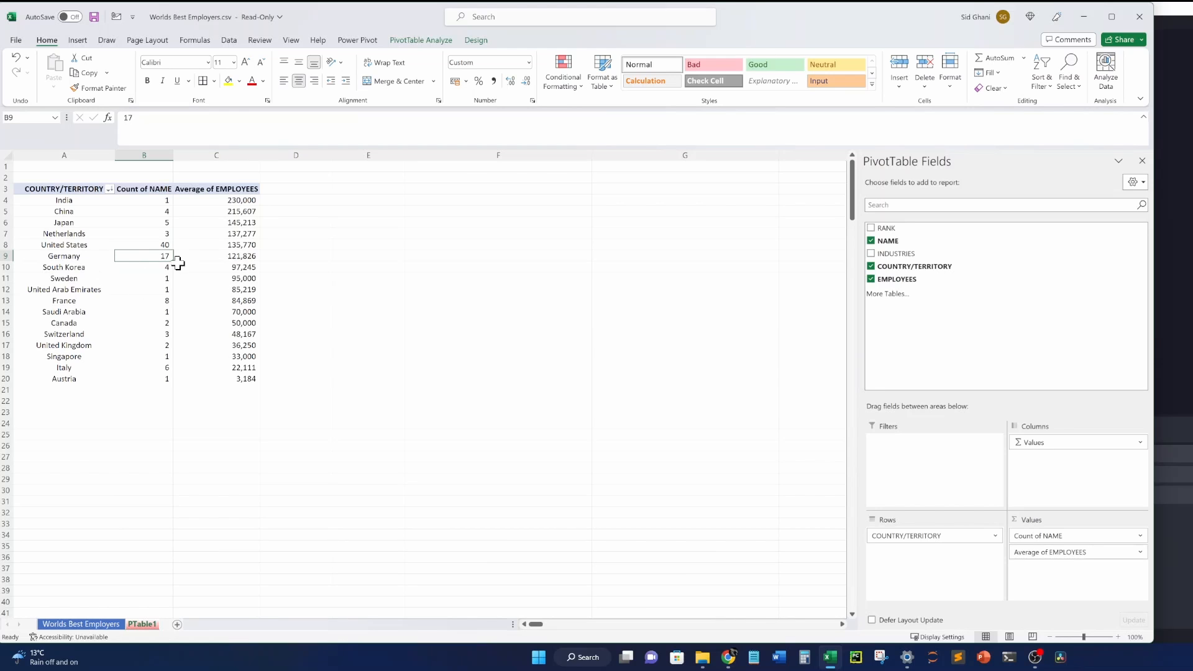
mouse_move(169, 350)
mouse_move(125, 305)
mouse_move(195, 271)
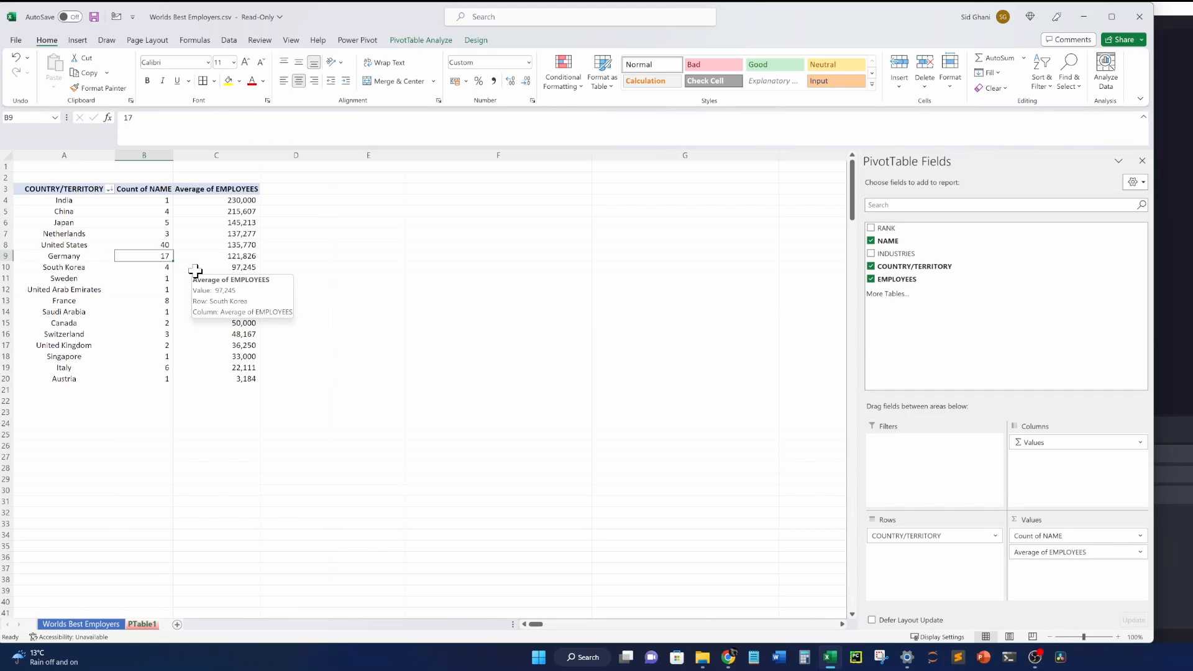
left_click(106, 624)
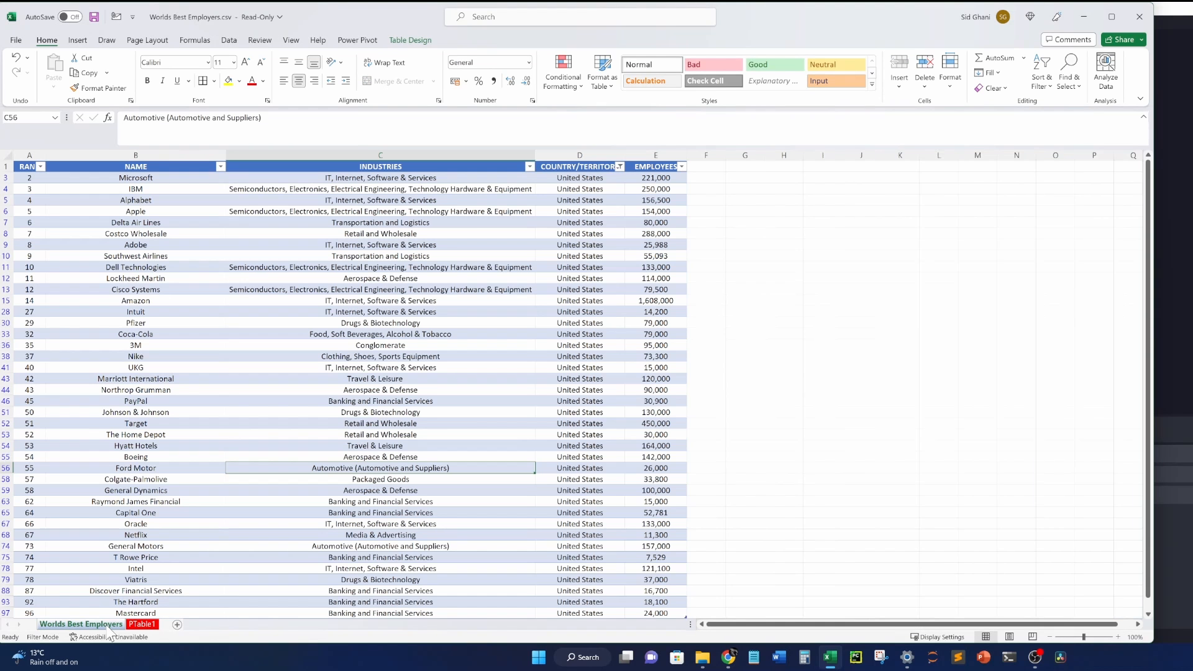
left_click(128, 624)
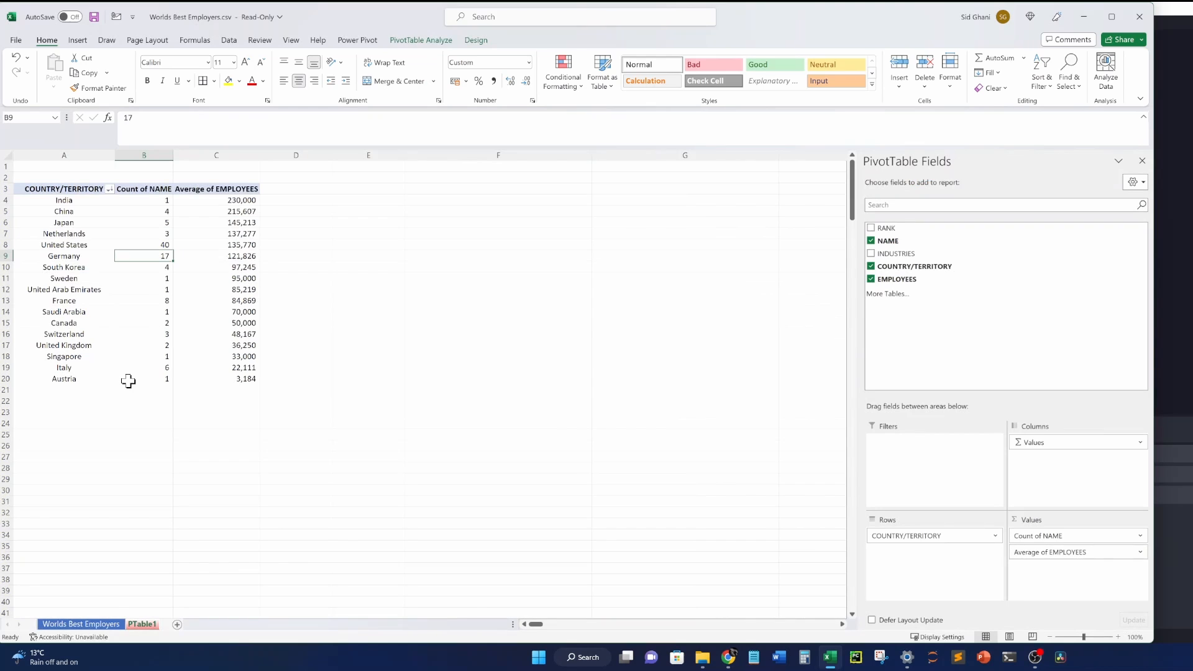
mouse_move(128, 381)
mouse_move(136, 255)
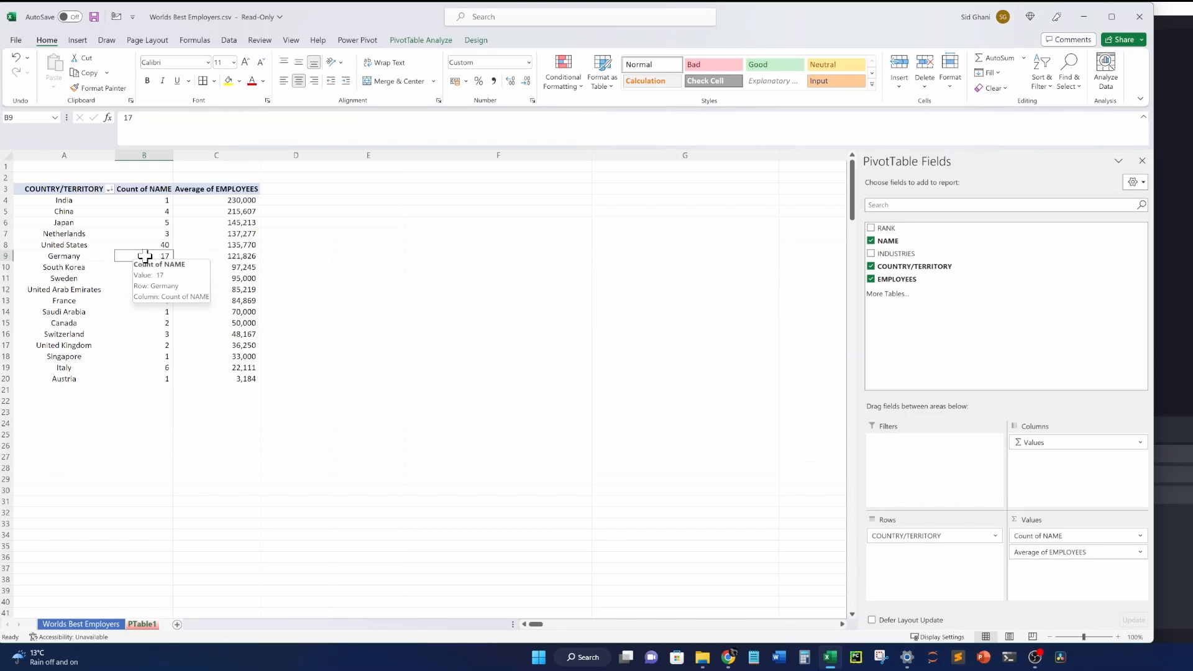
double_click(145, 255)
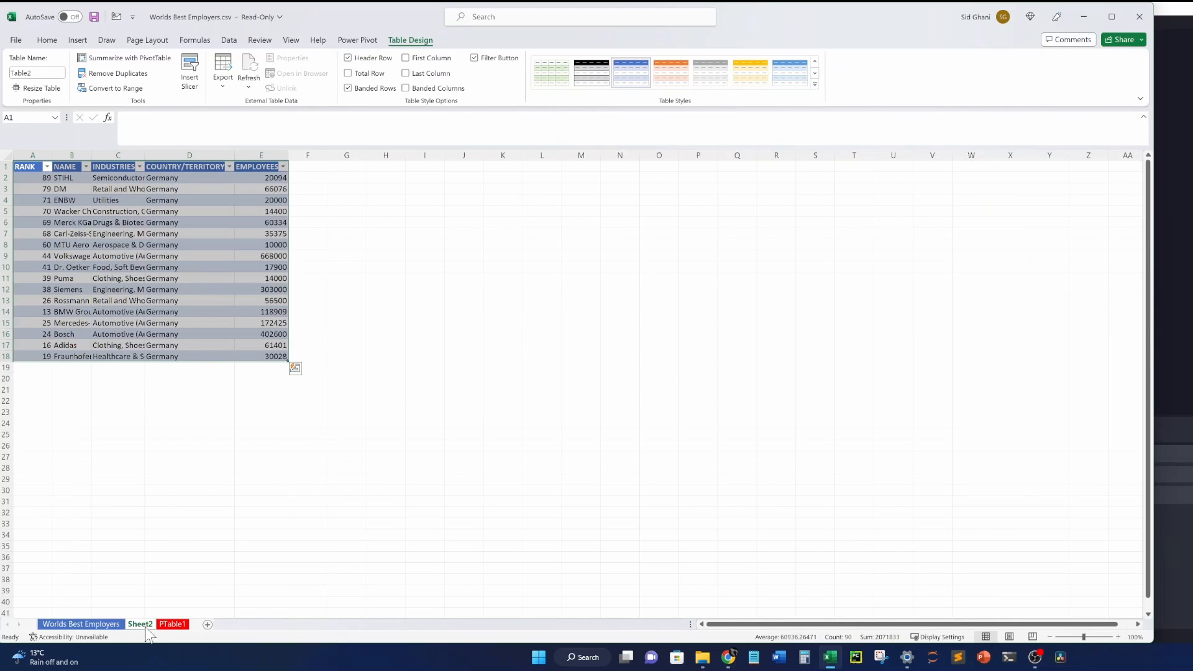
left_click(248, 398)
left_click(8, 154)
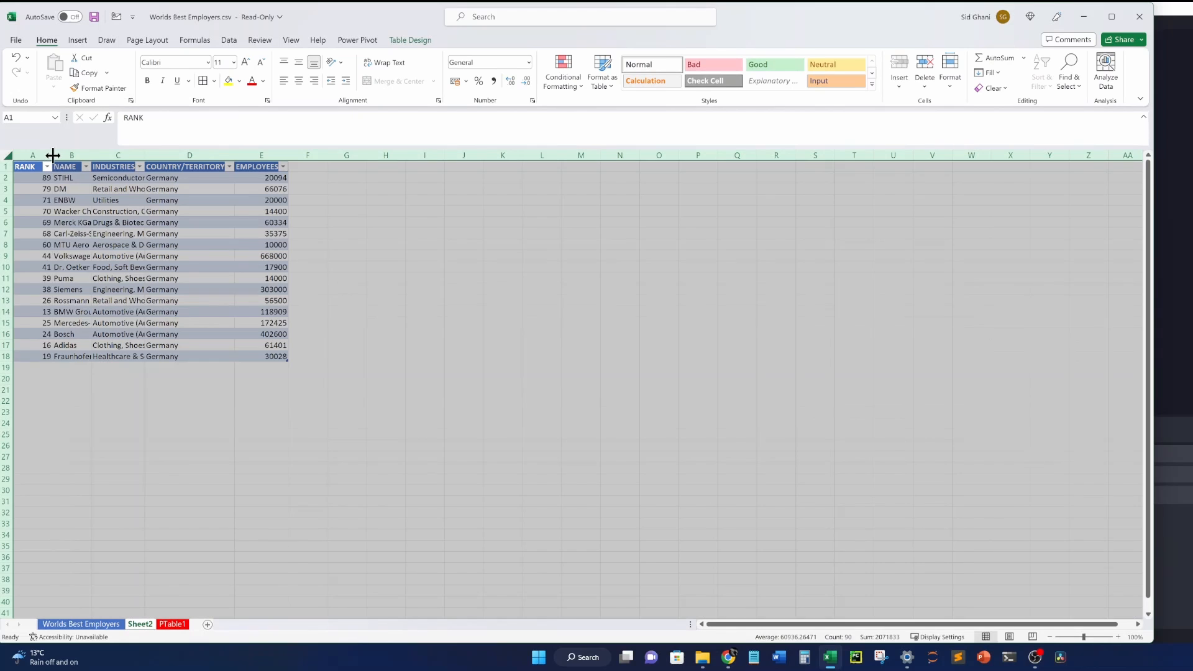
double_click(53, 154)
left_click(295, 256)
left_click_drag(657, 178, 659, 355)
left_click_drag(87, 179, 94, 353)
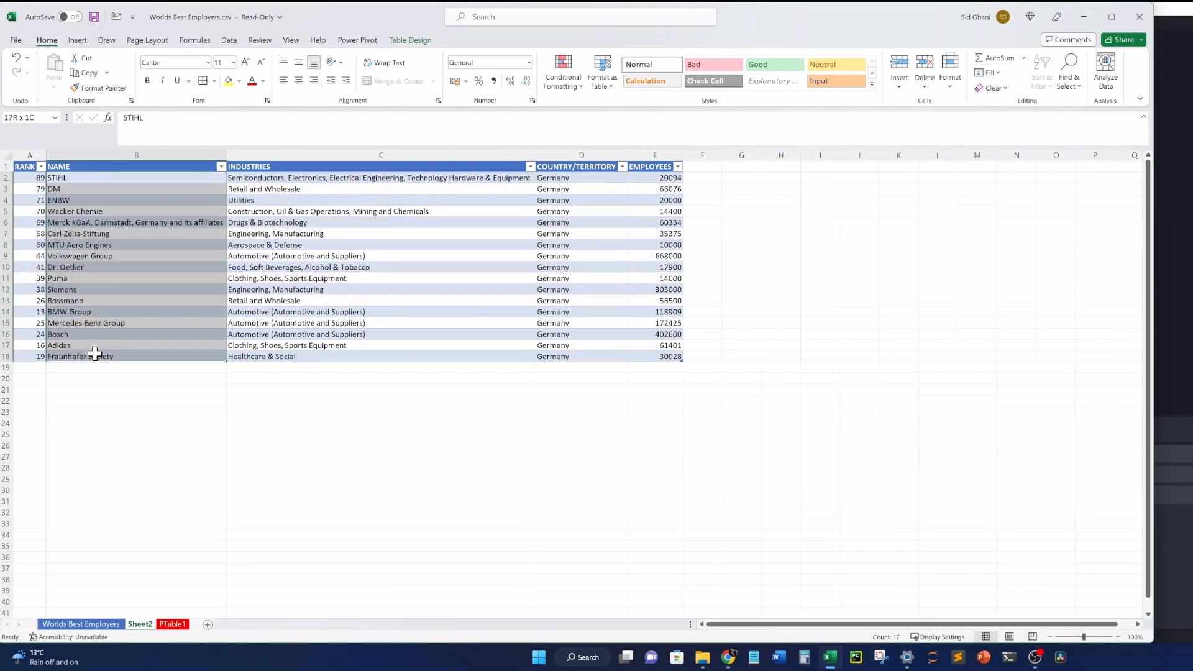
left_click_drag(285, 178, 290, 341)
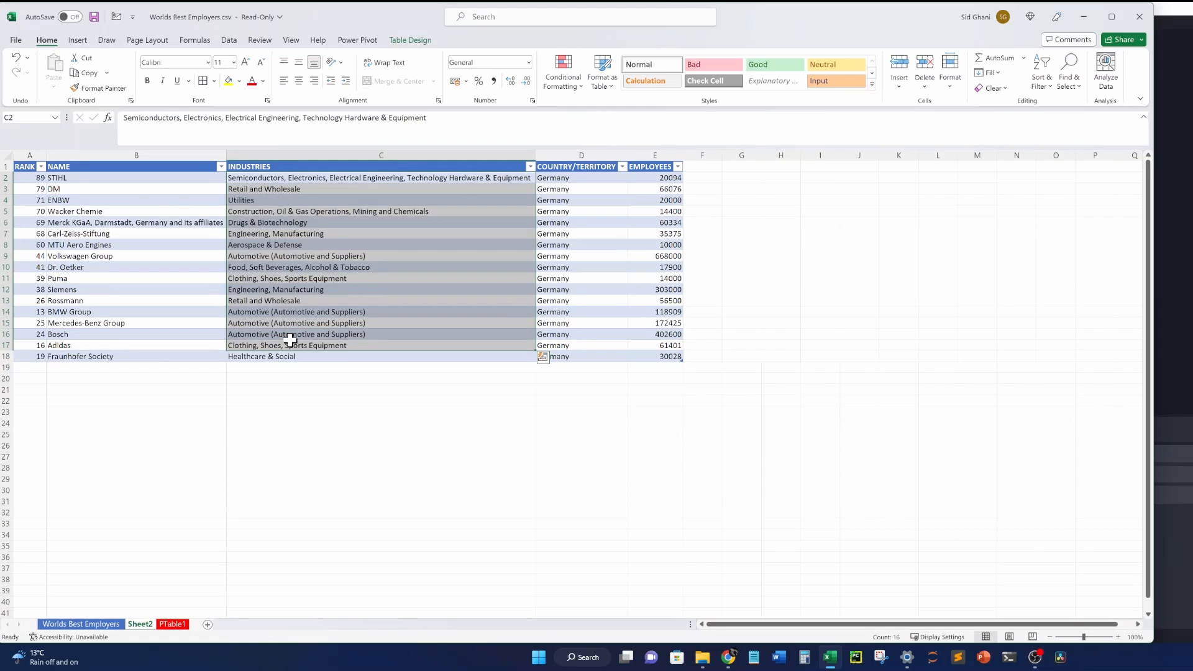
left_click(306, 235)
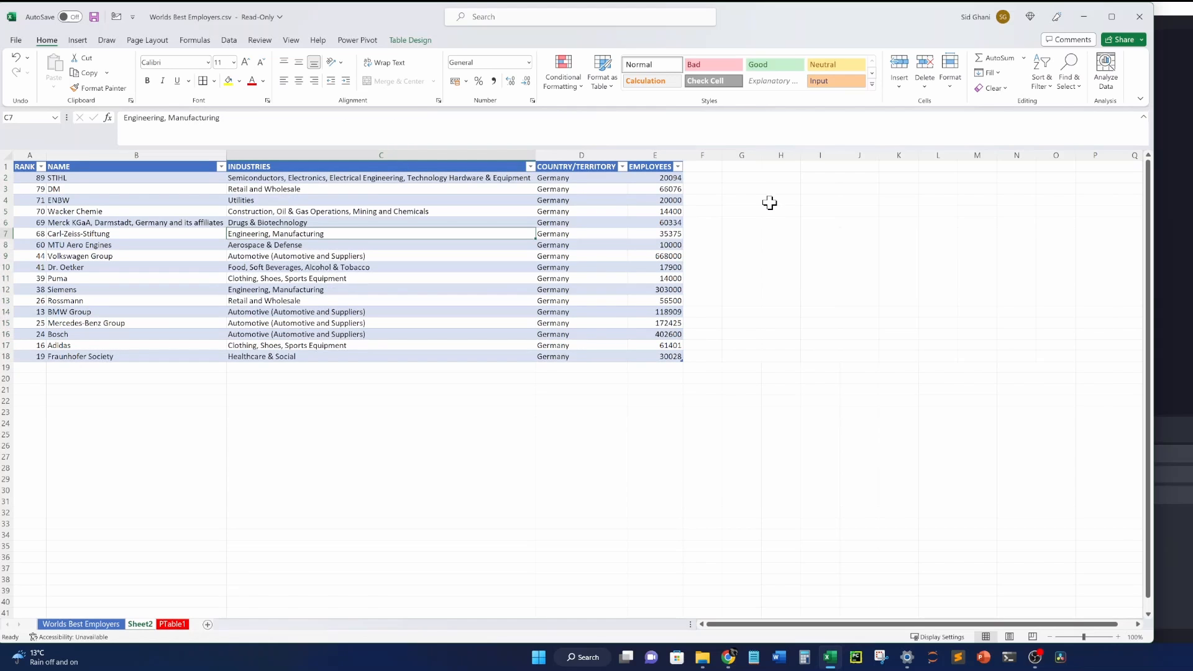
left_click(674, 180)
left_click(671, 359, "shift")
left_click_drag(596, 180, 580, 378)
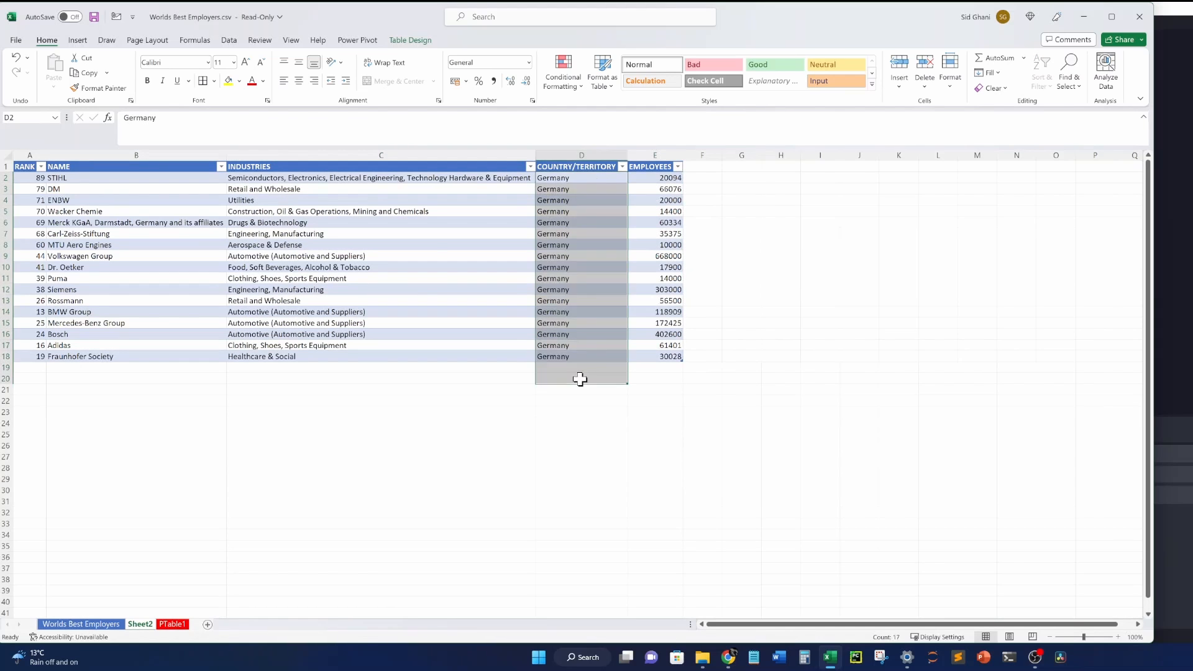
left_click_drag(371, 190, 348, 324)
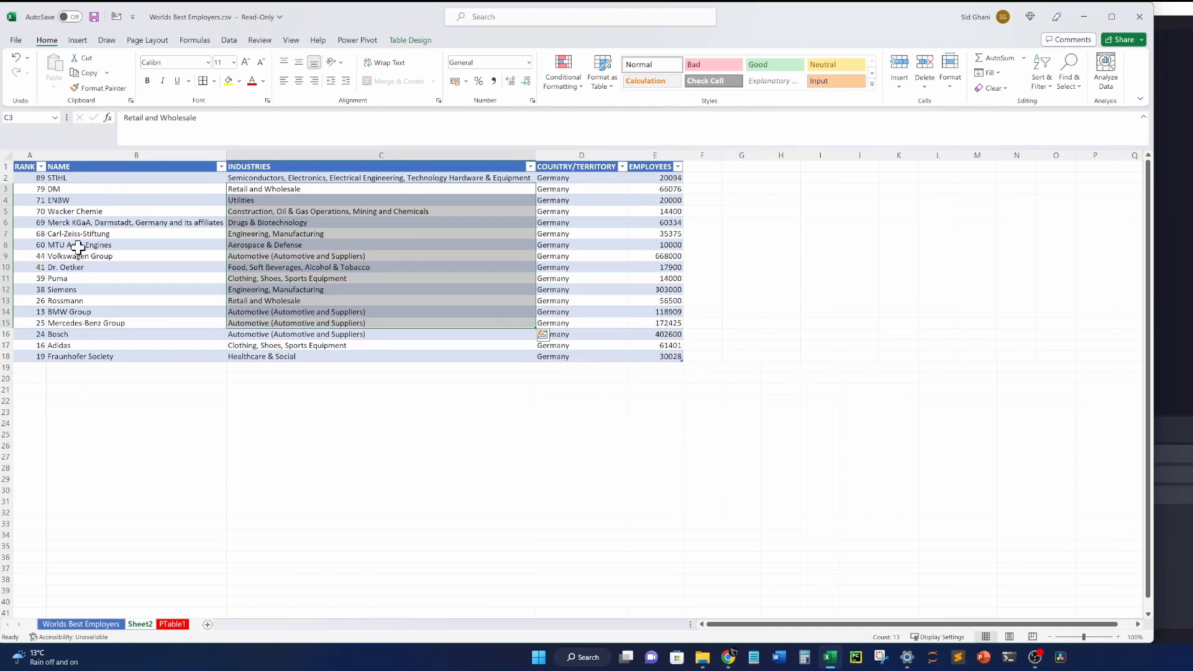
left_click(260, 435)
right_click(148, 625)
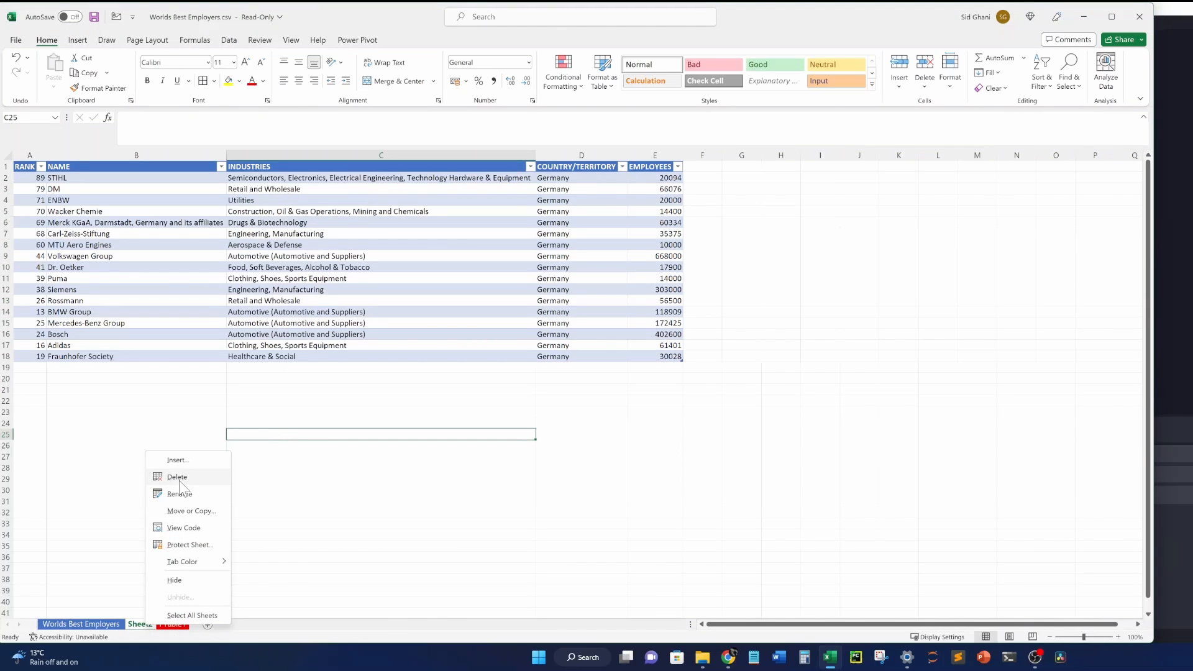
left_click(350, 469)
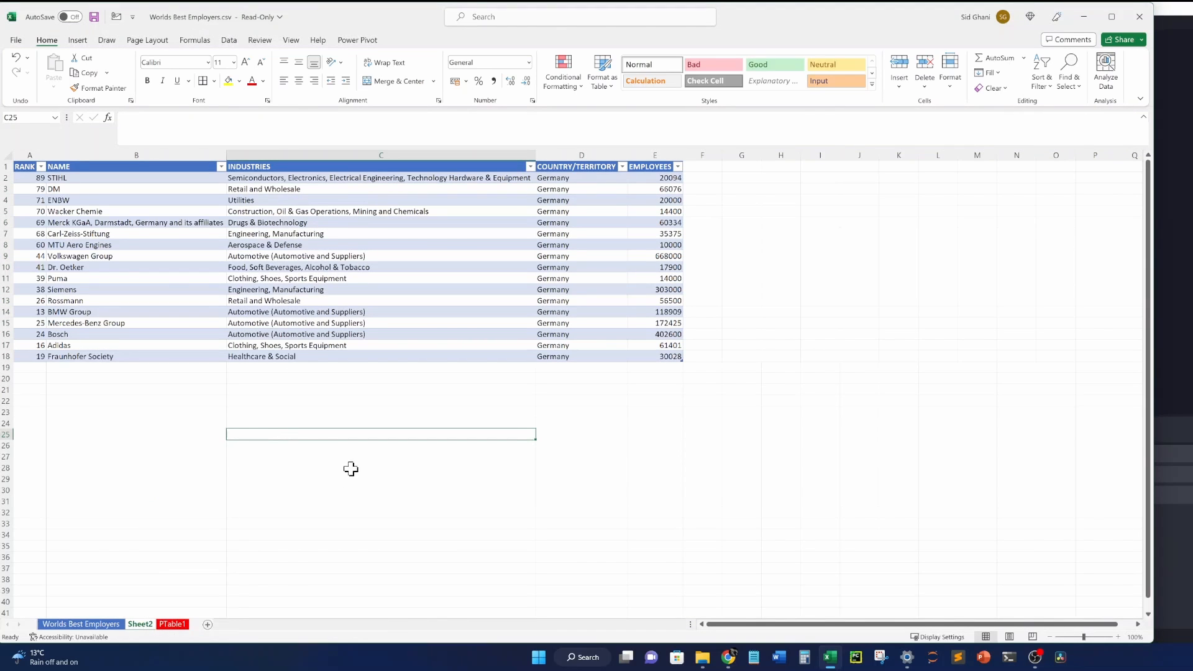
right_click(142, 627)
left_click(174, 482)
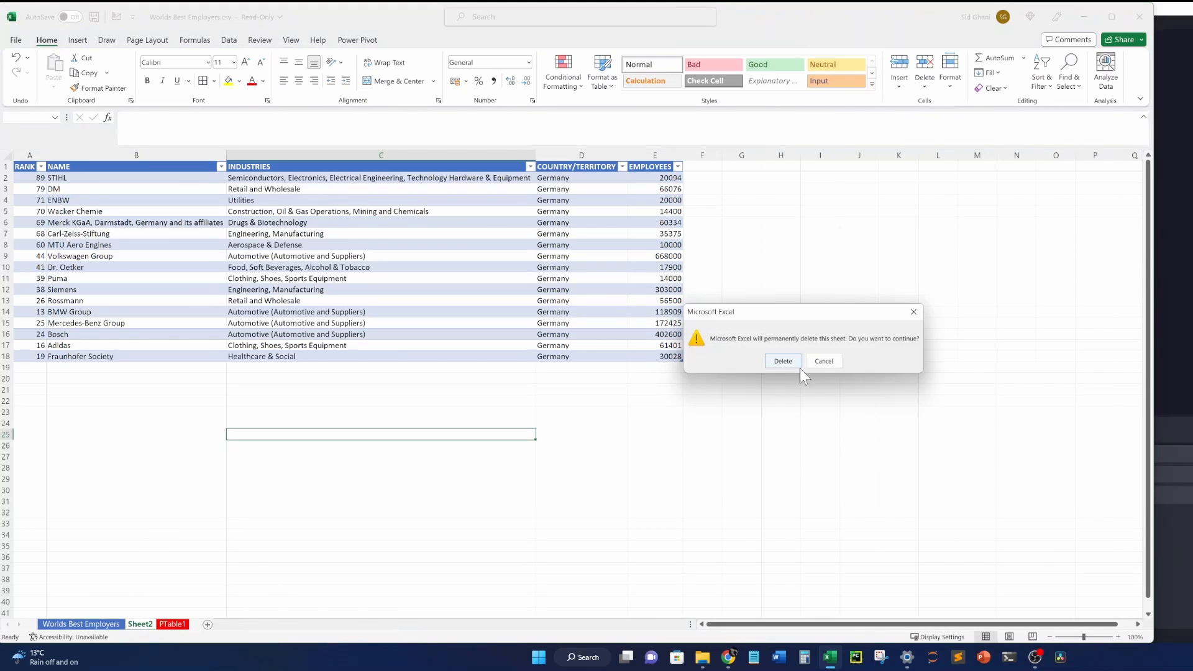
left_click(783, 361)
left_click(160, 255)
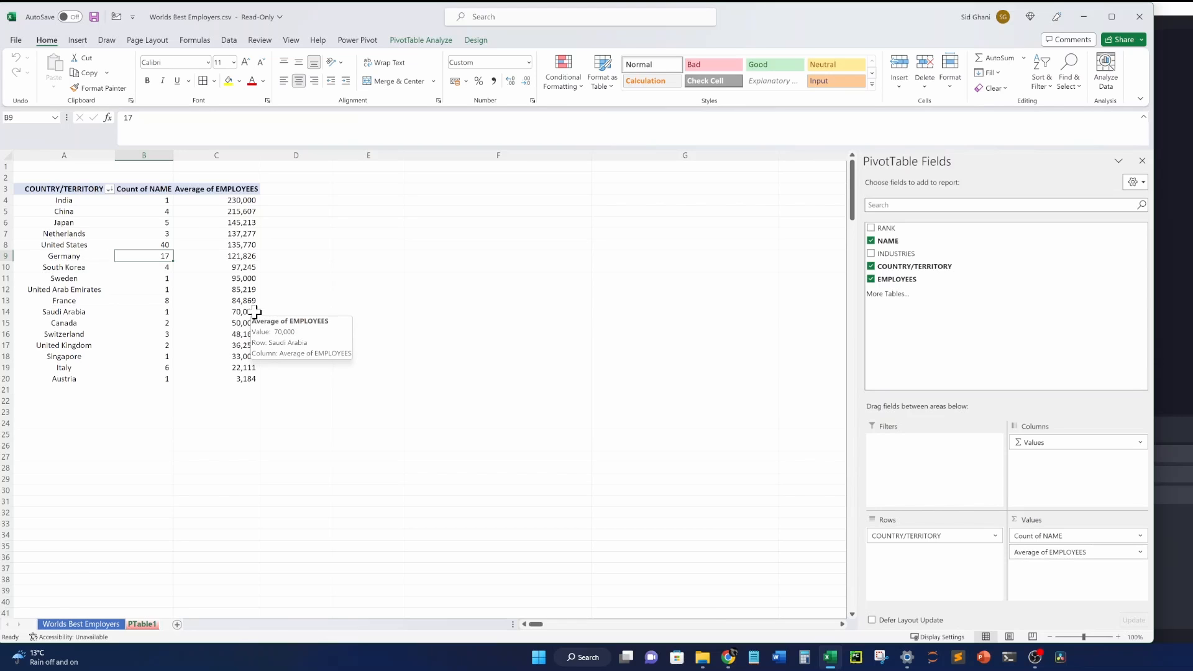
left_click_drag(50, 189, 218, 376)
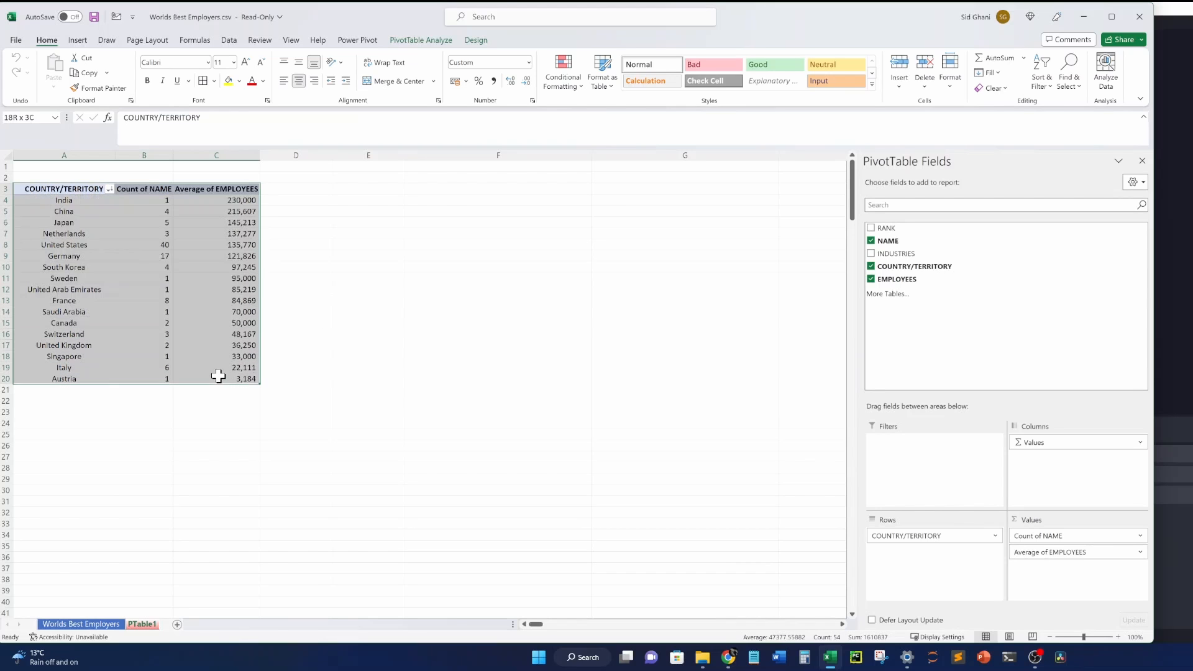
left_click(223, 233)
left_click(160, 258)
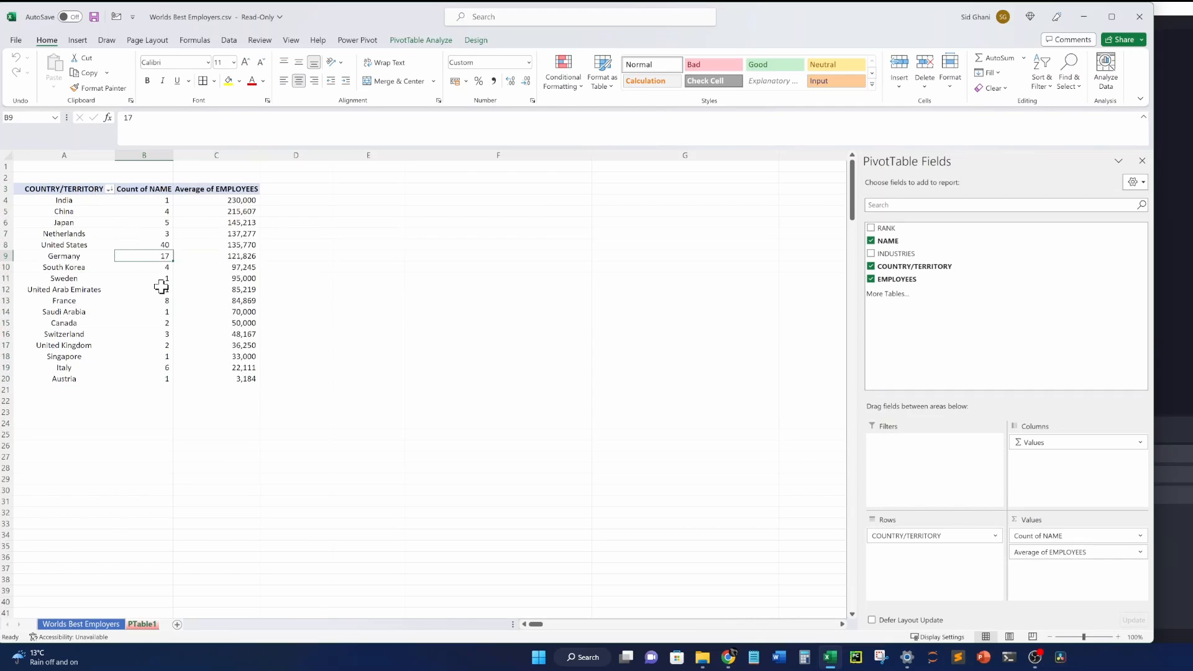
mouse_move(158, 255)
left_click(235, 355)
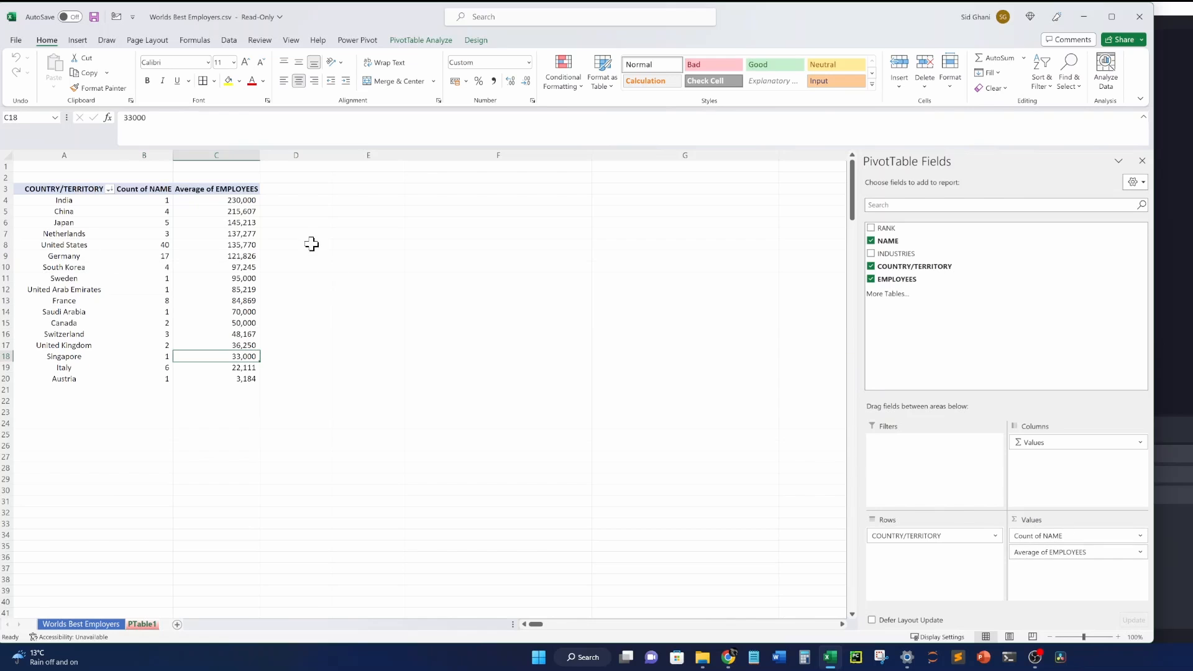
left_click(249, 209)
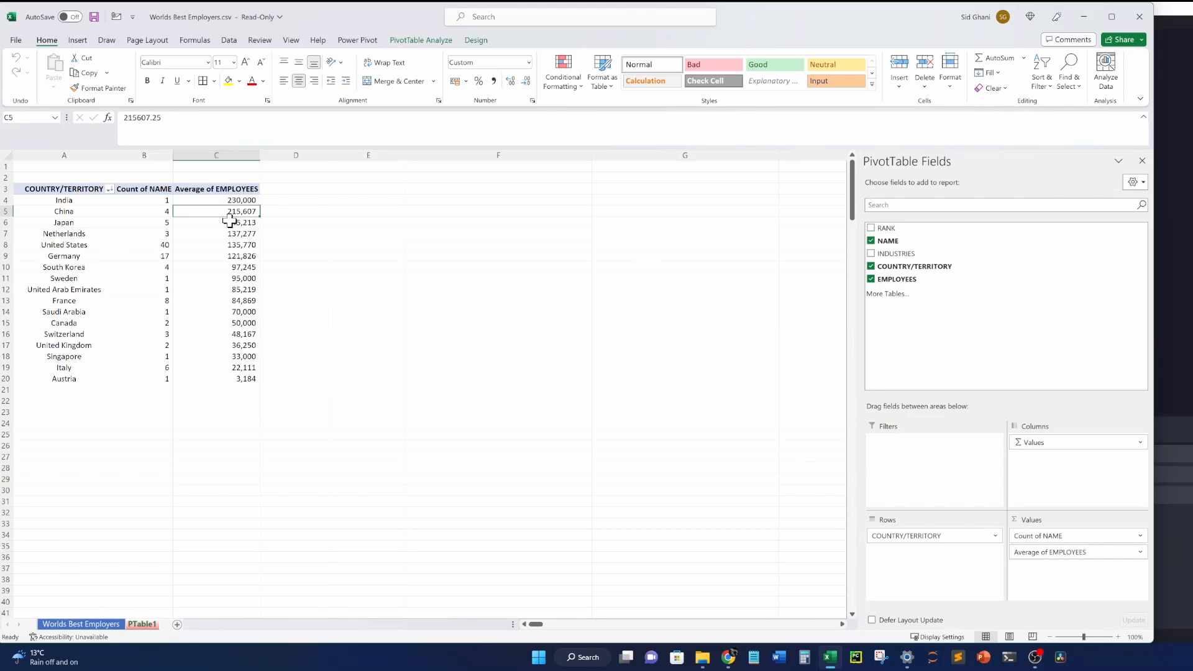
mouse_move(229, 221)
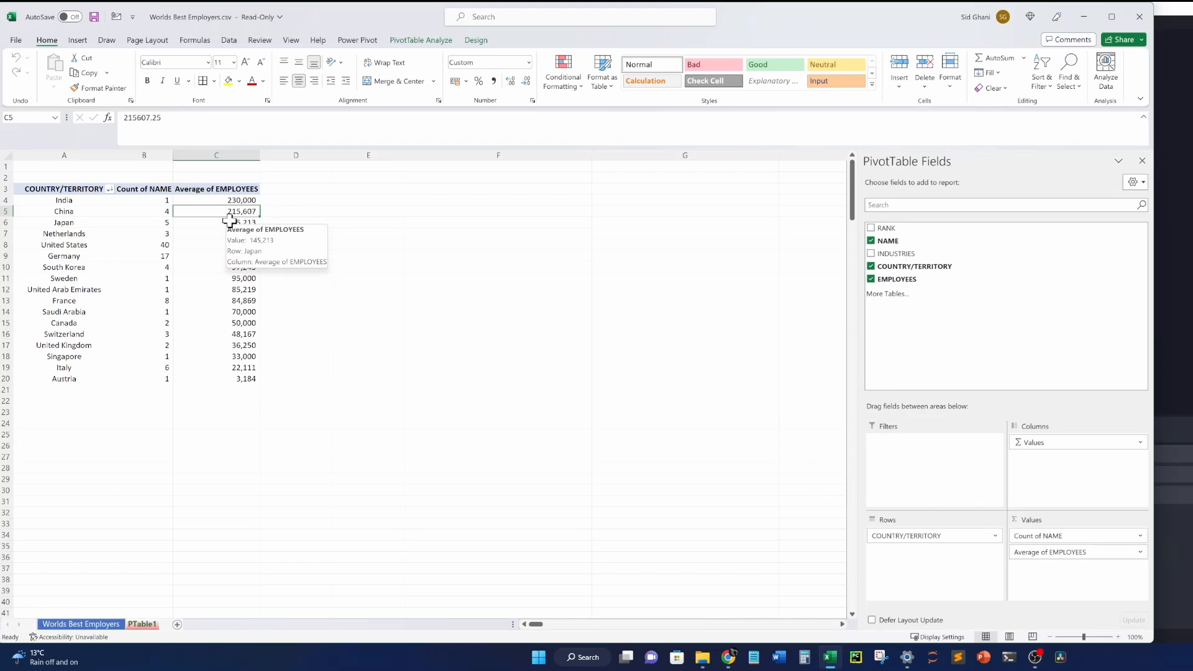
Open the Calculated Field dialog from PivotTable Analyze, close it unchanged, and show the Field List again.
left_click(243, 189)
left_click(421, 41)
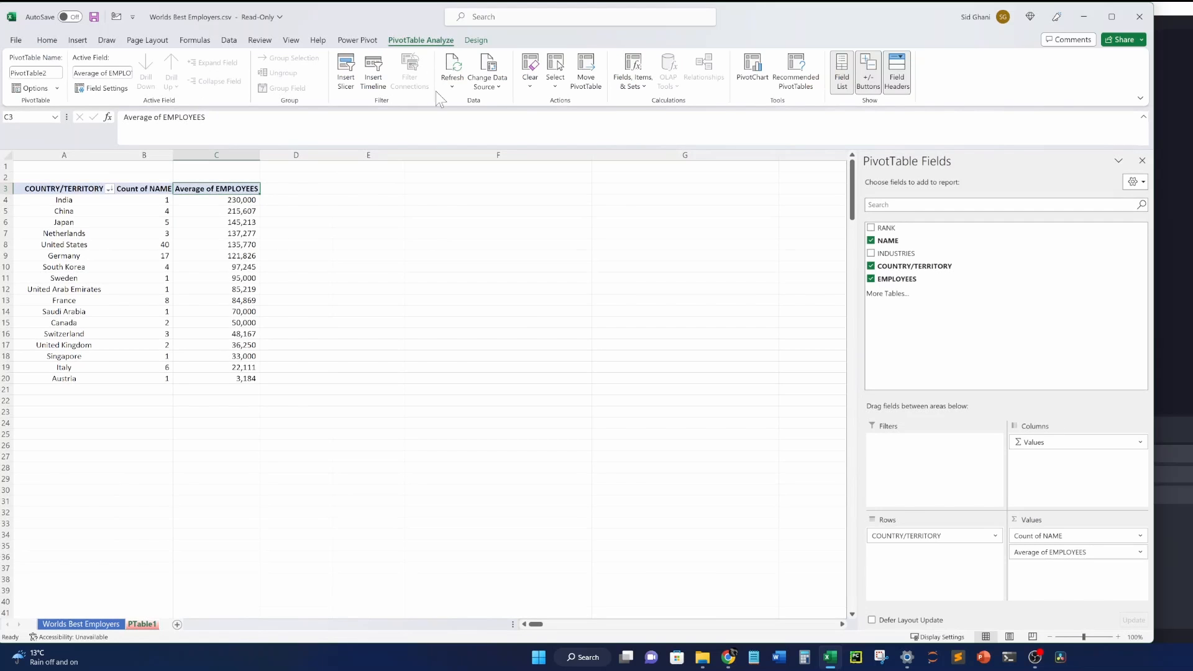
left_click(645, 82)
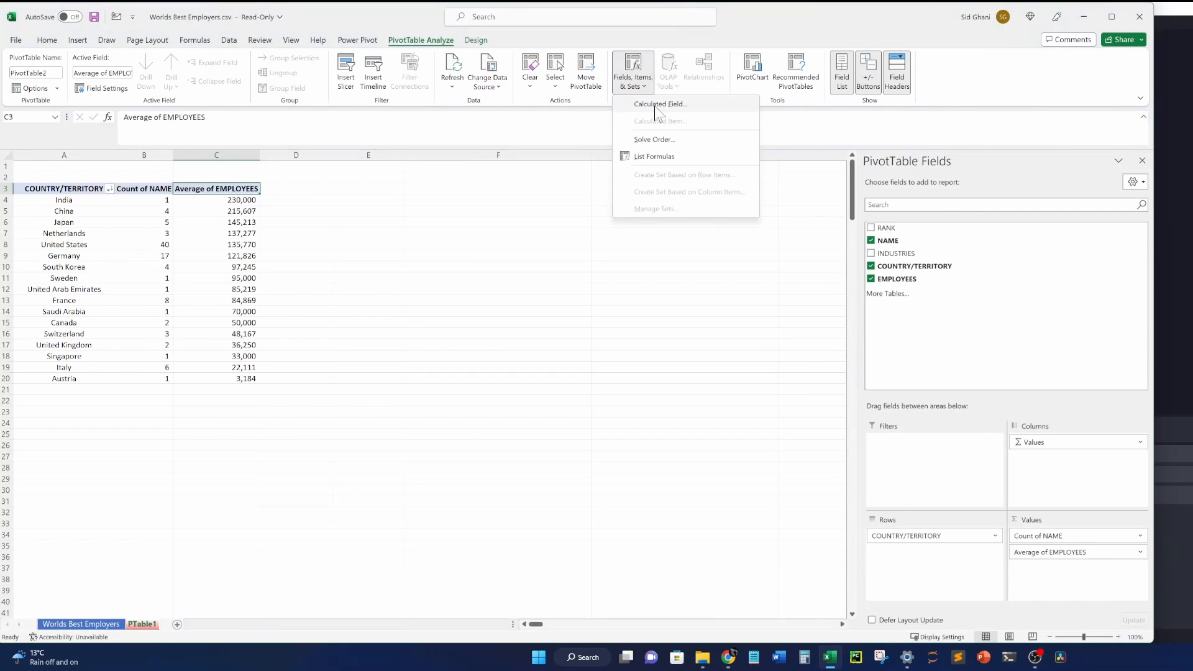
left_click(654, 104)
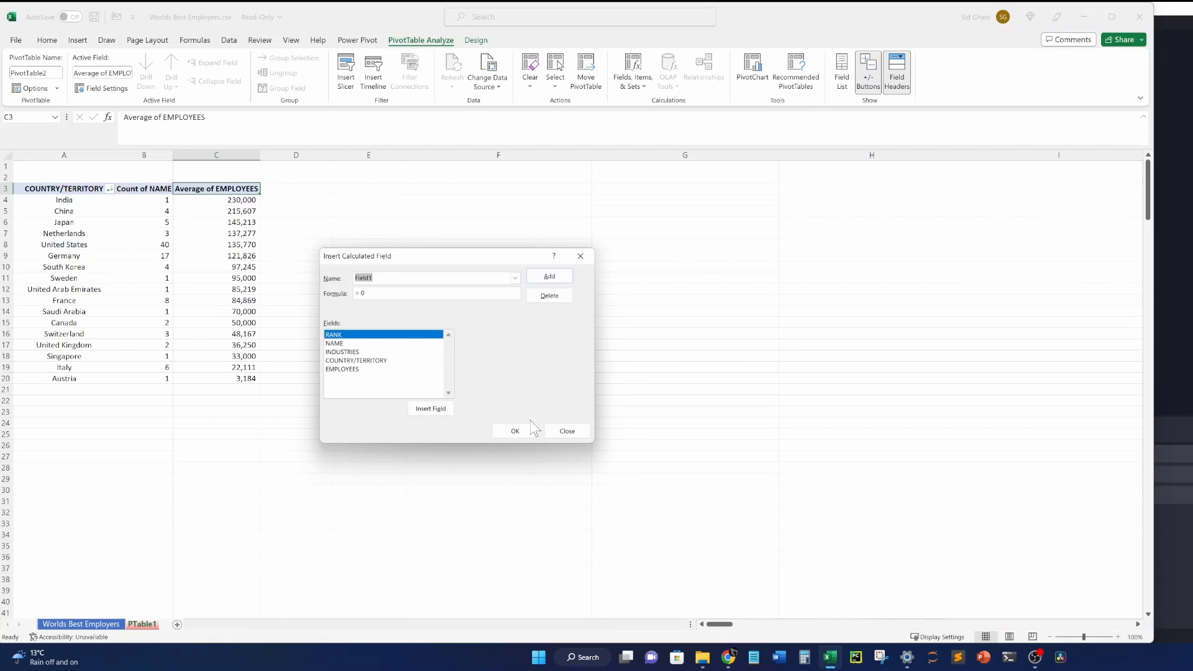
left_click(564, 432)
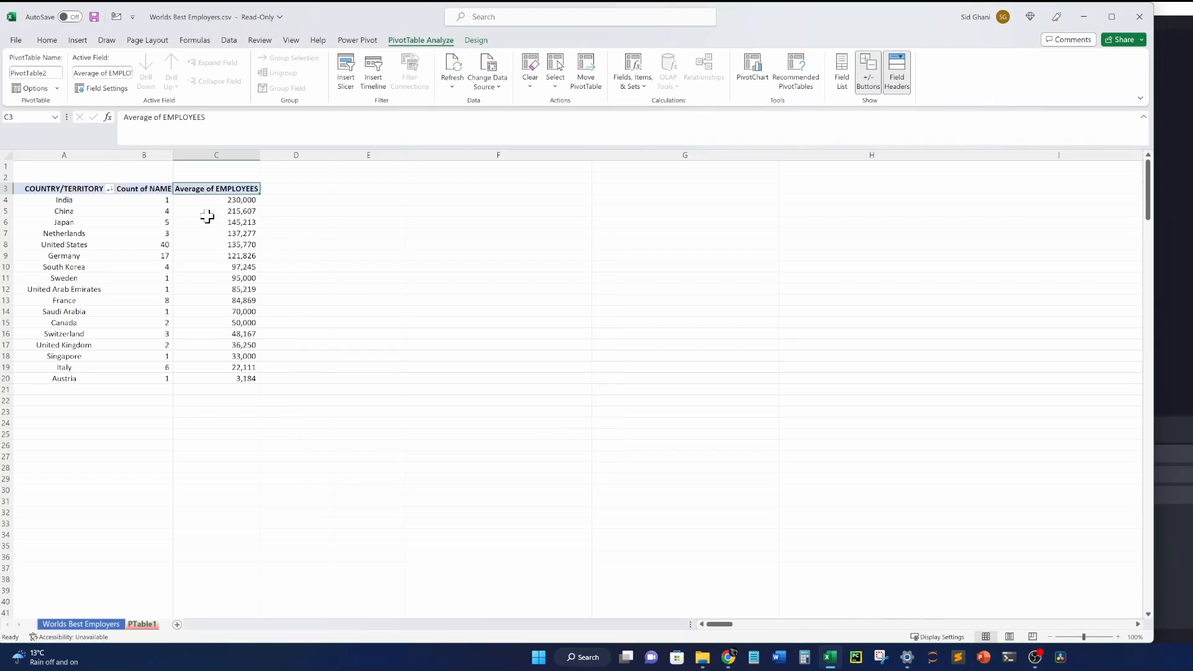
left_click(205, 212)
left_click(841, 74)
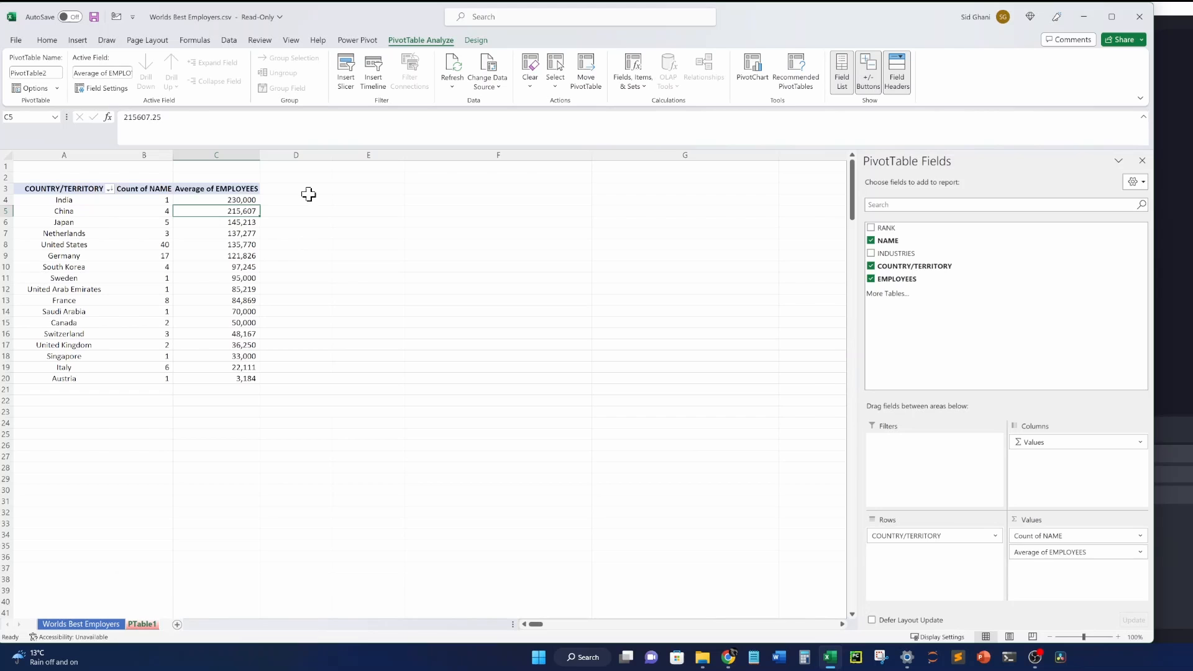
left_click(340, 200)
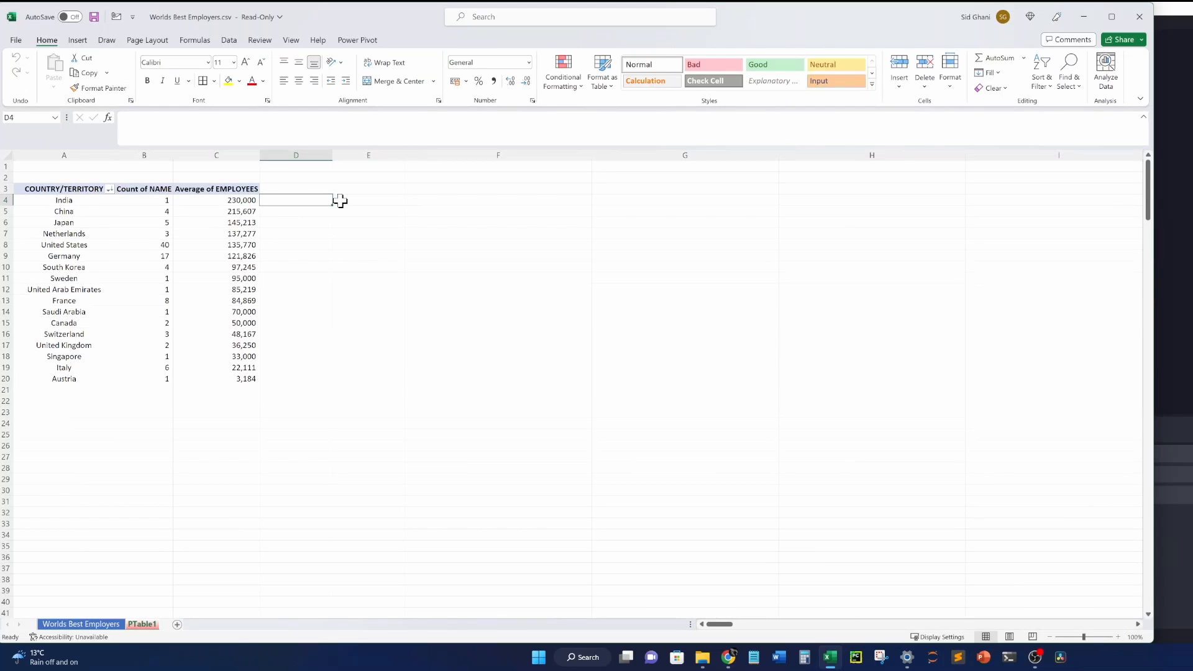
left_click(287, 389)
left_click(222, 395)
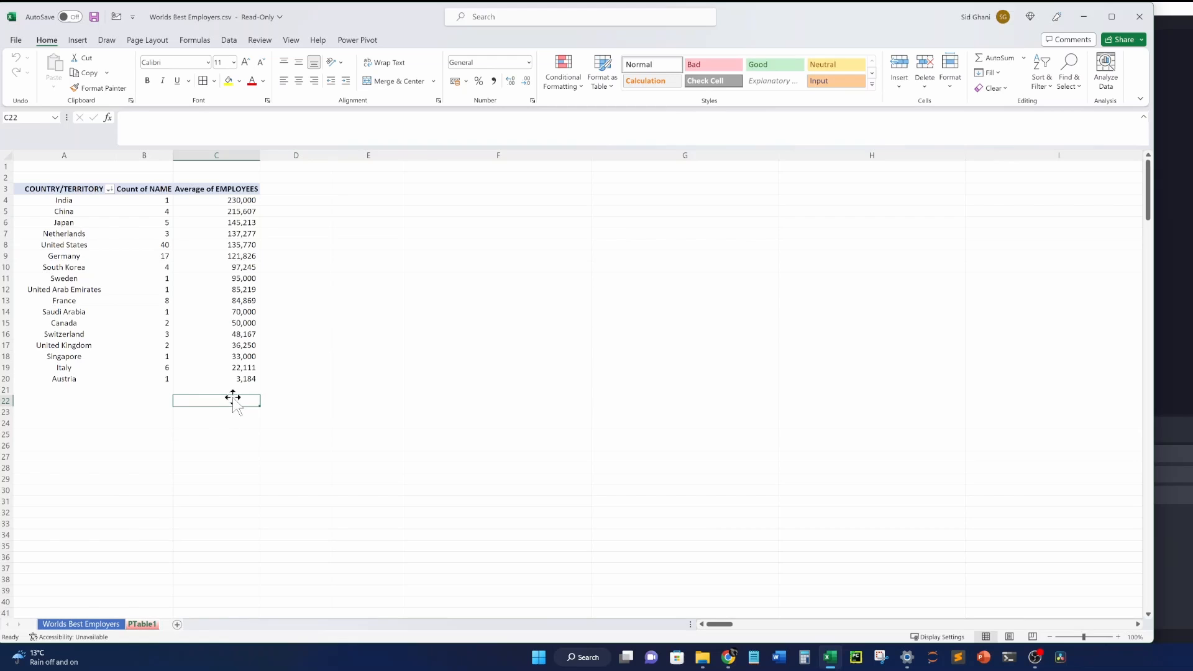
type("=sum(")
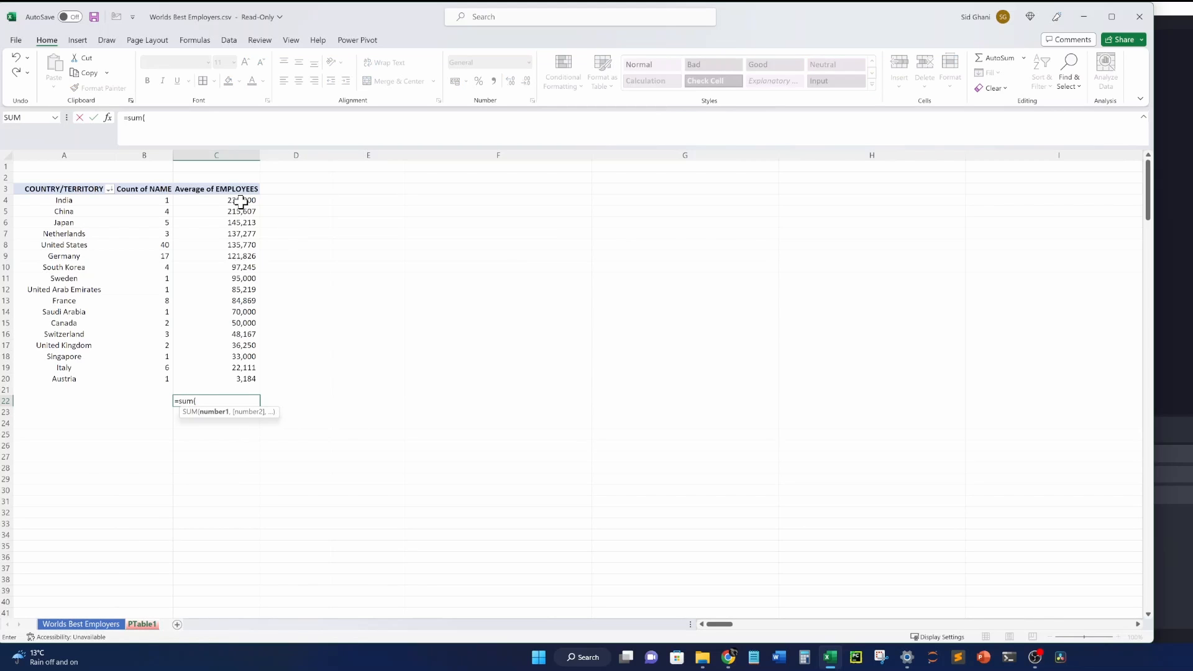
left_click_drag(241, 200, 223, 377)
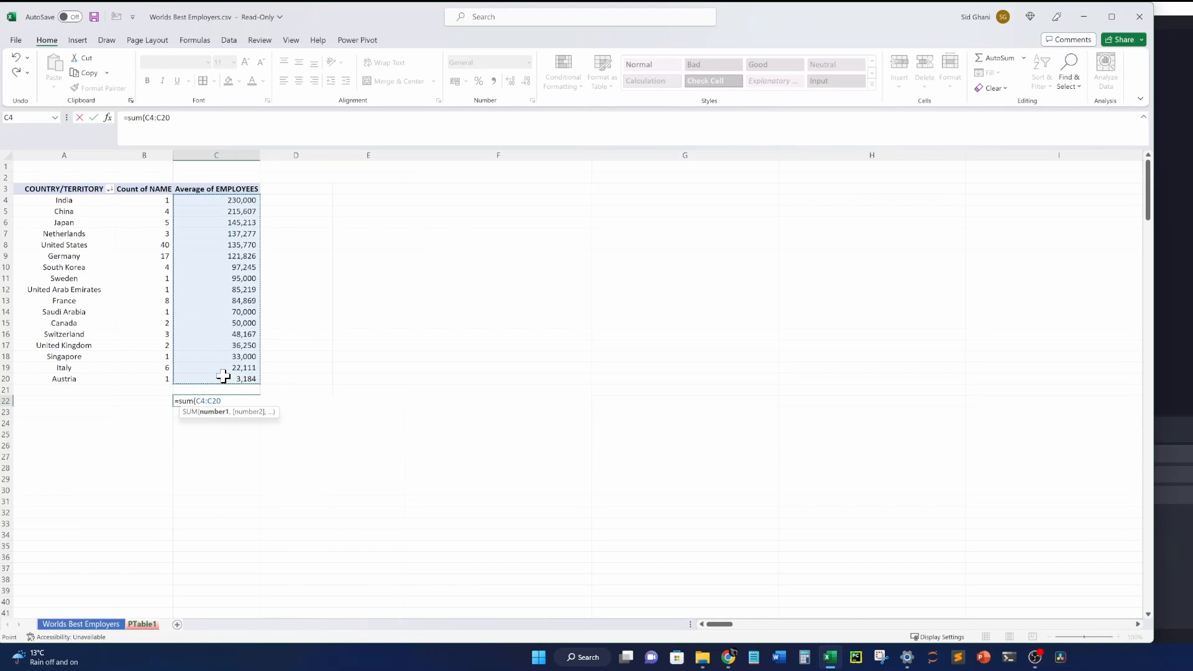
key("Return")
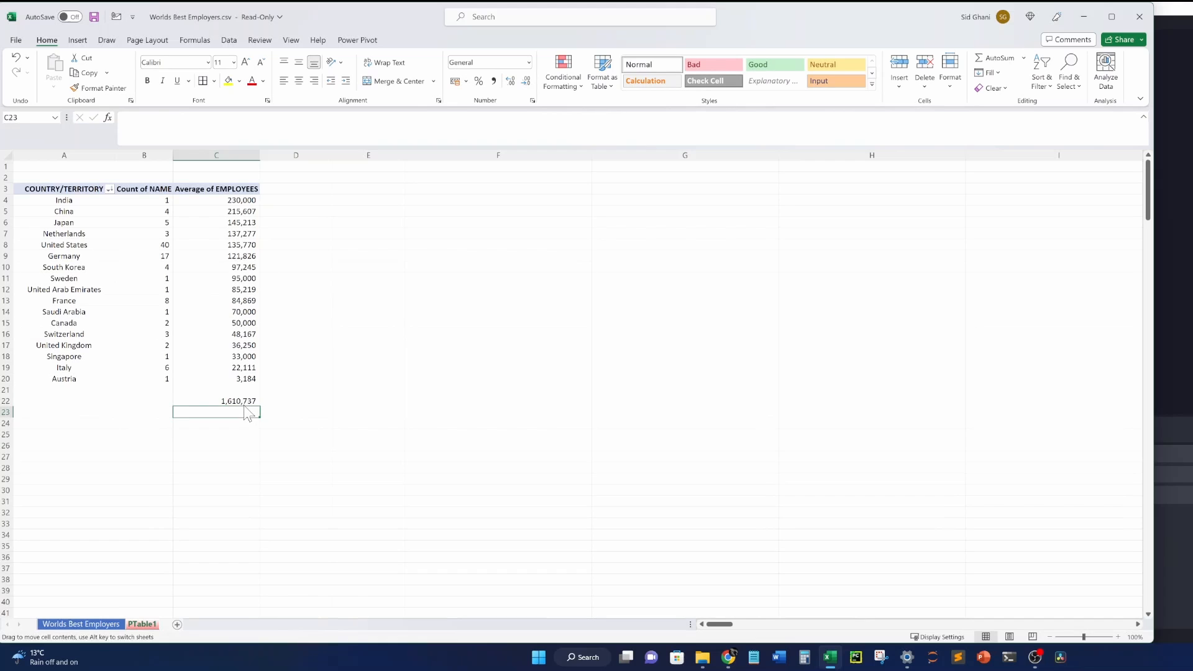
left_click(239, 402)
key("Delete")
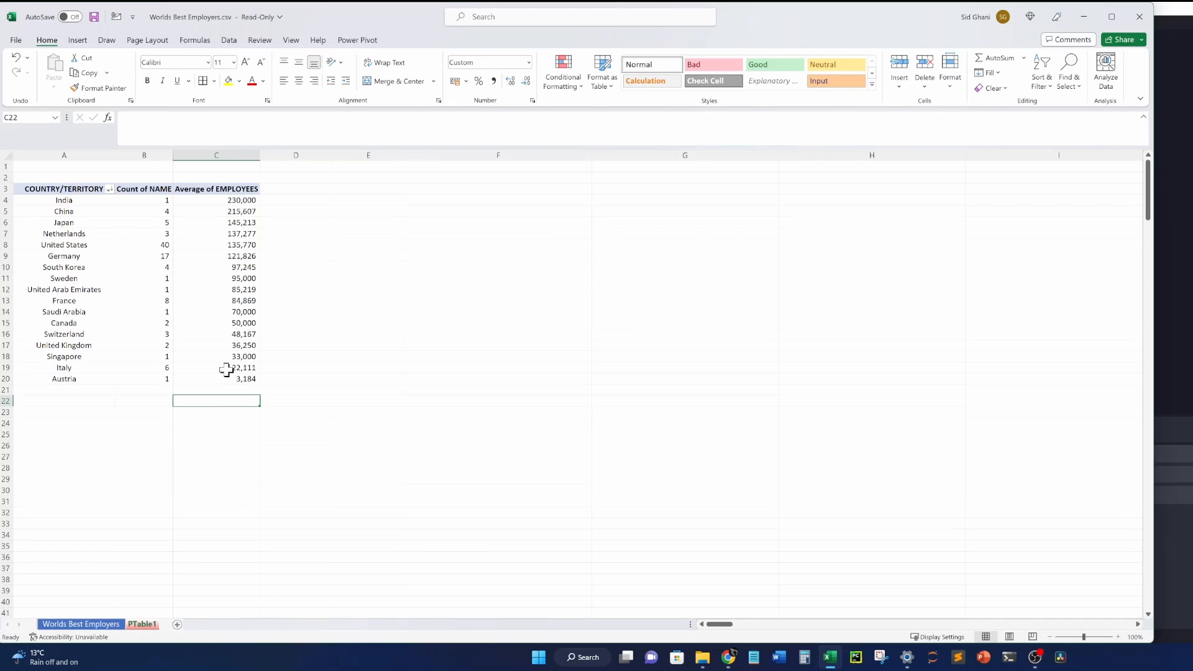
left_click(226, 368)
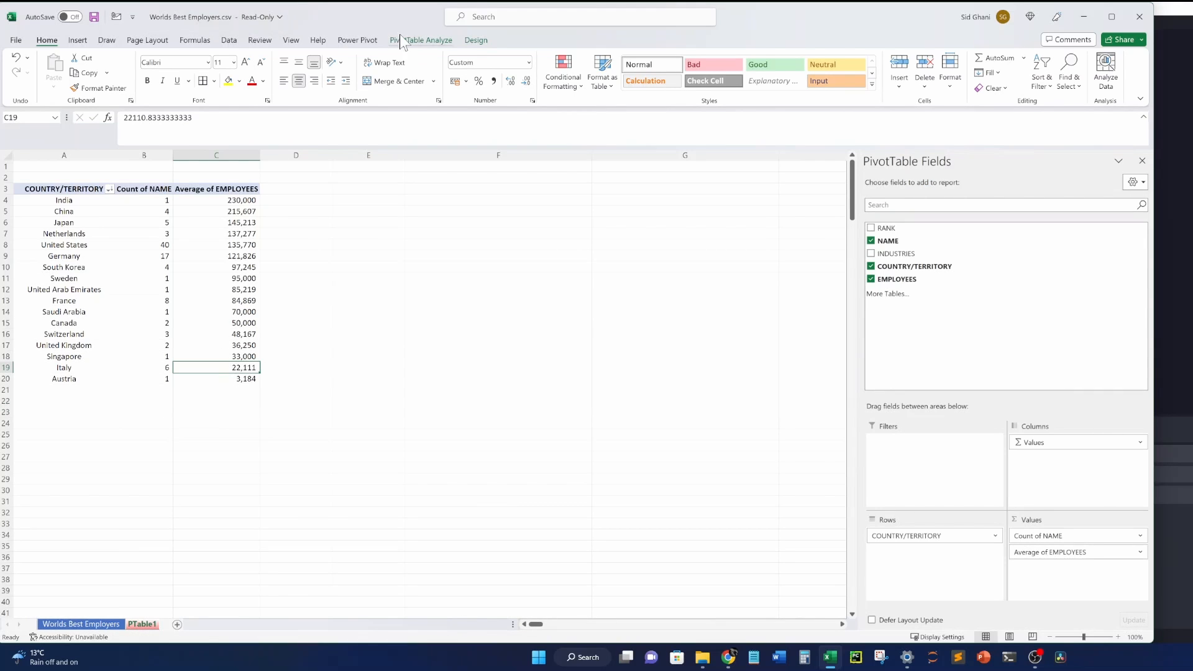
Set Grand Totals to On for Columns Only, adding a Grand Total row below the countries.
left_click(484, 39)
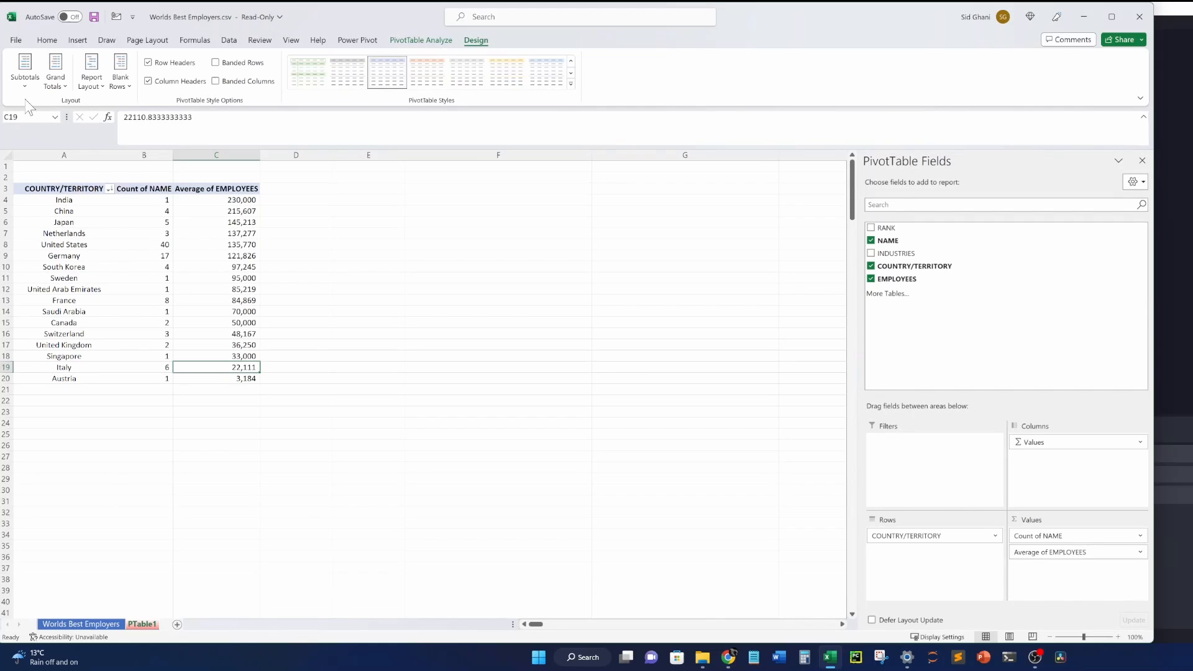
left_click(59, 86)
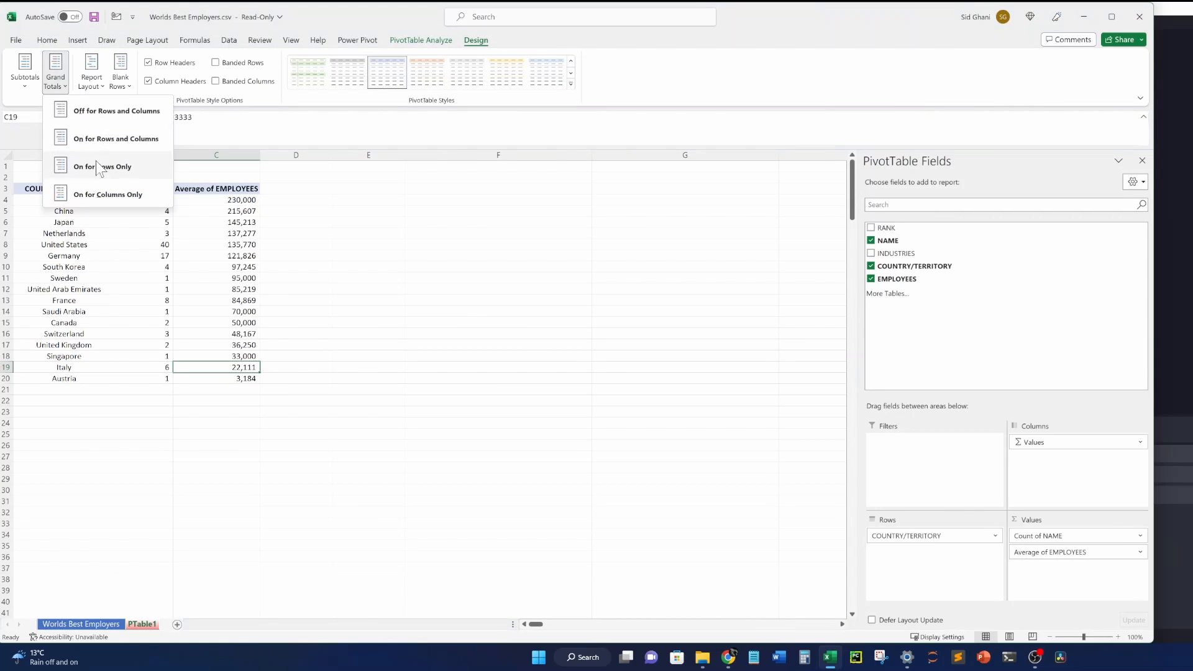
left_click(103, 195)
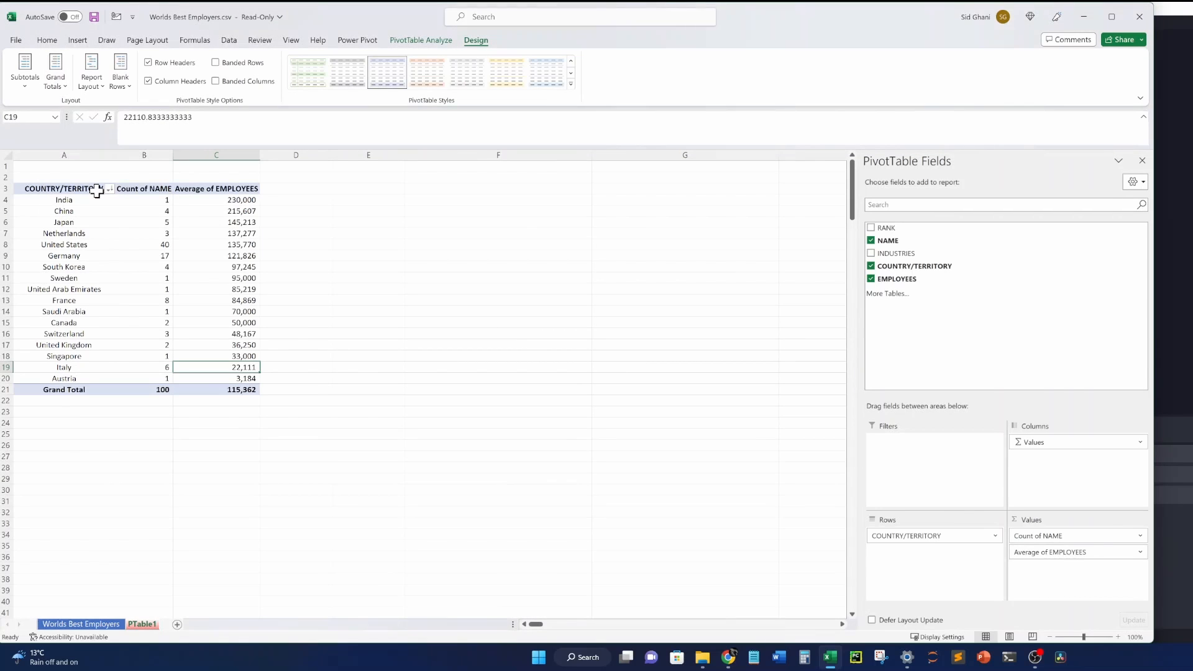
left_click(230, 392)
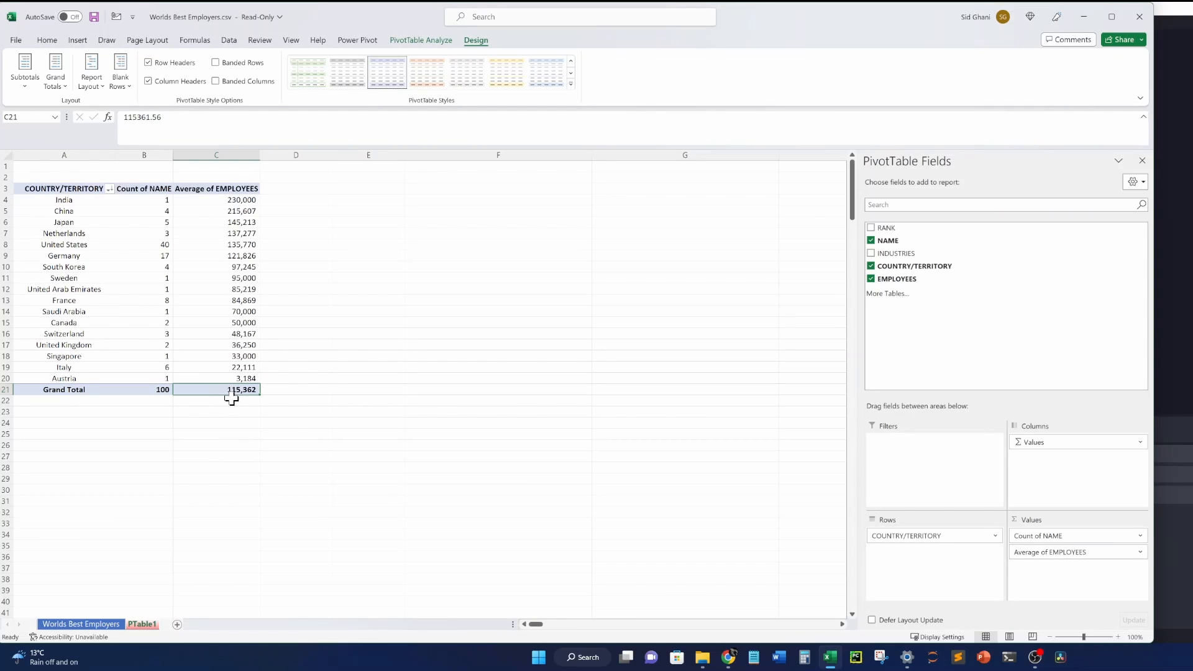
Select the averages C4:C20 and check the Grand Total: 100 companies averaging 115,362 employees.
left_click_drag(233, 200, 230, 267)
left_click_drag(224, 335, 230, 376)
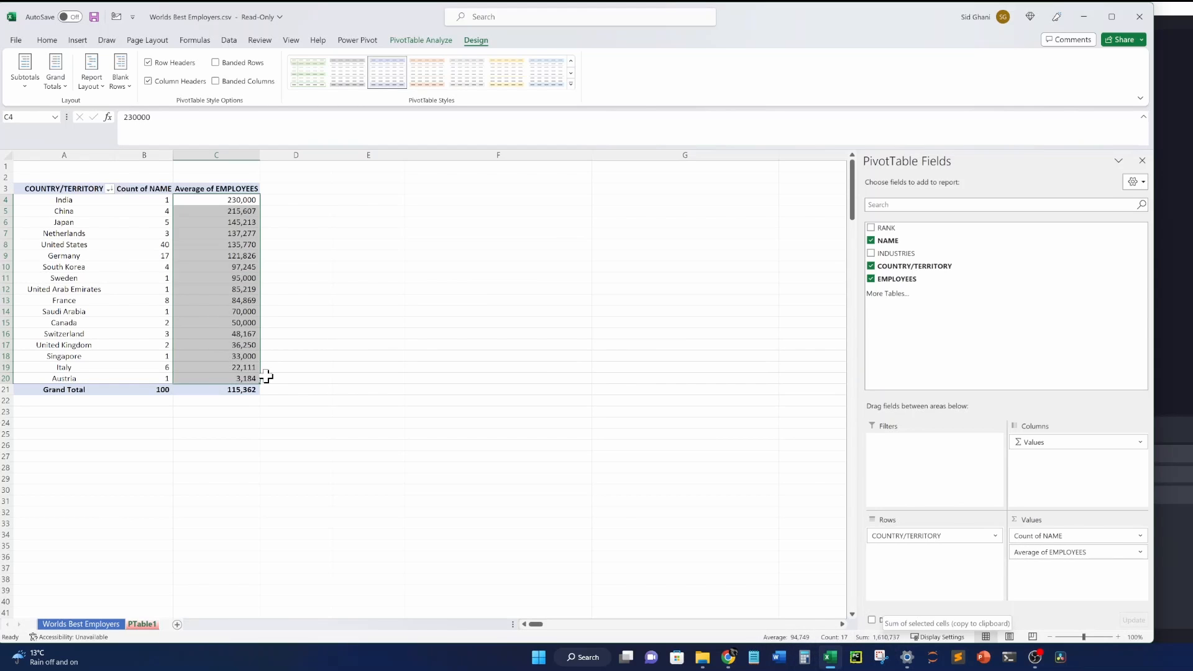
left_click(247, 390)
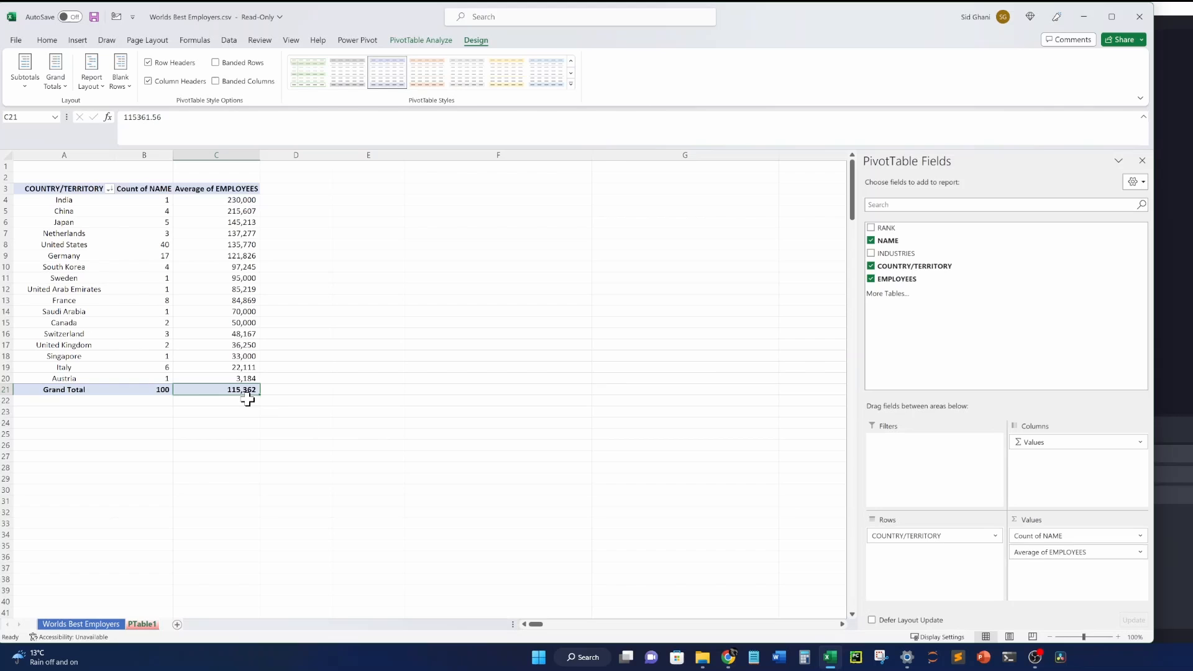
left_click(165, 390)
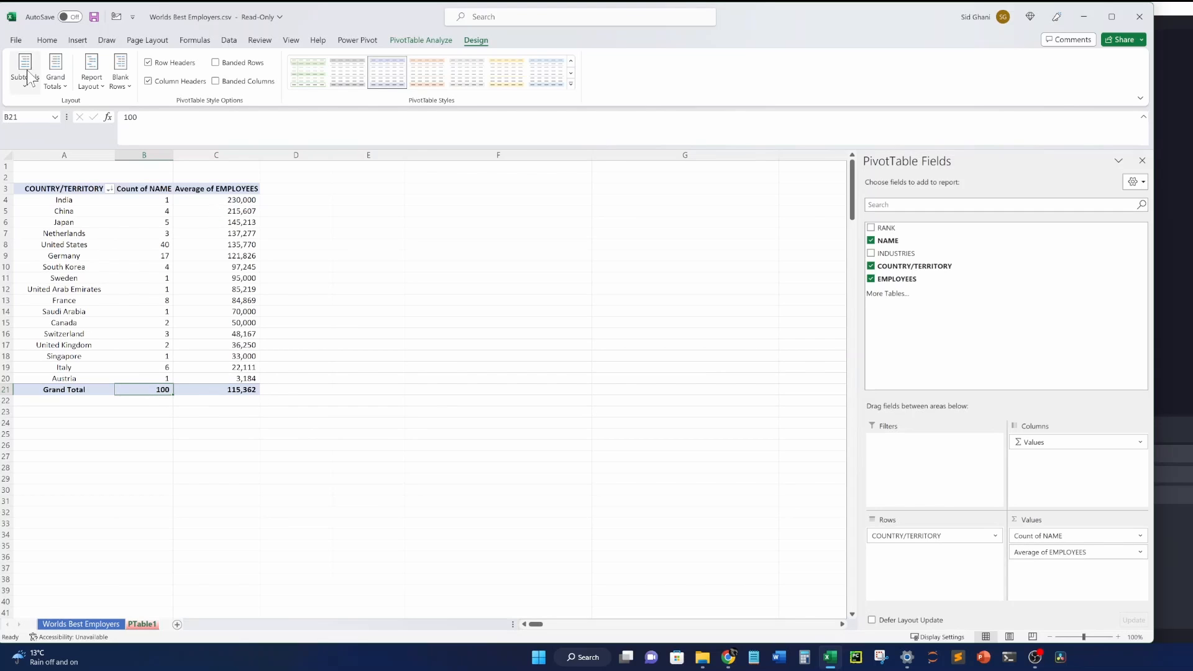
Keep Grand Totals on for columns only and check the Saudi Arabia, China and India rows.
left_click(64, 87)
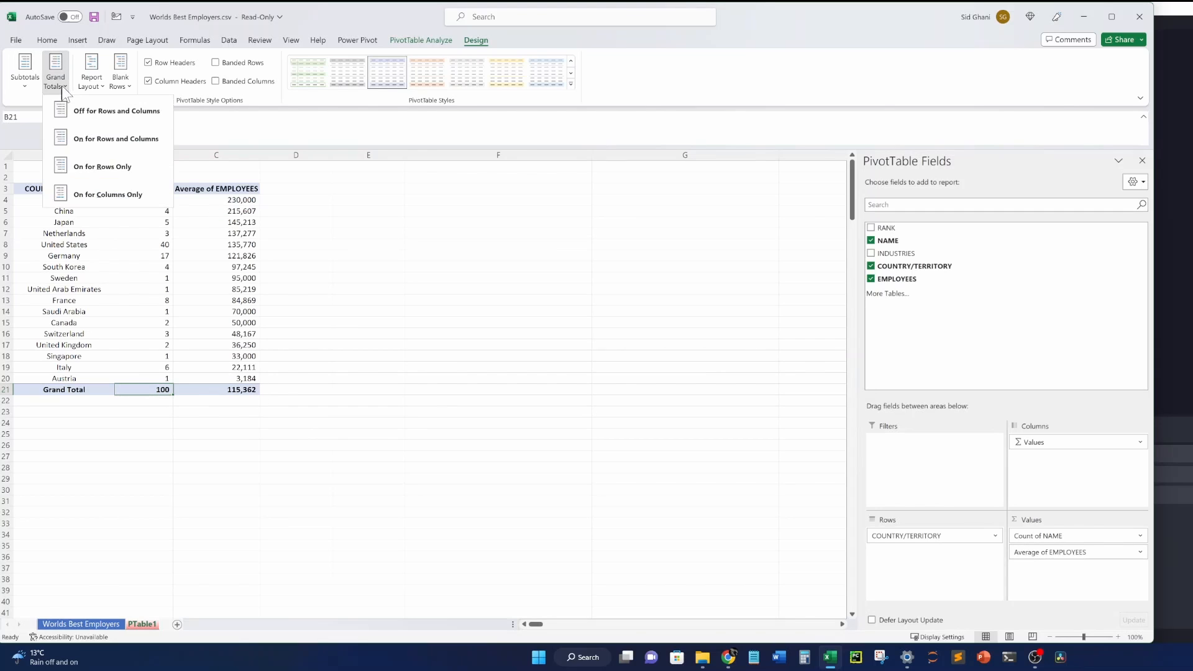
left_click(91, 187)
left_click(239, 312)
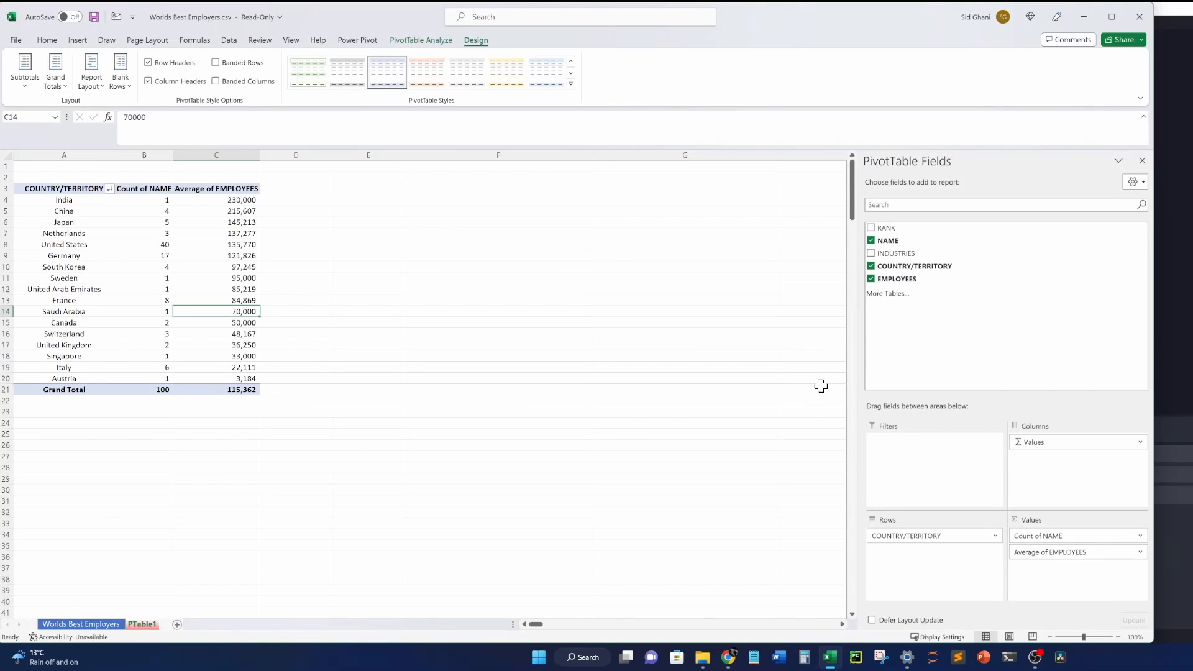
left_click(205, 210)
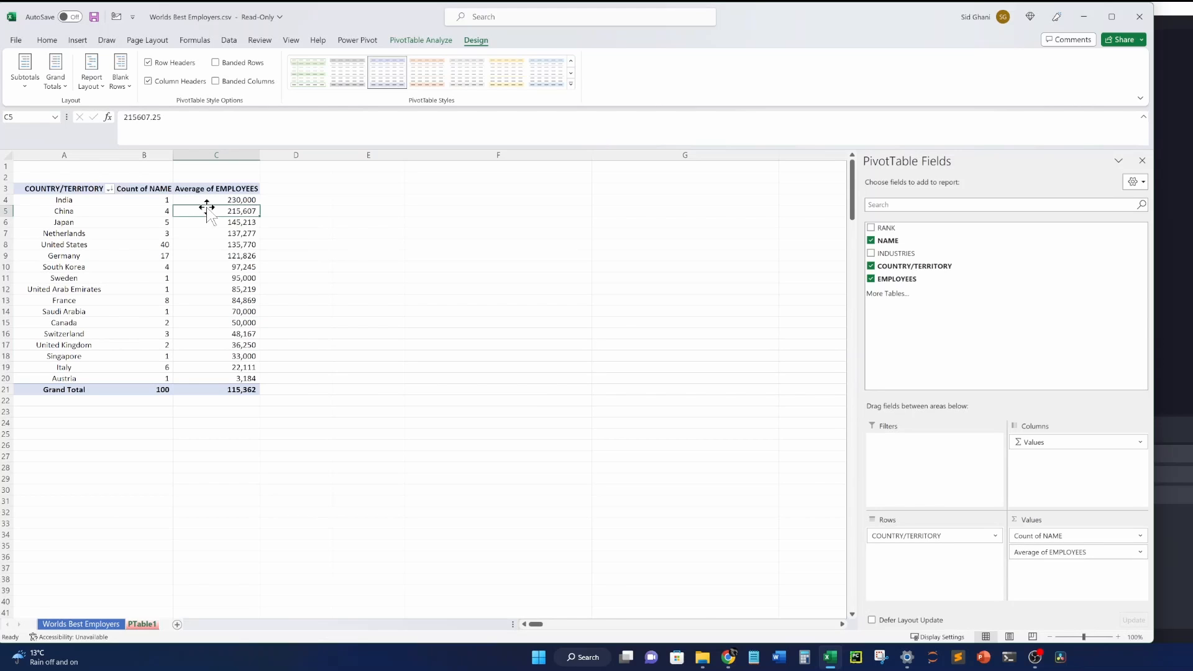
left_click(71, 199)
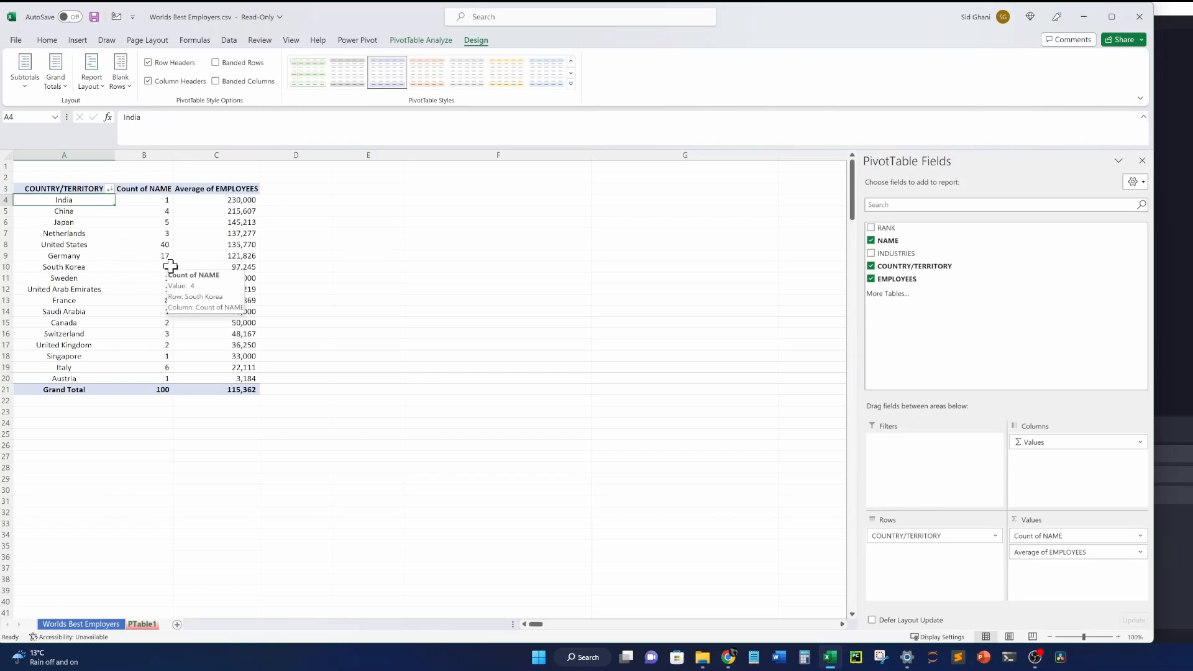
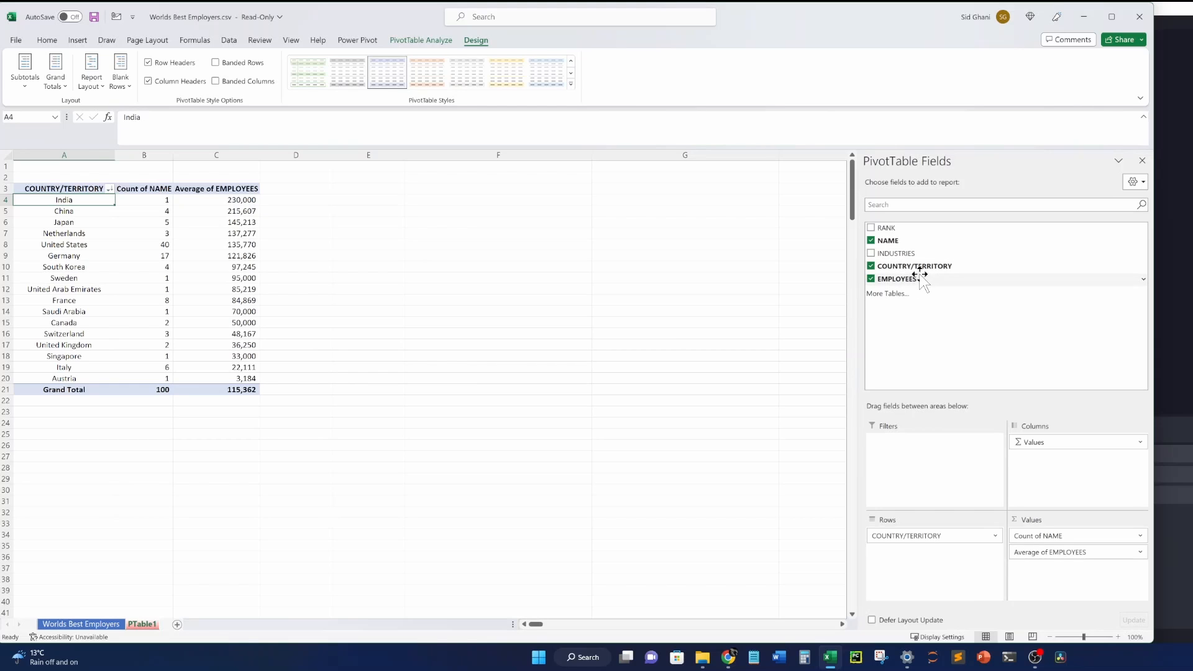
Clear the country, average and count fields, then show company NAME rows with Sum of EMPLOYEES.
left_click_drag(907, 540, 957, 359)
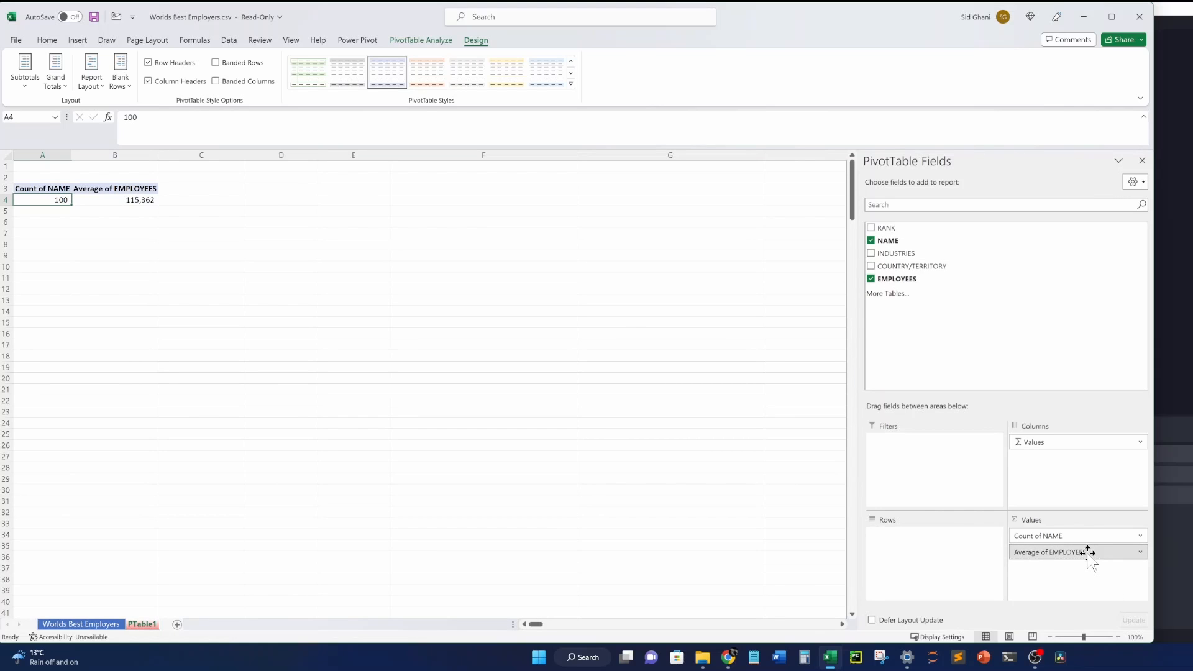
left_click_drag(1087, 553, 1014, 349)
left_click_drag(1064, 536, 972, 343)
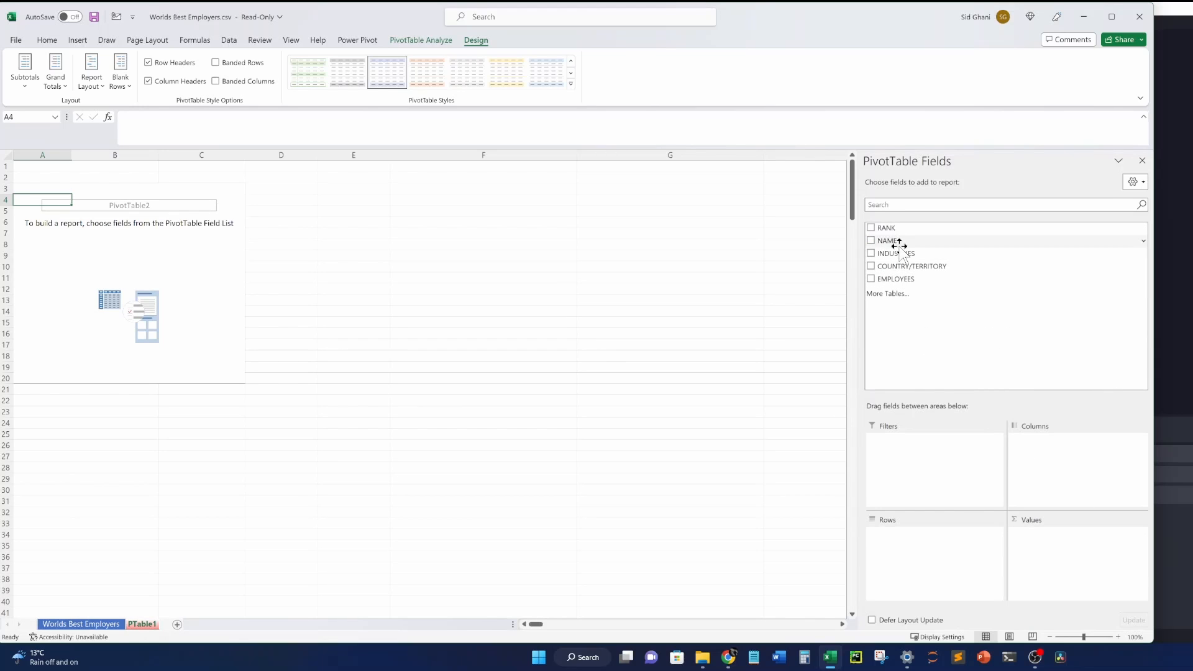
left_click_drag(898, 243, 969, 559)
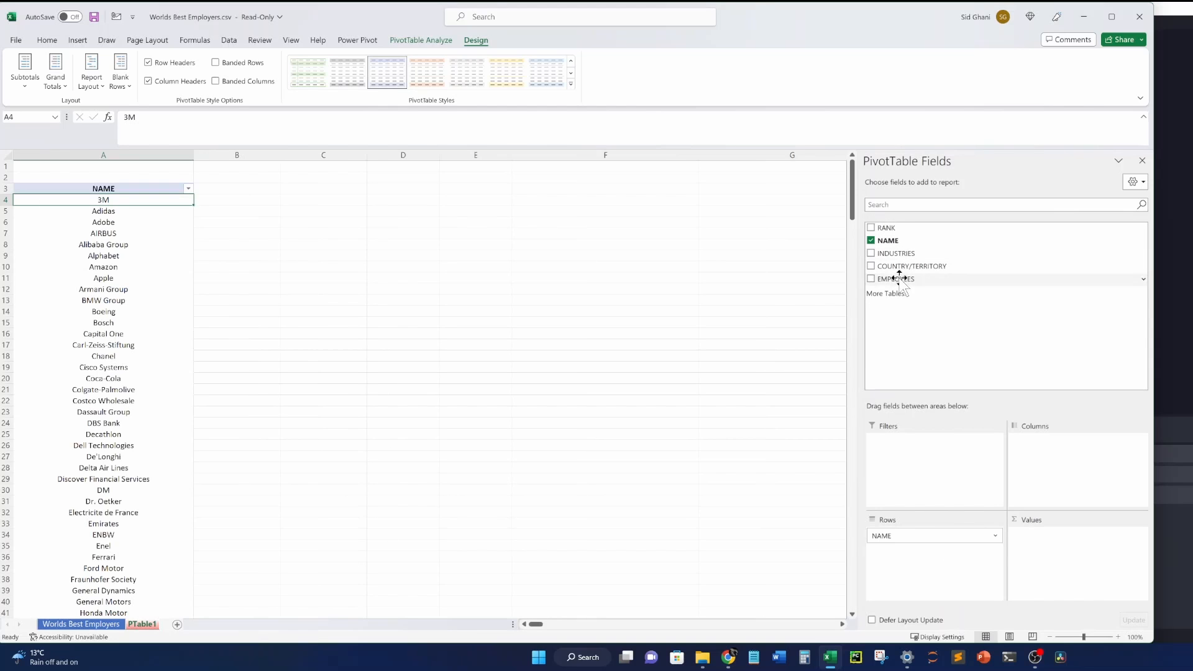
left_click_drag(897, 279, 1051, 567)
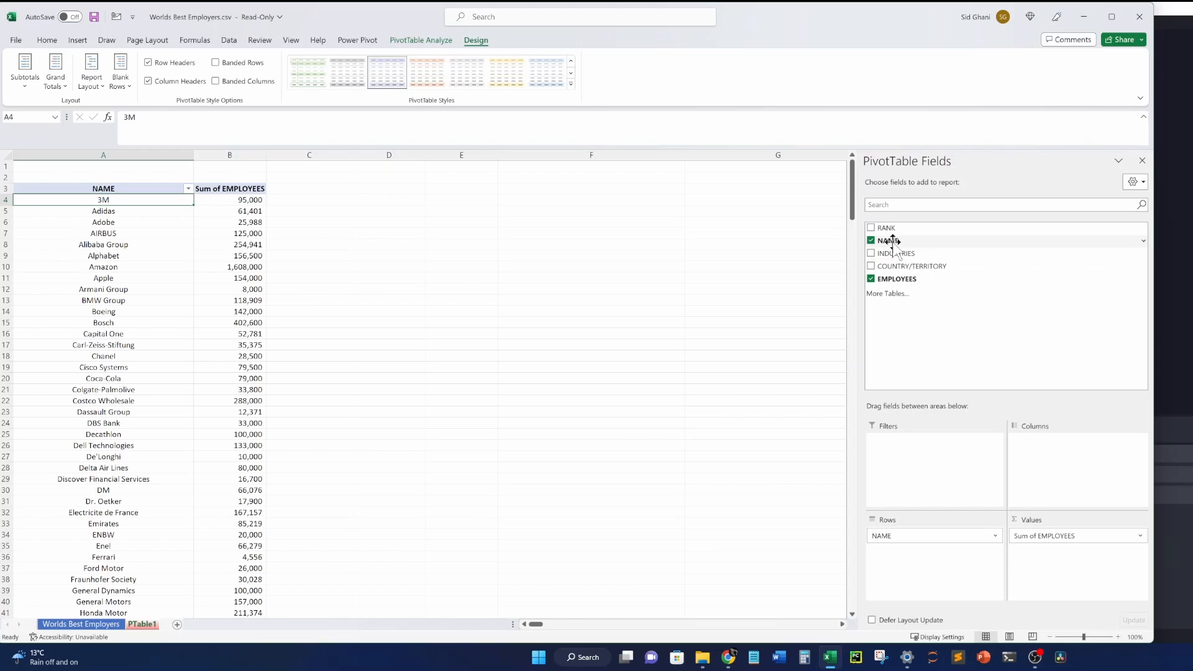
Add COUNTRY/TERRITORY as a report filter and try filtering to Singapore, then Germany.
left_click_drag(901, 266, 955, 494)
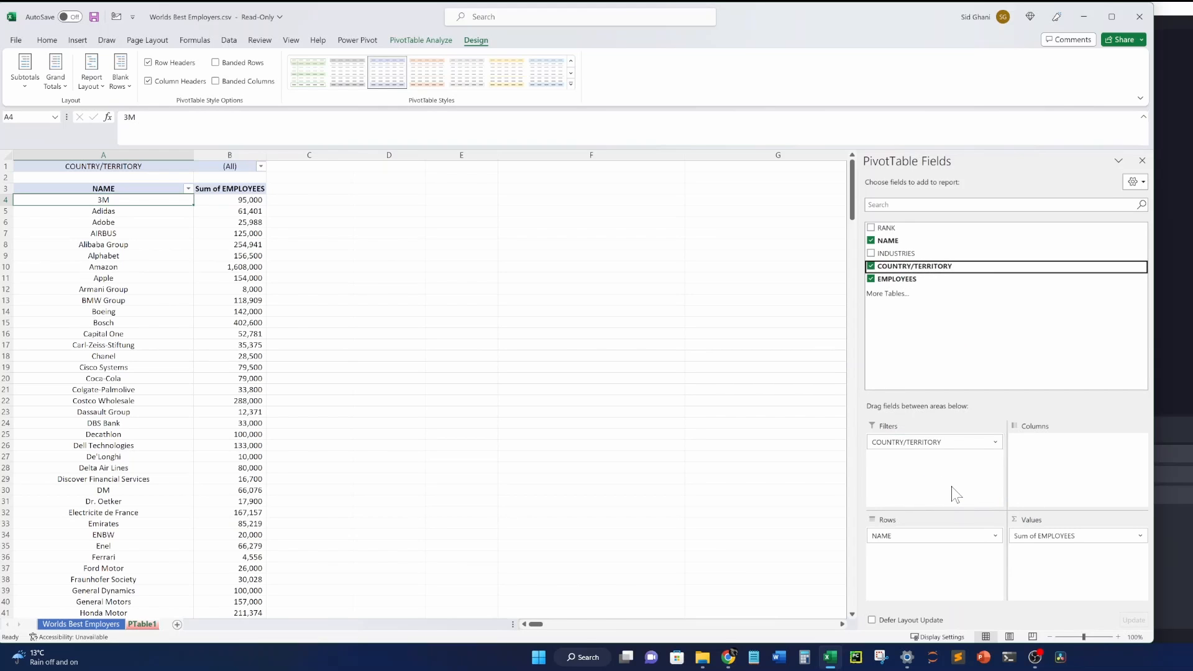
left_click(261, 166)
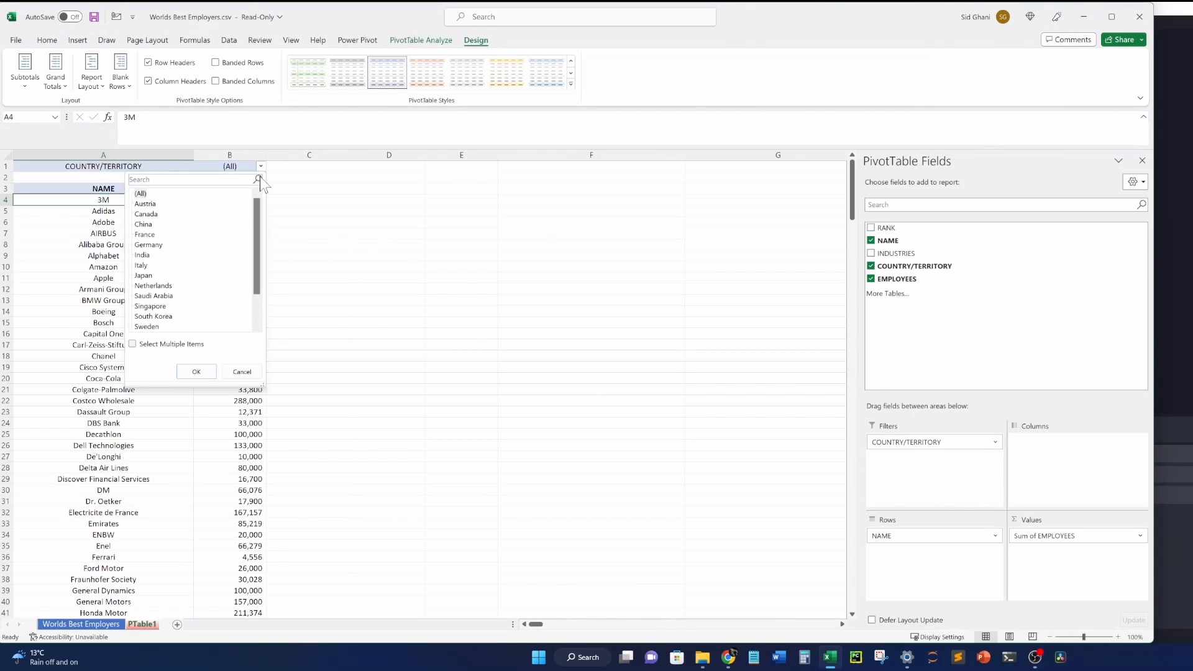
left_click(534, 319)
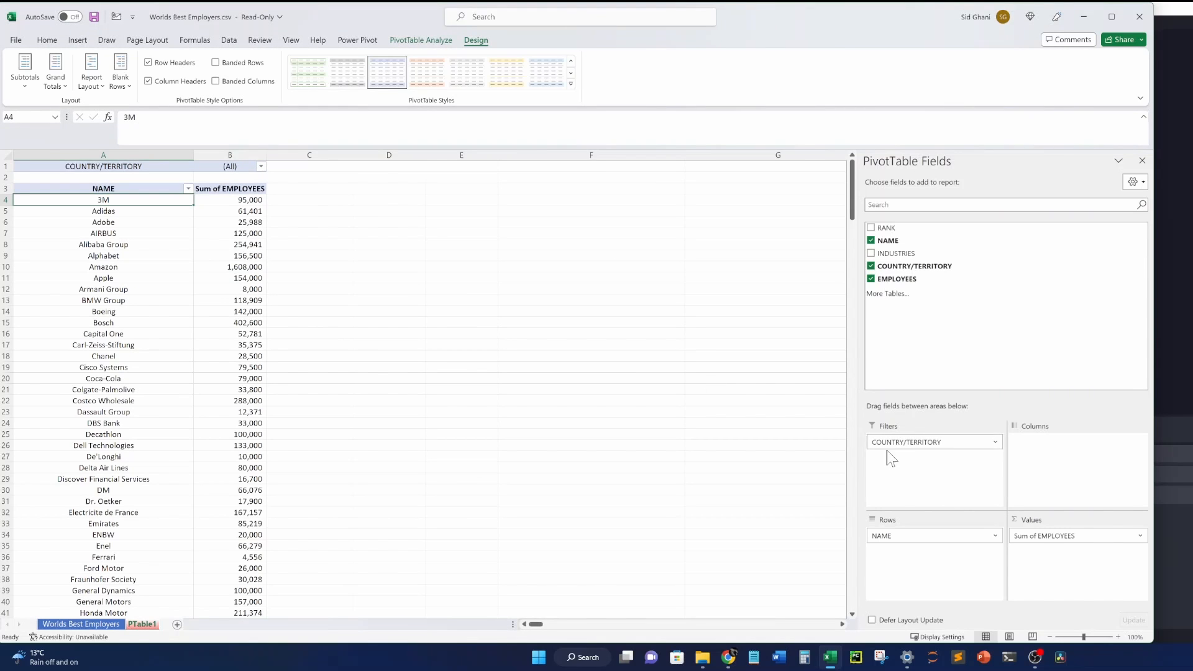
left_click(261, 165)
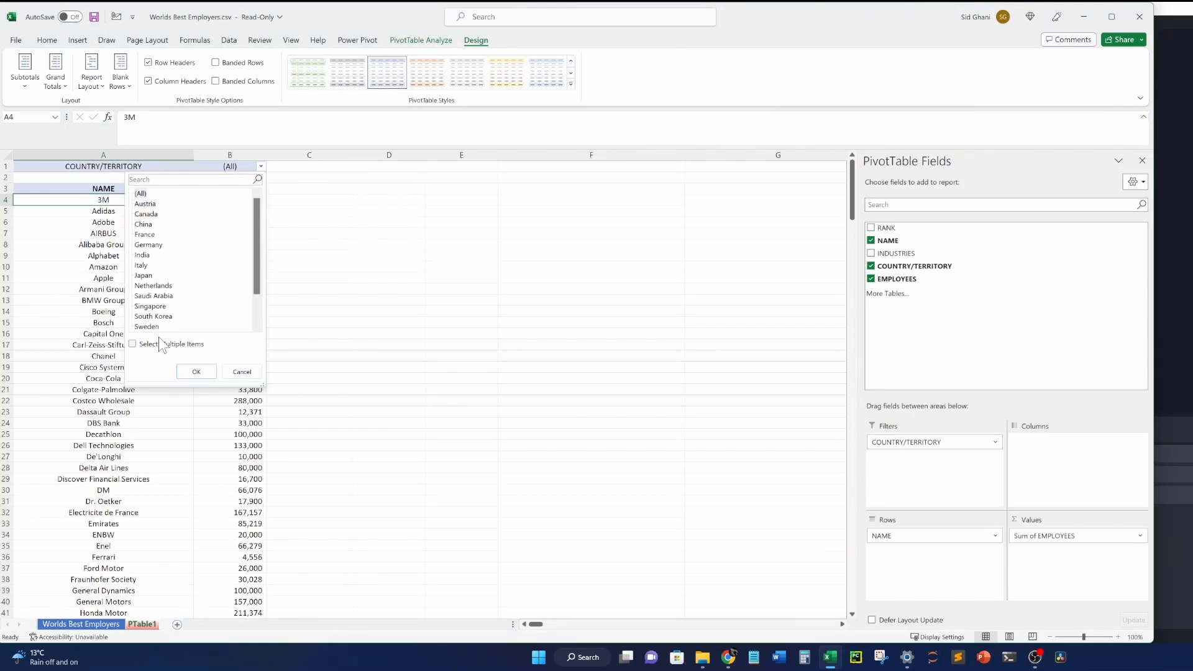
left_click(149, 214)
left_click(195, 371)
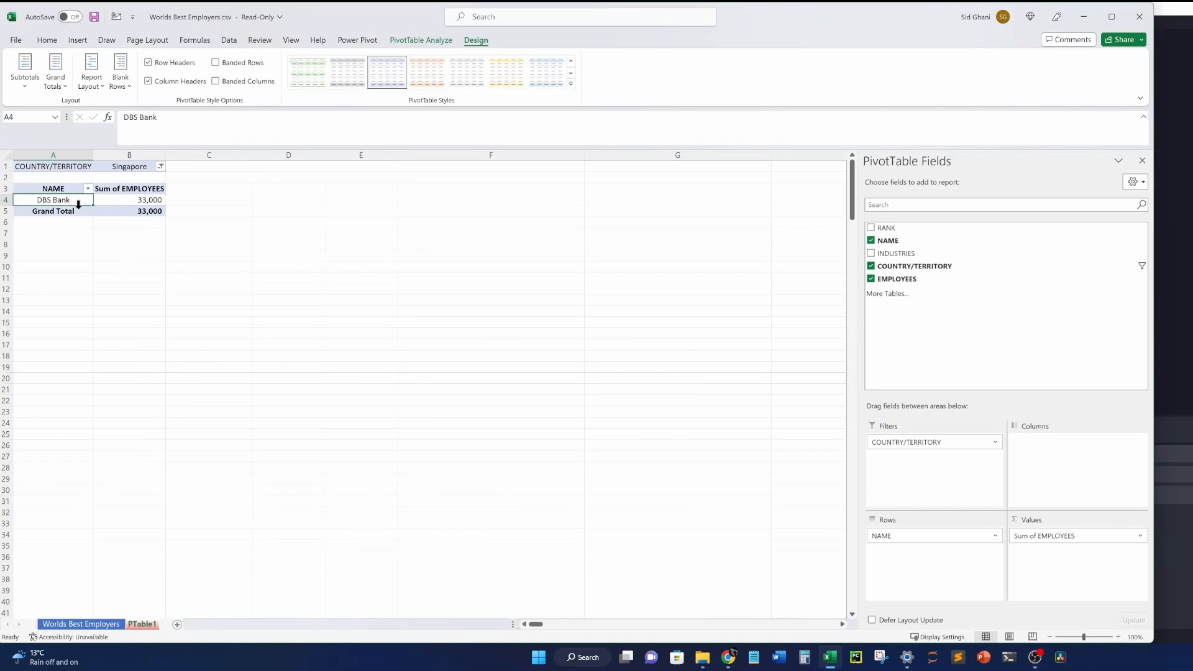
left_click(161, 167)
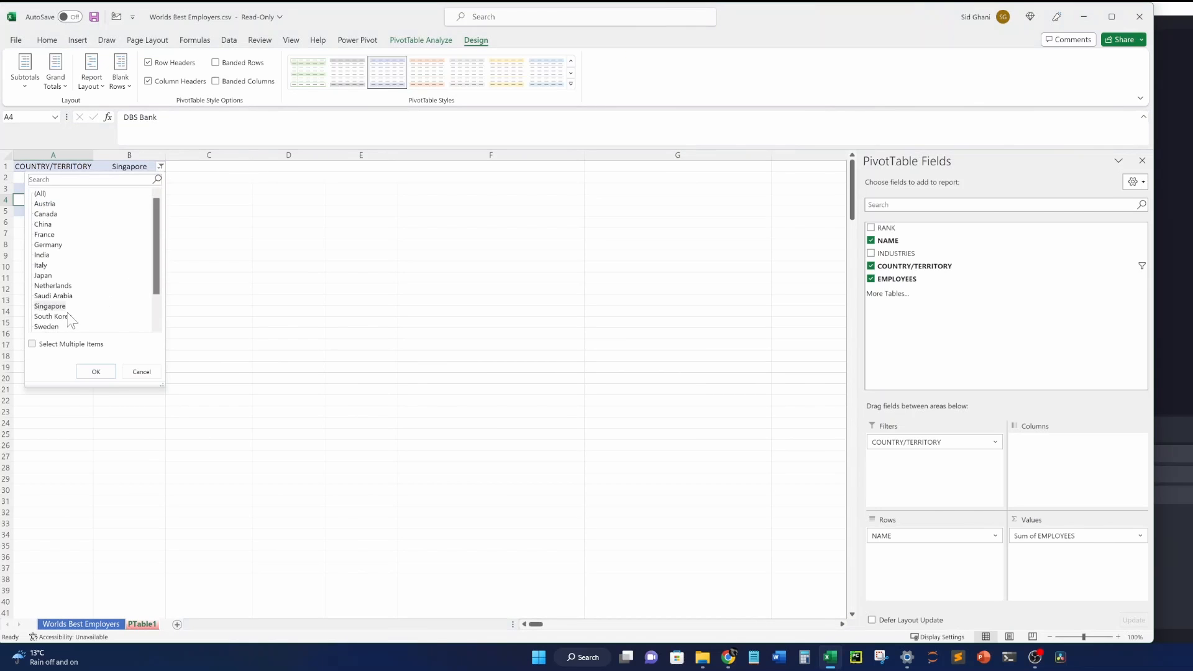
left_click(47, 245)
left_click(96, 371)
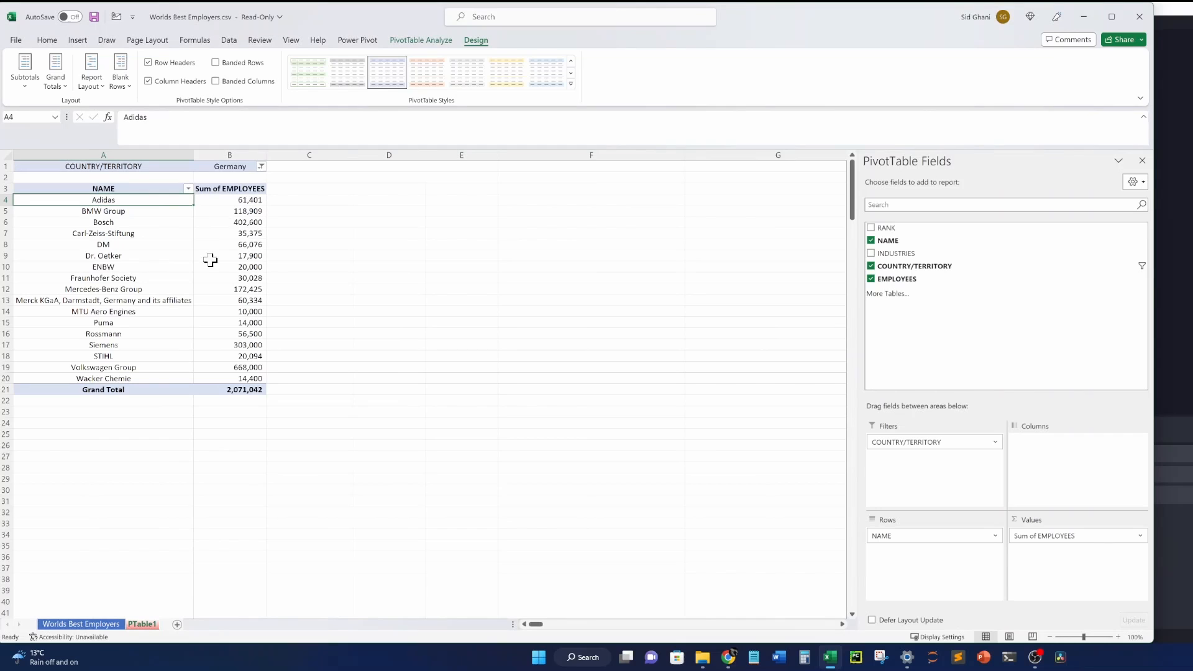
Enable multiple items and filter to France, Germany and United Kingdom: 27 companies, 2,822,495 employees.
left_click(260, 167)
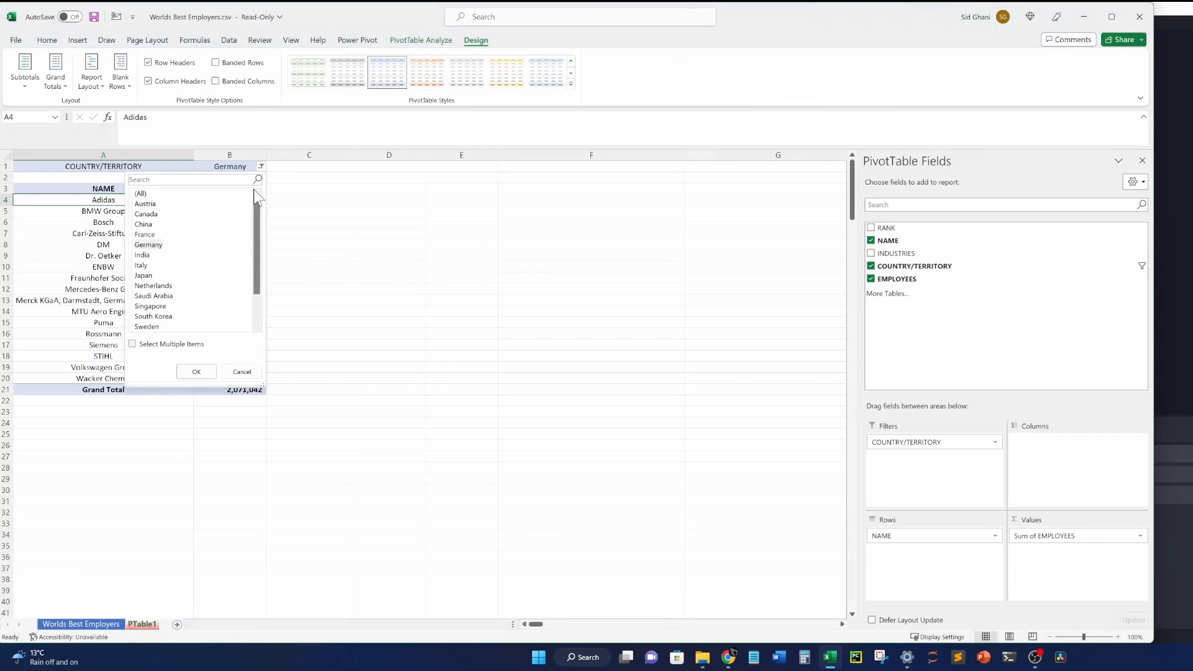
left_click(133, 344)
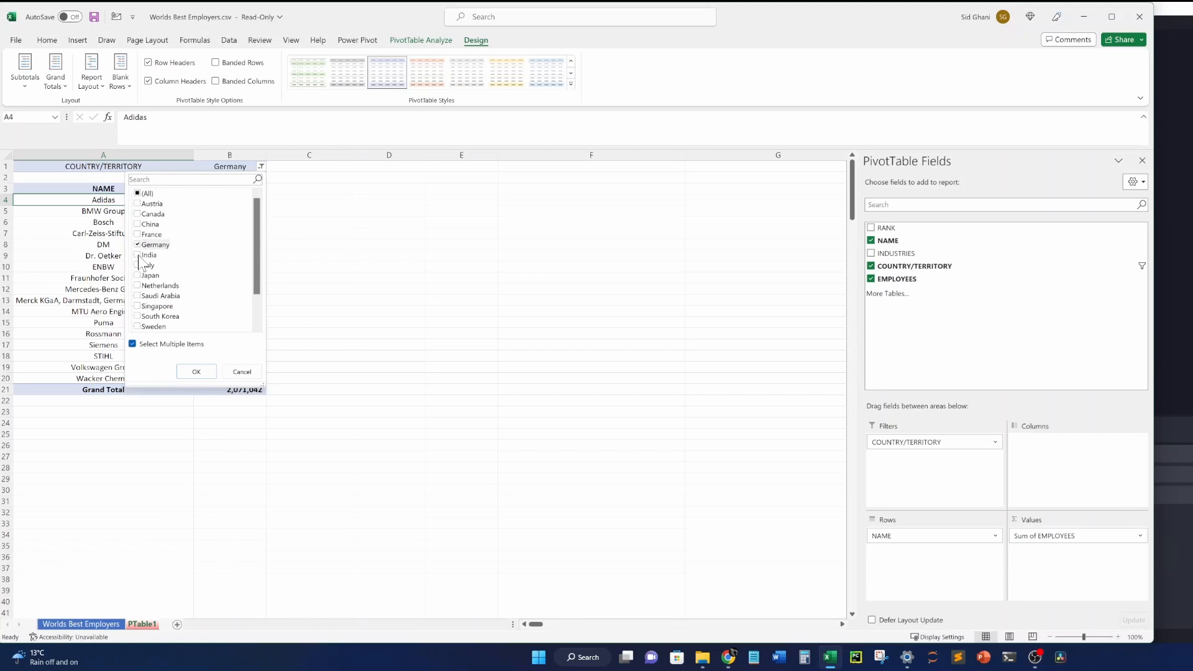
left_click(137, 235)
left_click_drag(258, 279, 258, 307)
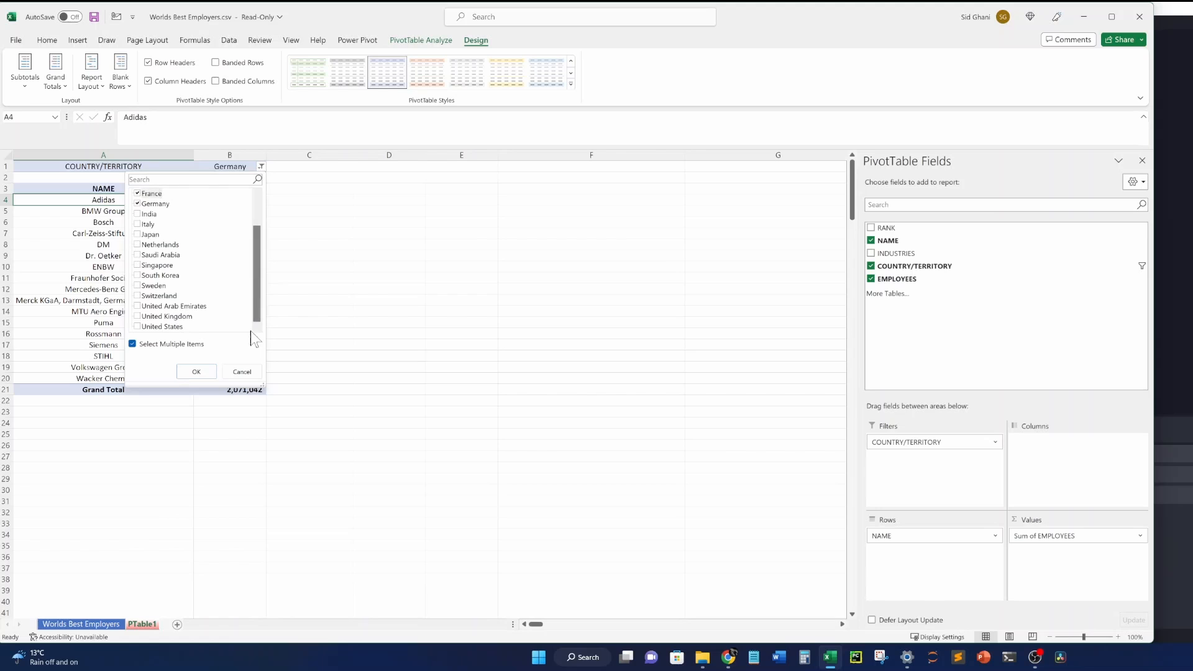
left_click(137, 316)
left_click(194, 371)
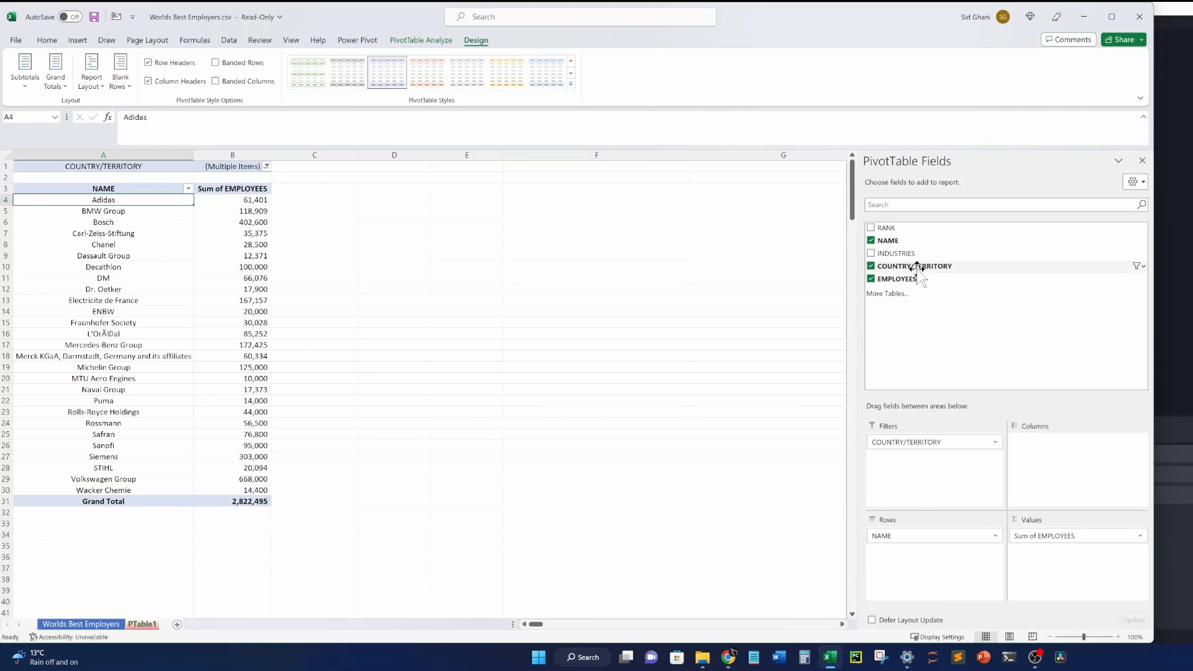
left_click_drag(918, 268, 935, 567)
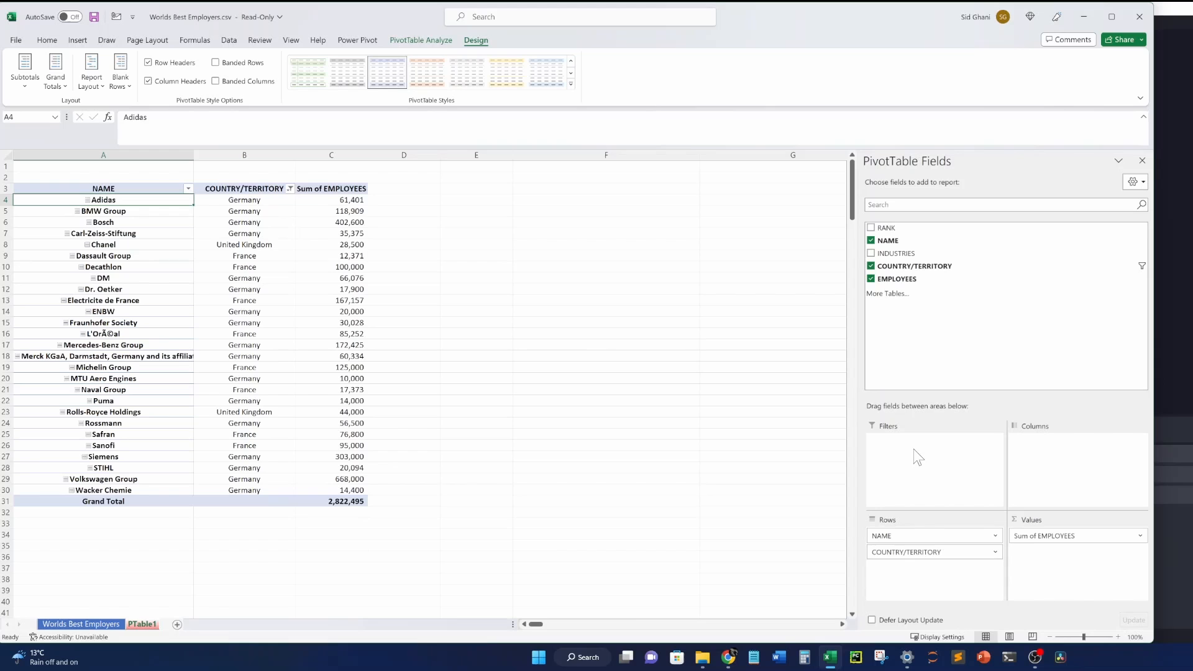
left_click(289, 189)
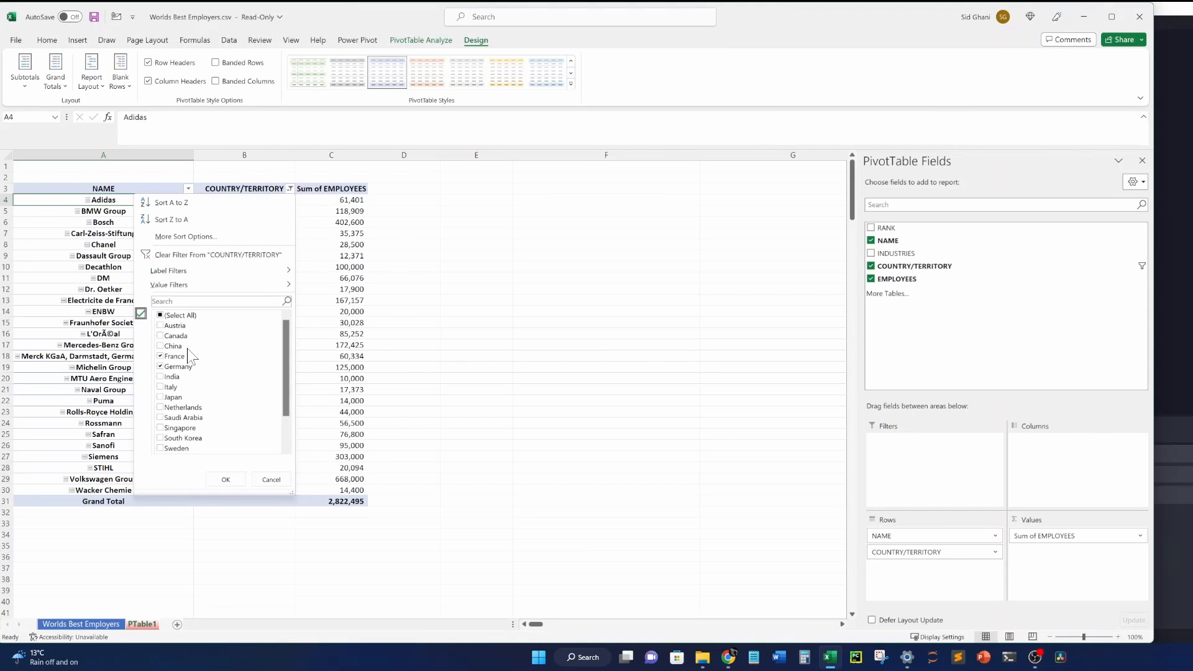
left_click(225, 479)
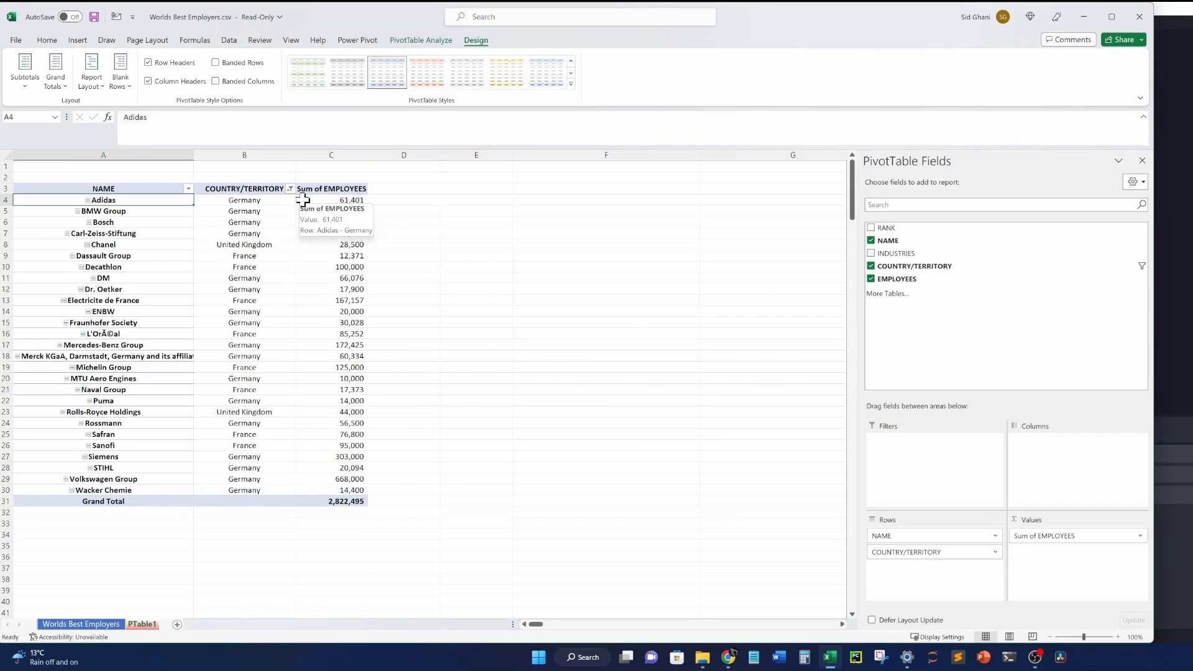
left_click_drag(879, 549, 902, 469)
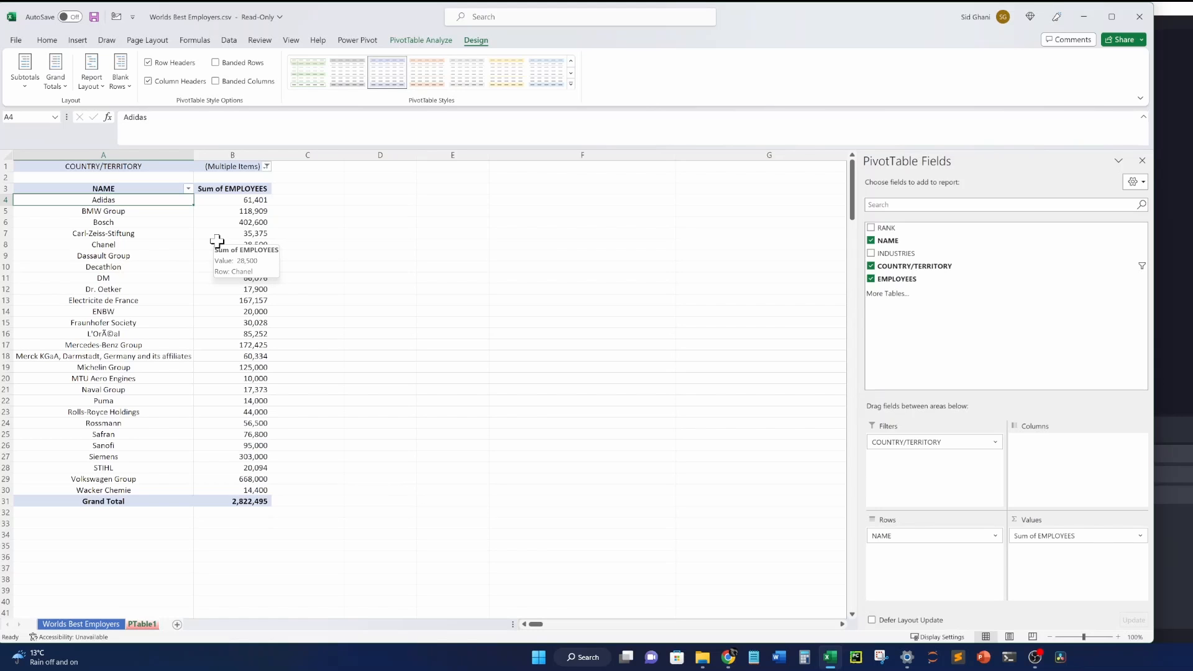
Insert a COUNTRY/TERRITORY slicer, choose Italy, and place it beside the table at rows 4–17.
left_click(77, 41)
left_click(149, 268)
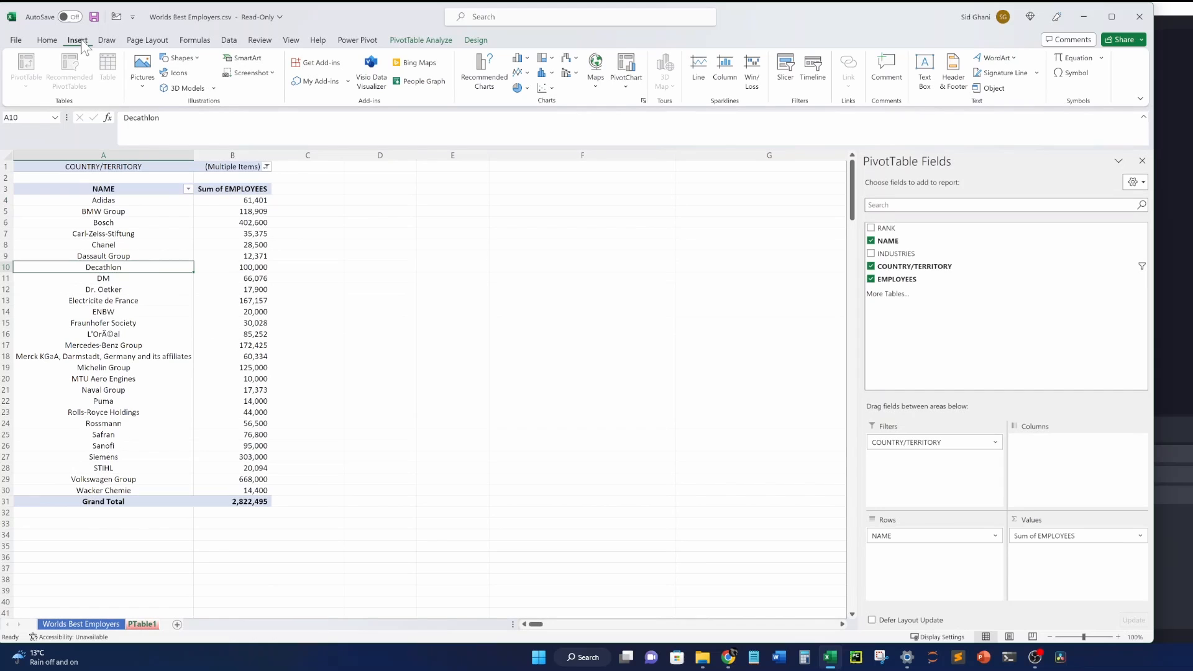
left_click(785, 68)
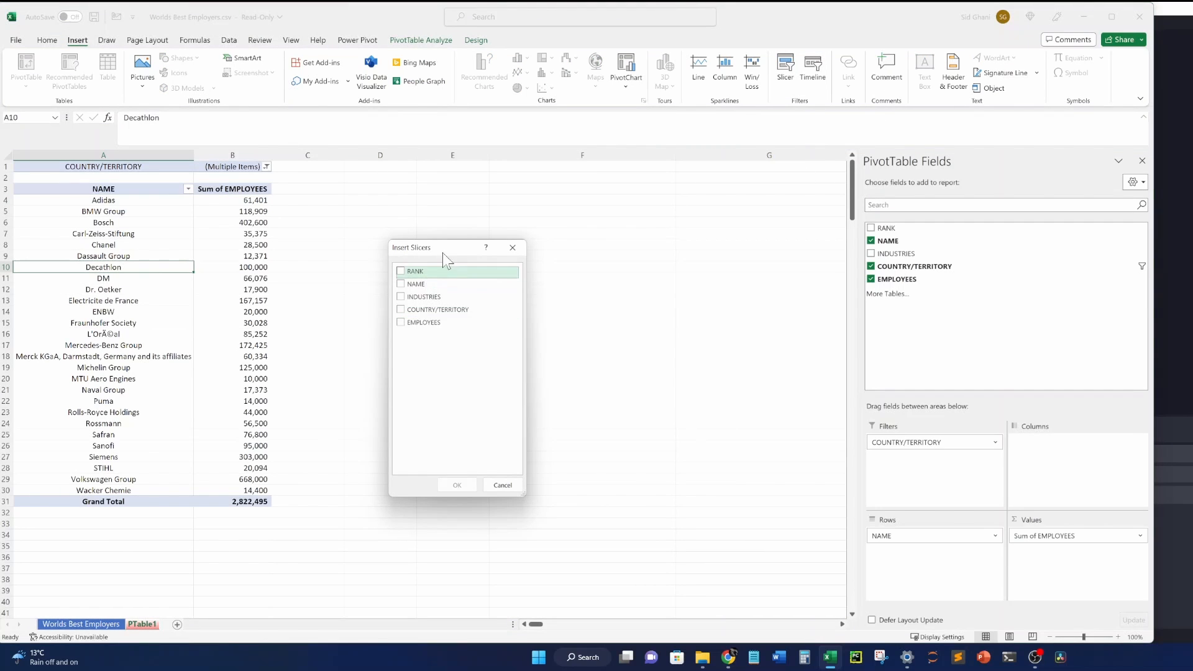
left_click_drag(450, 252, 453, 214)
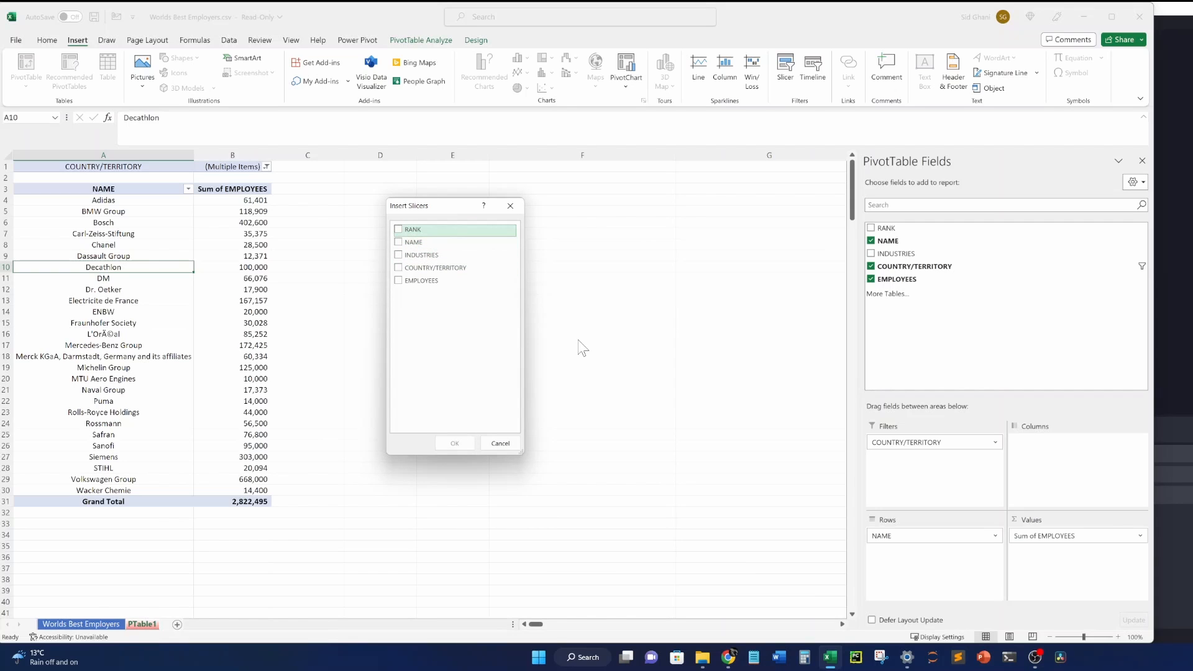
left_click(398, 268)
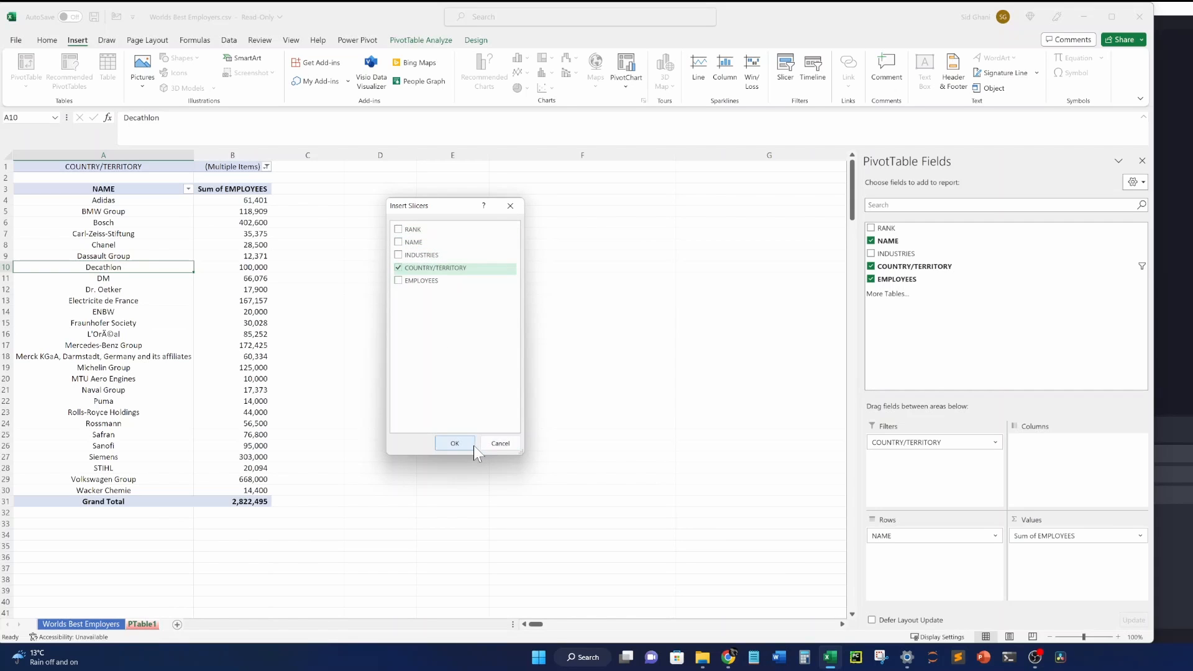
left_click(471, 443)
left_click(443, 440)
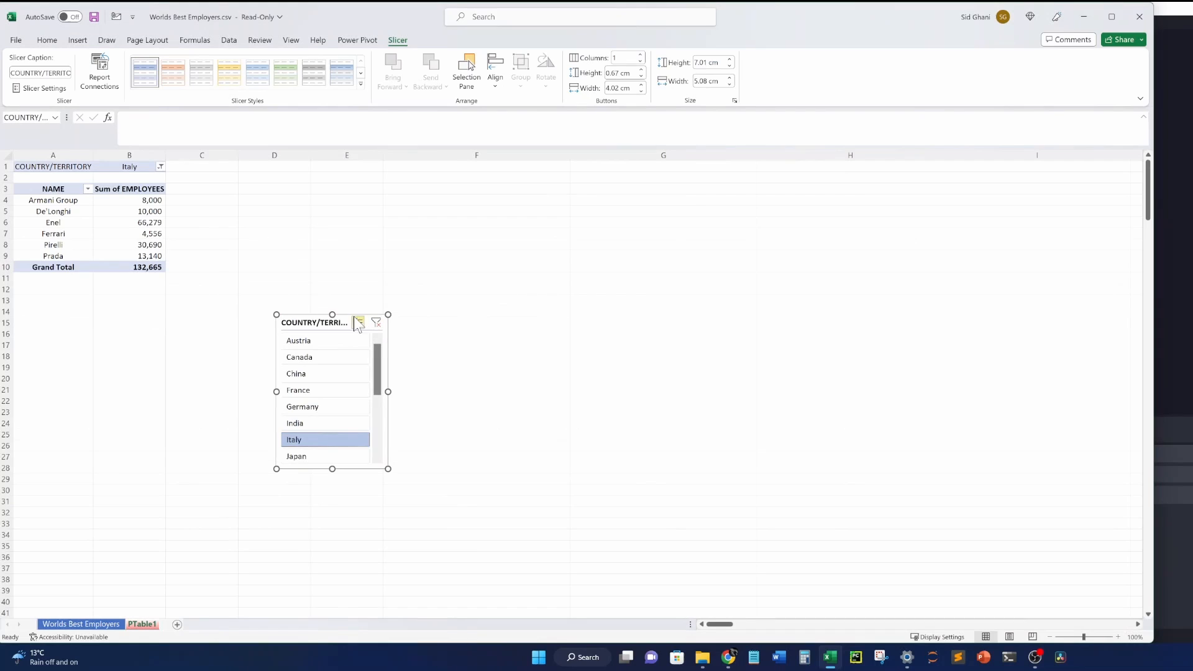
left_click_drag(348, 323, 335, 206)
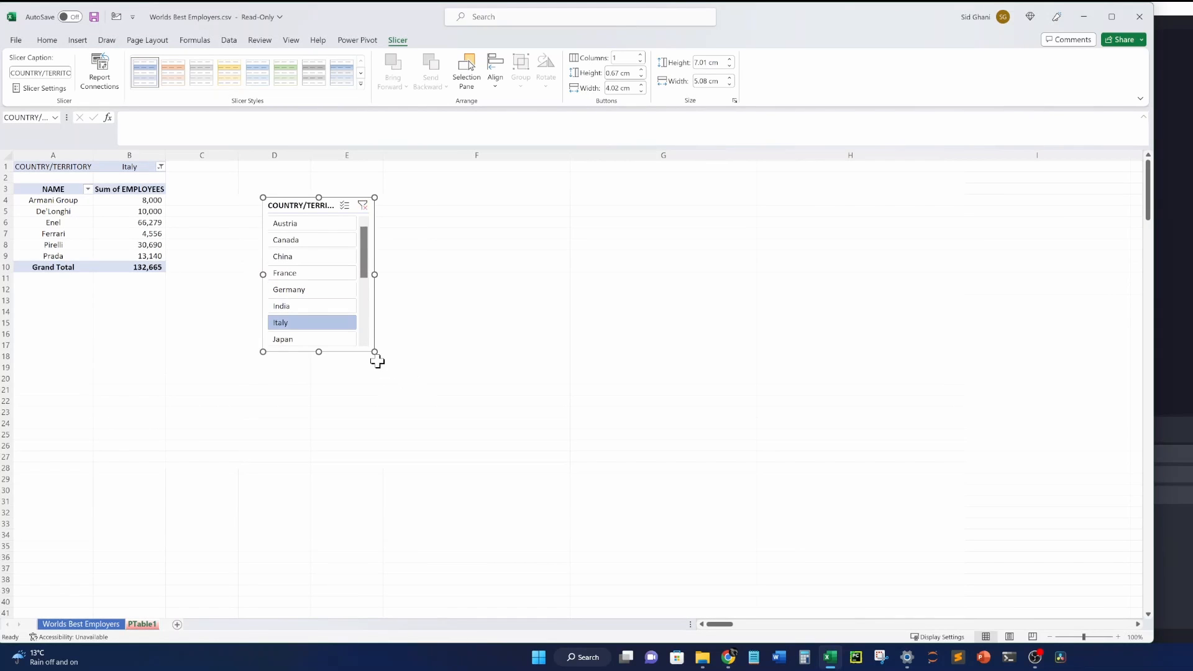
Enlarge and reposition the slicer, then test filtering to China, Canada and Germany individually.
left_click_drag(374, 351, 487, 354)
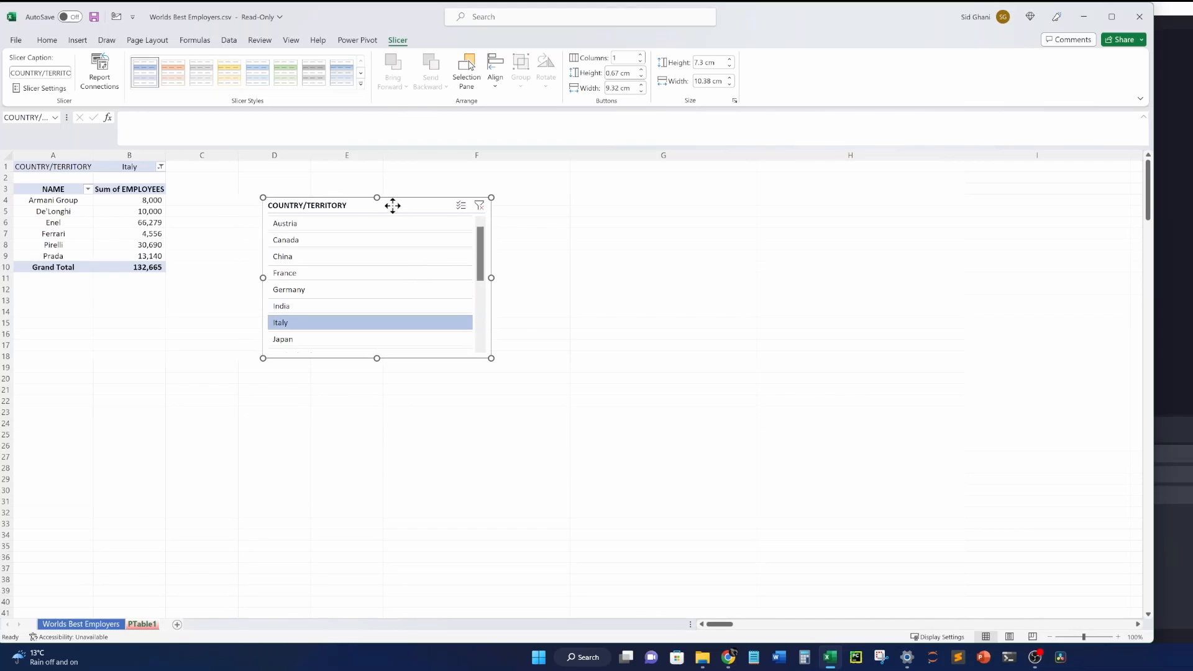
left_click_drag(392, 205, 482, 224)
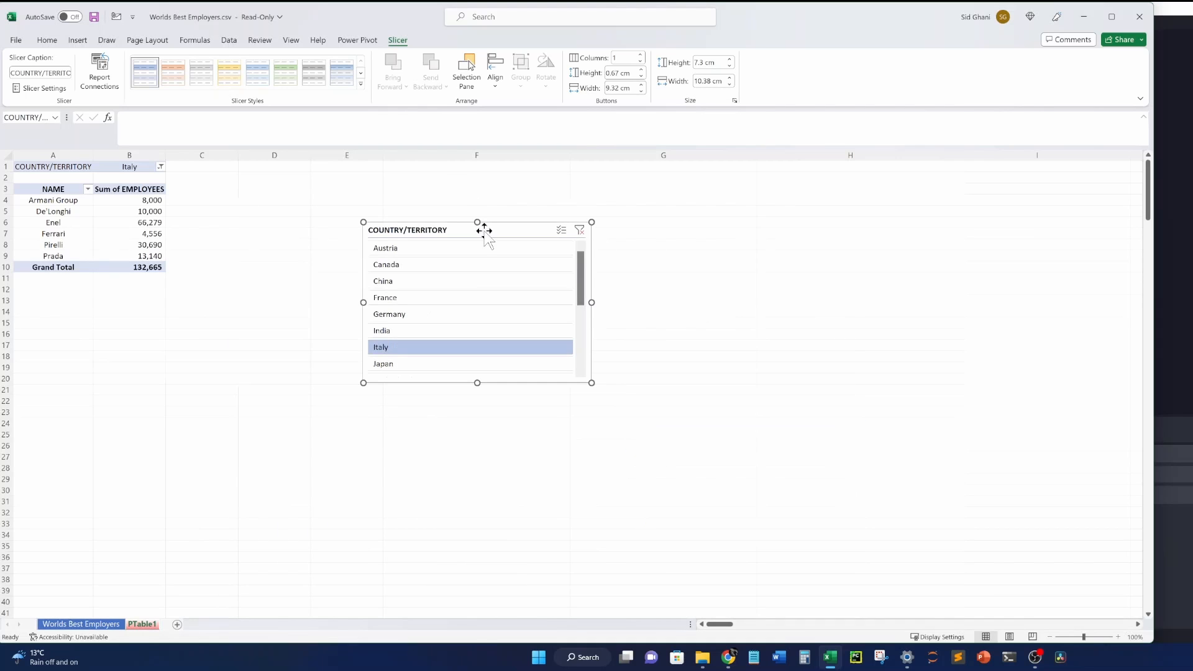
left_click(494, 283)
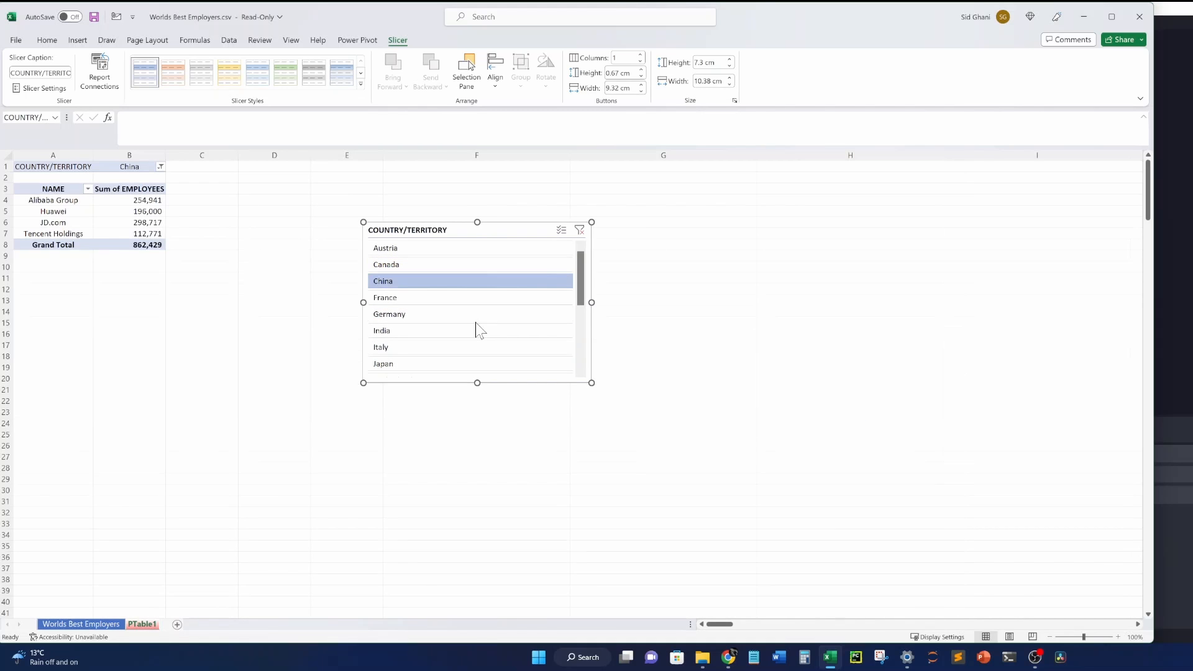
left_click(476, 362)
left_click(472, 264)
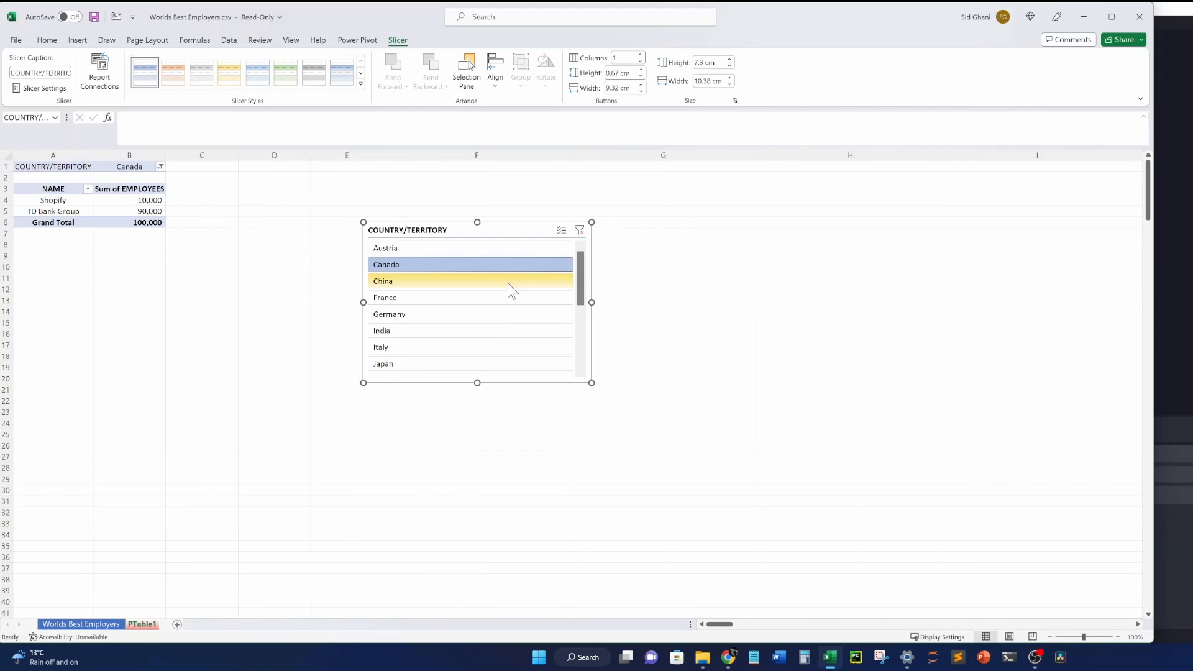
left_click(510, 285)
left_click(500, 314)
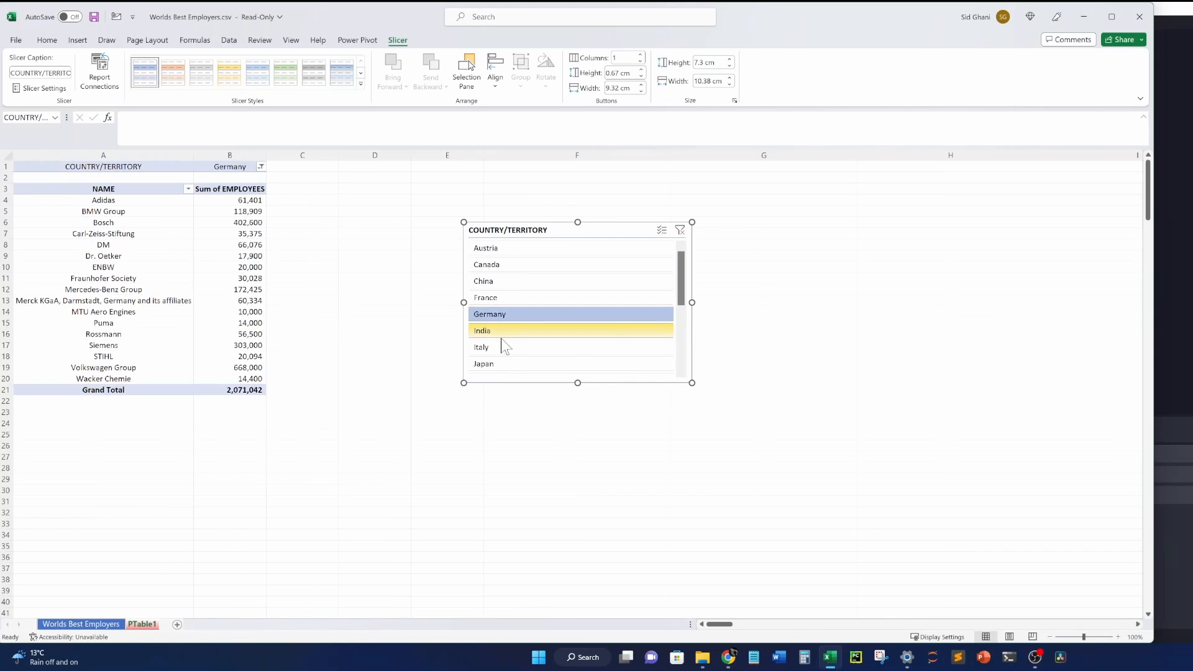
Clear the filter and multi-select Canada, China, France and Germany: 31 companies, 3,712,424 employees.
left_click(680, 230)
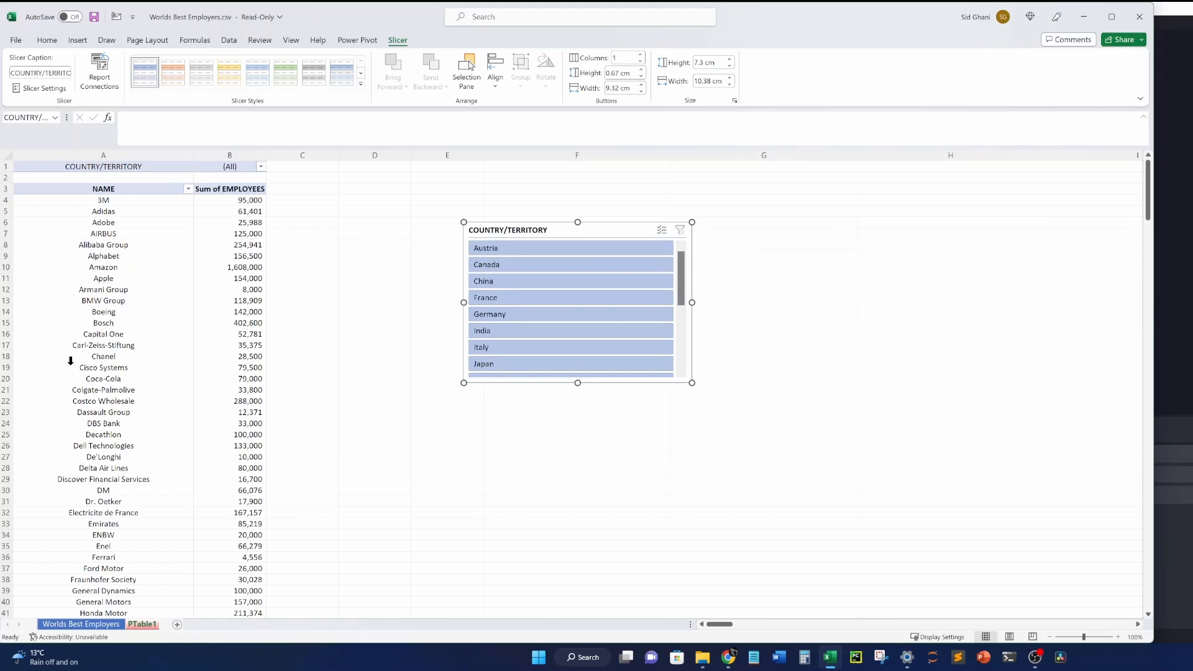
left_click(661, 230)
left_click(561, 279)
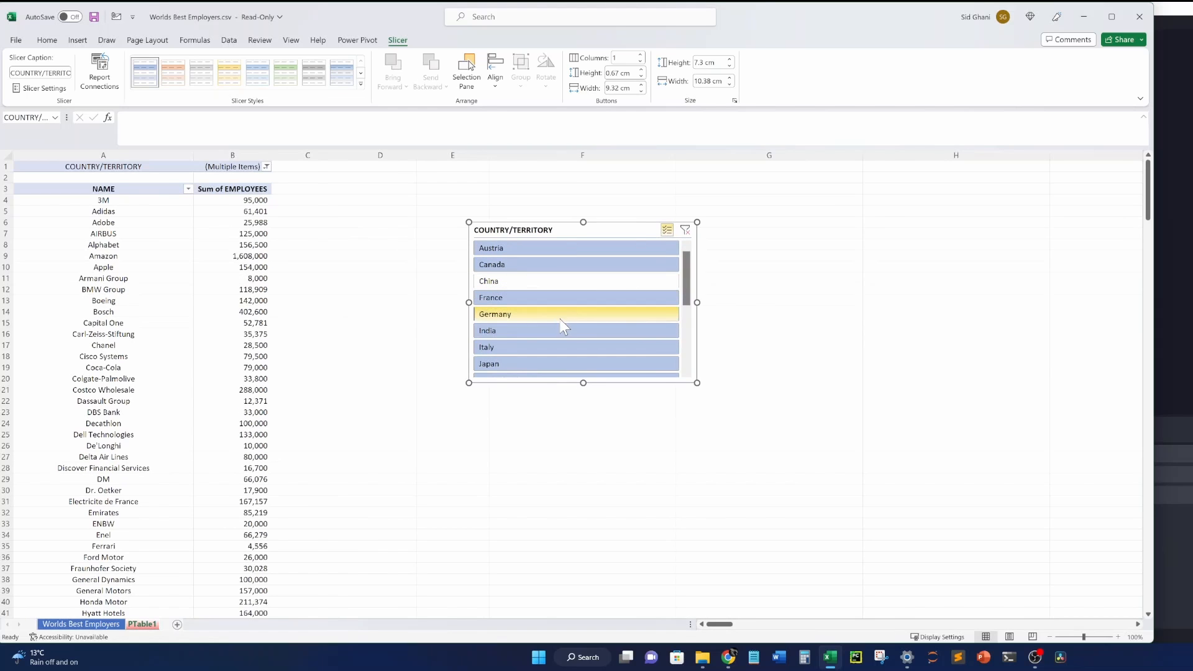
left_click(560, 318)
left_click(567, 351)
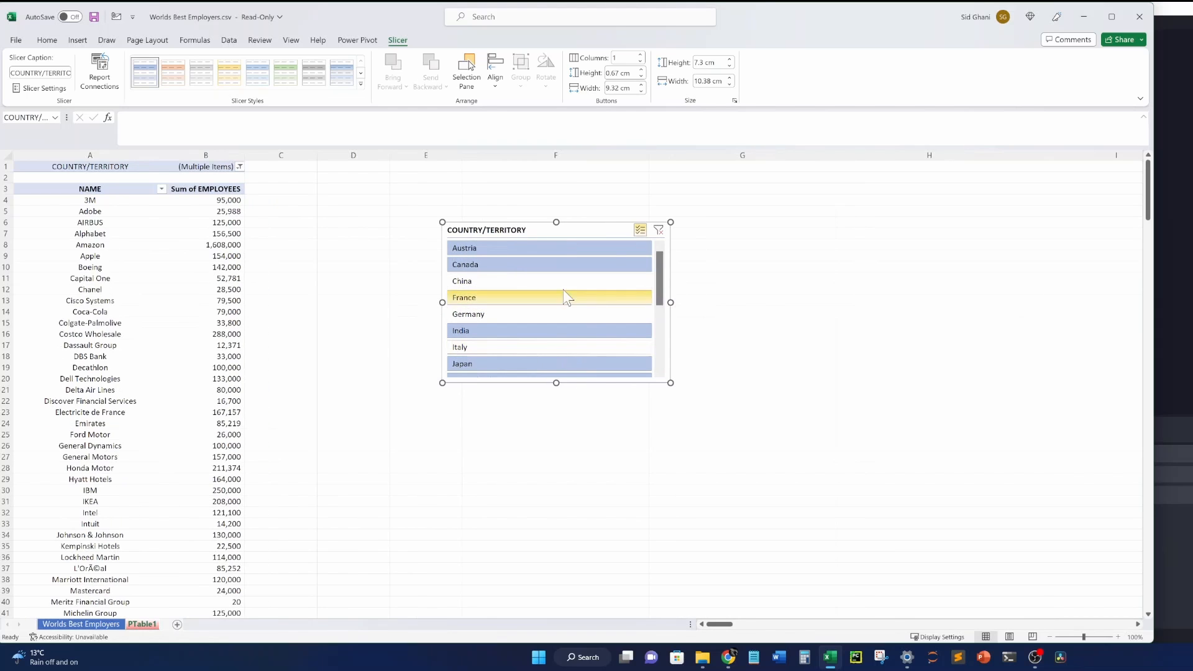
left_click(659, 231)
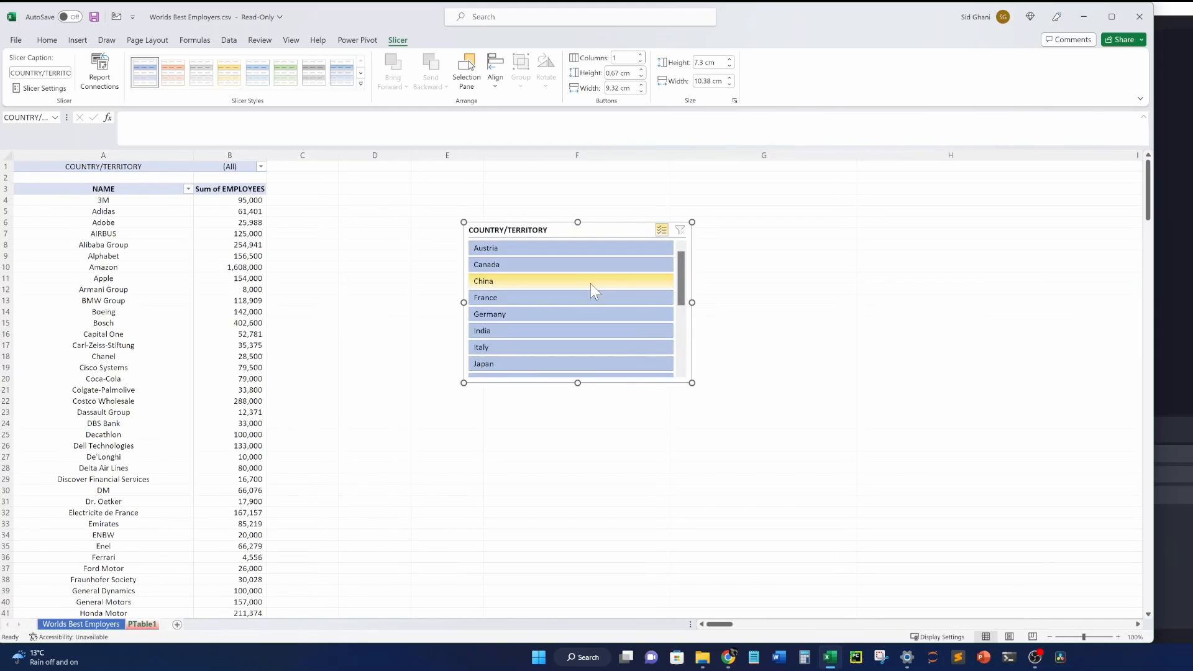
left_click(556, 267)
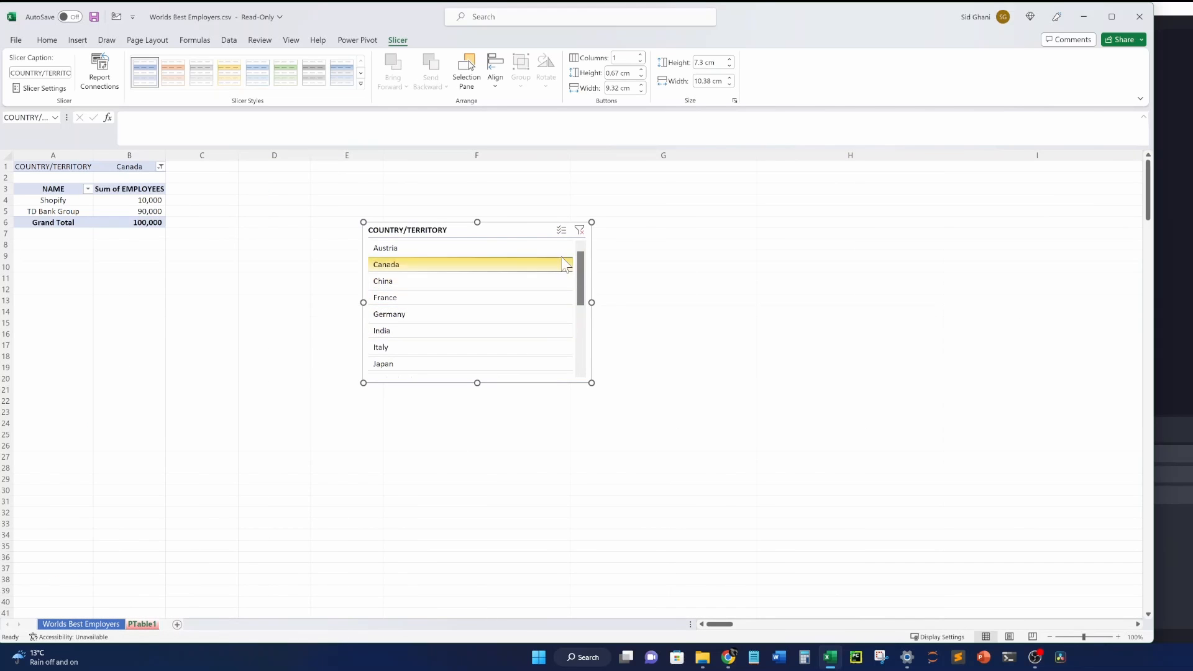
left_click(569, 239)
left_click(446, 285)
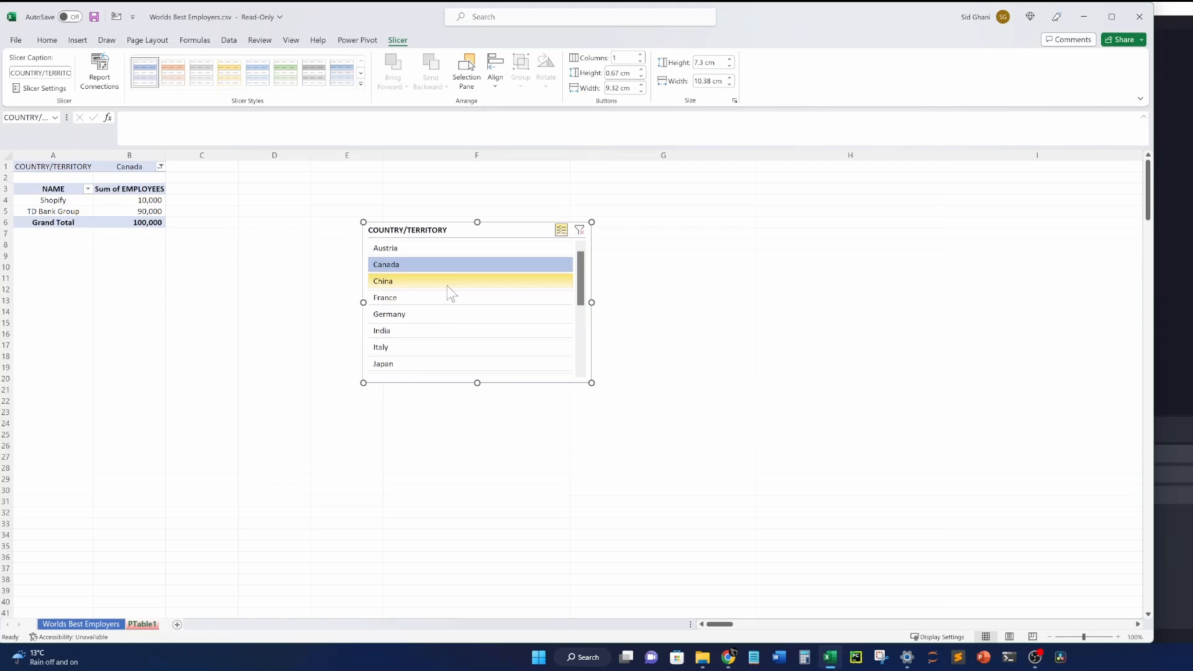
left_click(446, 299)
left_click(450, 316)
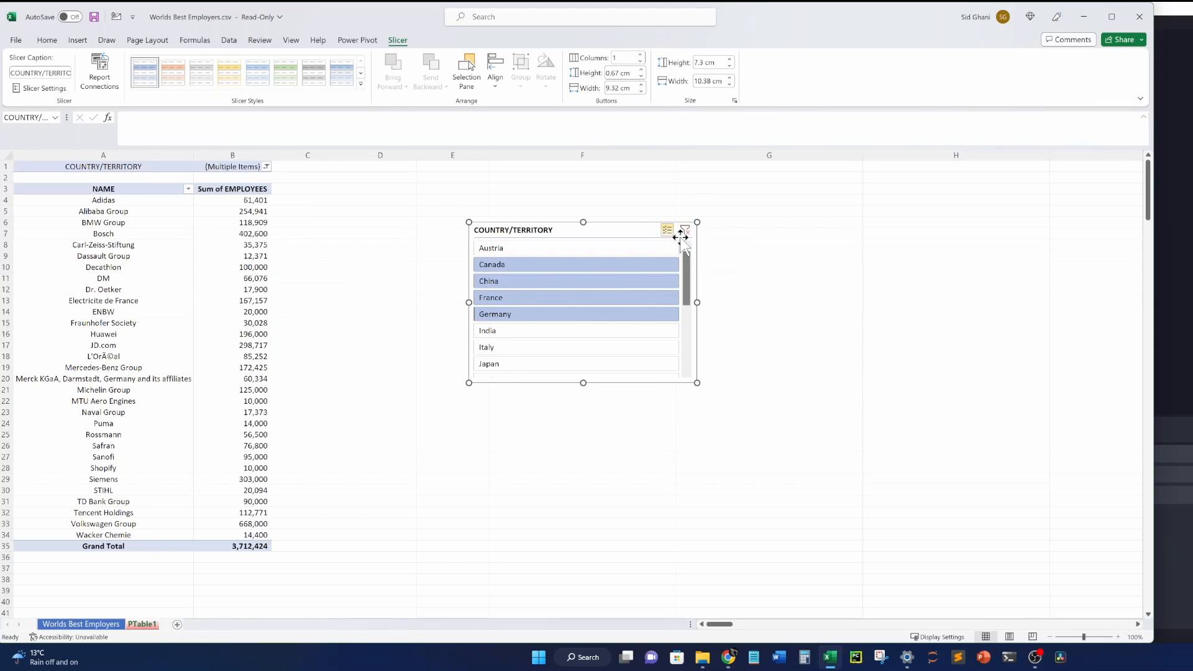
Move the slicer beside the table near column D and shrink it.
left_click_drag(647, 229, 551, 192)
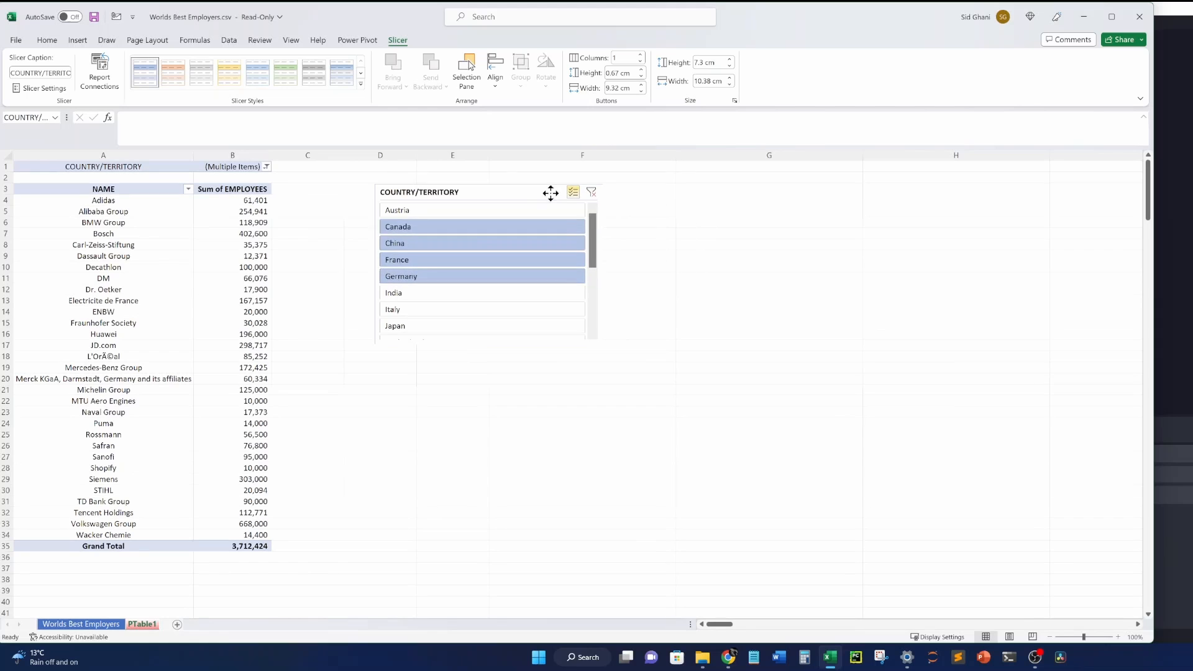
left_click_drag(603, 345, 519, 321)
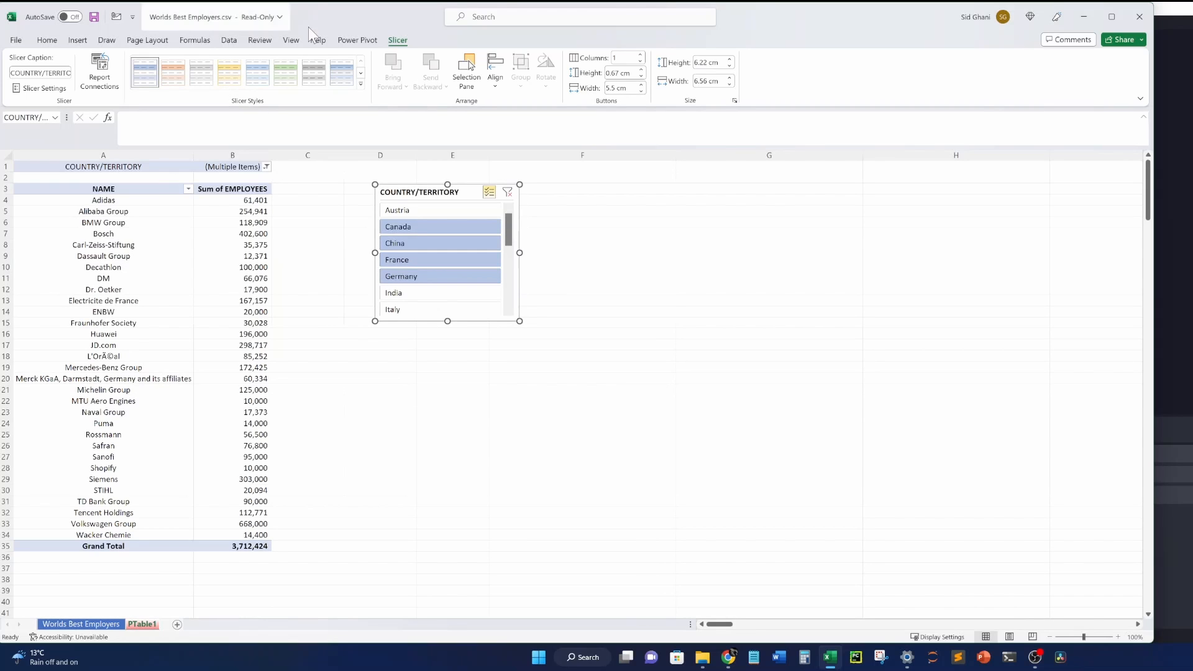
left_click(77, 40)
left_click(112, 266)
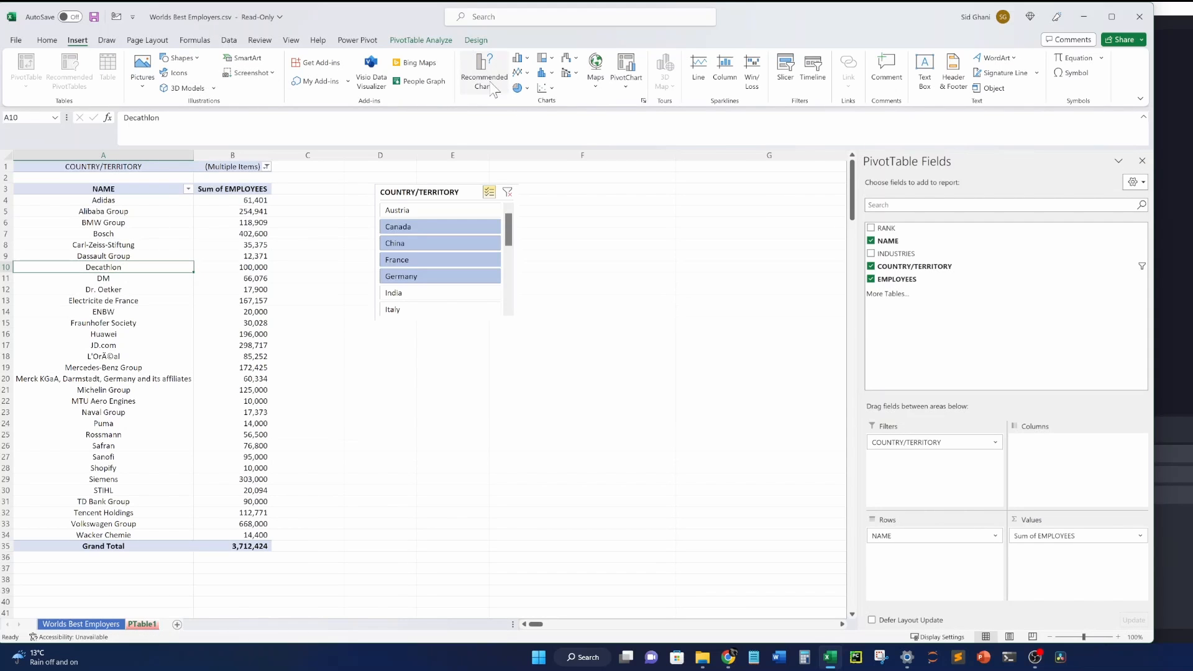
Insert a clustered column PivotChart and move it below the slicer, around rows 22–36.
left_click(626, 86)
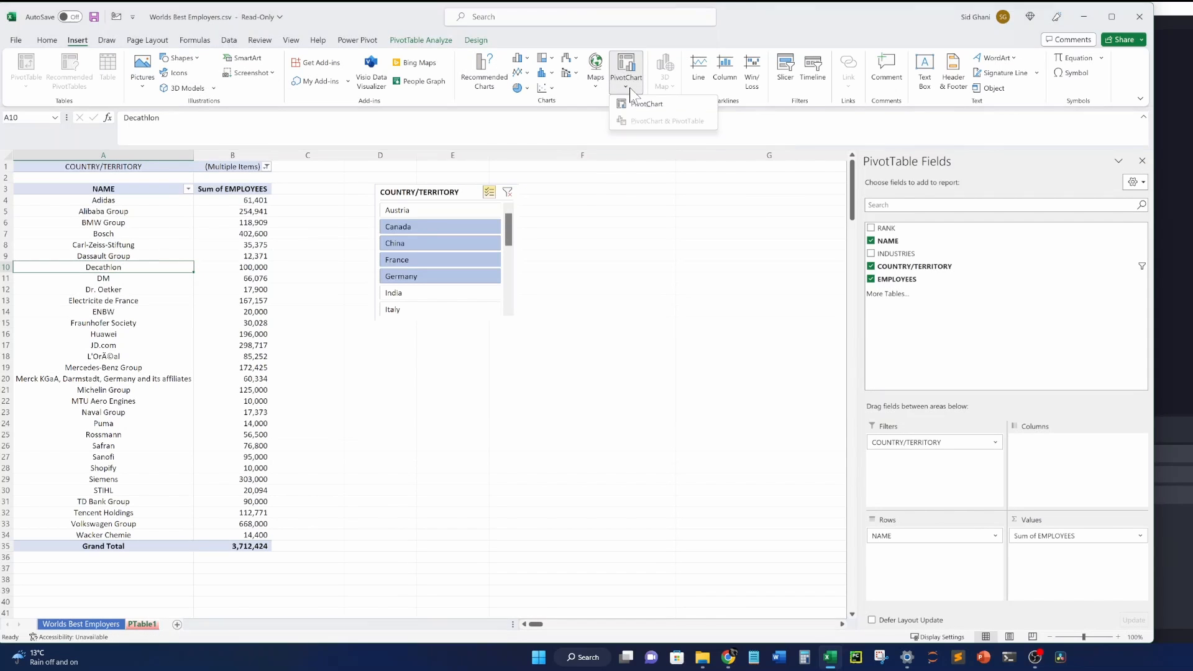
left_click(643, 105)
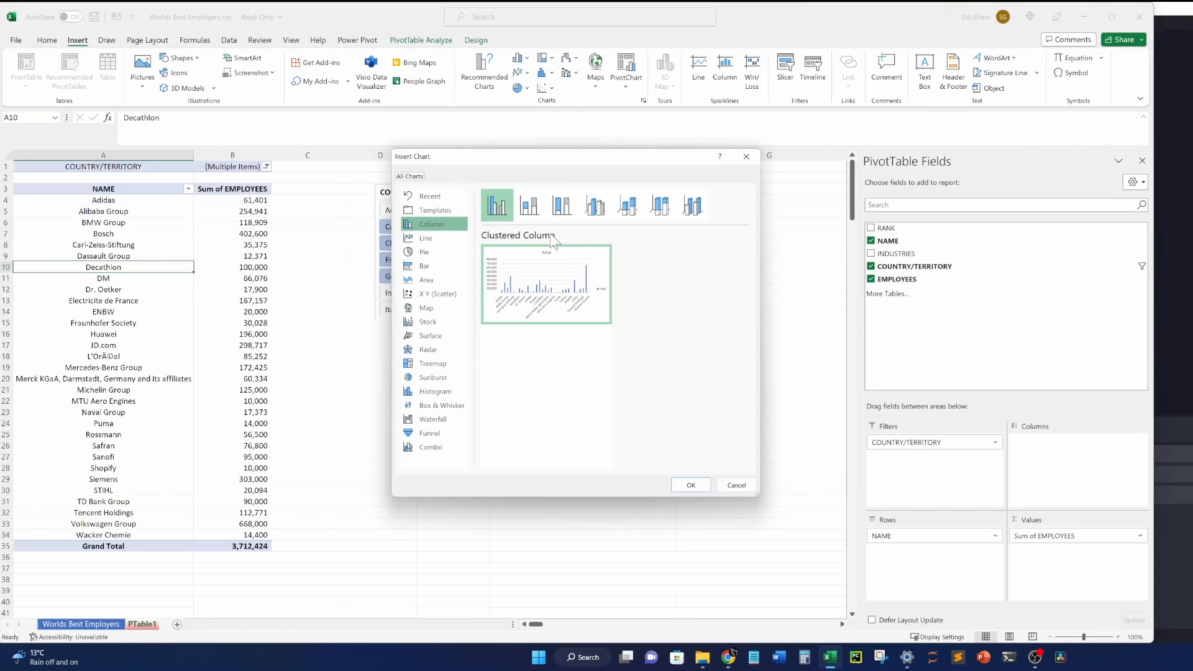
left_click(435, 269)
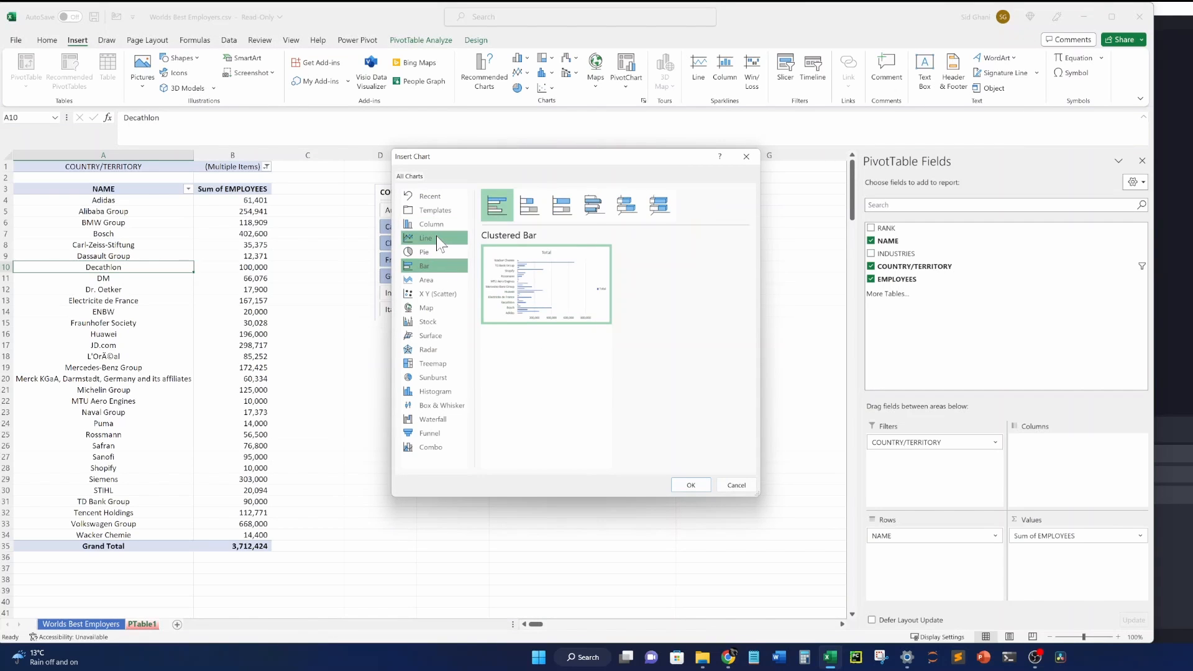
left_click(436, 236)
left_click(436, 222)
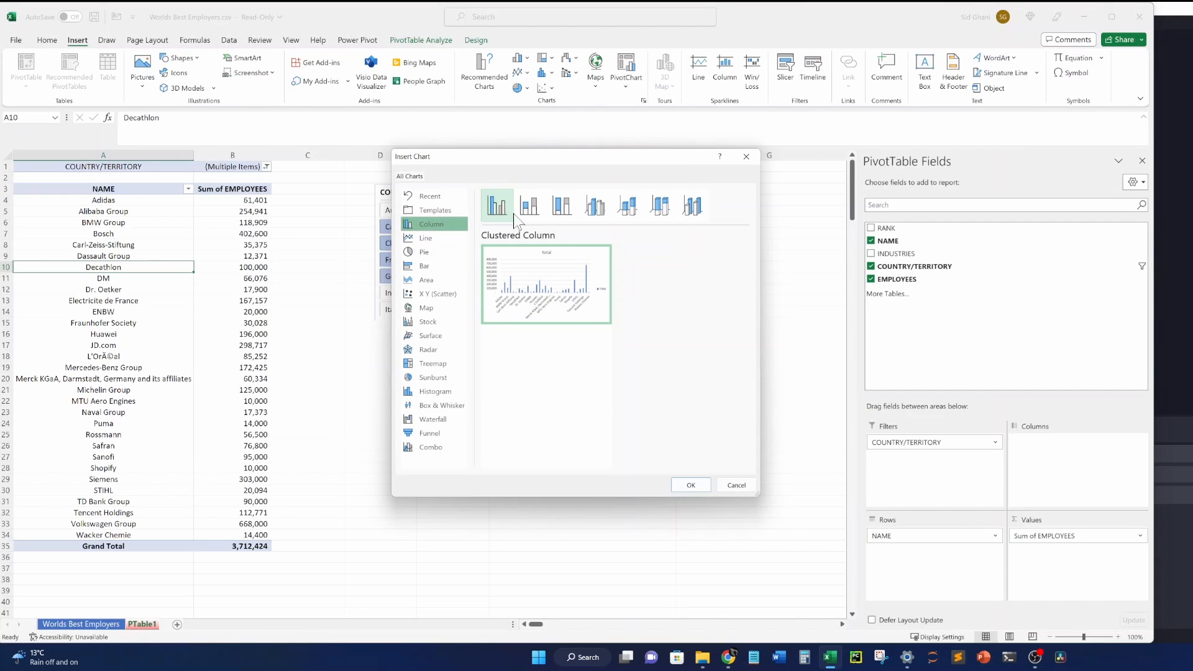
left_click(690, 485)
left_click_drag(526, 318, 644, 408)
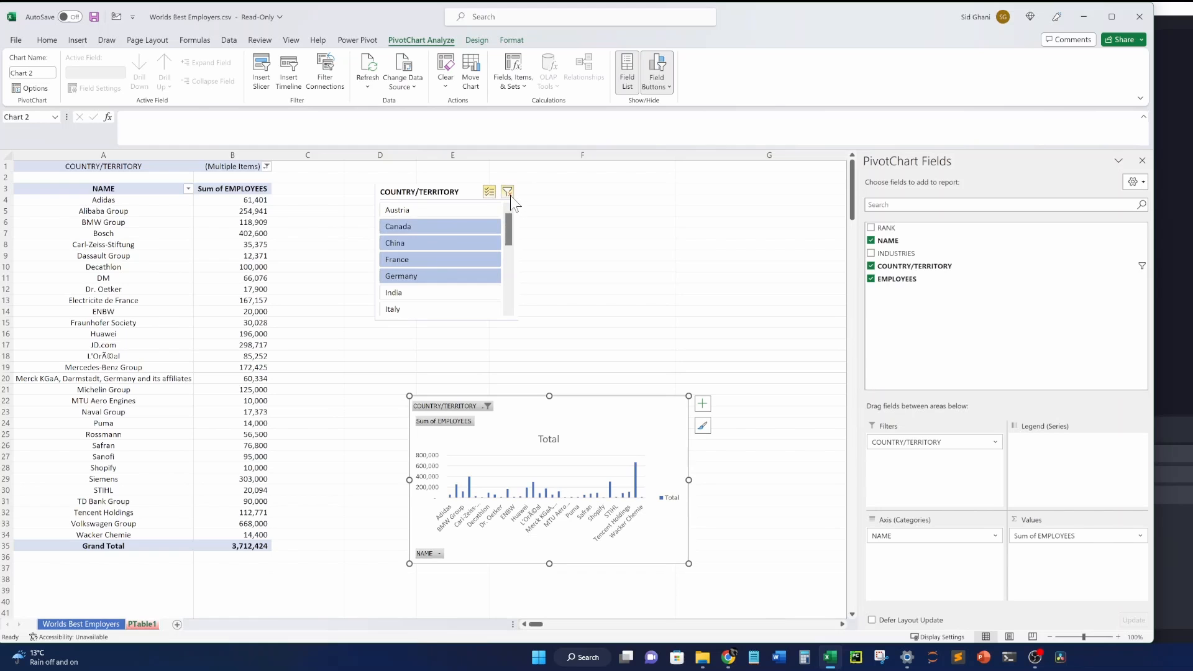
Turn off multi-select, try several countries, filter to France, then move the chart up-left.
left_click(490, 192)
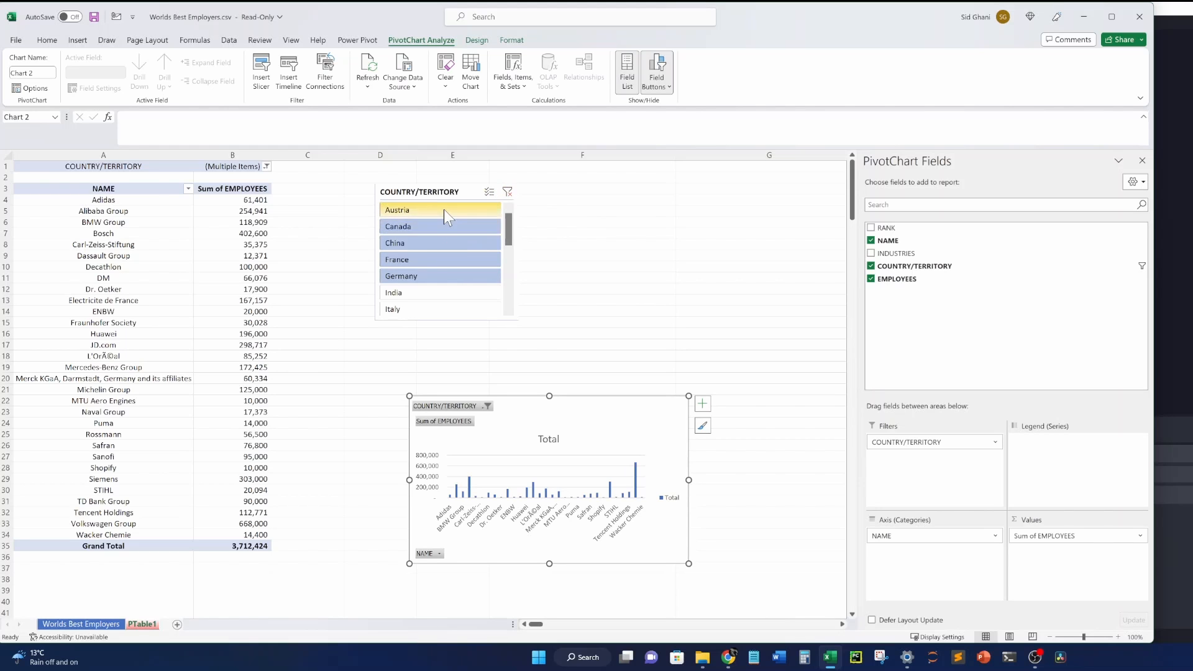
left_click(443, 209)
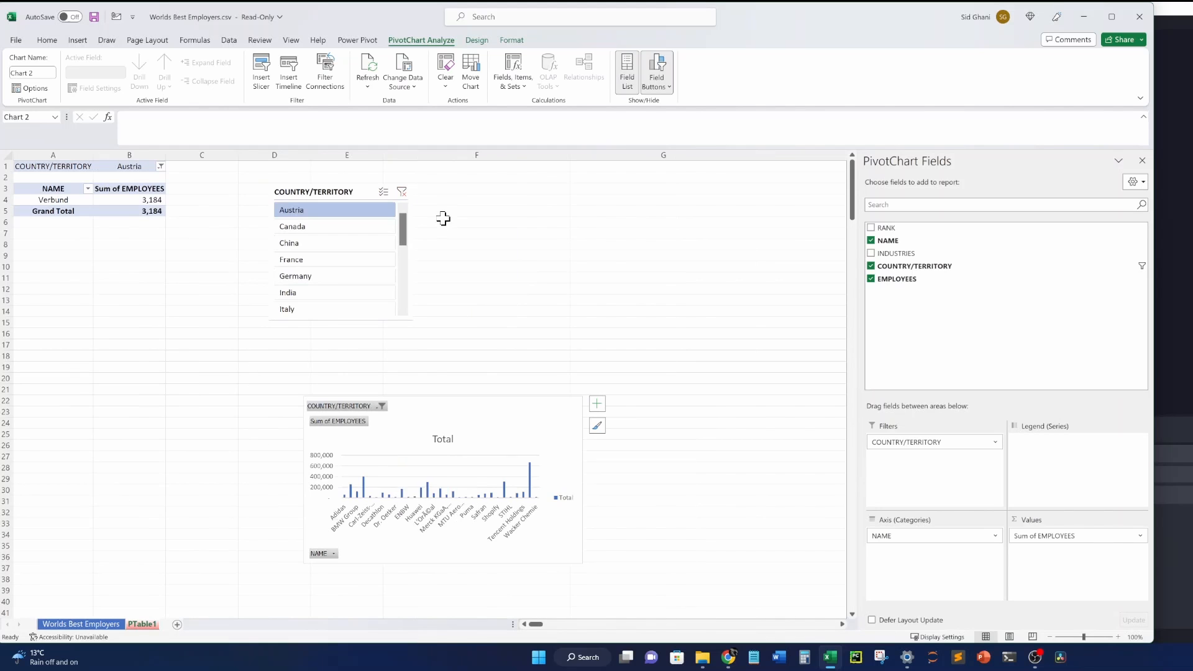
left_click(336, 246)
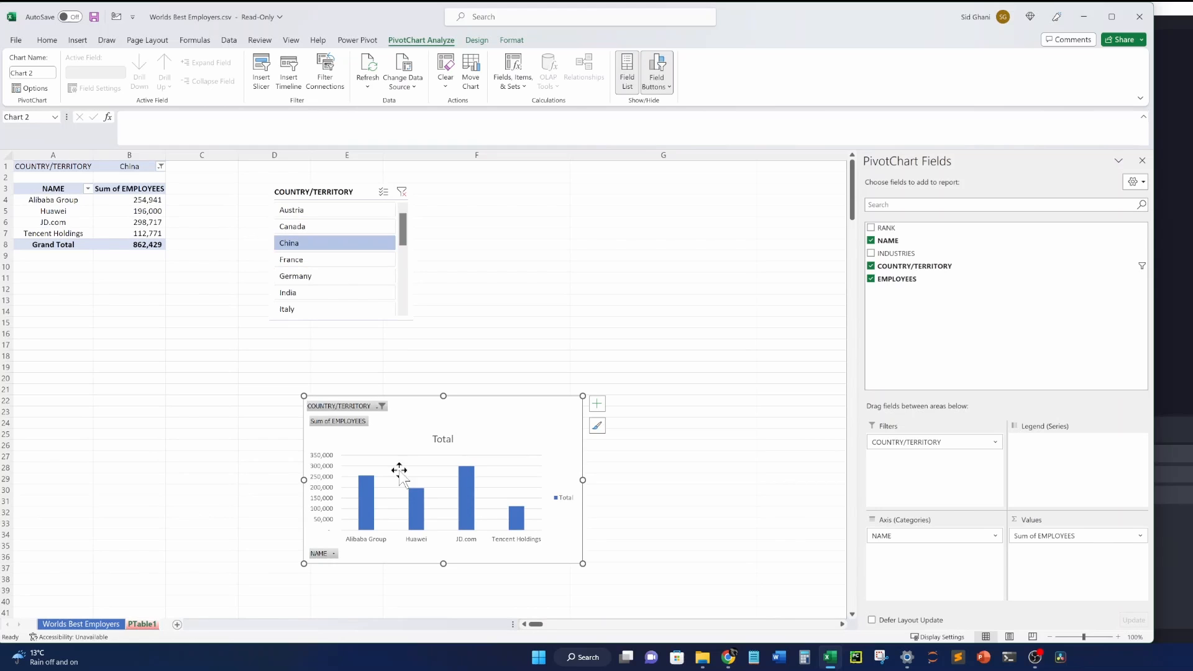
left_click(337, 274)
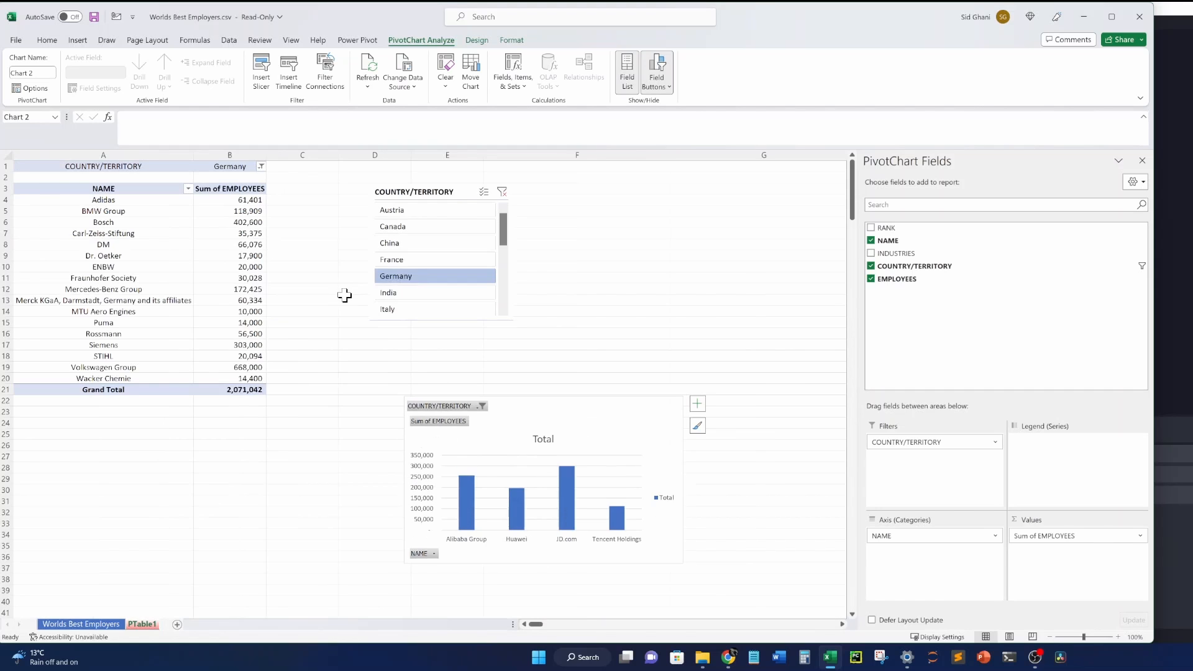
left_click(423, 310)
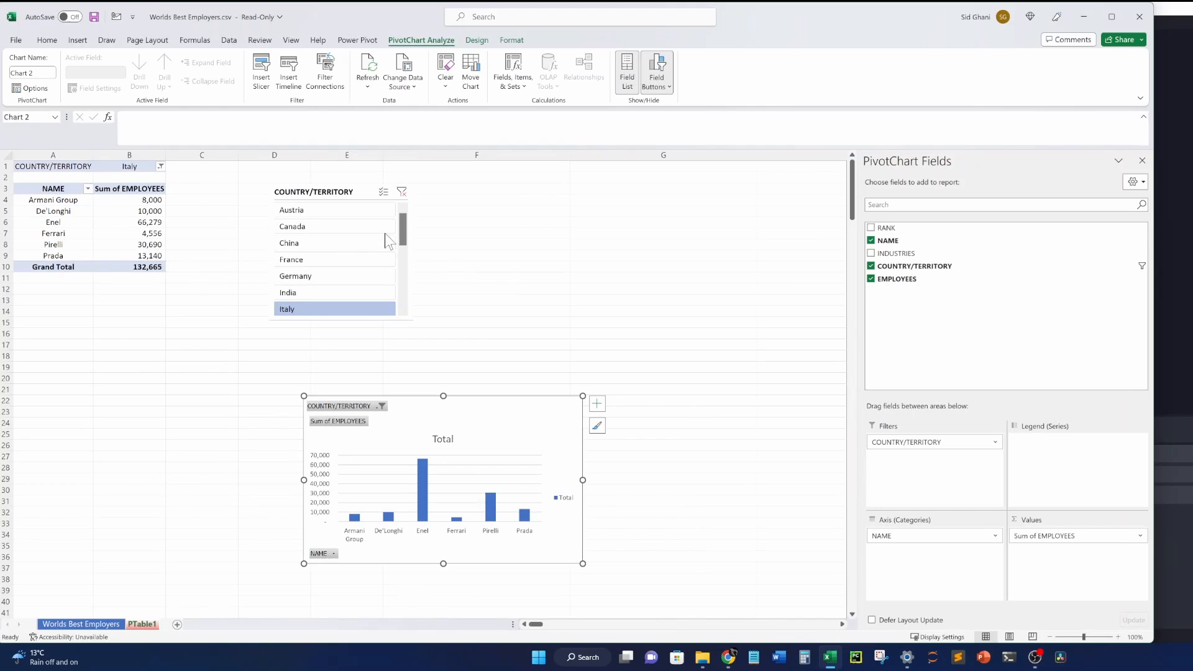
left_click(352, 228)
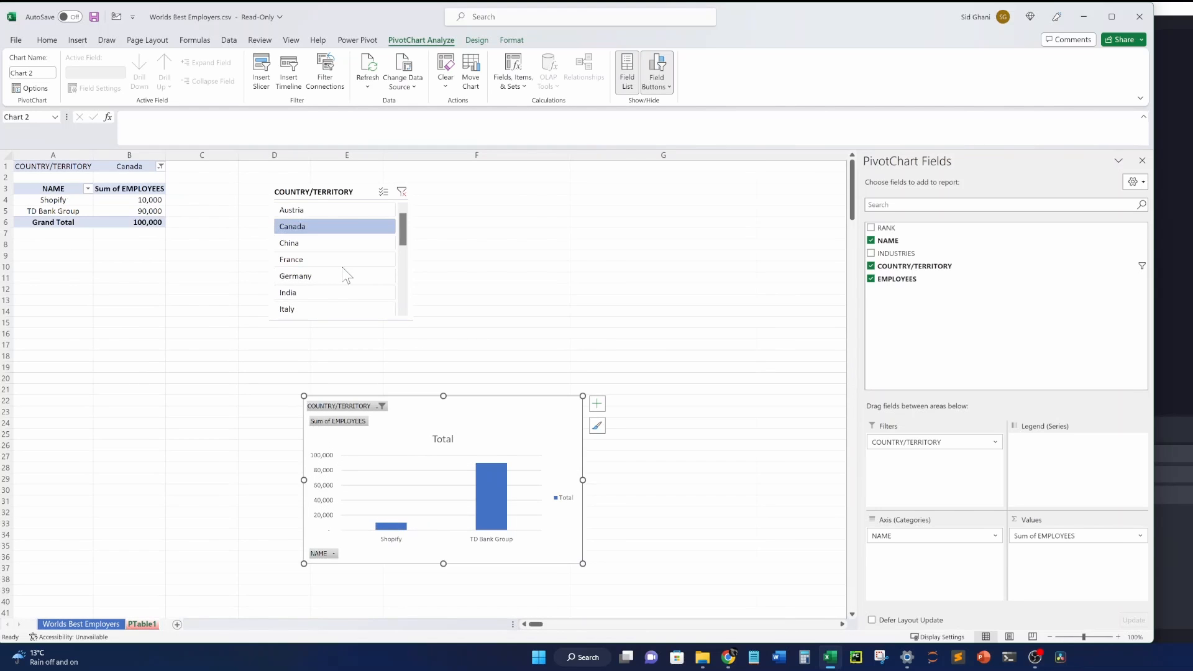
left_click(341, 259)
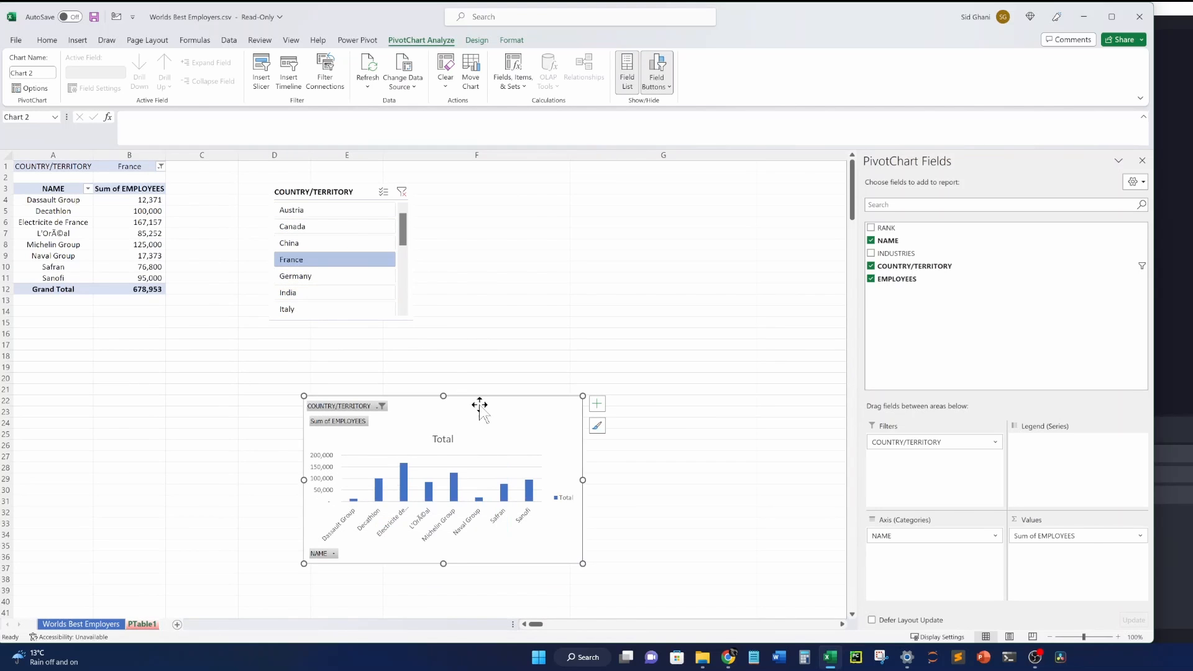
left_click_drag(479, 404, 434, 367)
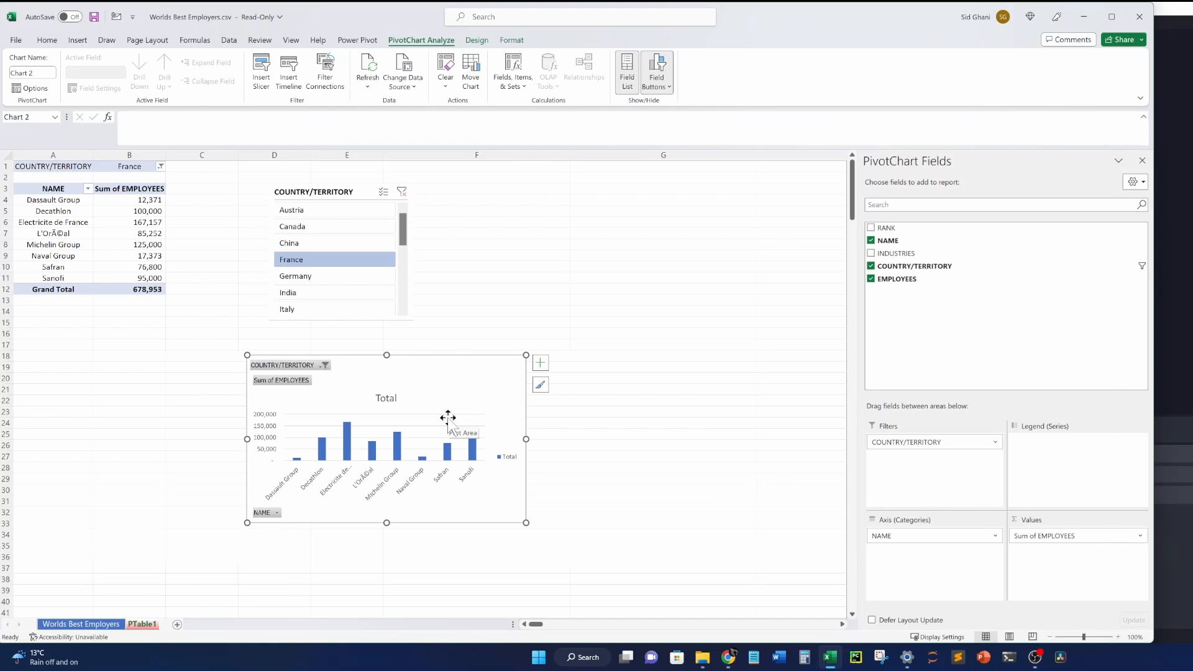
Give the pivot table a blue style and the slicer an orange style, narrowing it to 4.42 cm.
left_click(99, 223)
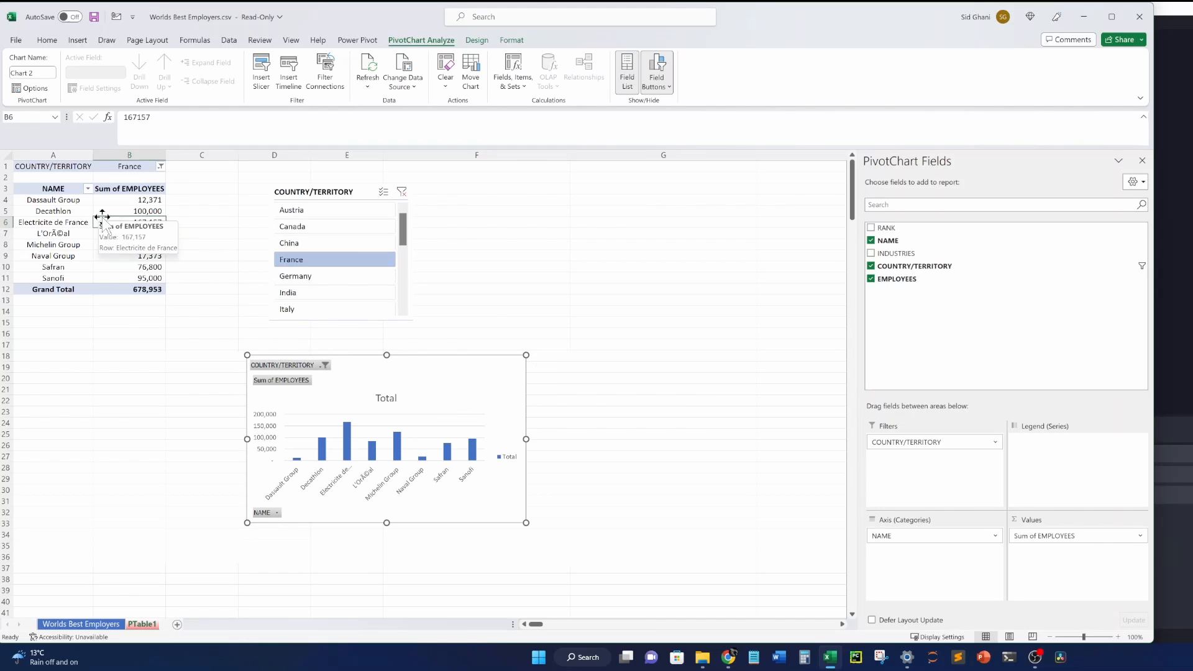
left_click(59, 207)
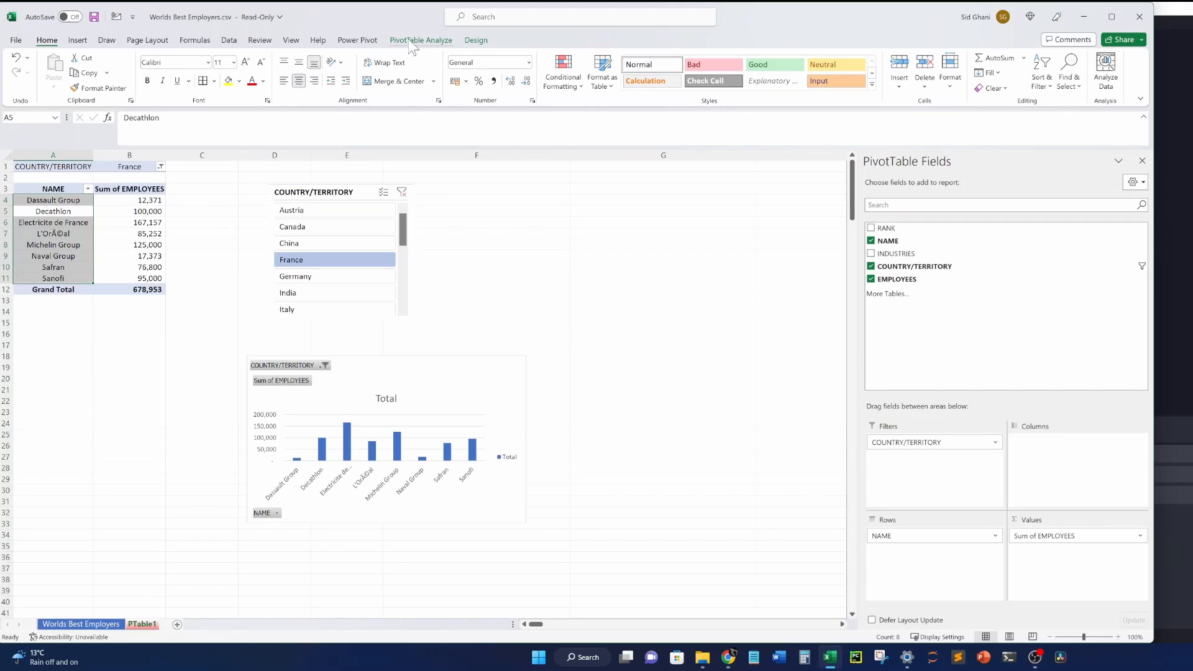
left_click(476, 40)
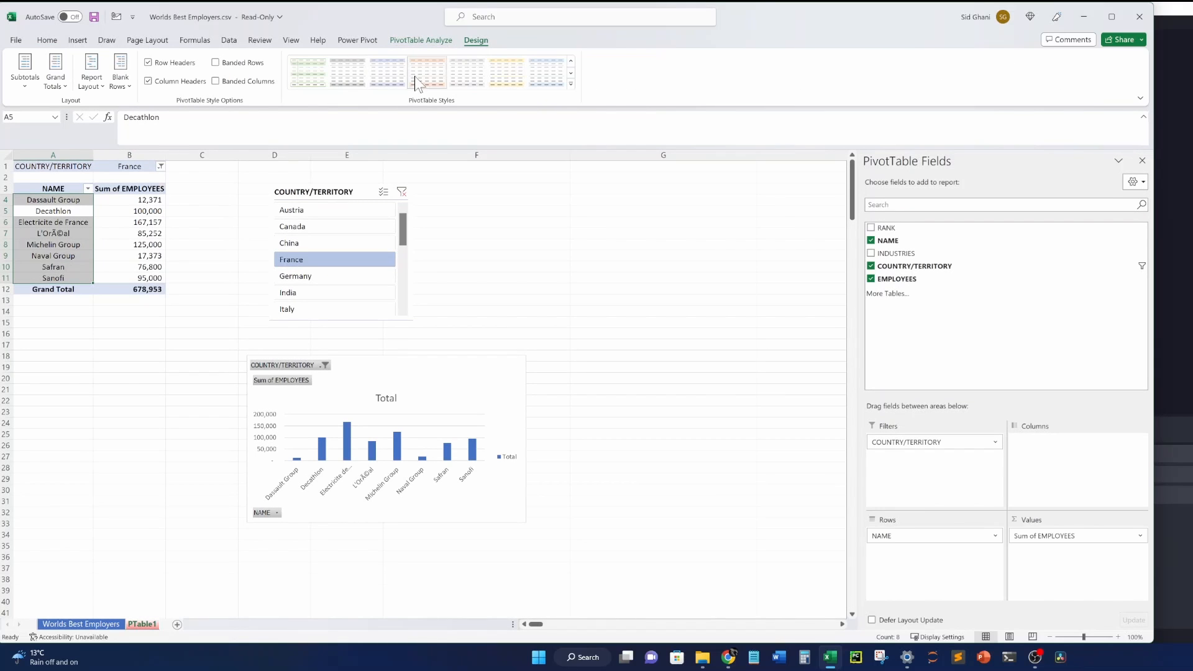
left_click(546, 85)
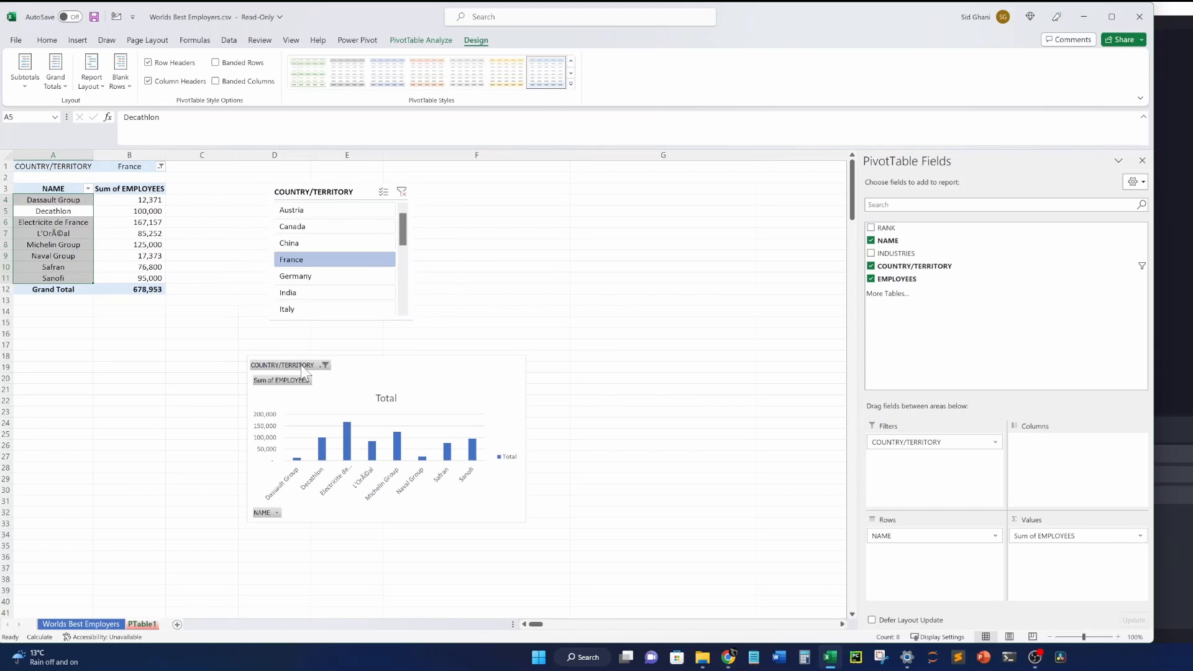
left_click(329, 192)
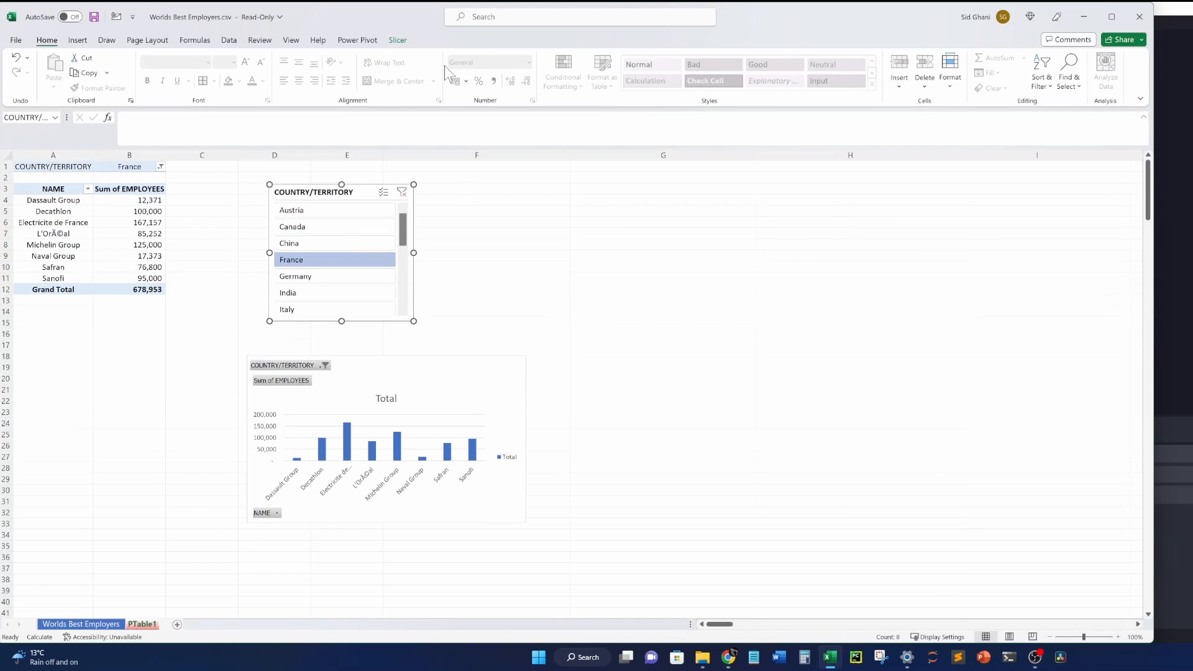
left_click(174, 87)
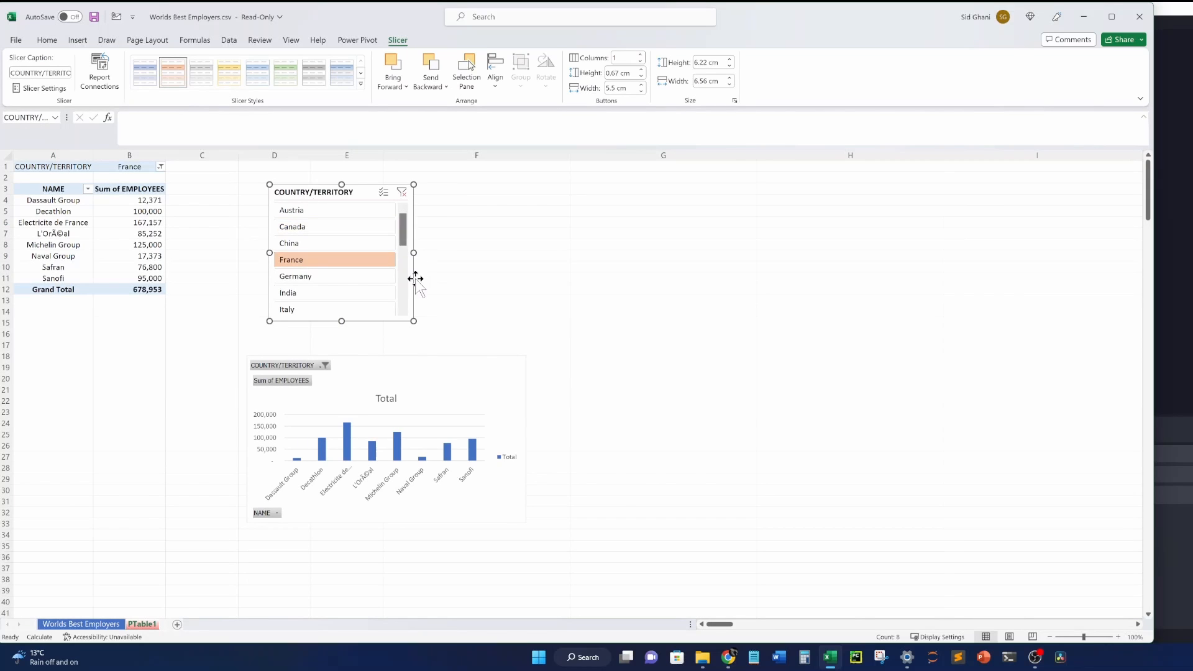
left_click_drag(413, 252, 366, 253)
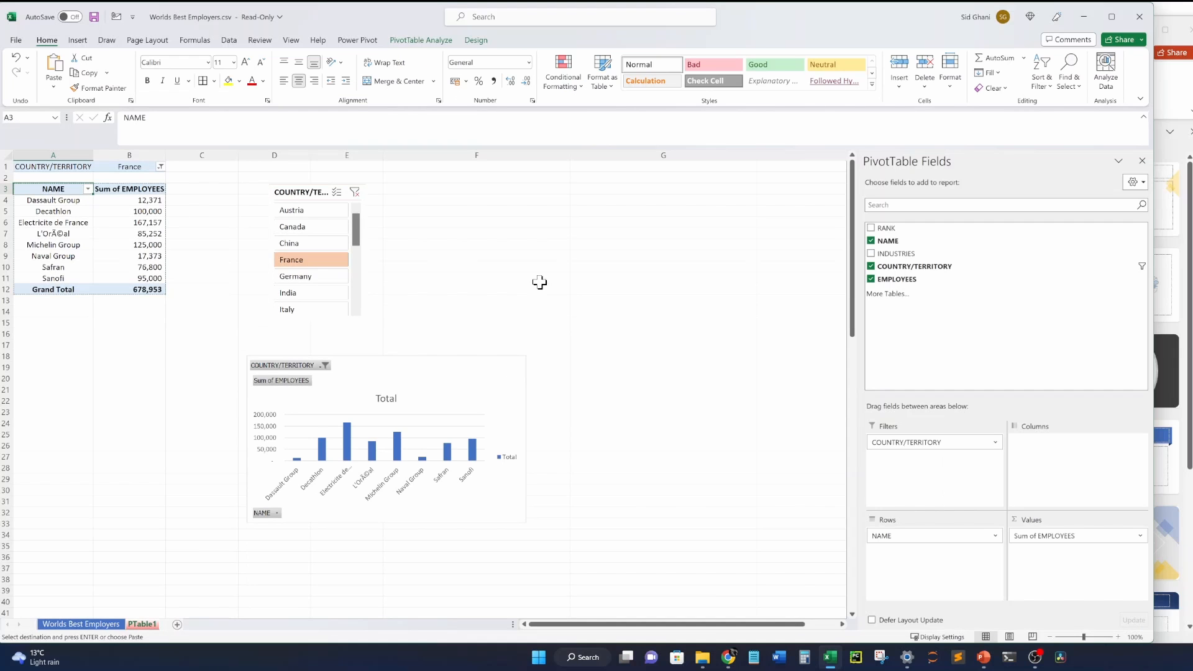
Copy the France pivot table from NAME to Grand Total and switch to PowerPoint.
left_click_drag(50, 189, 138, 287)
key("ctrl+c")
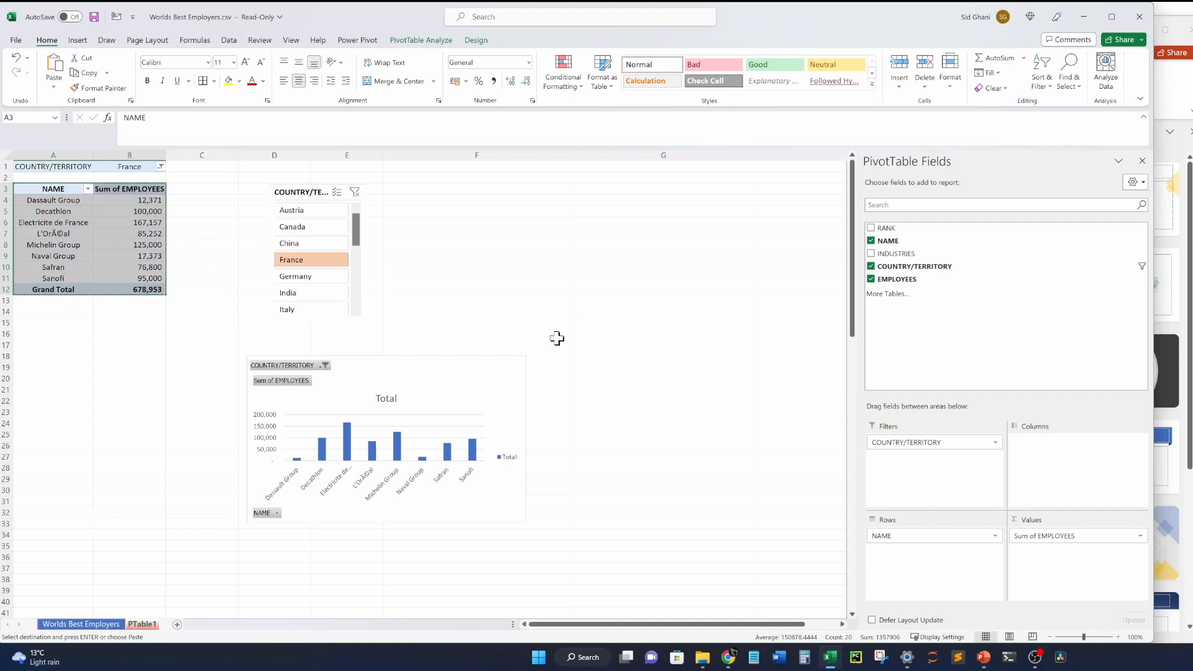
key("alt+Tab")
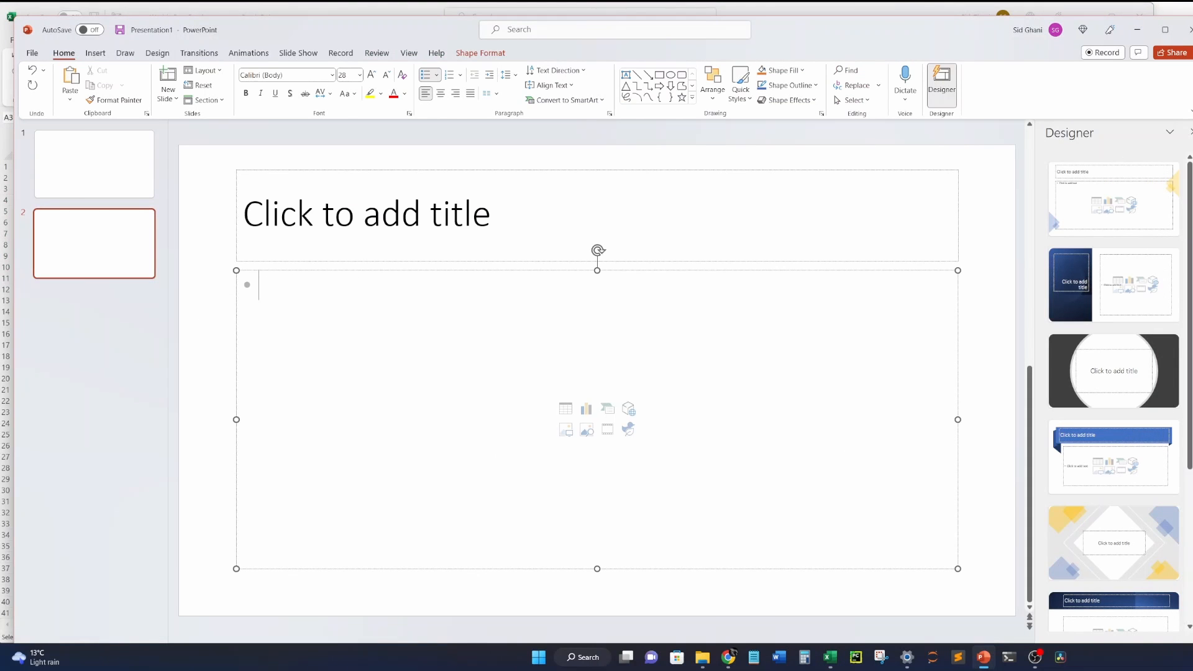
Paste the France table onto slide 2, pick a paste format, and move it up-left.
key("ctrl+v")
left_click(700, 491)
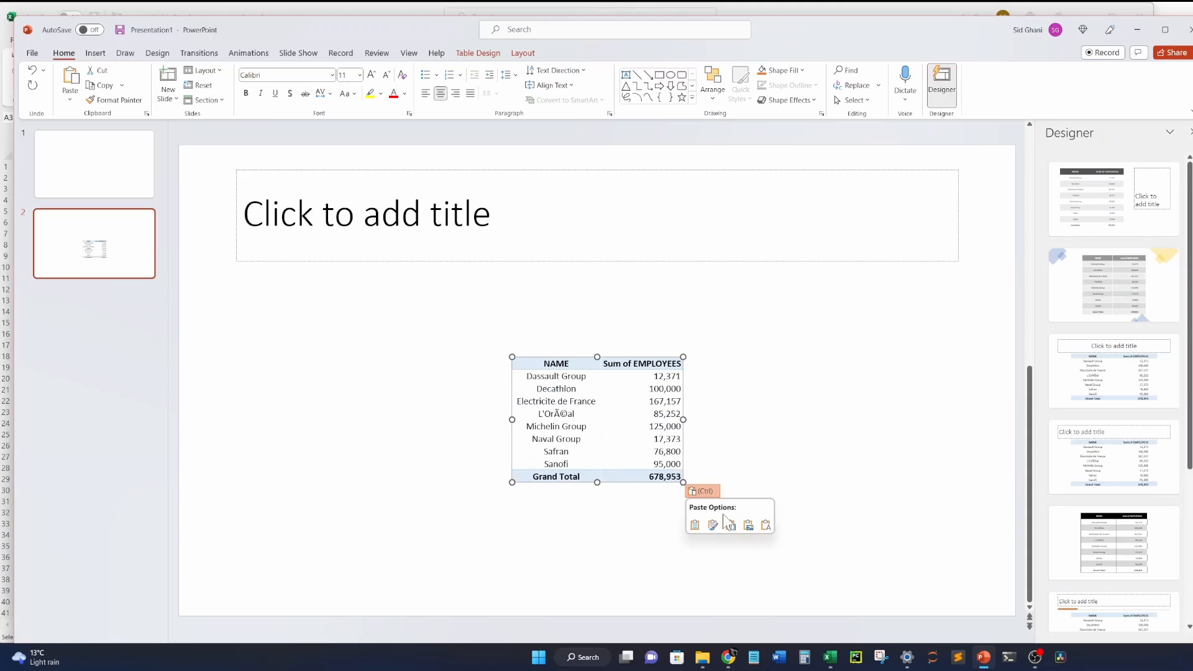
left_click(692, 525)
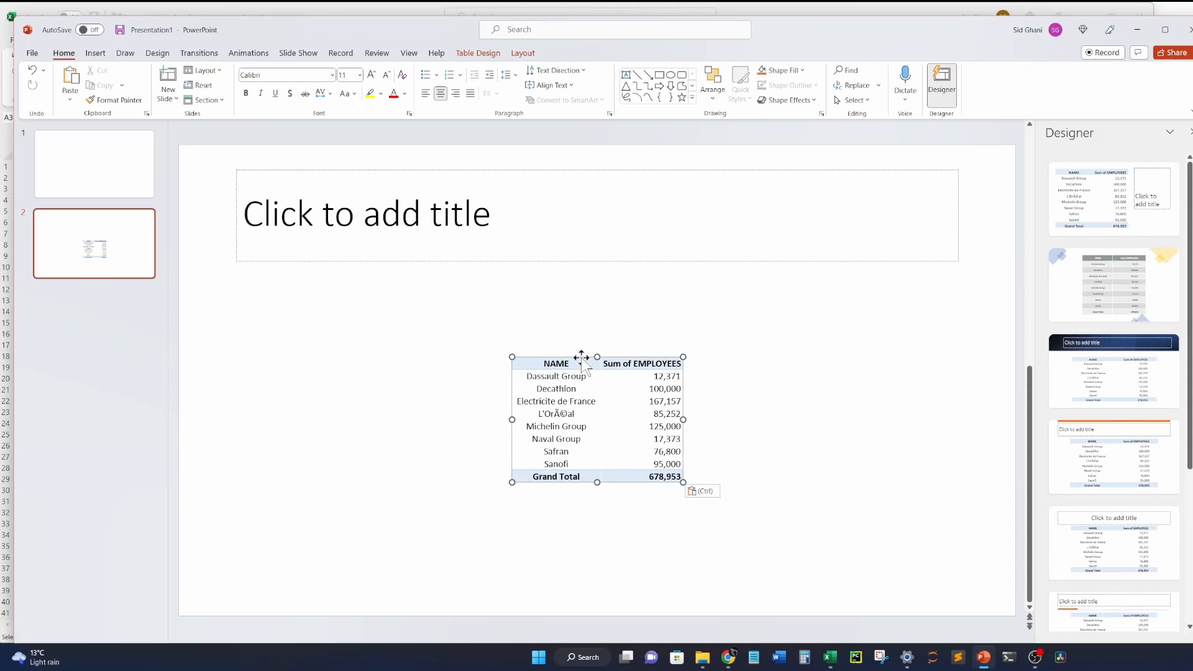
left_click_drag(581, 359, 435, 314)
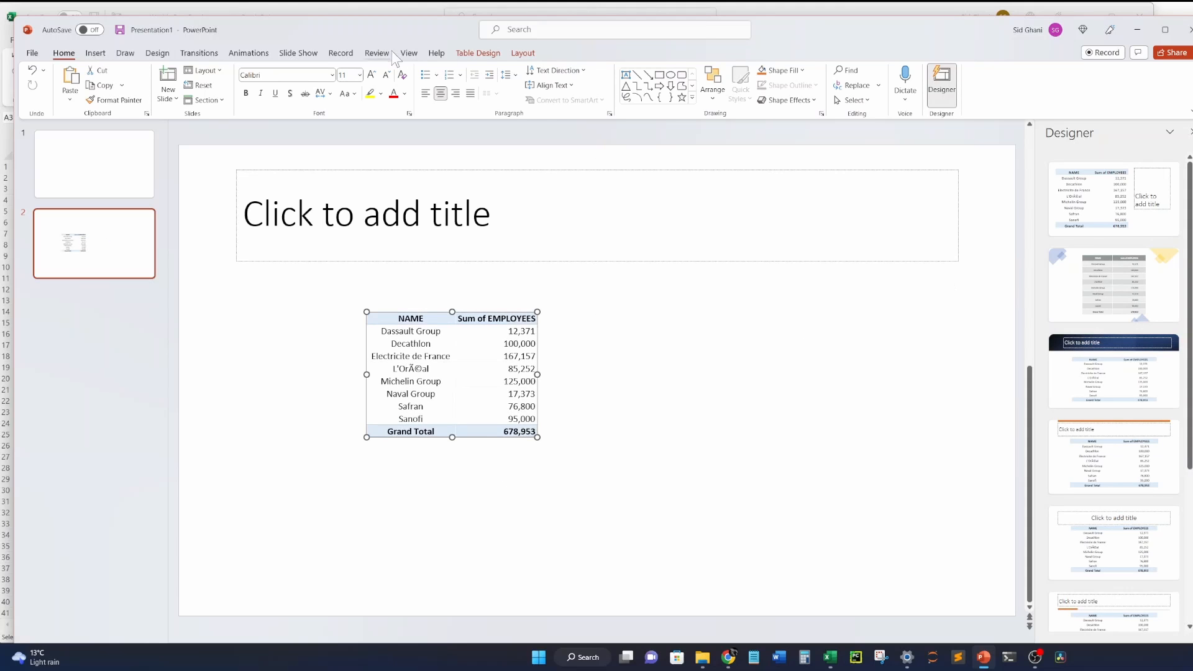
Apply the second Designer idea with a large grey-striped table, then return to Excel.
left_click(477, 52)
left_click(513, 52)
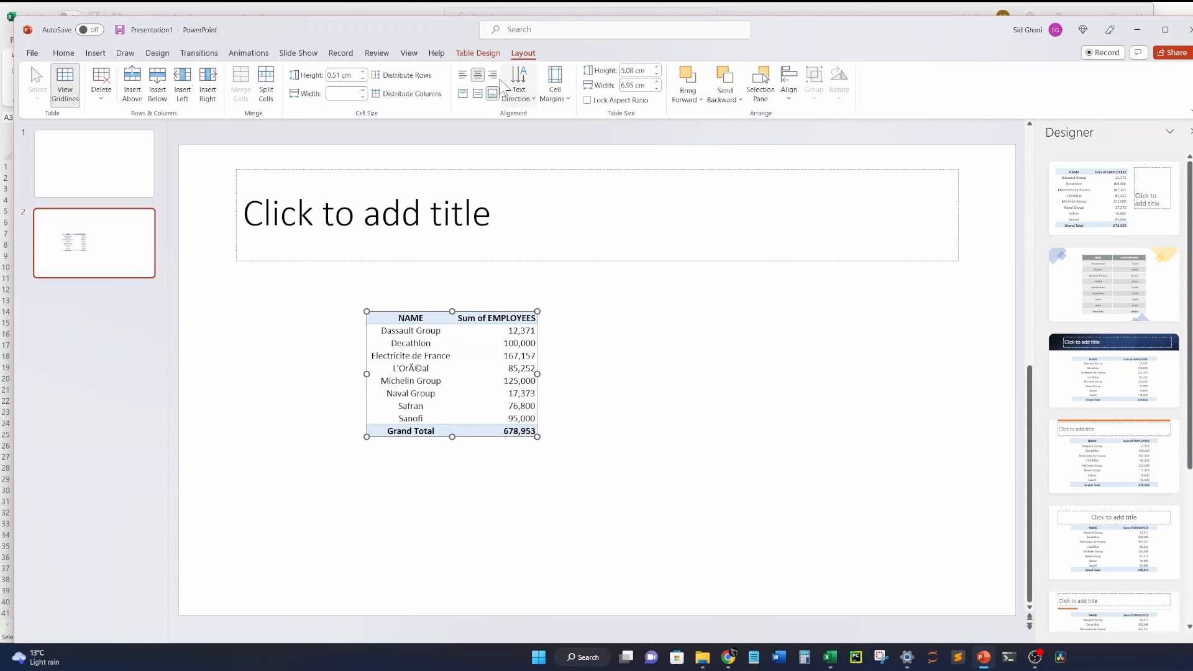
left_click(477, 52)
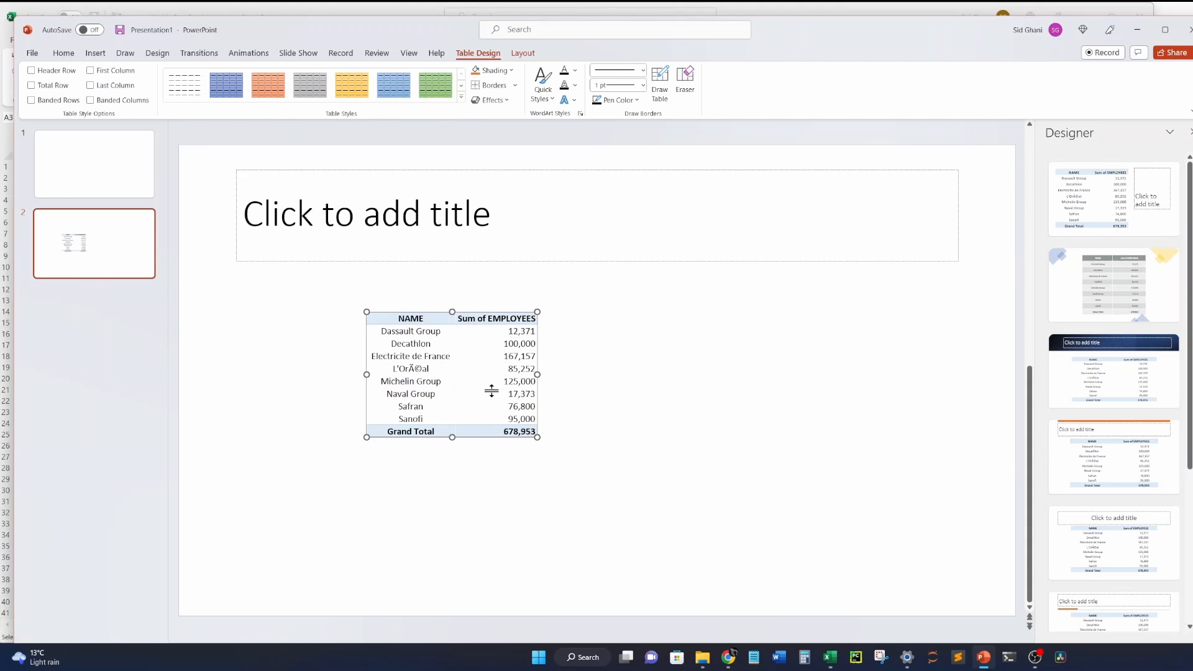
left_click(521, 53)
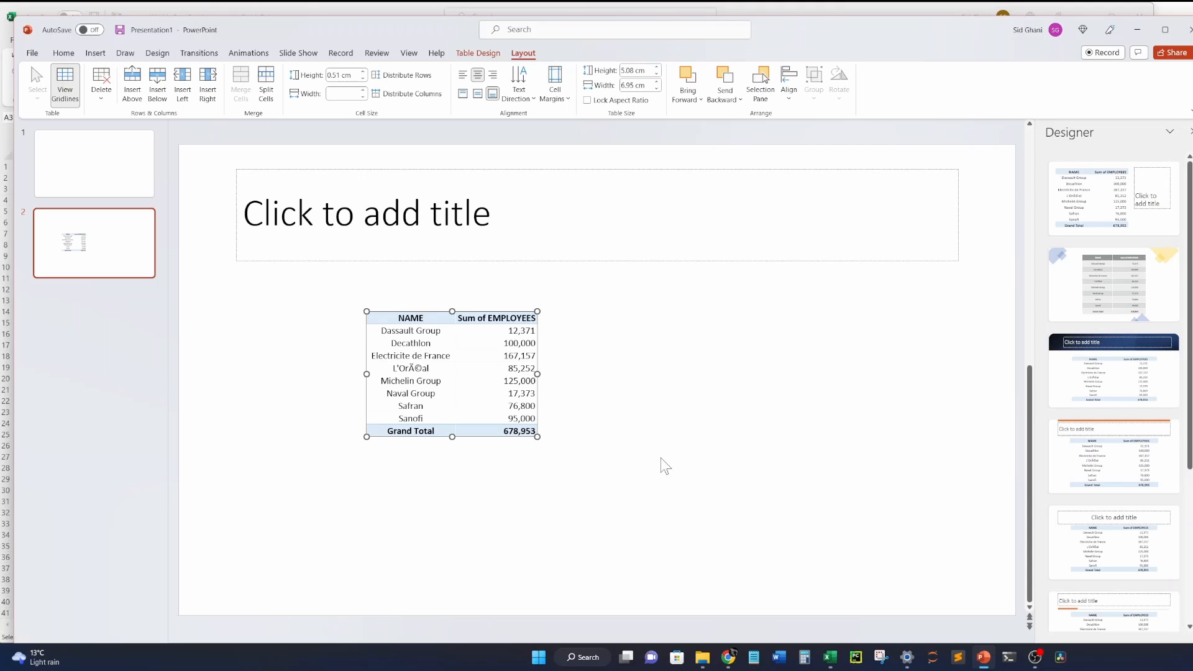
left_click(1140, 301)
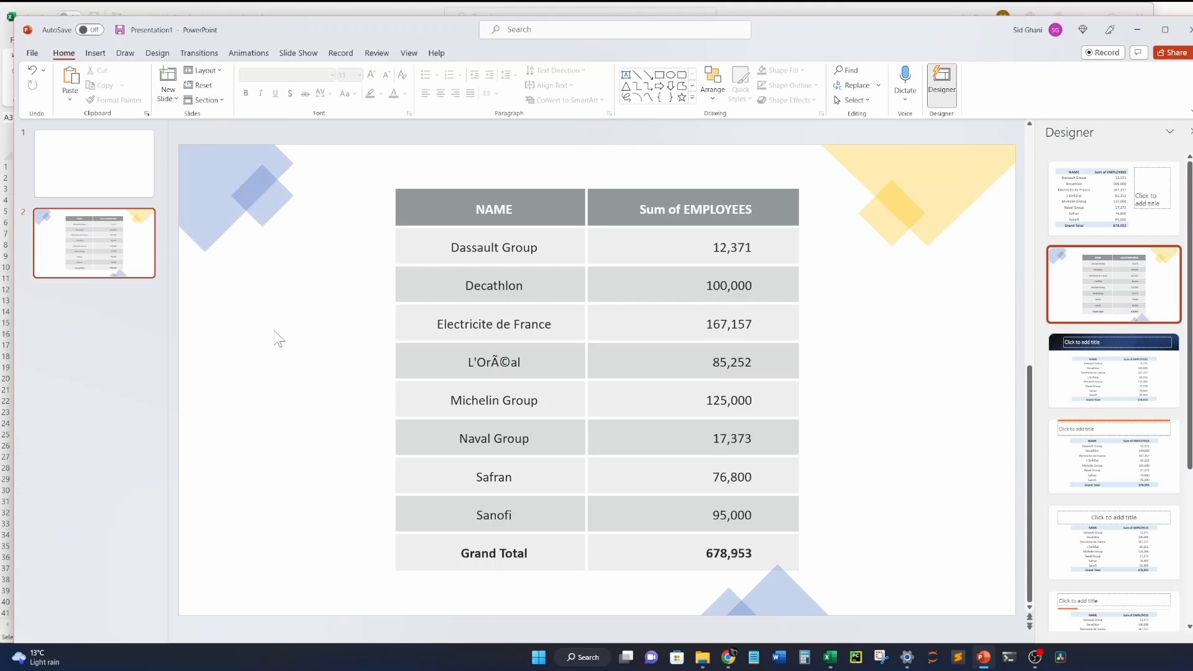
key("alt+Tab")
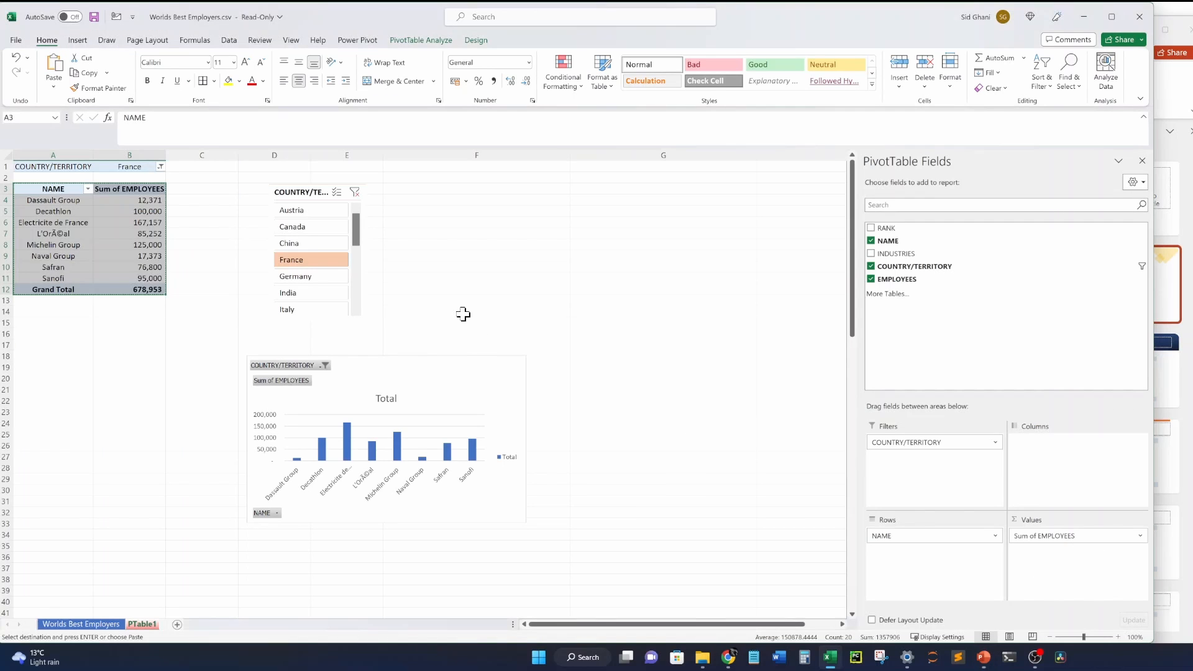
left_click(463, 313)
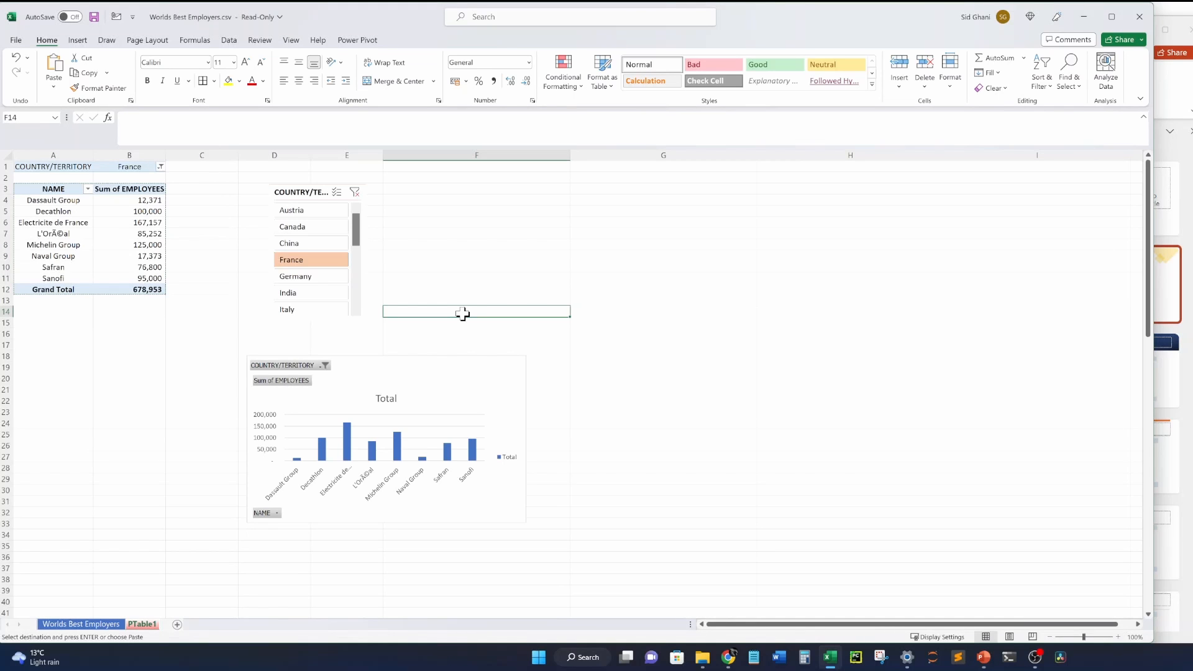
left_click(81, 624)
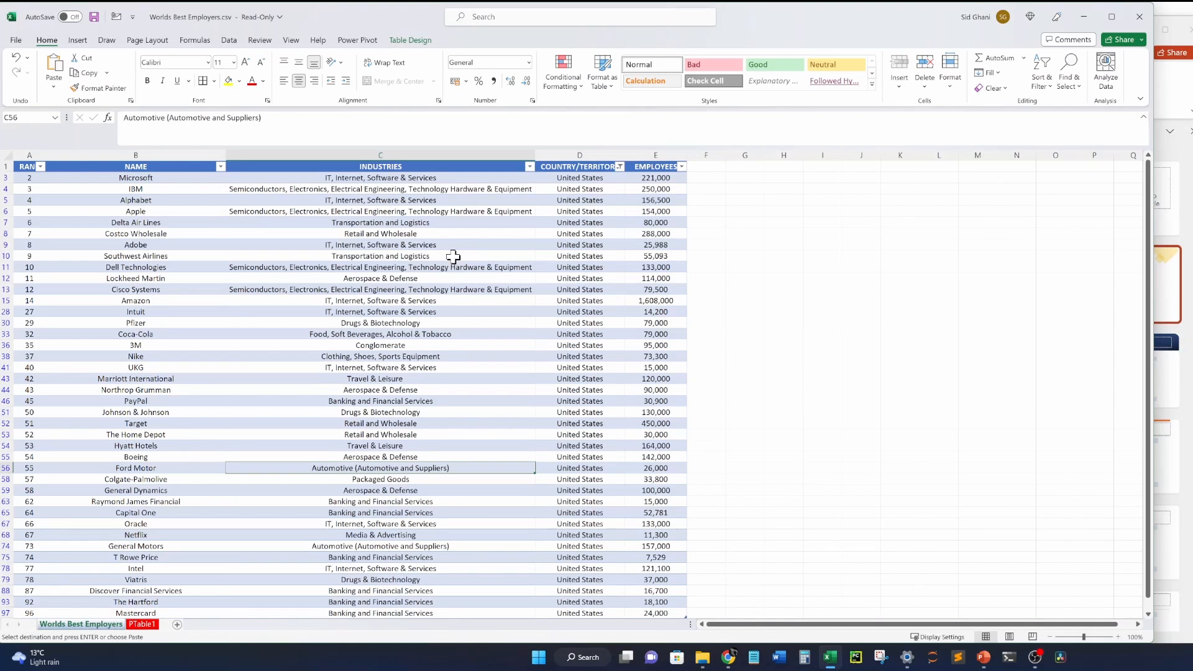
left_click(141, 624)
left_click(81, 624)
left_click(142, 623)
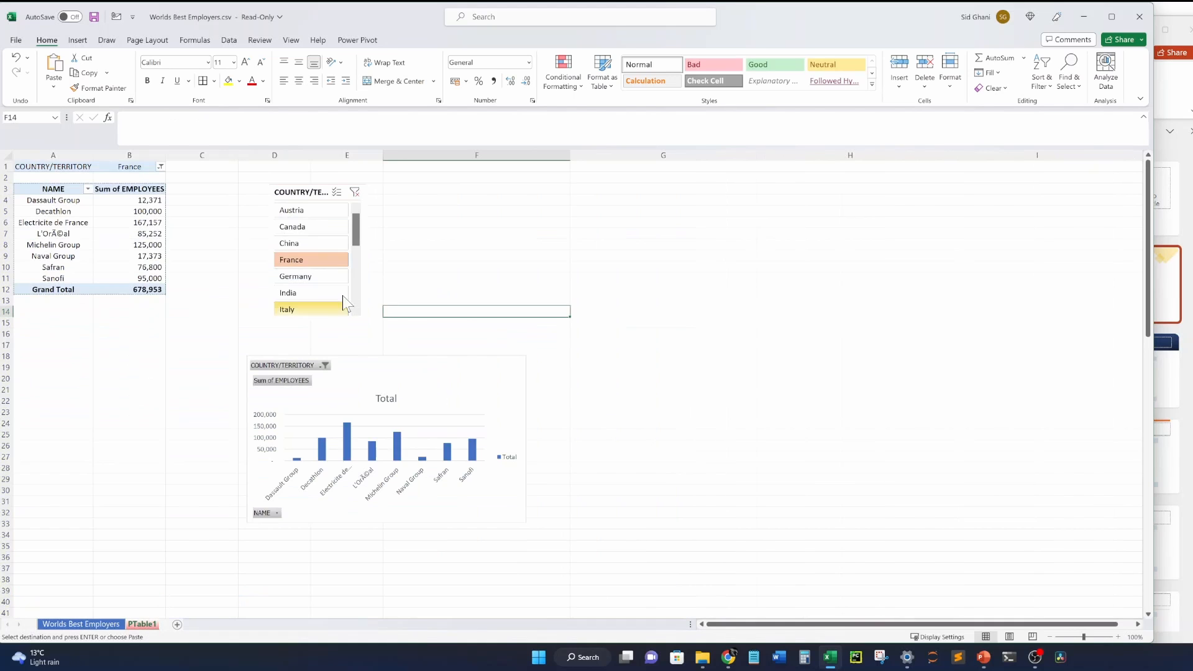